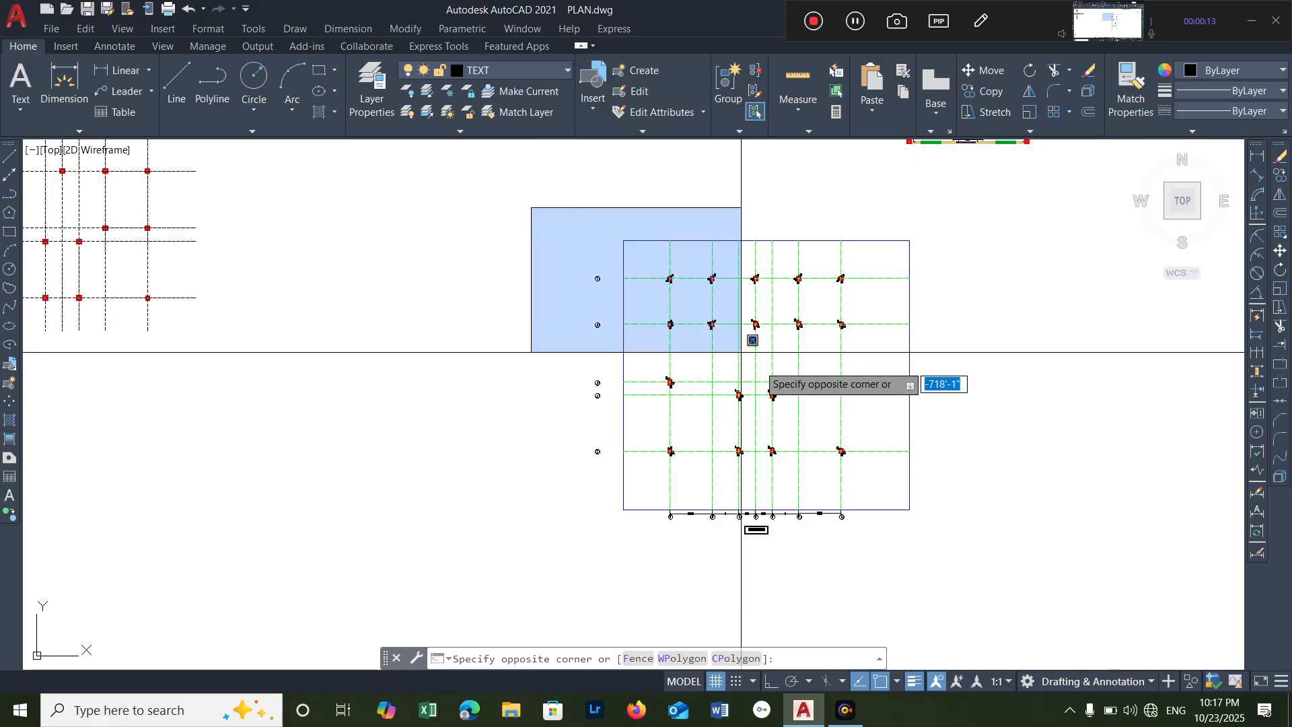
- Copy the whole framed column layout, with its grid bubbles, dimensions and title, about 102'-6" to the right of the original
{"action": "left_click", "coordinate": [952, 553]}
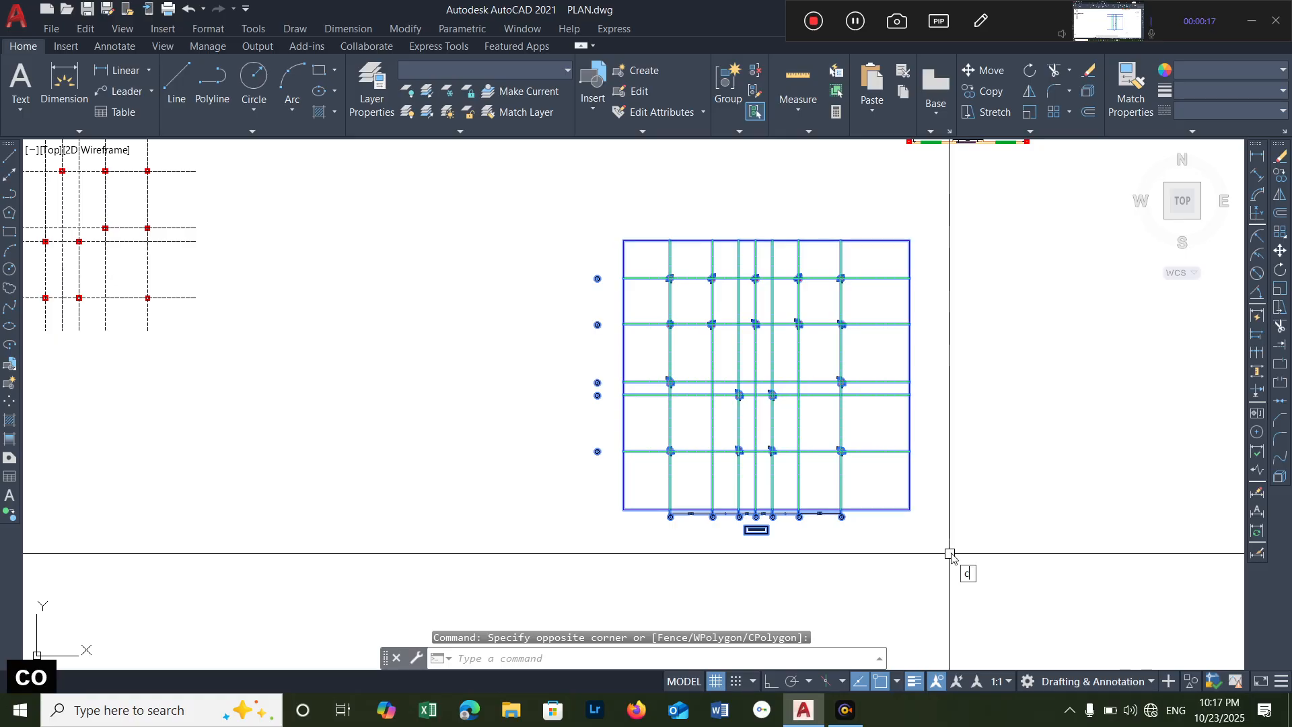
{"action": "type", "text": "co"}
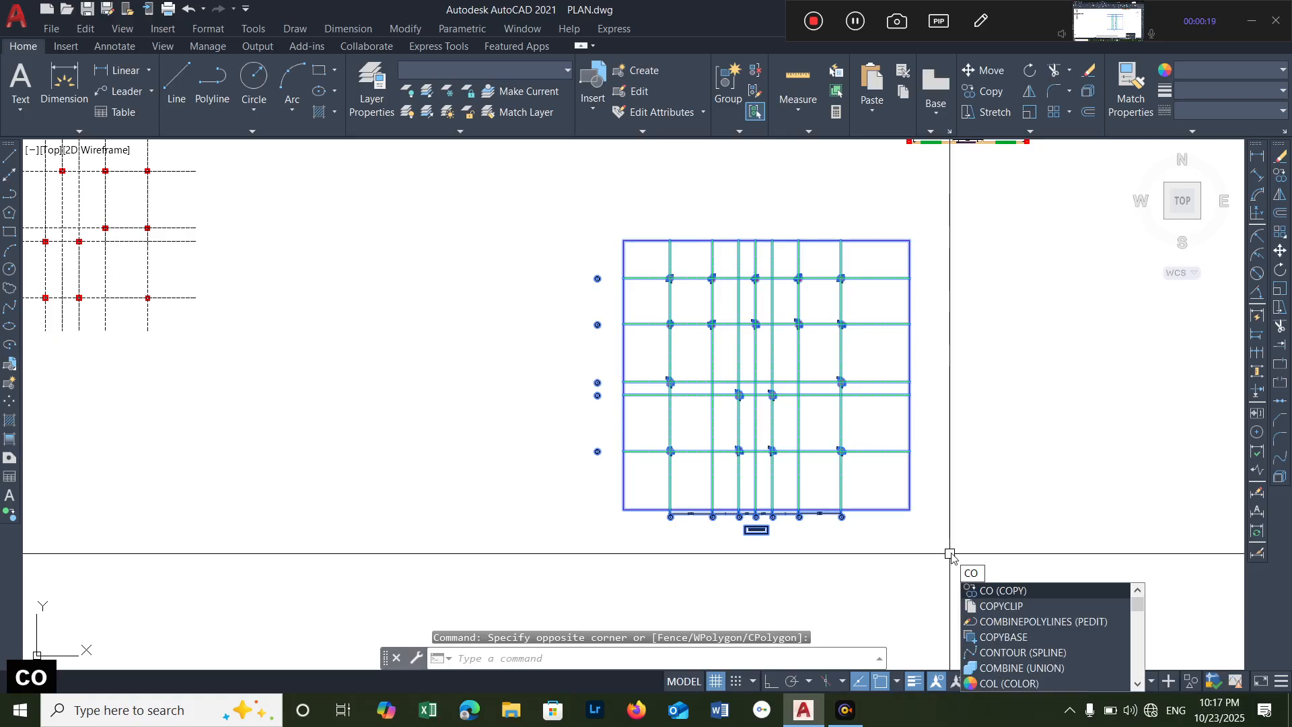
{"action": "key", "text": "Return"}
{"action": "left_click", "coordinate": [776, 563]}
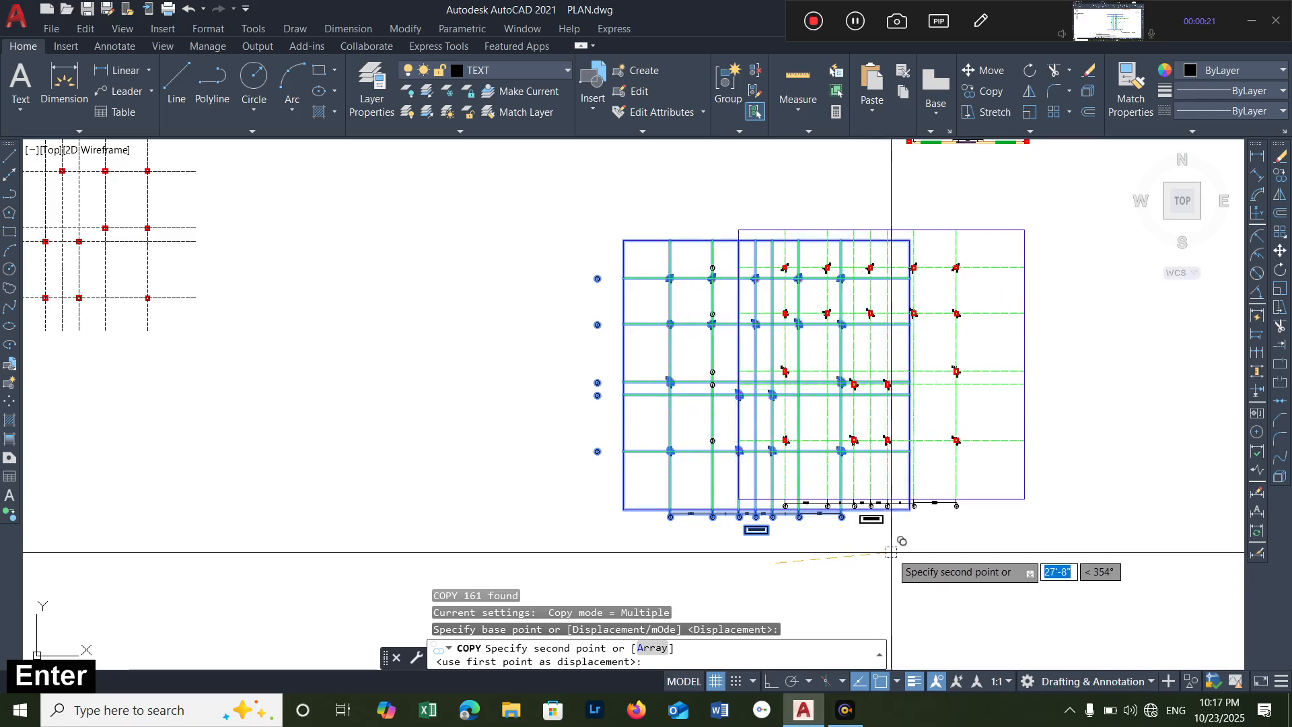
{"action": "scroll", "coordinate": [891, 551], "scroll_direction": "down", "scroll_amount": 5}
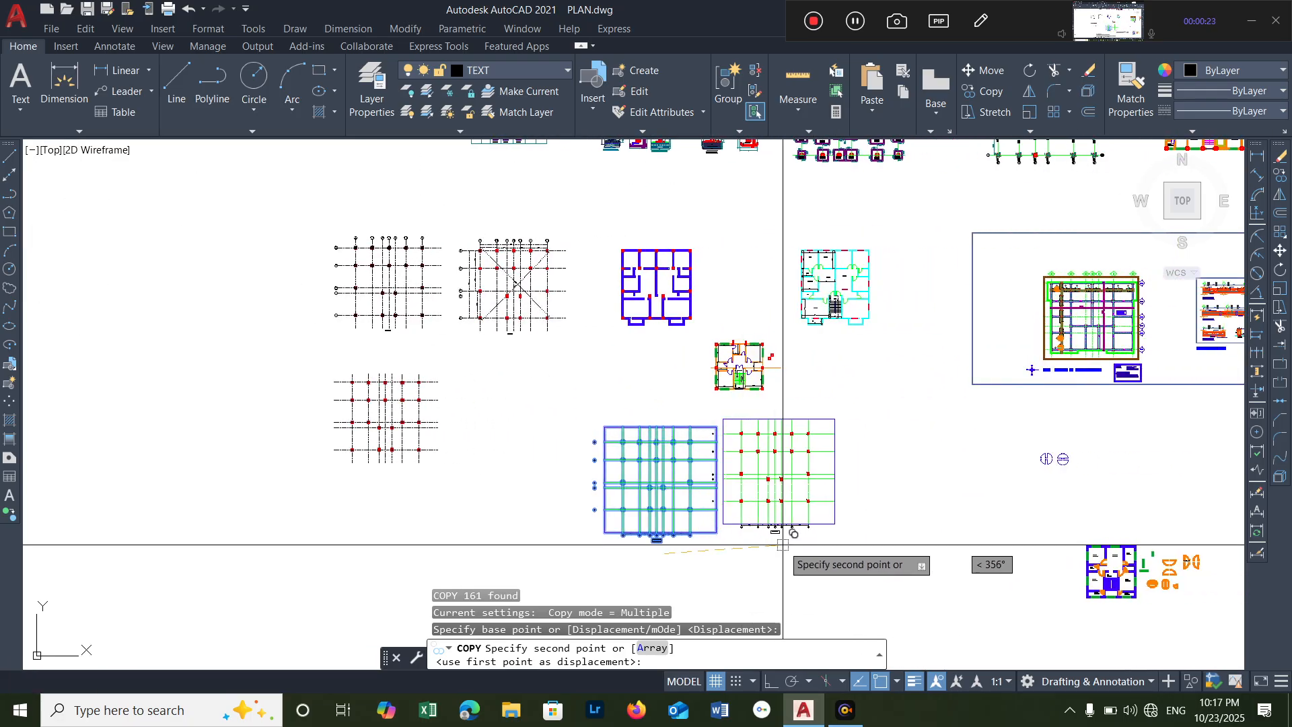
{"action": "left_click", "coordinate": [817, 552]}
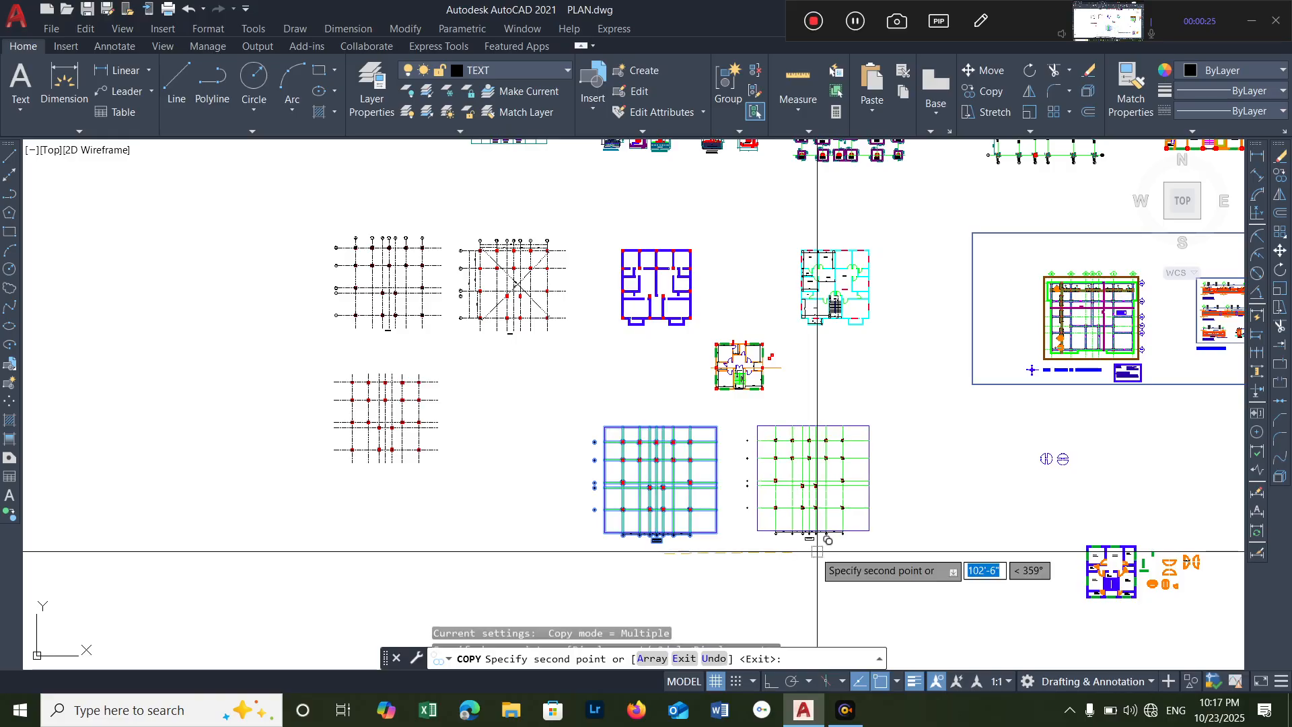
{"action": "key", "text": "Escape"}
- Examine the columns, their labels and their offset dimensions along the top grid line of the copied layout
{"action": "scroll", "coordinate": [818, 523], "scroll_direction": "up", "scroll_amount": 3}
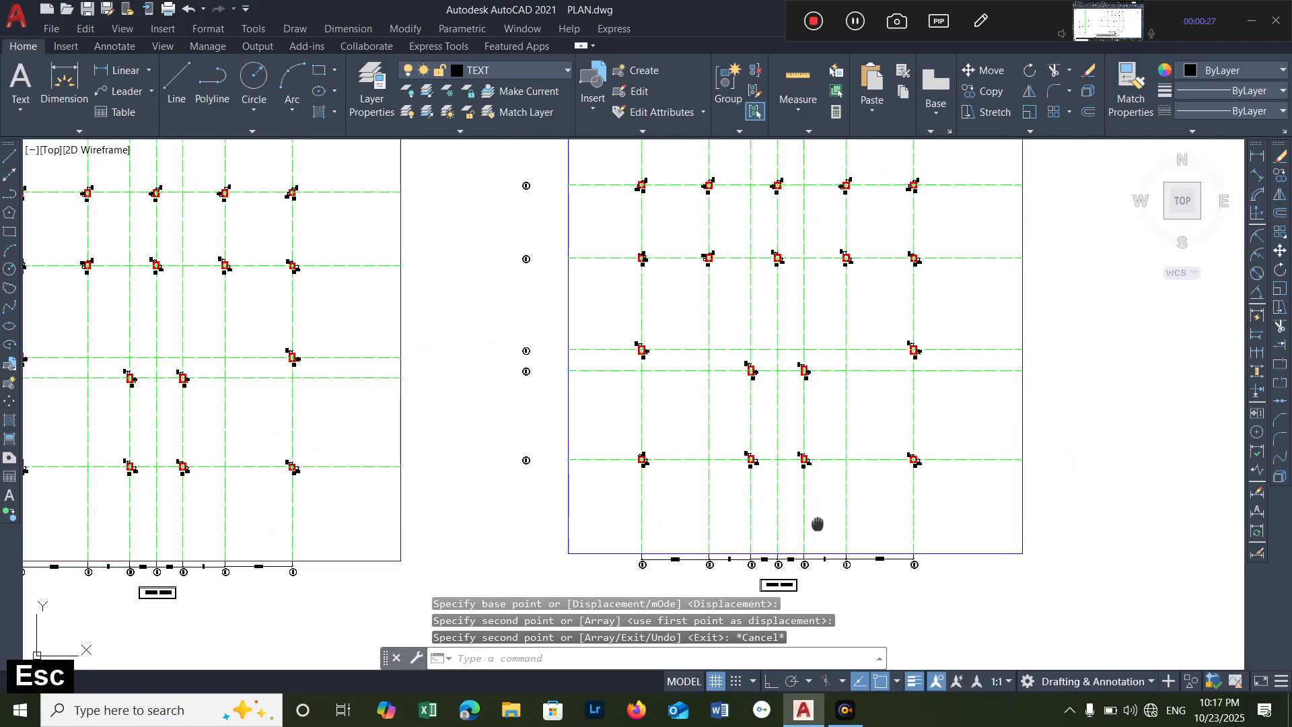
{"action": "middle_click_drag", "start_coordinate": [818, 523], "coordinate": [701, 534]}
{"action": "scroll", "coordinate": [701, 534], "scroll_direction": "down", "scroll_amount": 4}
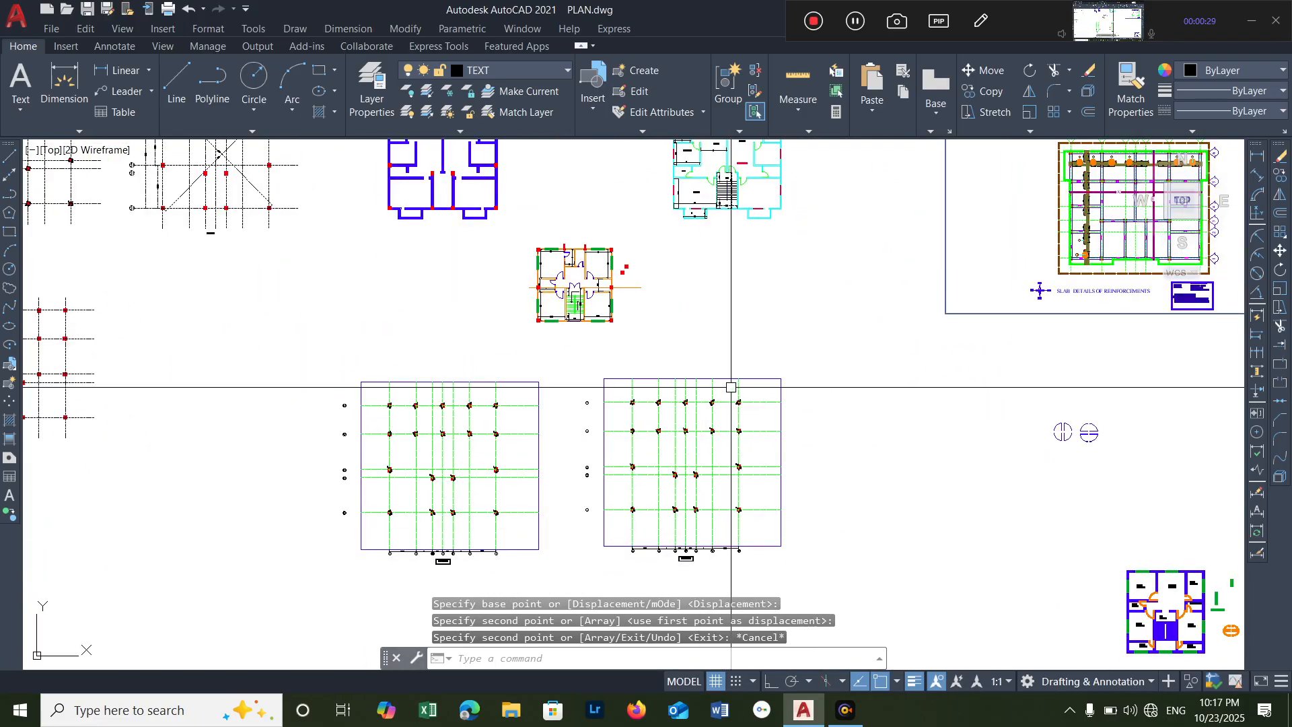
{"action": "scroll", "coordinate": [731, 387], "scroll_direction": "up", "scroll_amount": 4}
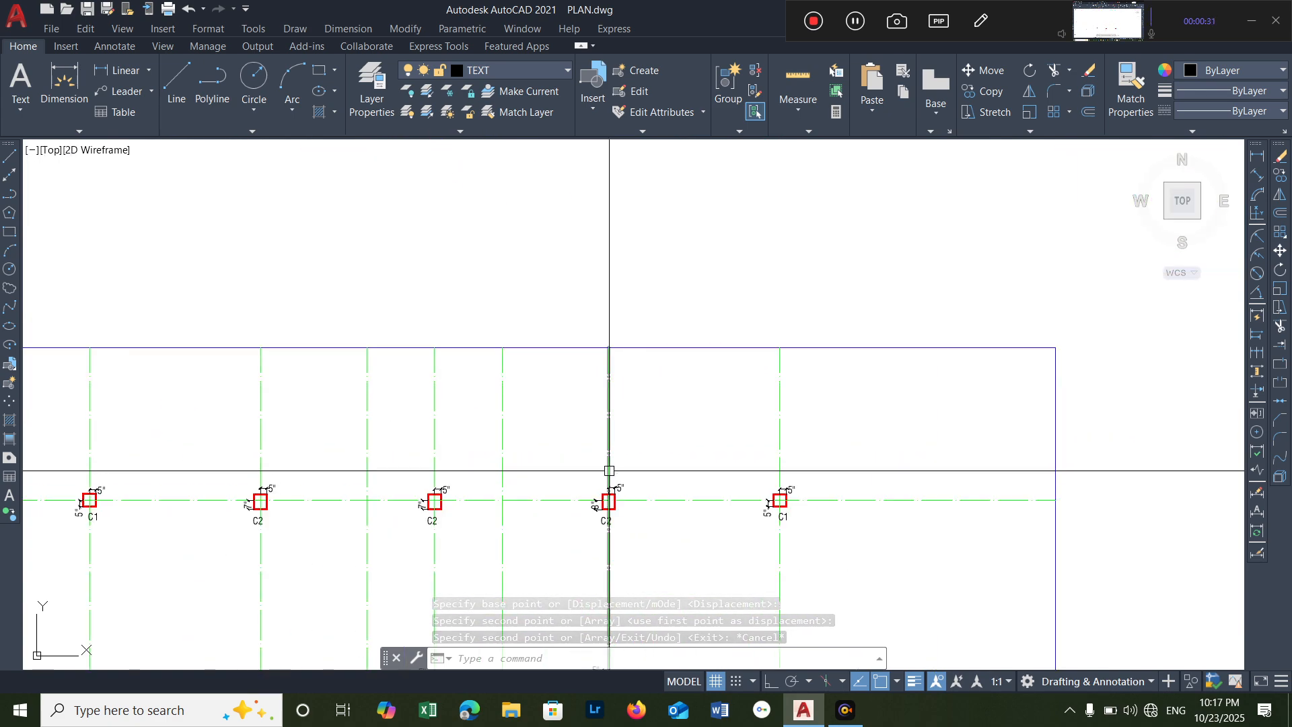
{"action": "scroll", "coordinate": [610, 497], "scroll_direction": "up", "scroll_amount": 4}
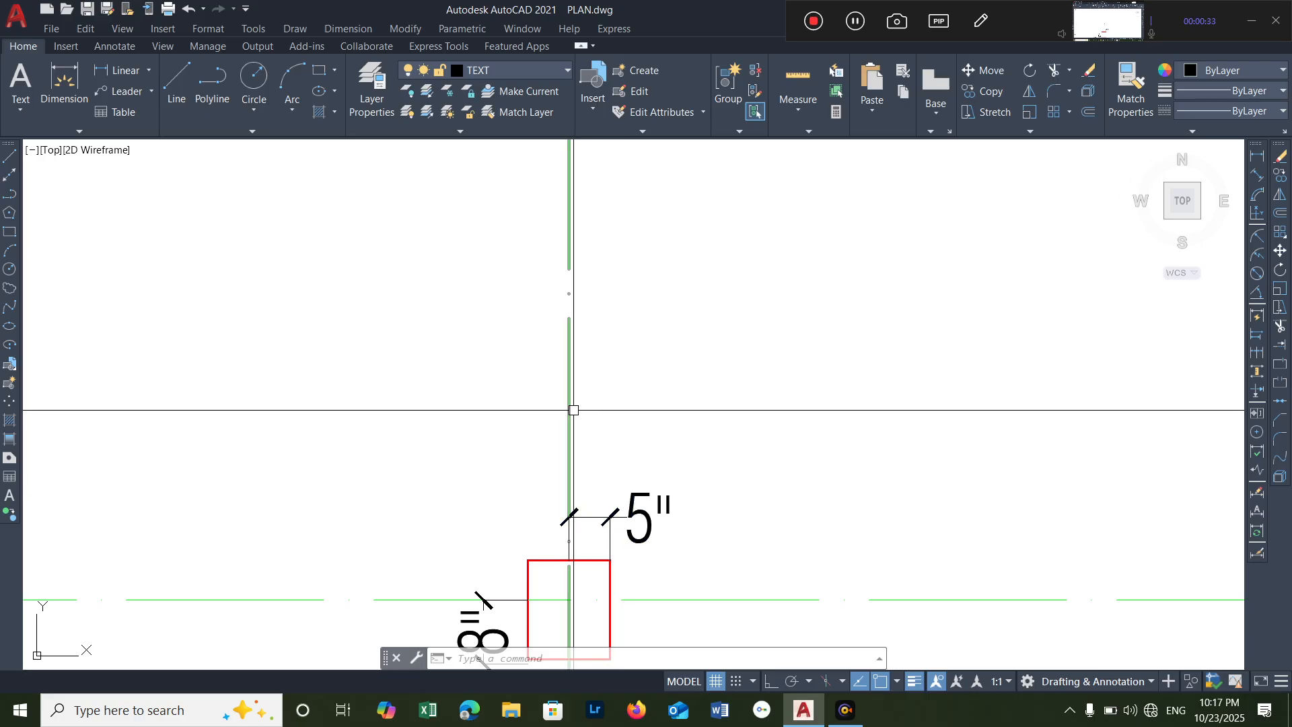
{"action": "scroll", "coordinate": [662, 482], "scroll_direction": "down", "scroll_amount": 3}
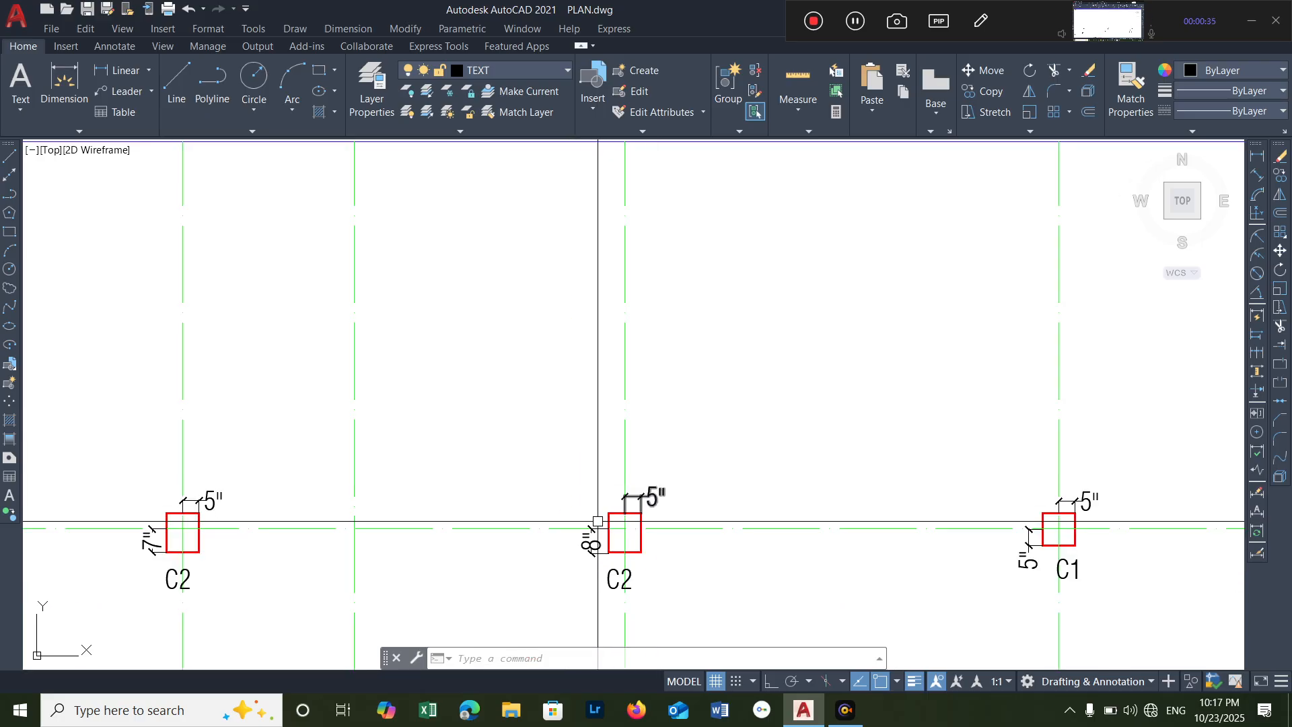
{"action": "scroll", "coordinate": [608, 518], "scroll_direction": "up", "scroll_amount": 3}
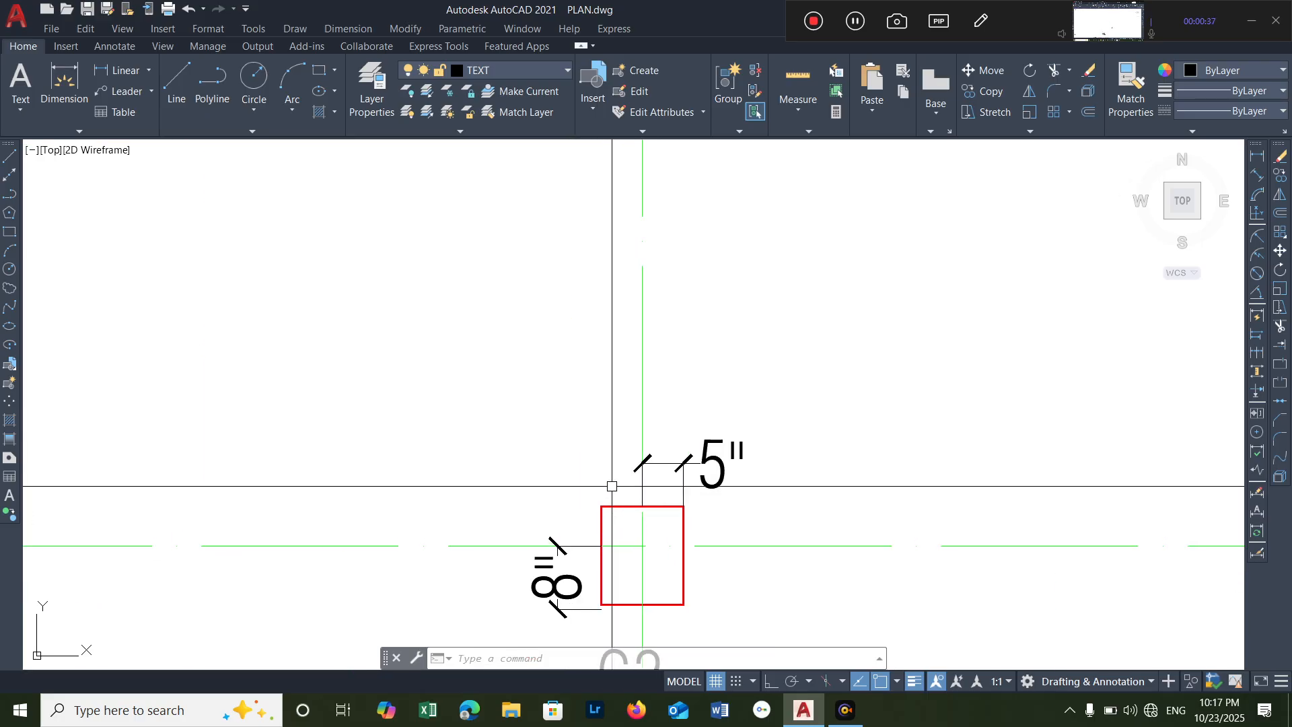
{"action": "scroll", "coordinate": [545, 220], "scroll_direction": "down", "scroll_amount": 2}
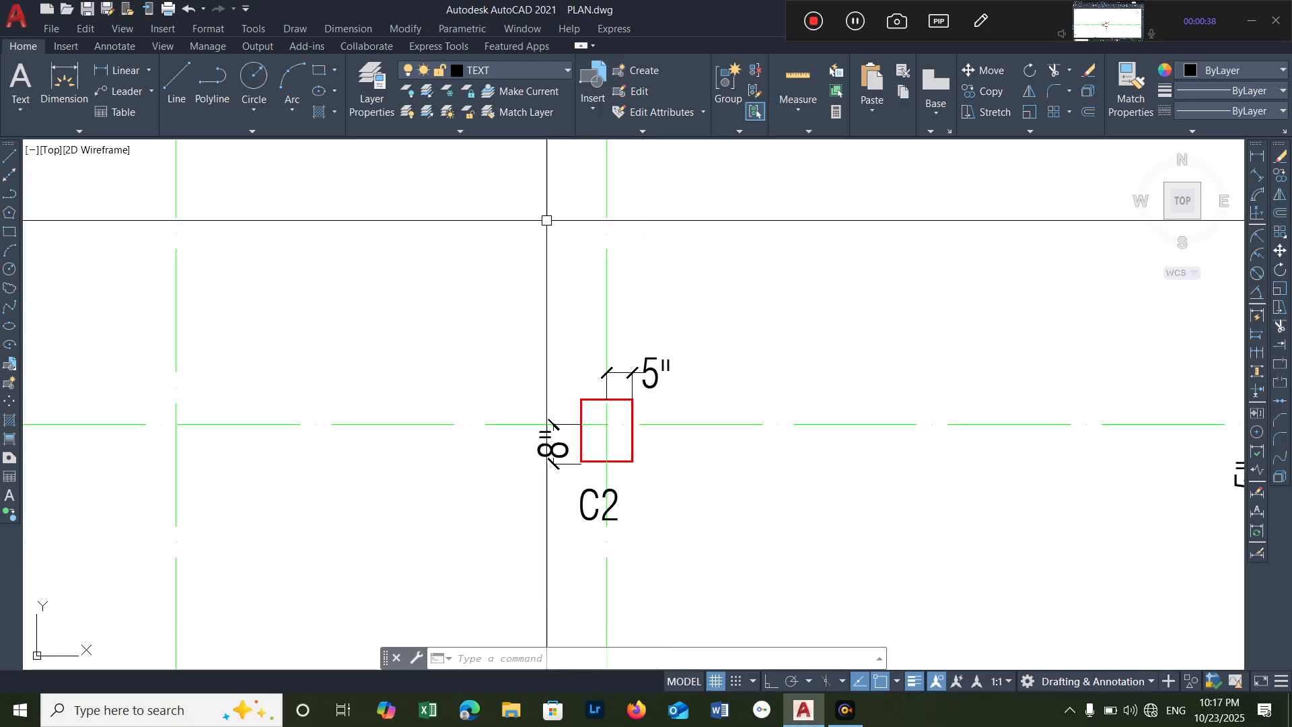
- Turn off the Gride Line, Collam and grid line layers
{"action": "left_click", "coordinate": [566, 72]}
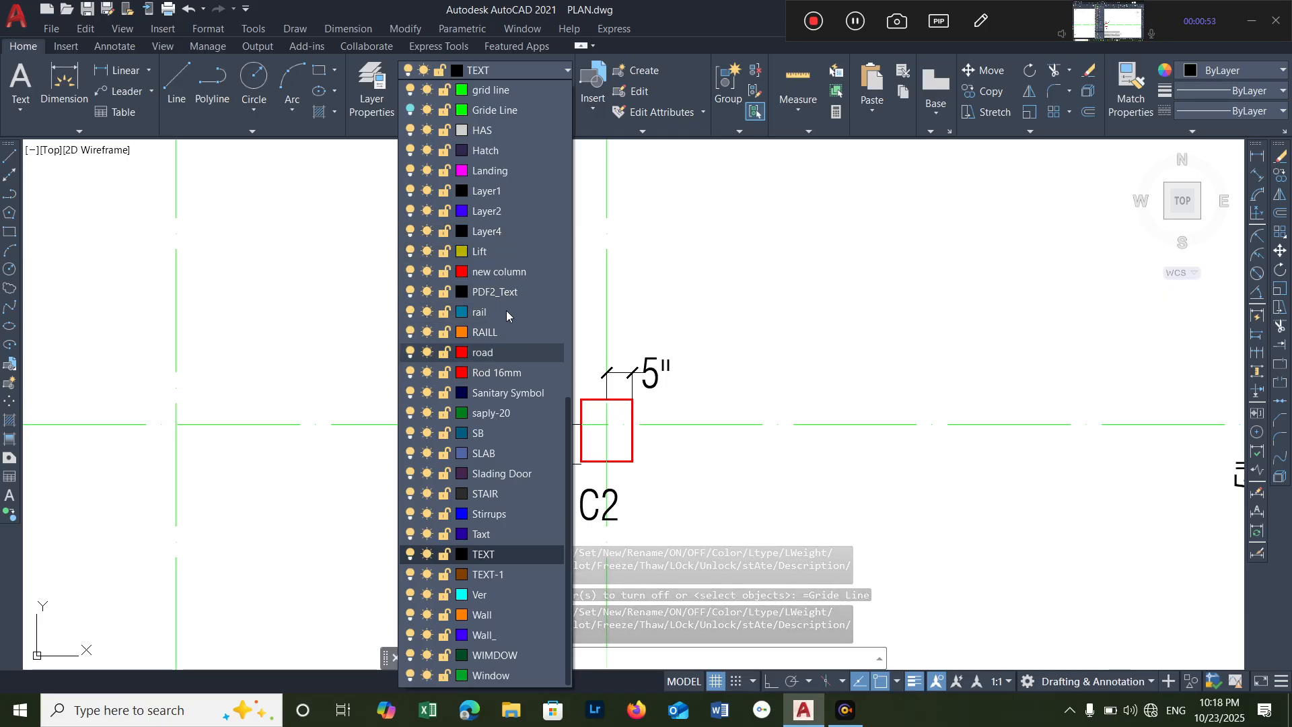
{"action": "scroll", "coordinate": [506, 312], "scroll_direction": "up", "scroll_amount": 8}
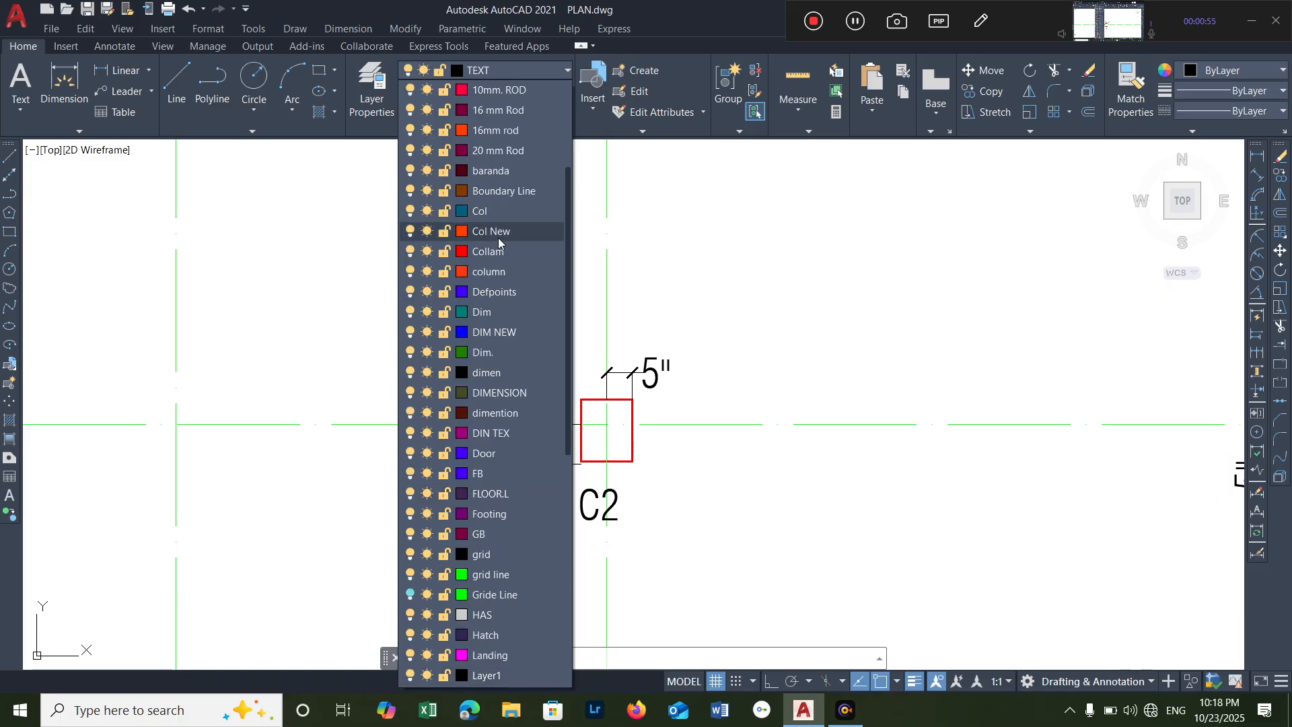
{"action": "left_click", "coordinate": [408, 251]}
{"action": "scroll", "coordinate": [476, 267], "scroll_direction": "down", "scroll_amount": 3}
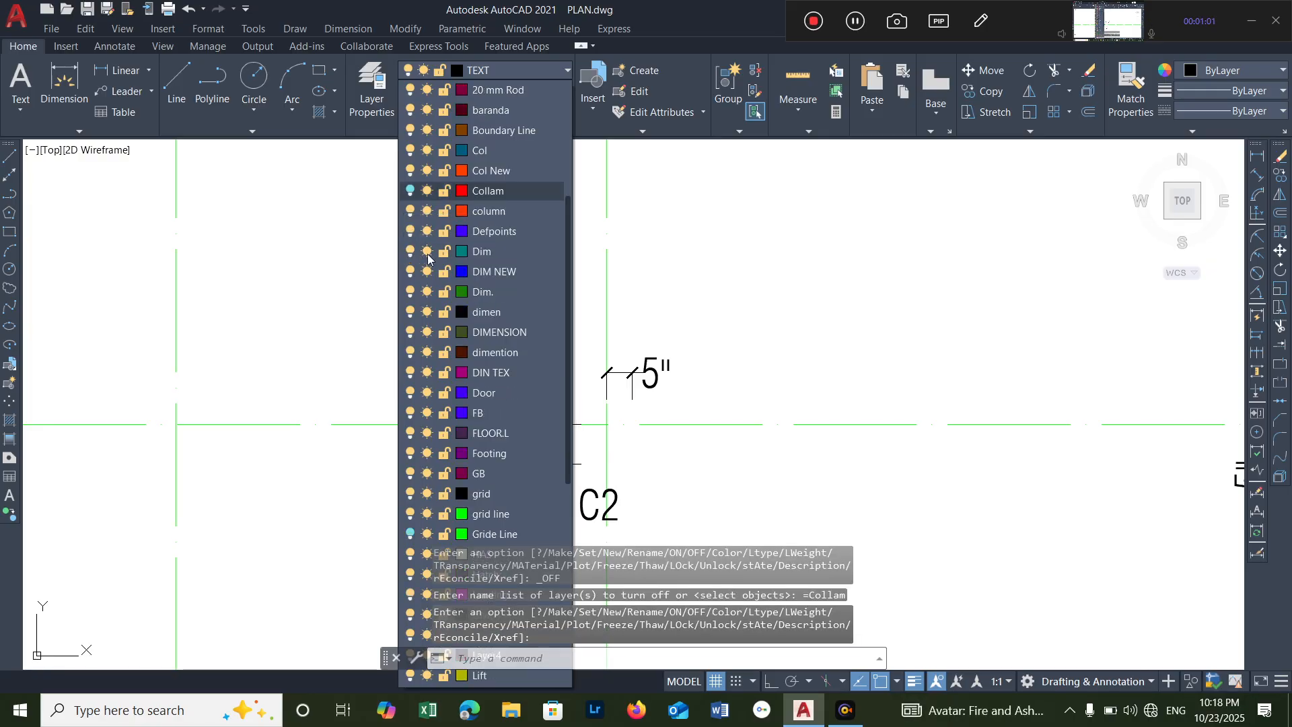
{"action": "scroll", "coordinate": [478, 269], "scroll_direction": "down", "scroll_amount": 2}
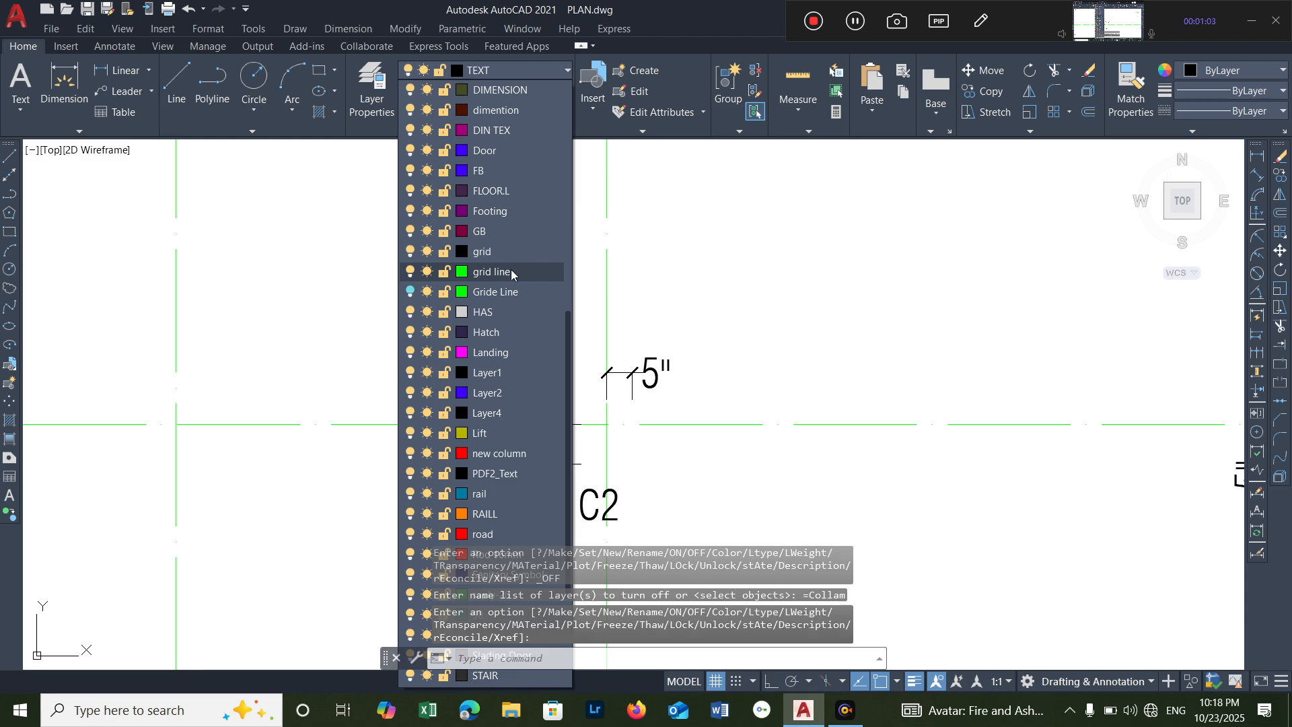
{"action": "left_click", "coordinate": [408, 271]}
{"action": "key", "text": "Escape"}
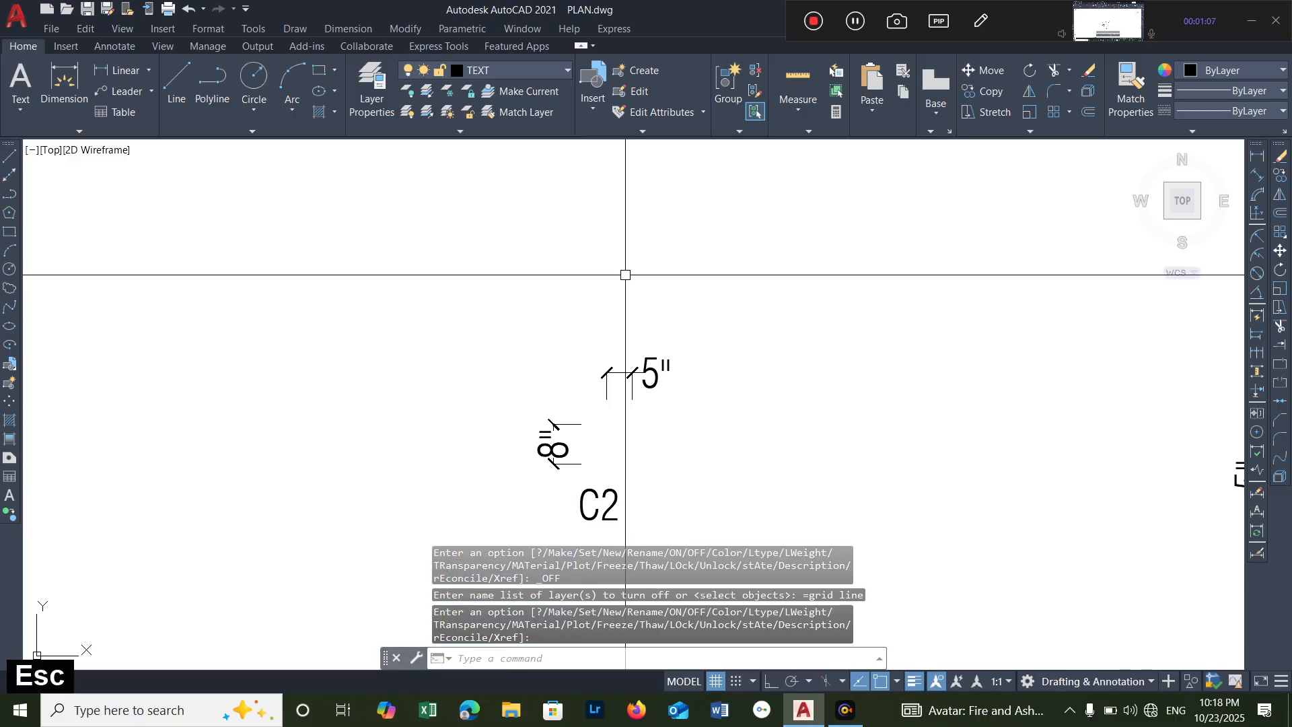
- Delete all column labels and column offset dimensions inside the frame of the copied layout
{"action": "scroll", "coordinate": [625, 274], "scroll_direction": "down", "scroll_amount": 8}
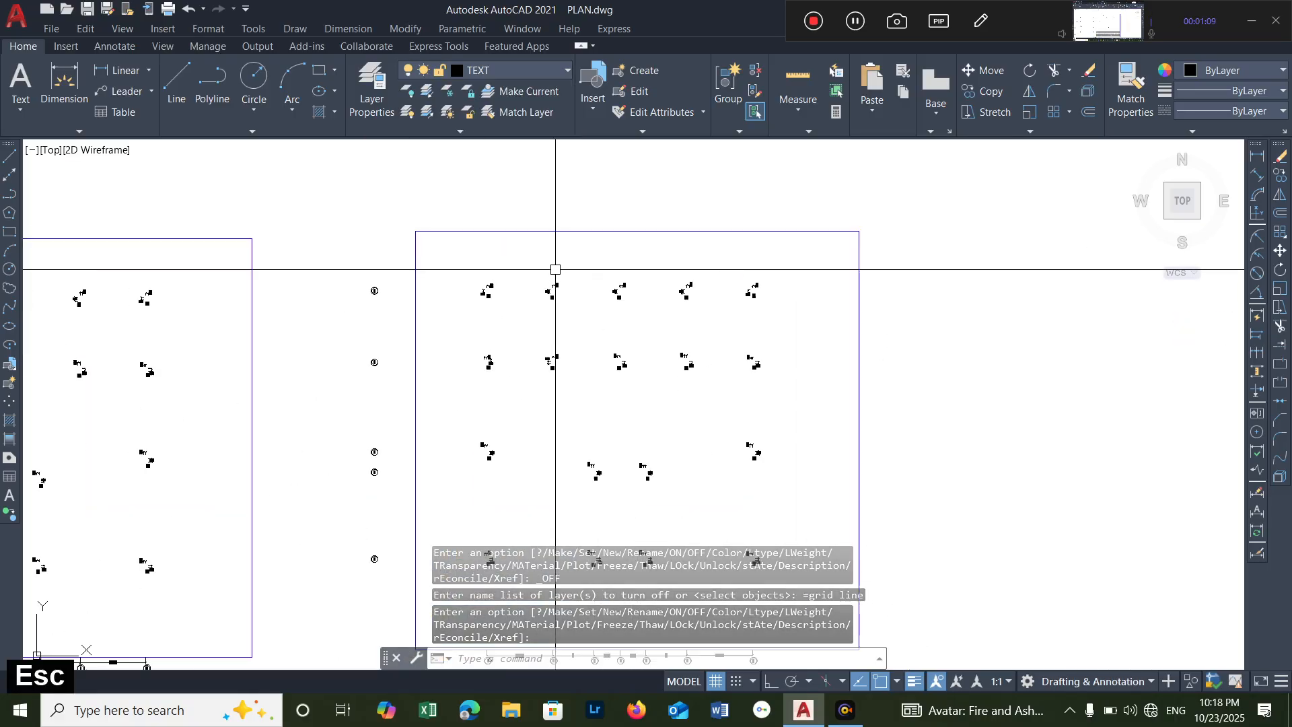
{"action": "scroll", "coordinate": [553, 202], "scroll_direction": "up", "scroll_amount": 3}
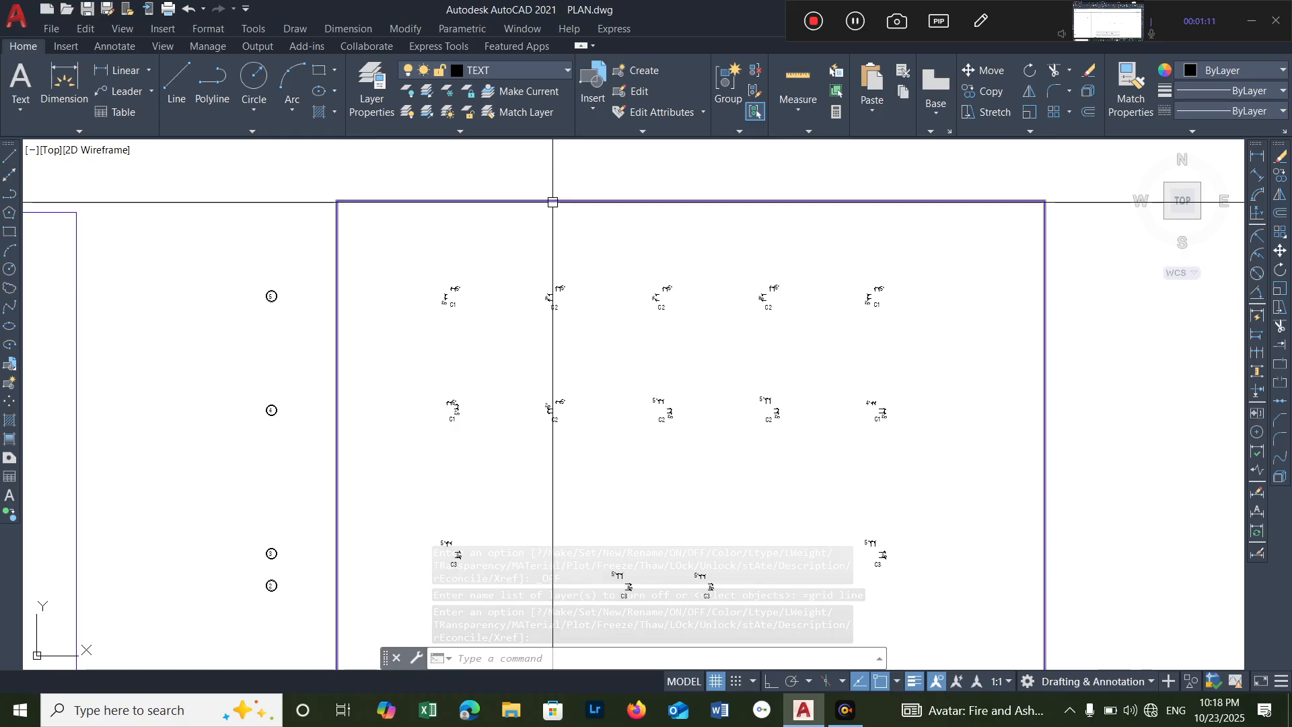
{"action": "scroll", "coordinate": [512, 359], "scroll_direction": "down", "scroll_amount": 2}
{"action": "left_click", "coordinate": [442, 296]}
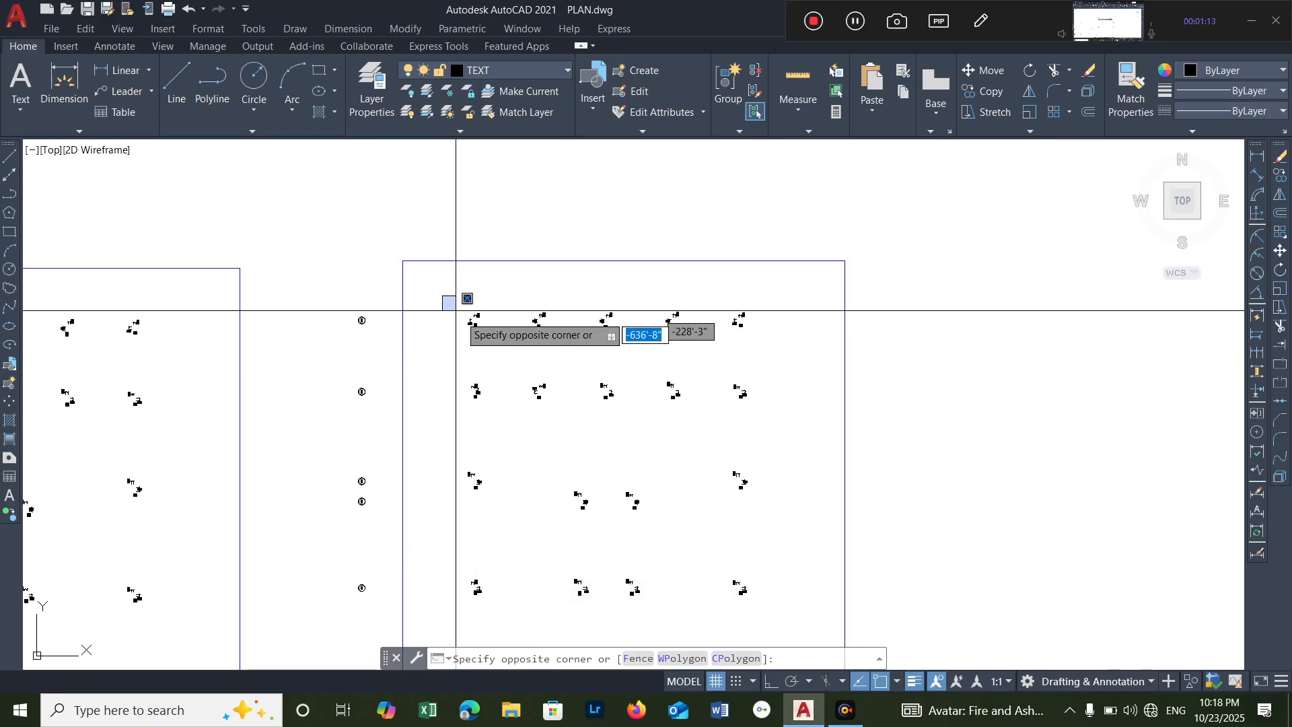
{"action": "left_click", "coordinate": [785, 617]}
{"action": "scroll", "coordinate": [819, 482], "scroll_direction": "down", "scroll_amount": 3}
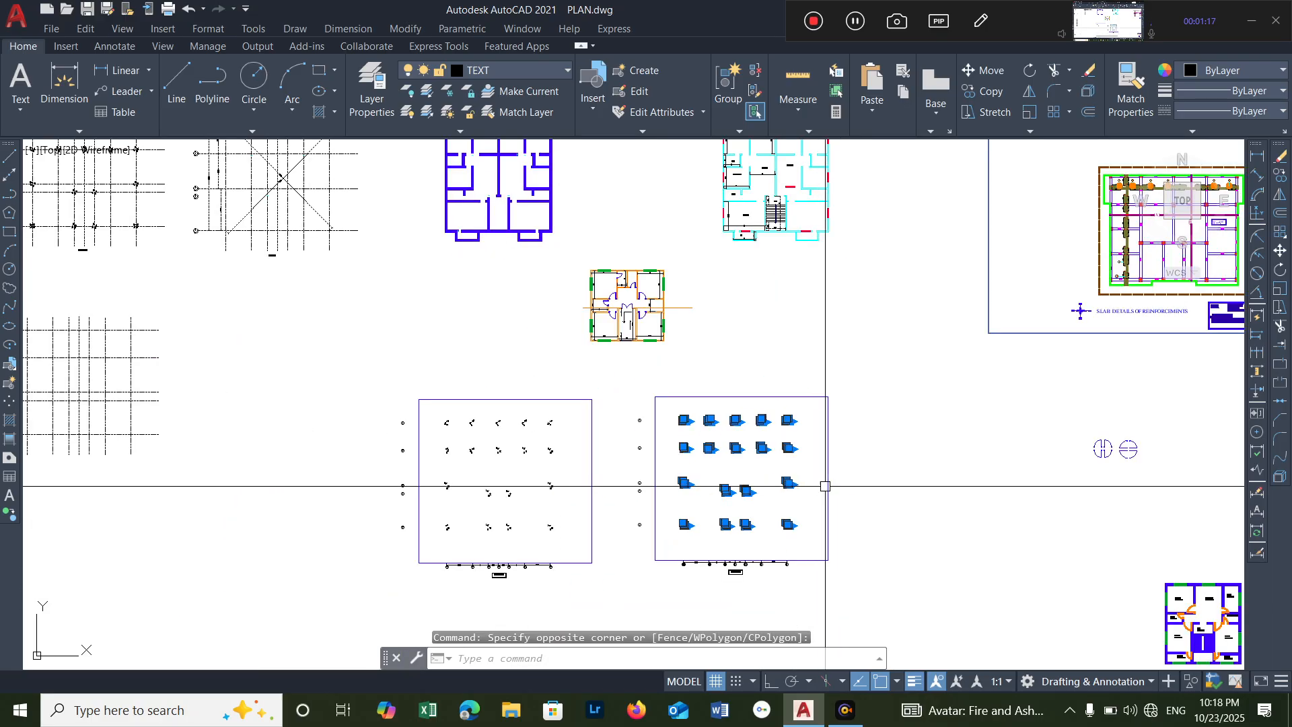
{"action": "key", "text": "Delete"}
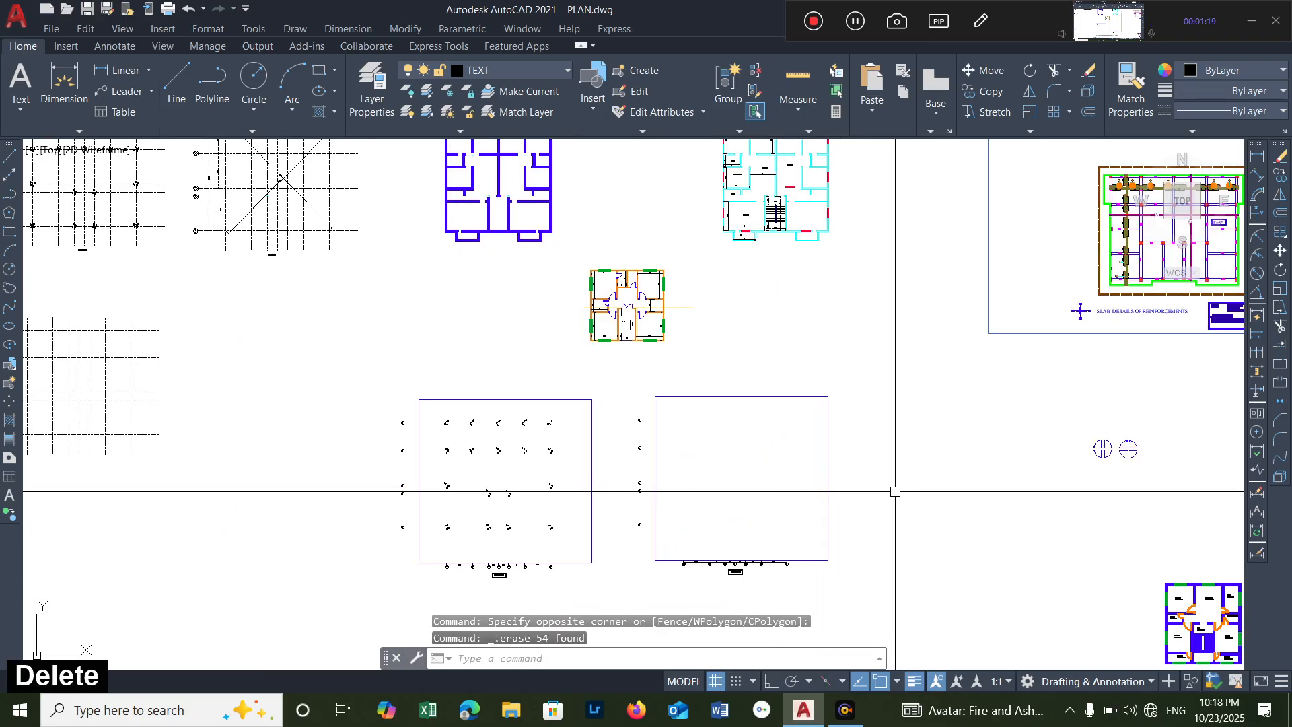
- Turn the grid line and Gride Line layers back on
{"action": "left_click", "coordinate": [567, 71]}
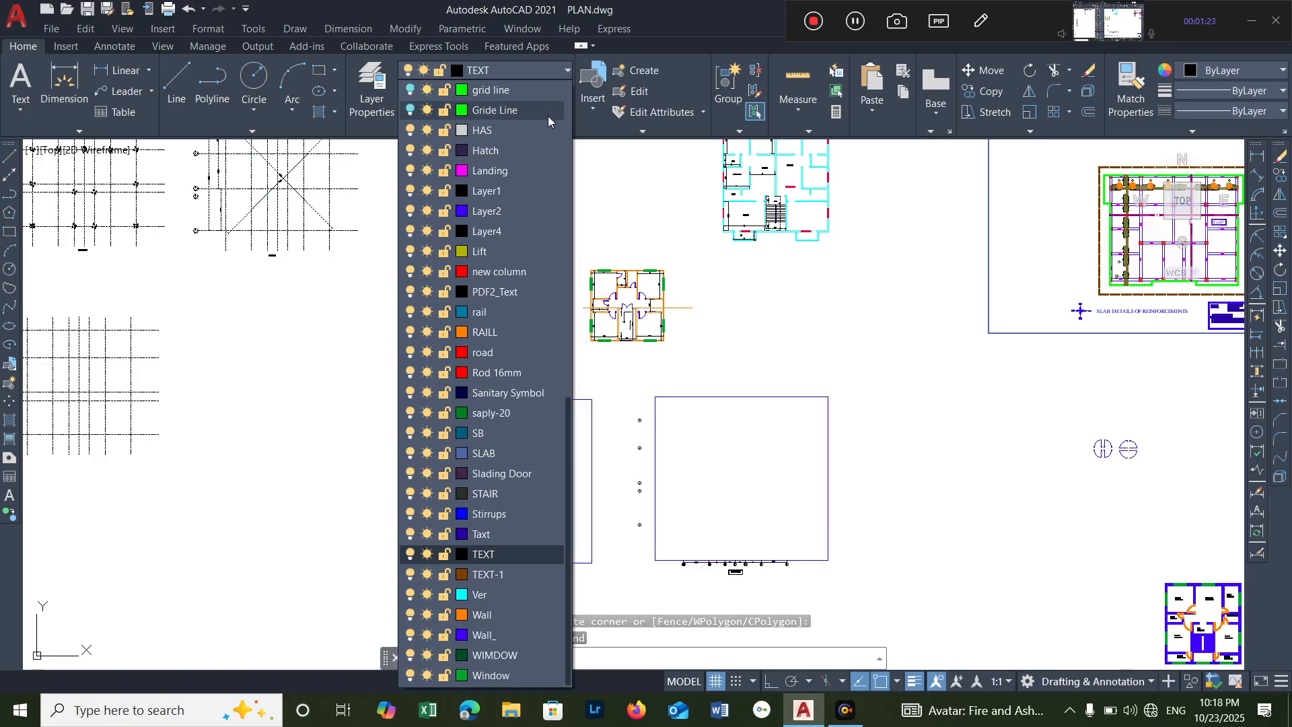
{"action": "left_click", "coordinate": [411, 90]}
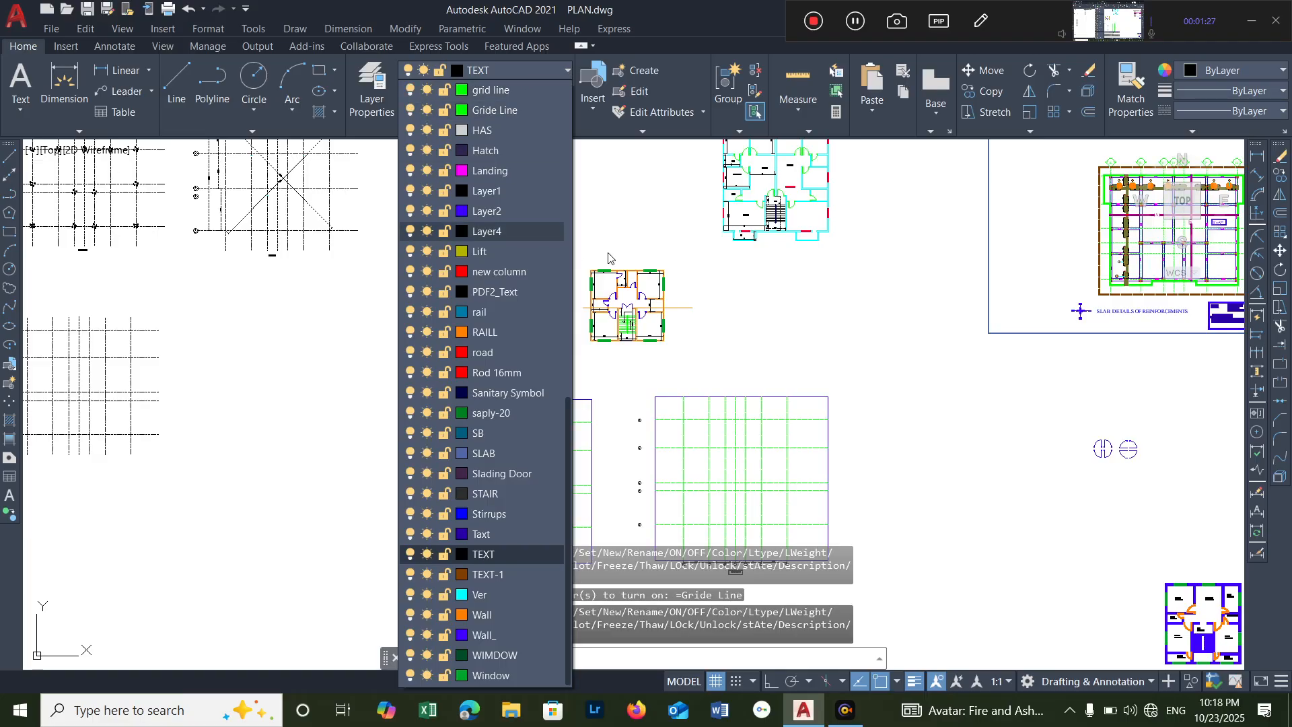
{"action": "scroll", "coordinate": [608, 252], "scroll_direction": "down", "scroll_amount": 4}
{"action": "key", "text": "Escape"}
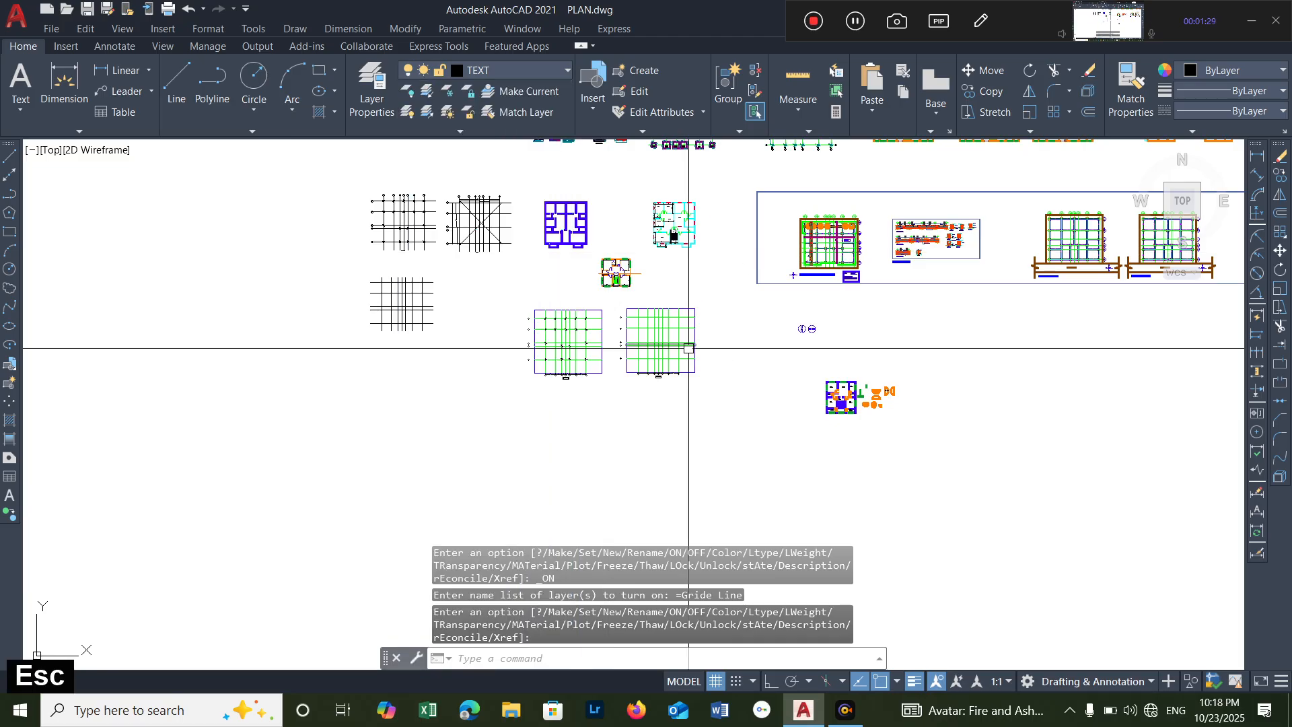
{"action": "scroll", "coordinate": [690, 350], "scroll_direction": "up", "scroll_amount": 6}
{"action": "middle_click_drag", "start_coordinate": [684, 351], "coordinate": [684, 359]}
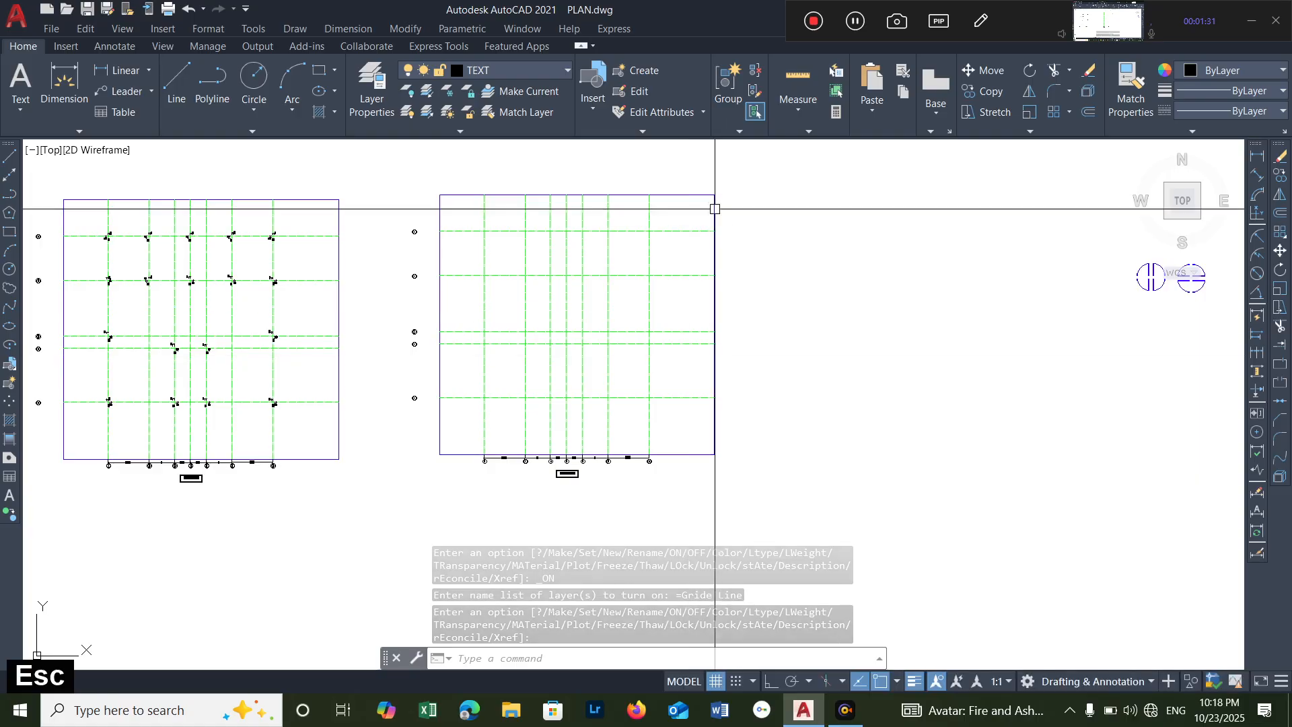
- Turn the Collam layer back on
{"action": "left_click", "coordinate": [564, 72]}
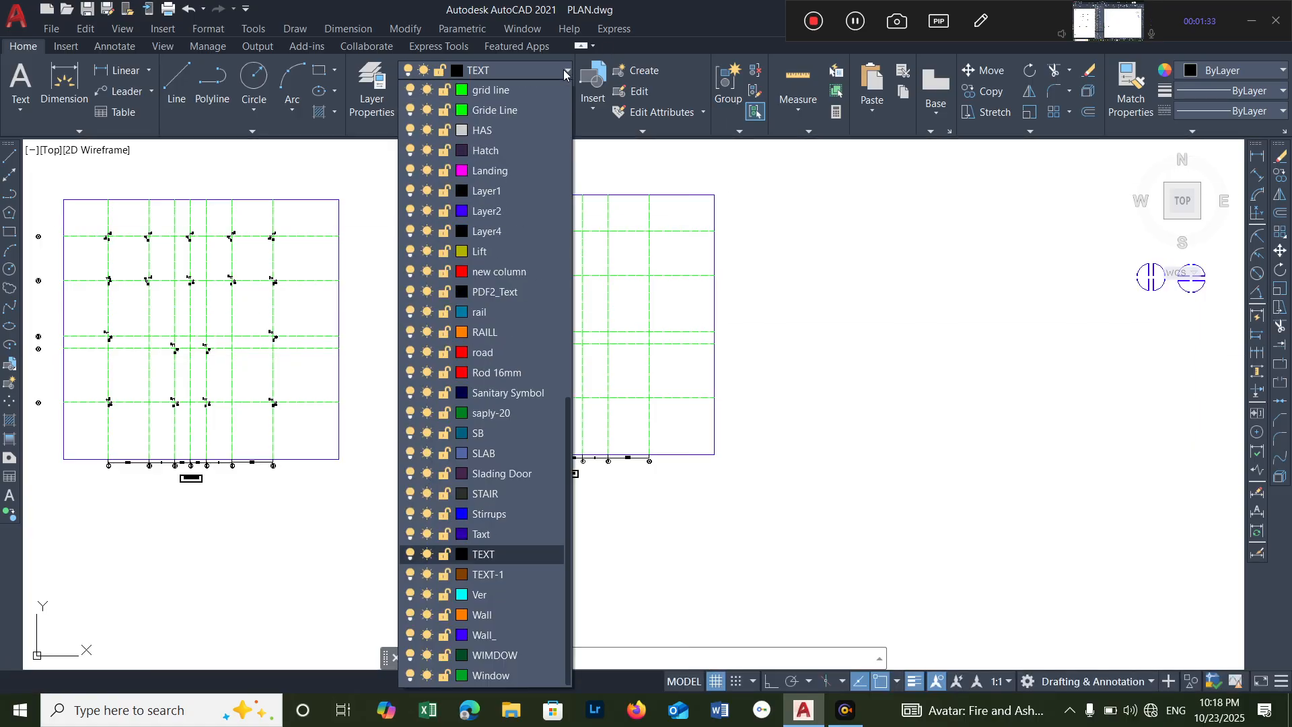
{"action": "scroll", "coordinate": [471, 129], "scroll_direction": "up", "scroll_amount": 3}
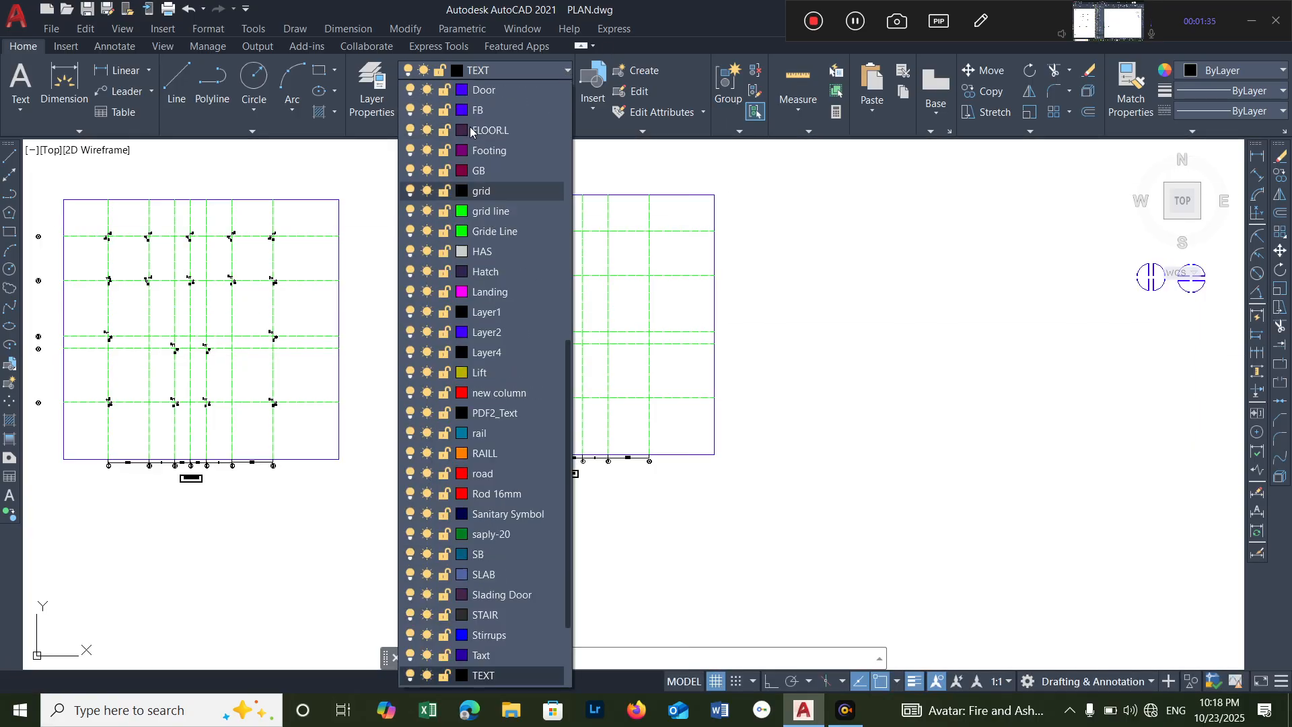
{"action": "scroll", "coordinate": [470, 129], "scroll_direction": "down", "scroll_amount": 2}
{"action": "scroll", "coordinate": [475, 130], "scroll_direction": "up", "scroll_amount": 6}
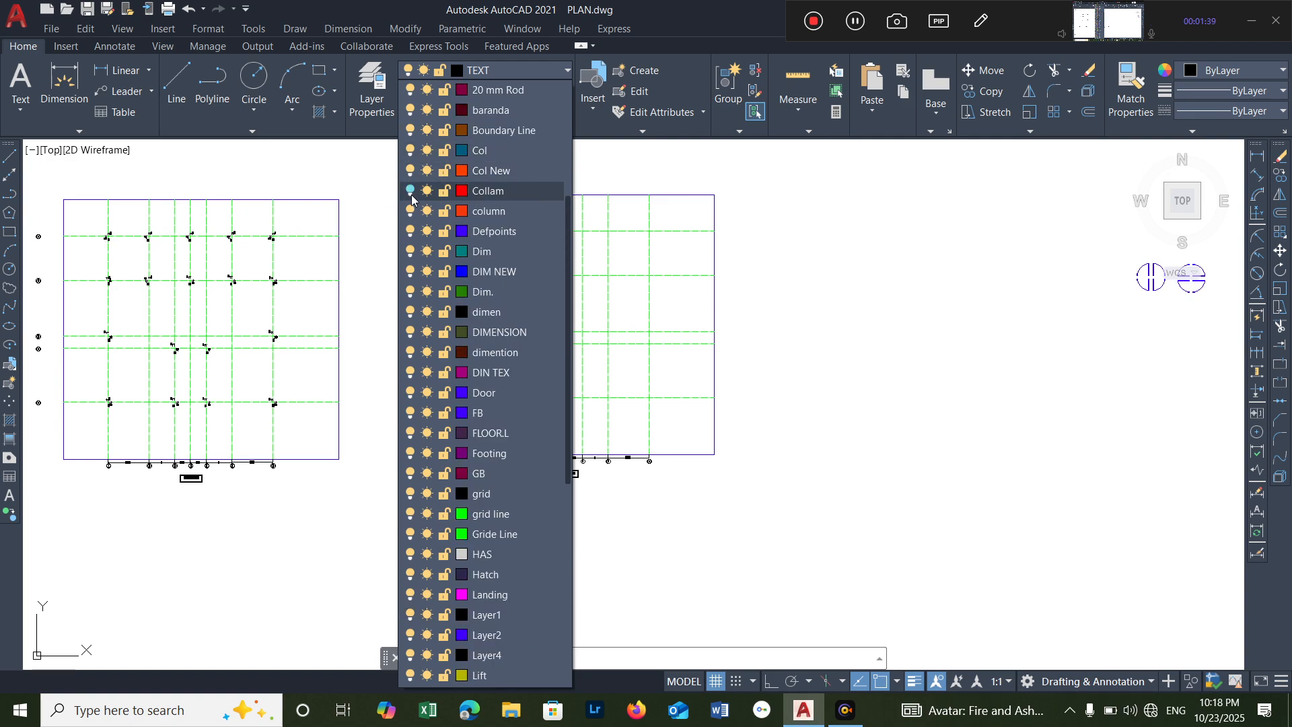
{"action": "left_click", "coordinate": [411, 195]}
{"action": "scroll", "coordinate": [757, 286], "scroll_direction": "down", "scroll_amount": 4}
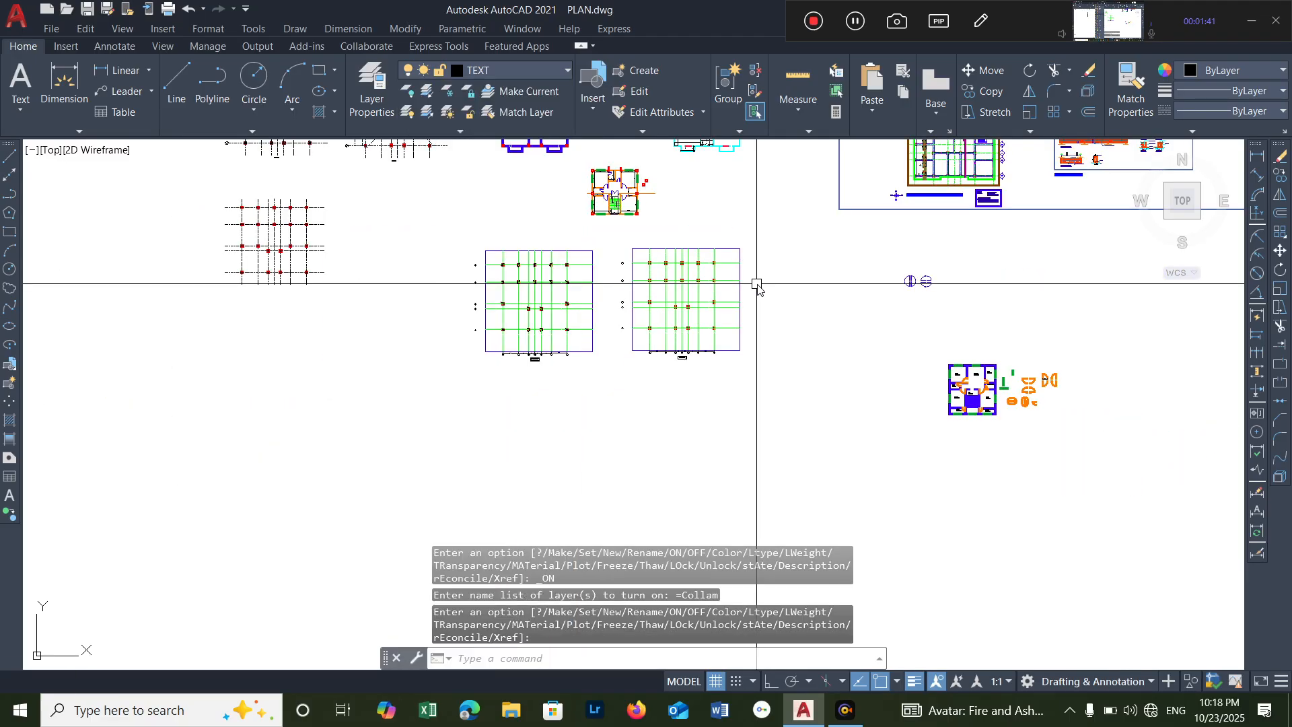
{"action": "key", "text": "Escape"}
{"action": "scroll", "coordinate": [746, 273], "scroll_direction": "up", "scroll_amount": 8}
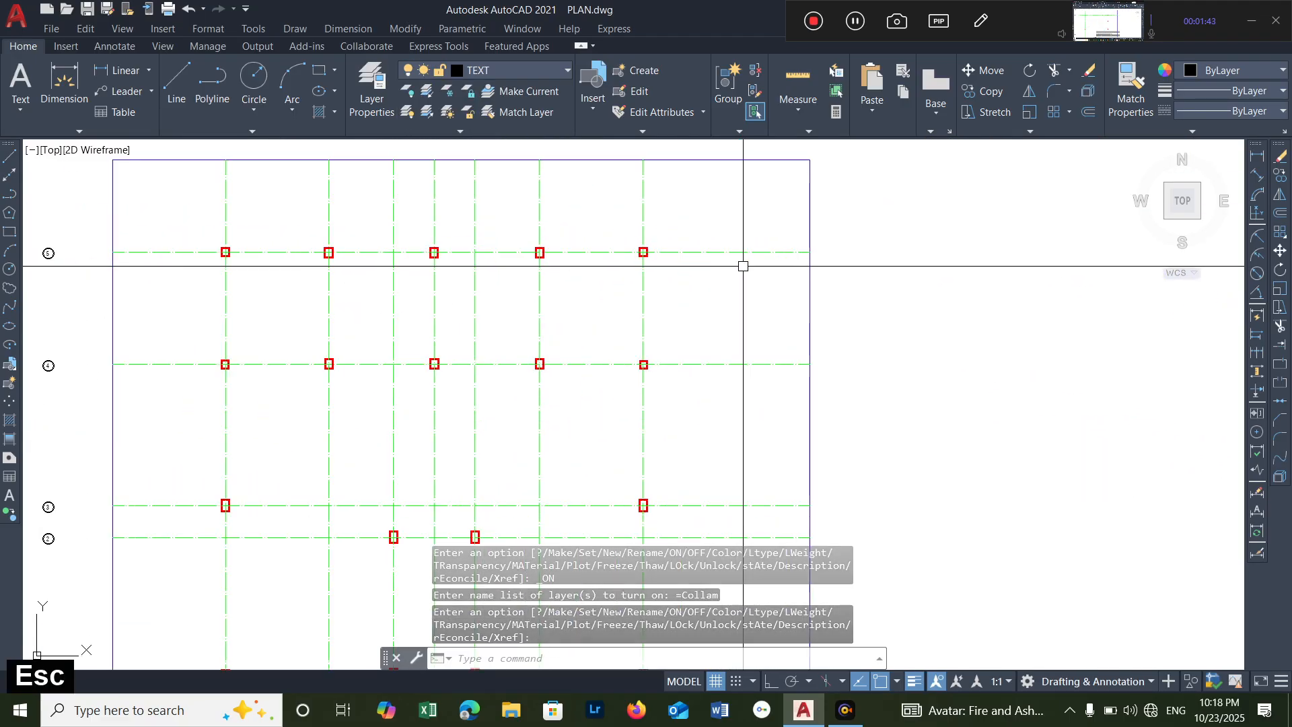
{"action": "scroll", "coordinate": [741, 269], "scroll_direction": "down", "scroll_amount": 6}
{"action": "middle_click_drag", "start_coordinate": [727, 268], "coordinate": [742, 265]}
{"action": "key", "text": "Escape"}
{"action": "key", "text": "Escape"}
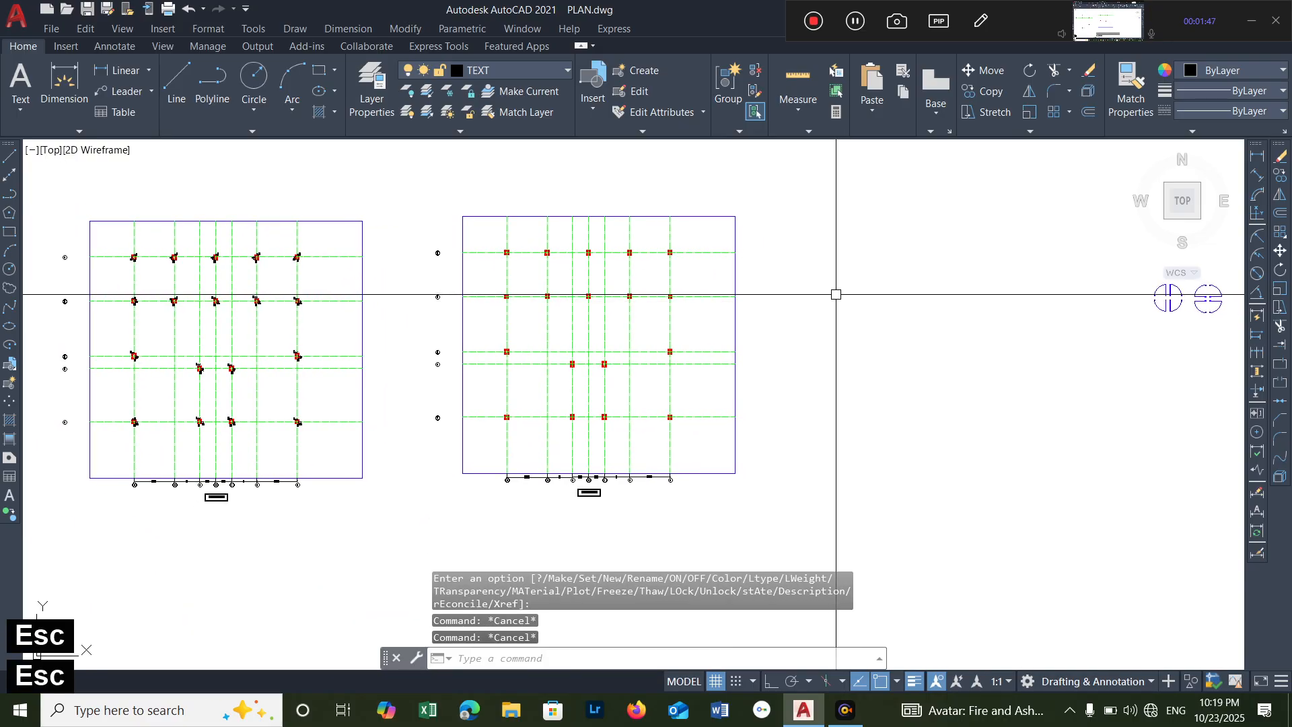
- Draw a 4' by 4' rectangle in the empty space to the right of the copied layout's frame
{"action": "scroll", "coordinate": [816, 288], "scroll_direction": "up", "scroll_amount": 6}
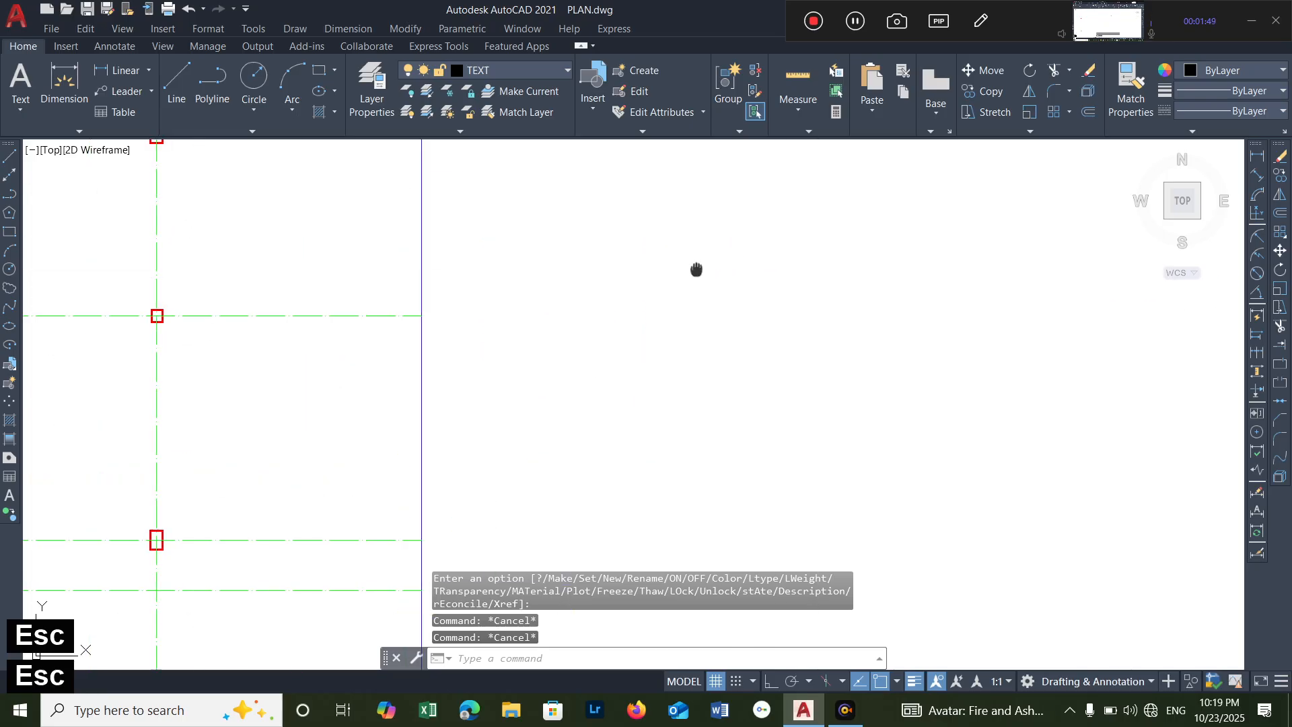
{"action": "middle_click_drag", "start_coordinate": [696, 269], "coordinate": [735, 287]}
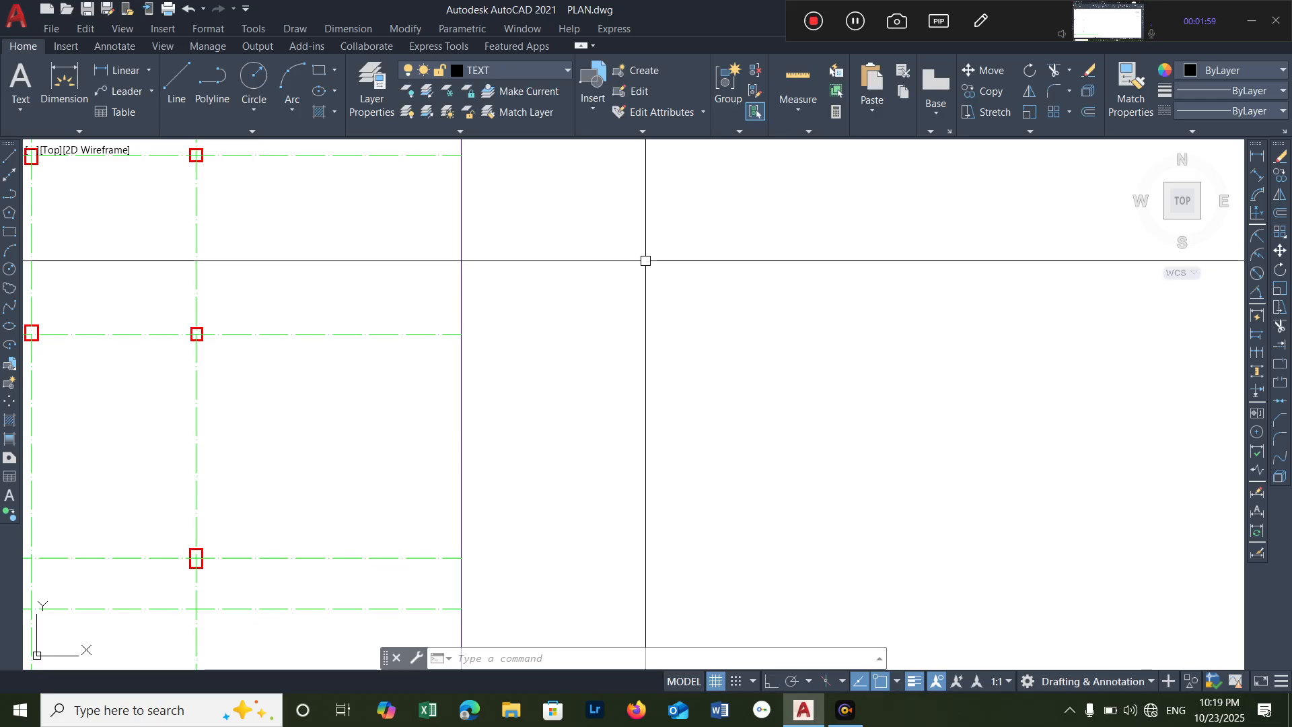
{"action": "type", "text": "re"}
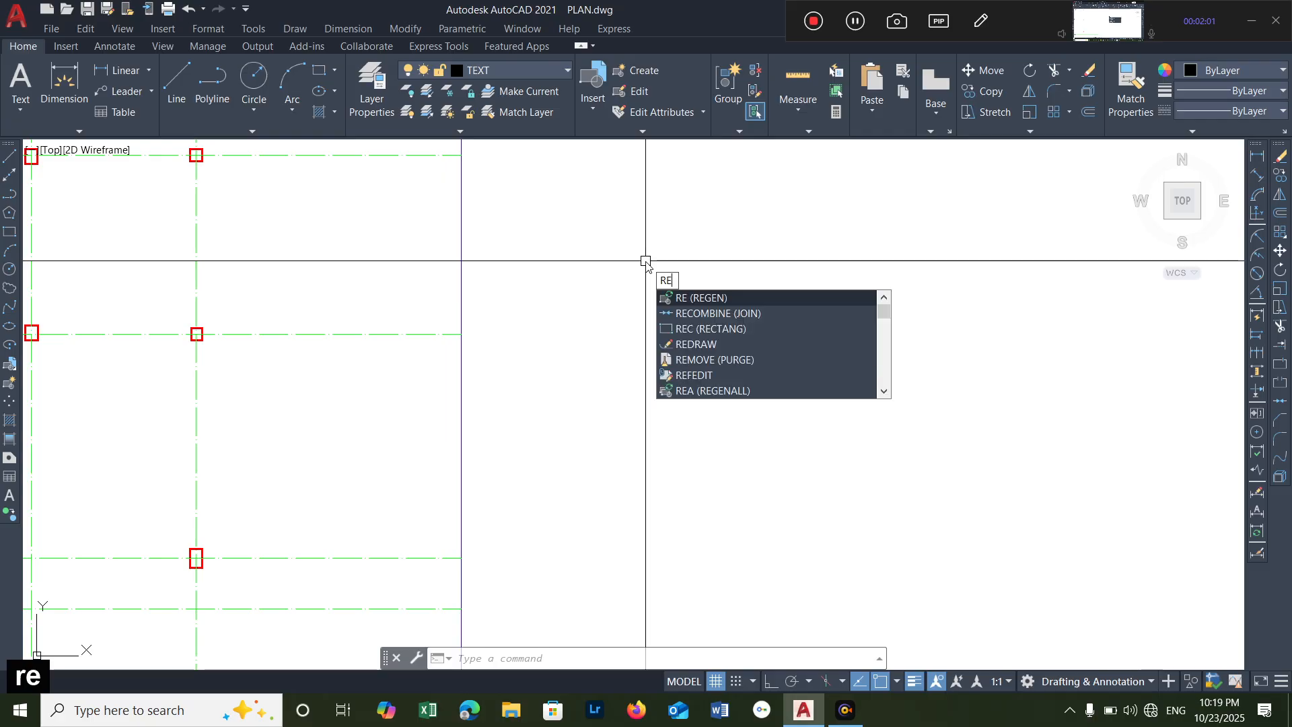
{"action": "type", "text": "c"}
{"action": "key", "text": "Return"}
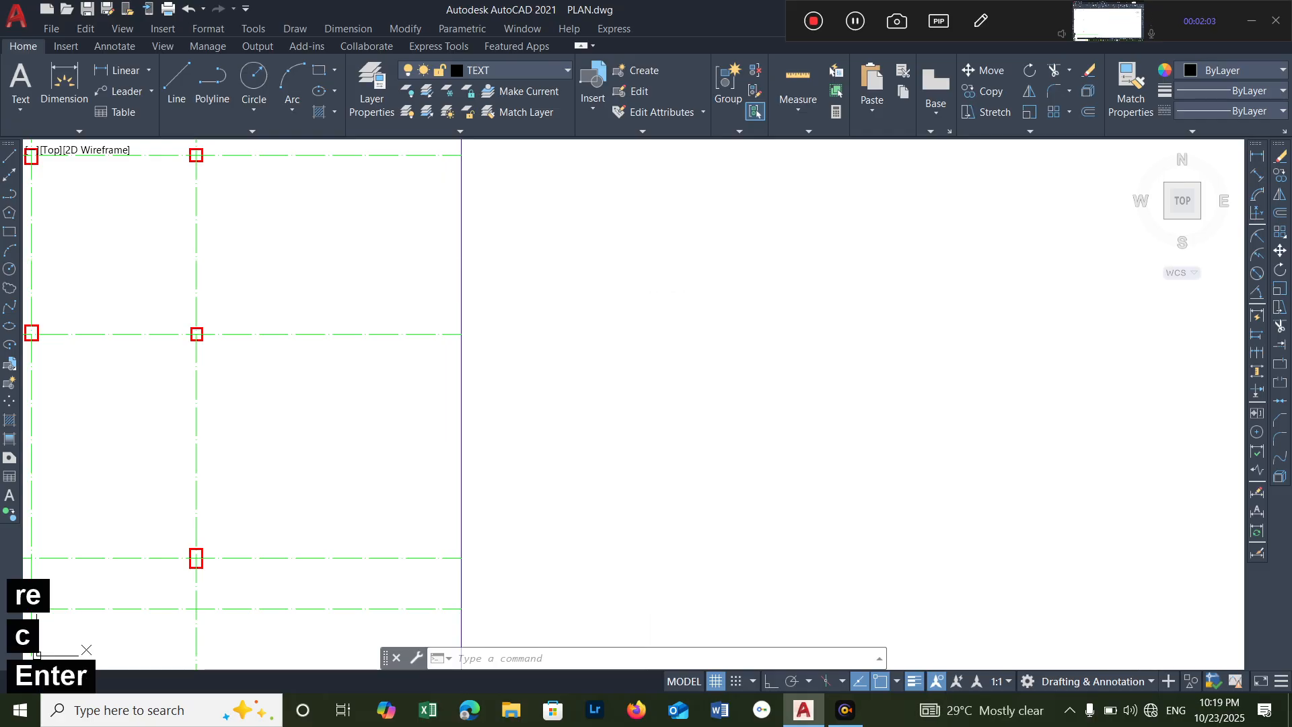
{"action": "left_click", "coordinate": [637, 257]}
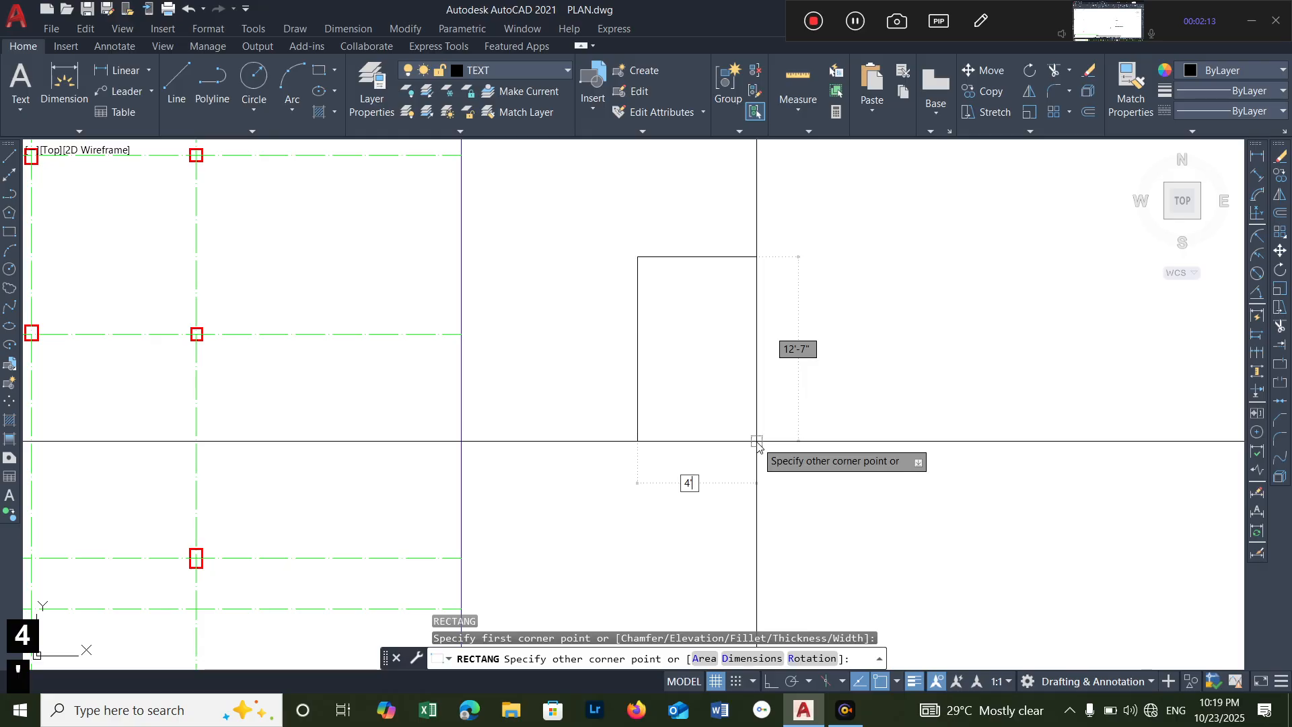
{"action": "key", "text": "Tab"}
{"action": "type", "text": "4"}
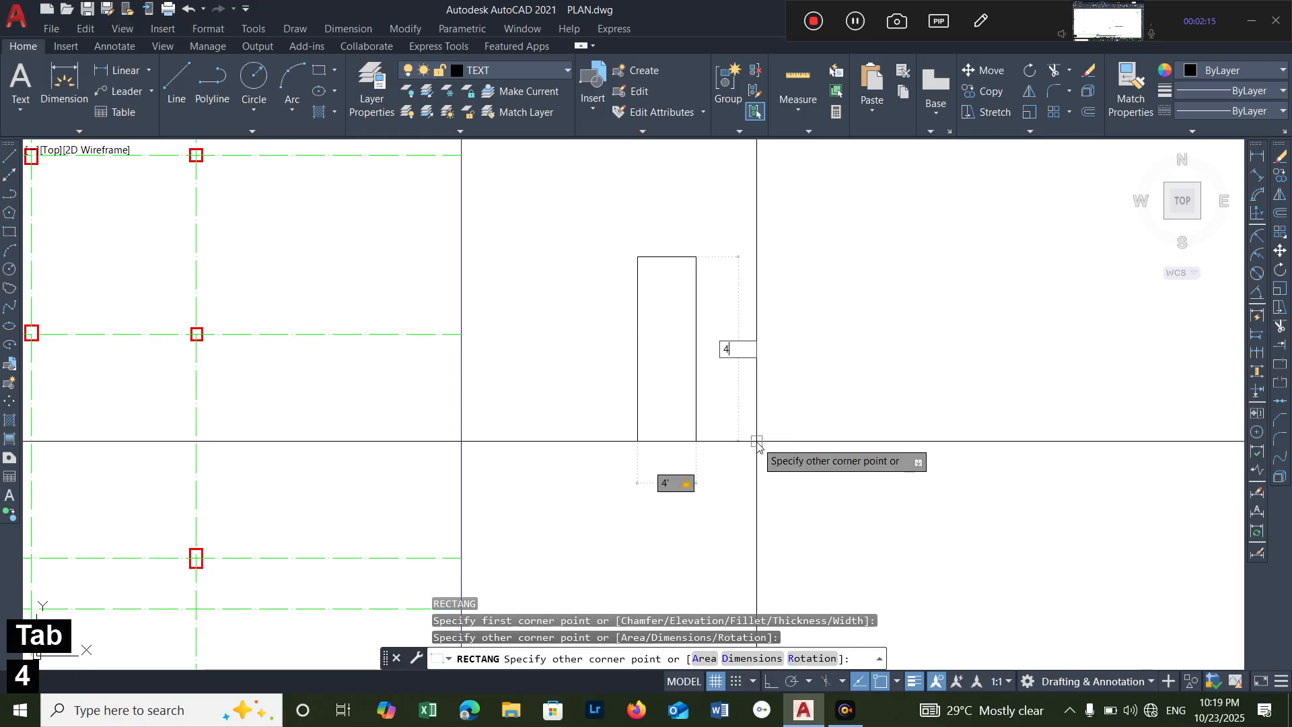
{"action": "type", "text": "'"}
{"action": "key", "text": "Return"}
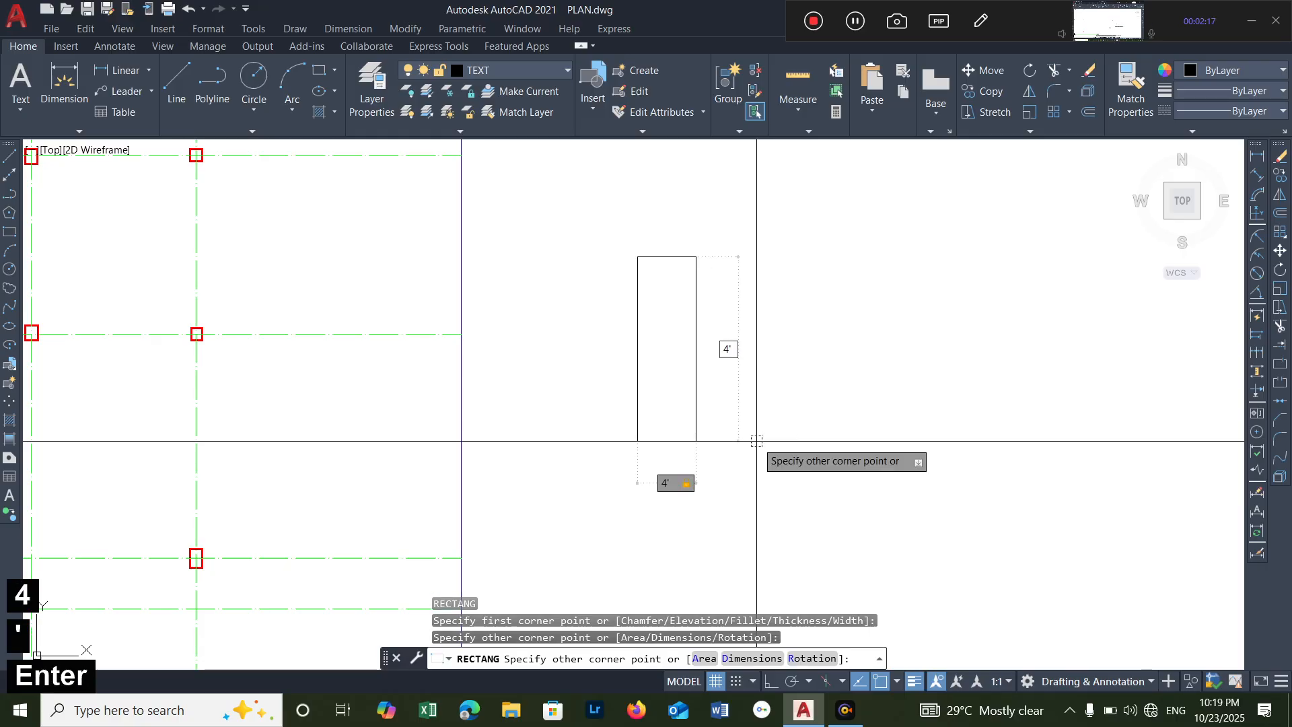
{"action": "key", "text": "Escape"}
{"action": "key", "text": "Escape"}
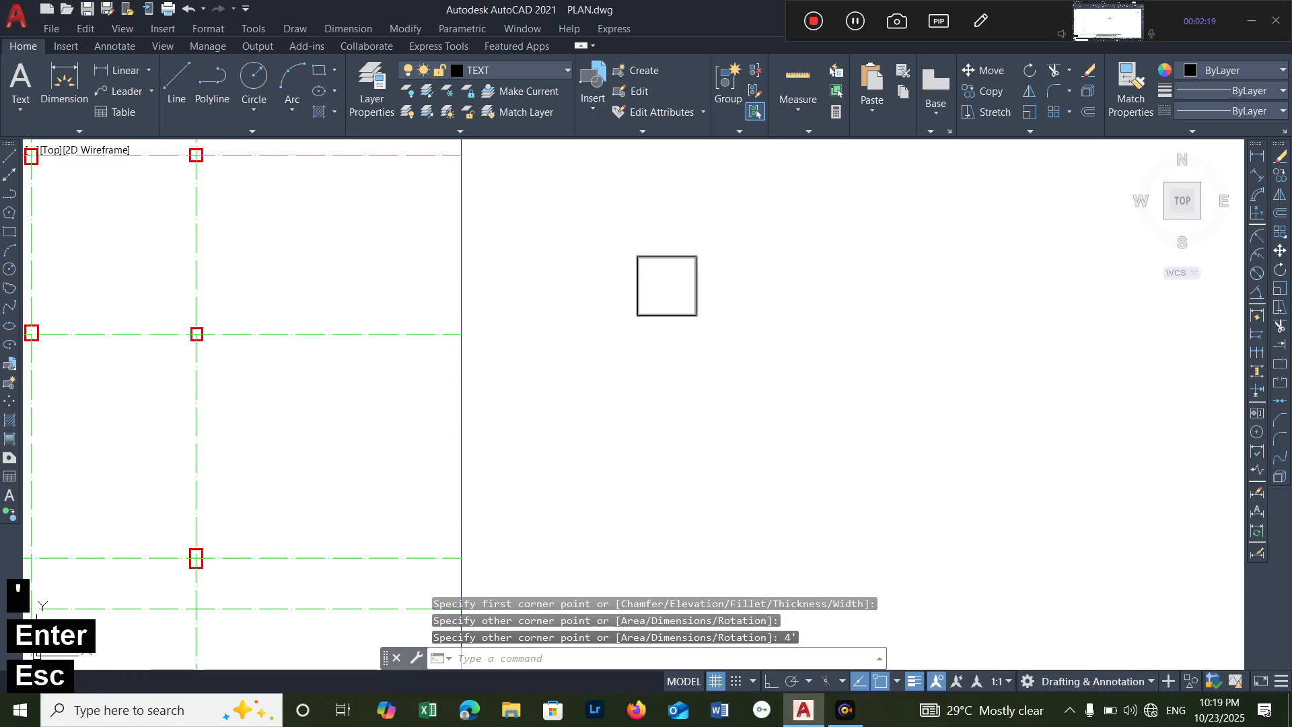
- Put the 4' square on the Footing layer, coloured red, and make that layer current
{"action": "scroll", "coordinate": [708, 285], "scroll_direction": "up", "scroll_amount": 4}
{"action": "scroll", "coordinate": [666, 216], "scroll_direction": "down", "scroll_amount": 1}
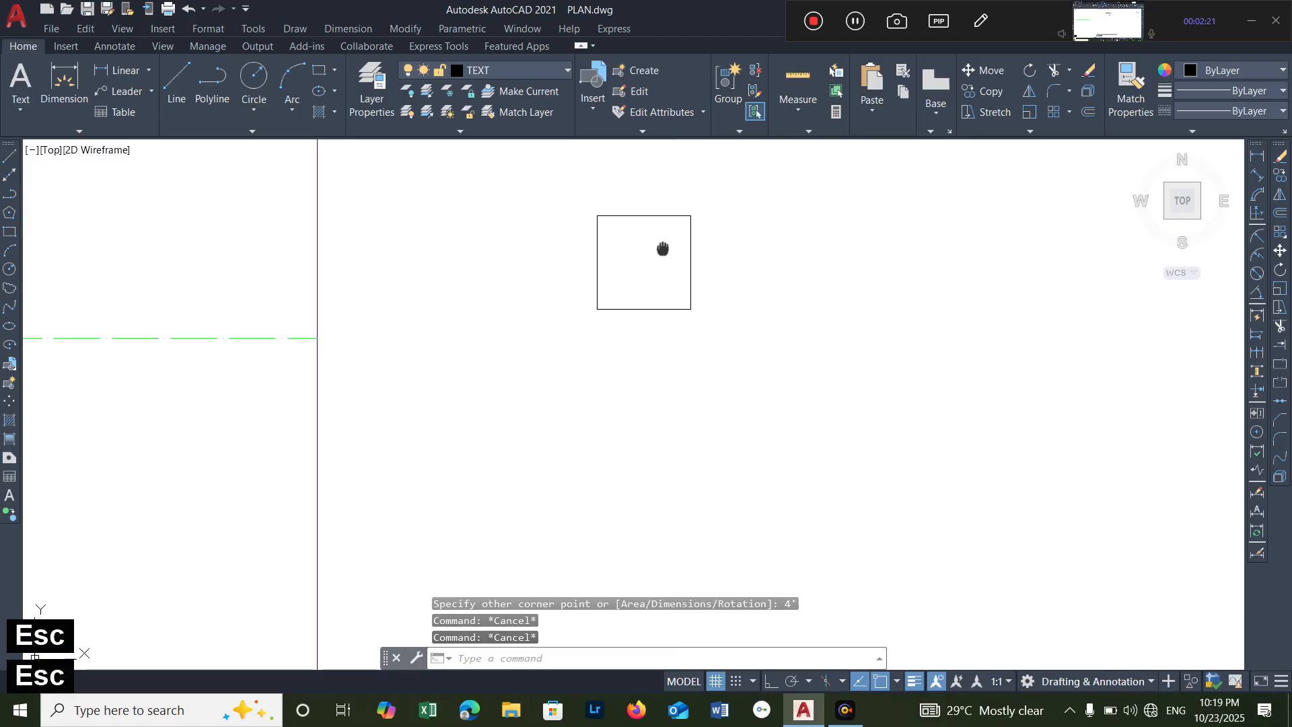
{"action": "middle_click_drag", "start_coordinate": [663, 249], "coordinate": [643, 266]}
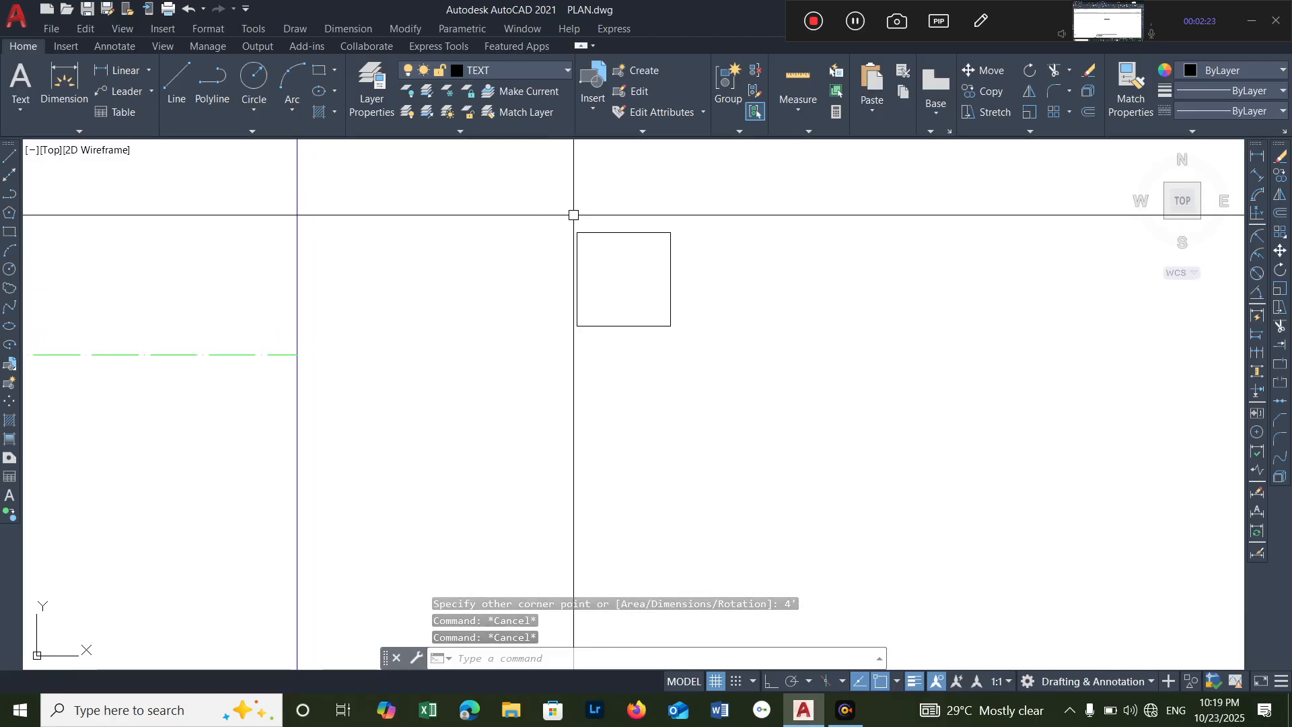
{"action": "left_click", "coordinate": [573, 216]}
{"action": "left_click", "coordinate": [716, 355]}
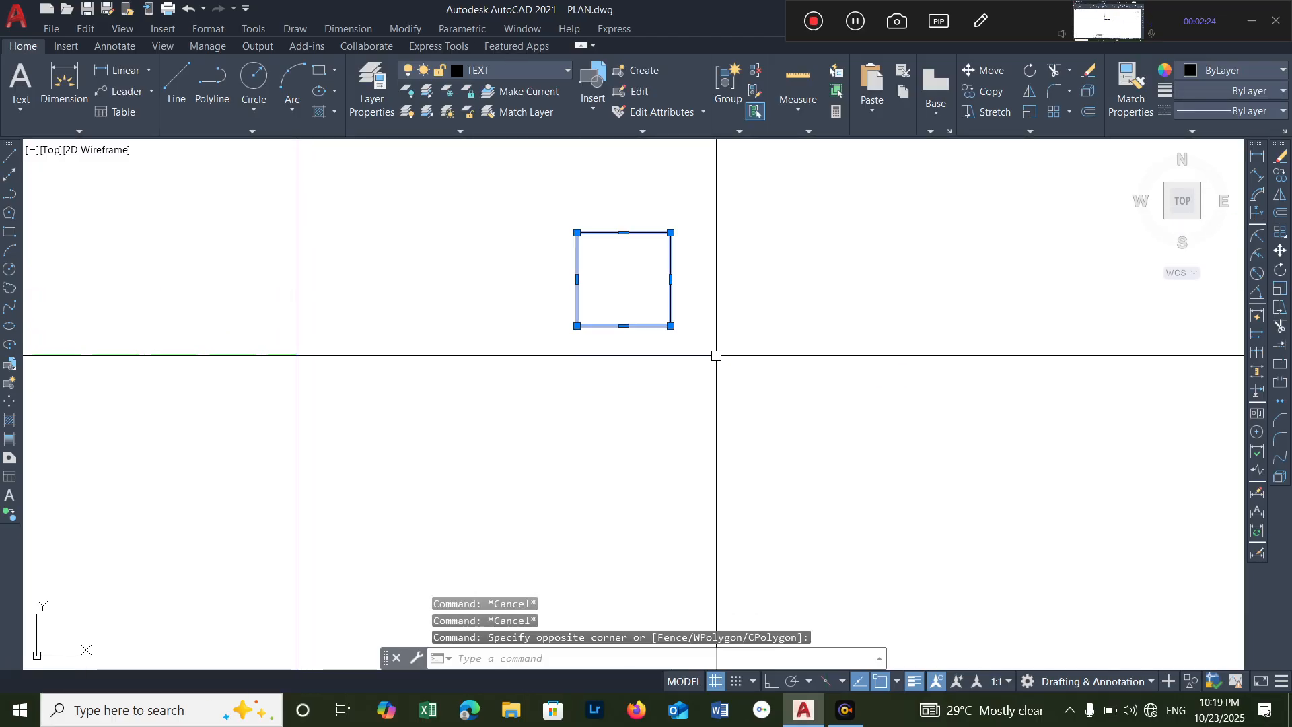
{"action": "left_click", "coordinate": [567, 72]}
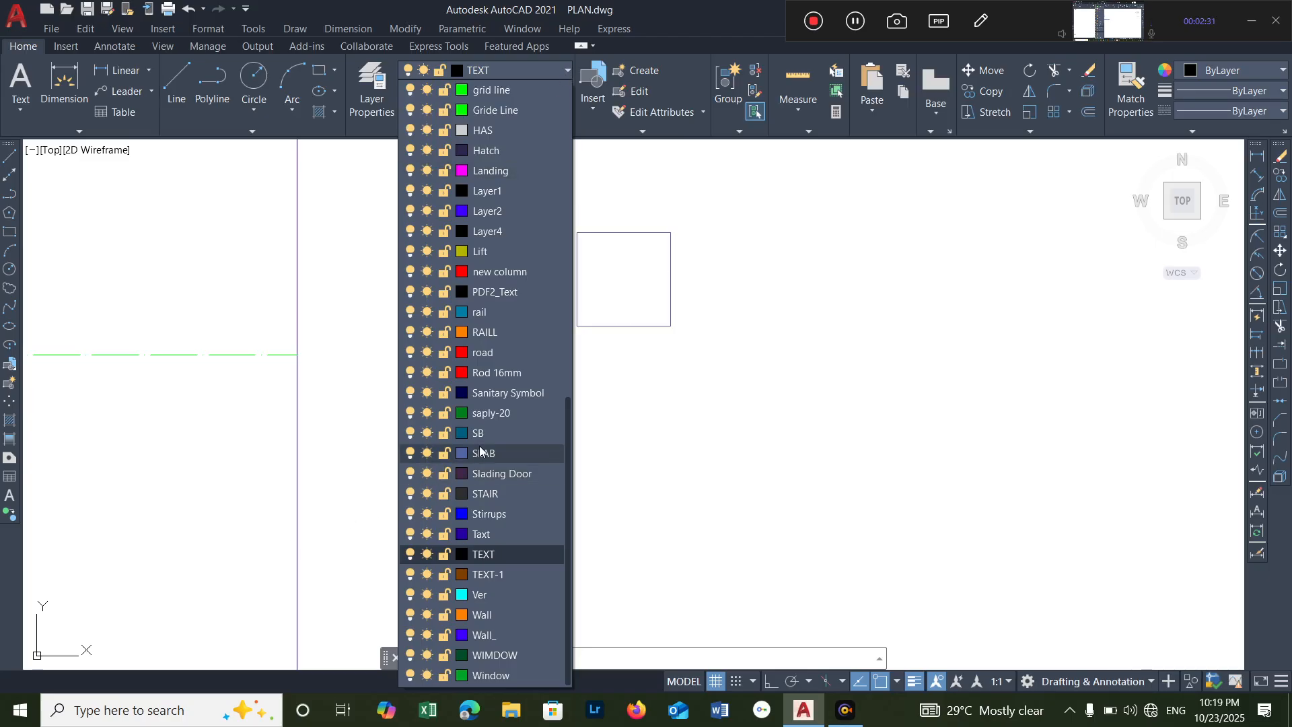
{"action": "scroll", "coordinate": [506, 263], "scroll_direction": "up", "scroll_amount": 3}
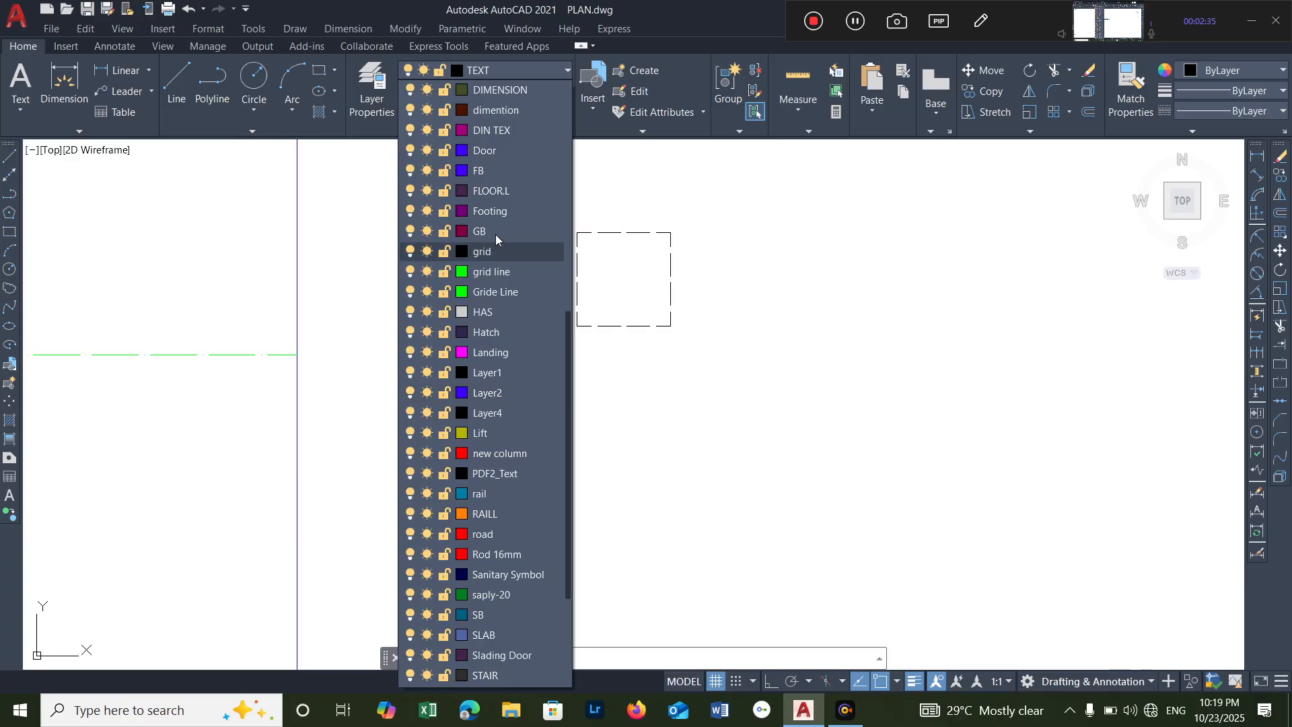
{"action": "left_click", "coordinate": [460, 211]}
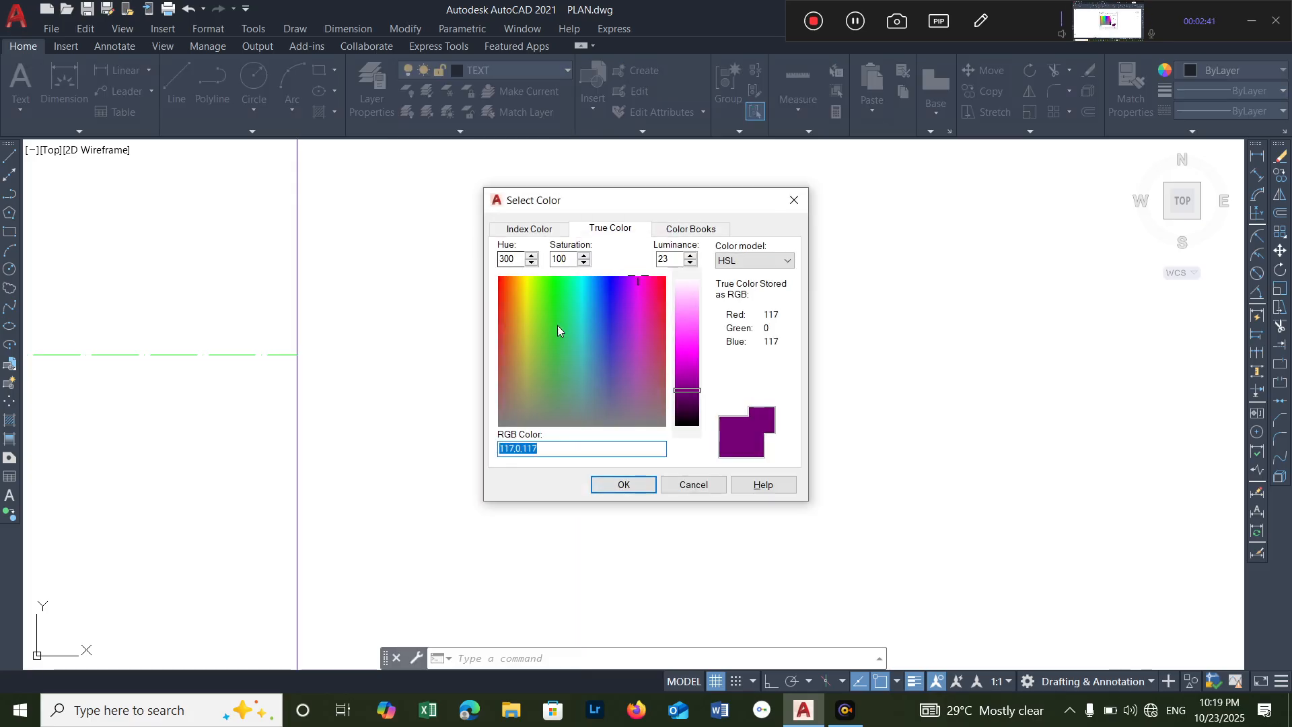
{"action": "left_click", "coordinate": [623, 485]}
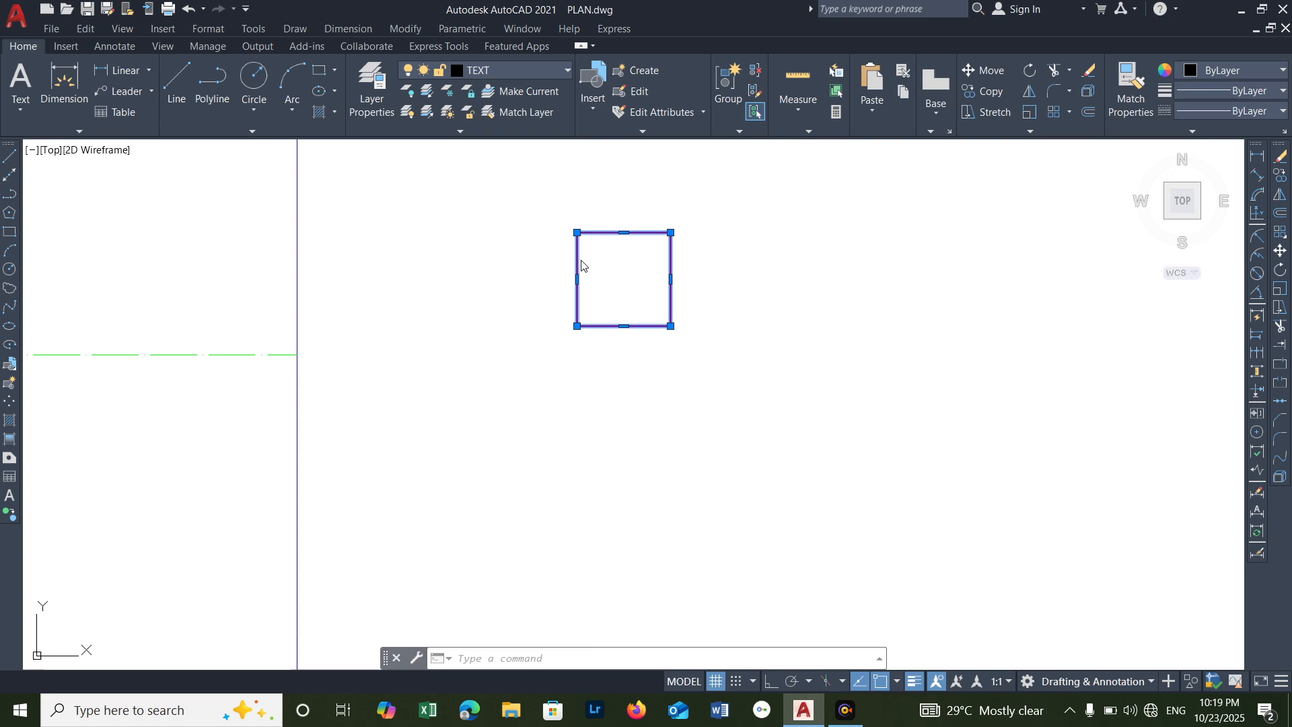
{"action": "left_click", "coordinate": [563, 71]}
{"action": "left_click", "coordinate": [562, 70]}
{"action": "left_click", "coordinate": [569, 70]}
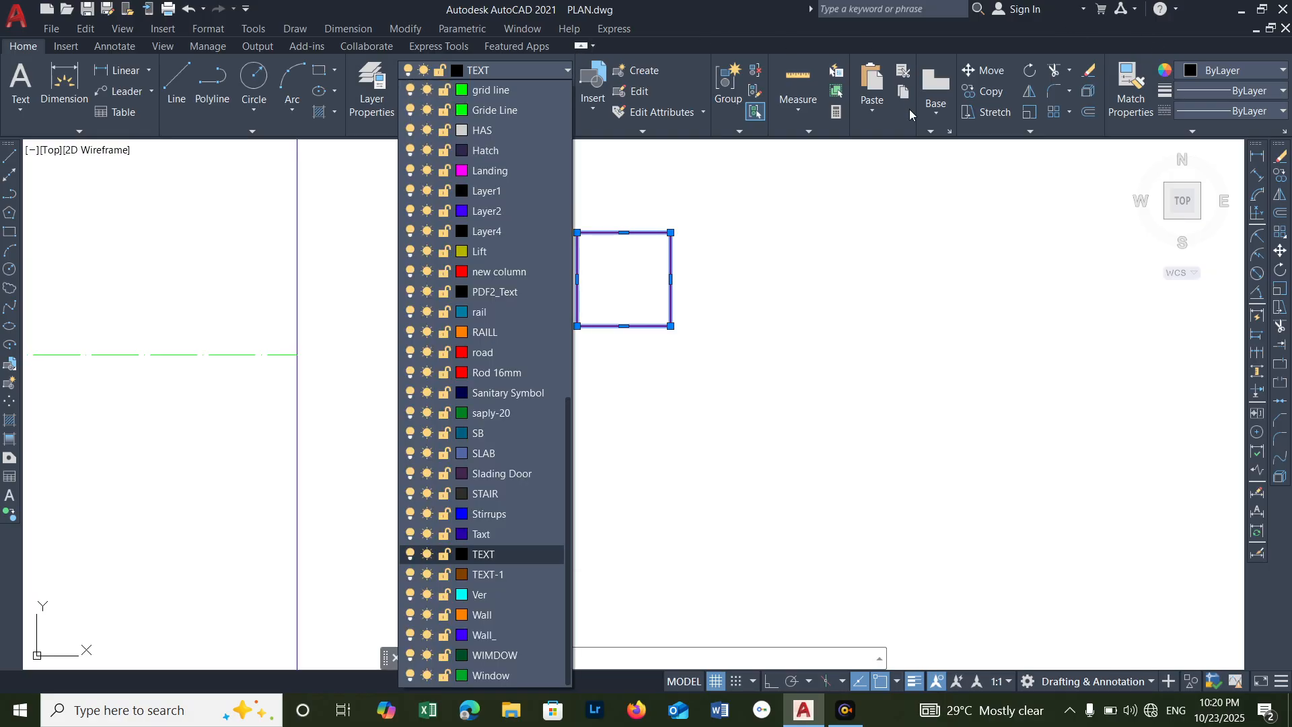
{"action": "left_click", "coordinate": [1282, 5]}
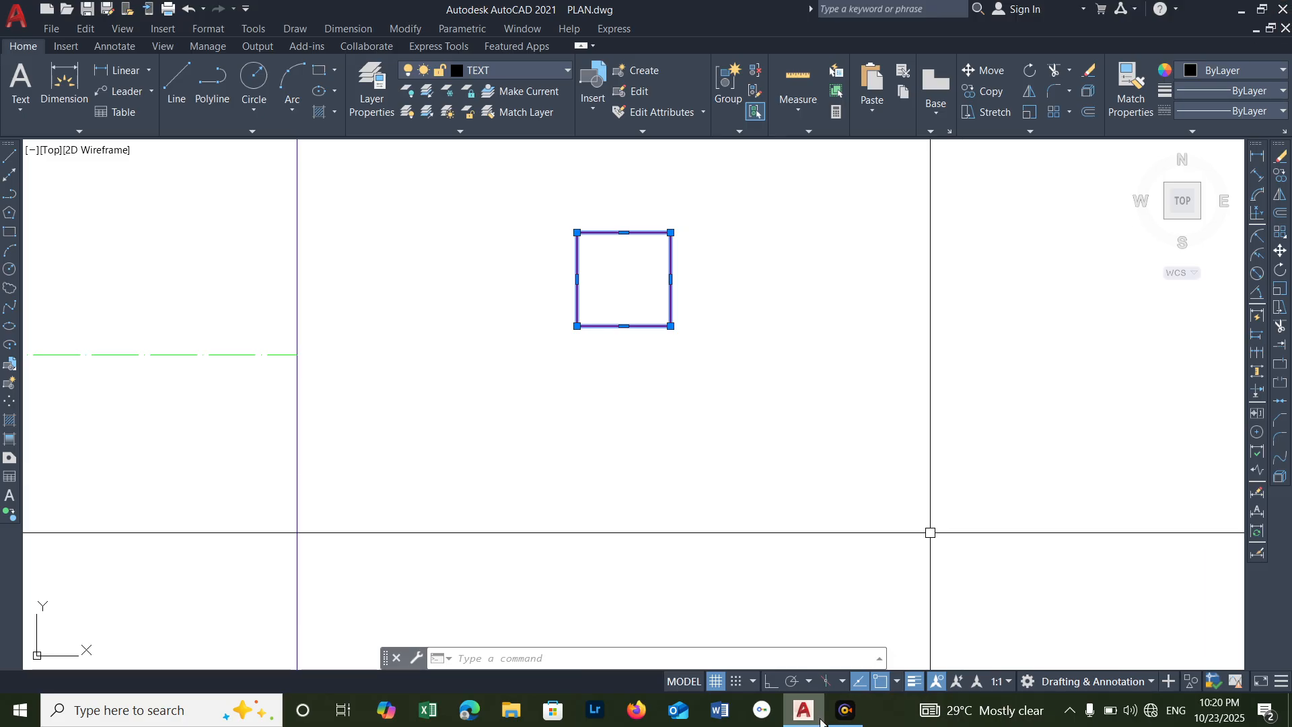
{"action": "mouse_move", "coordinate": [838, 715]}
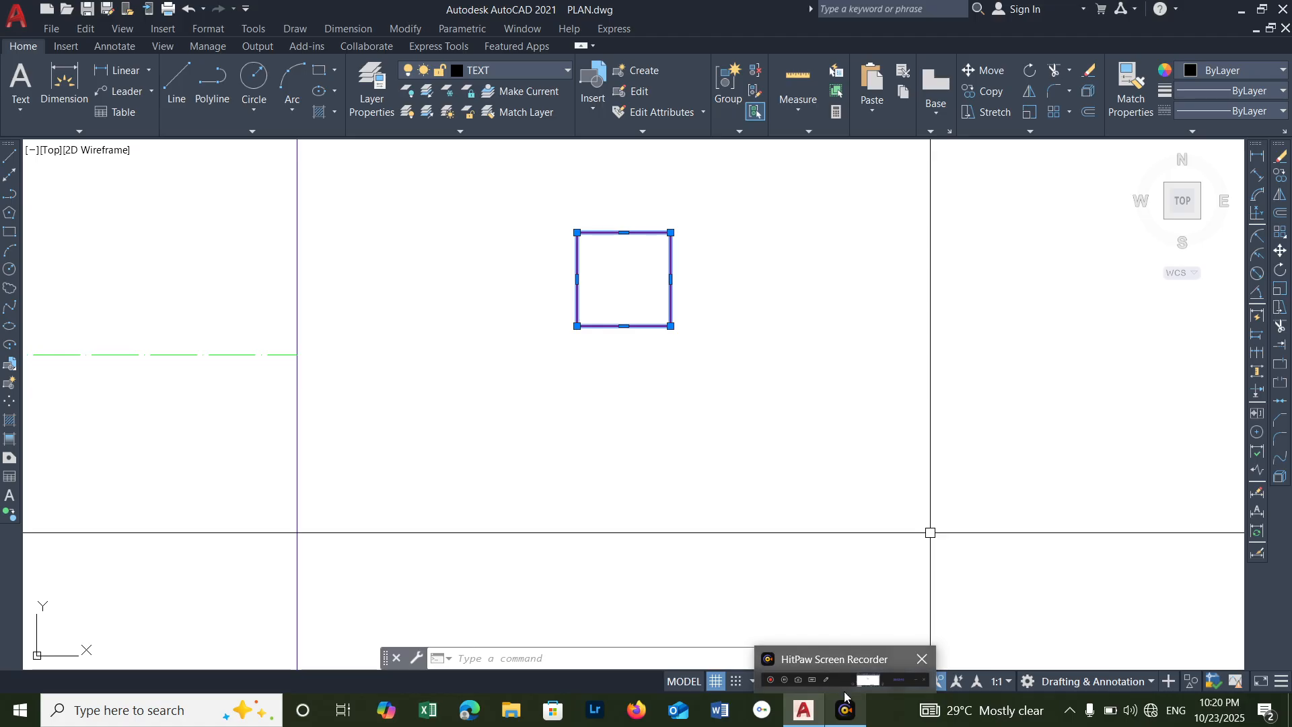
{"action": "left_click", "coordinate": [841, 683]}
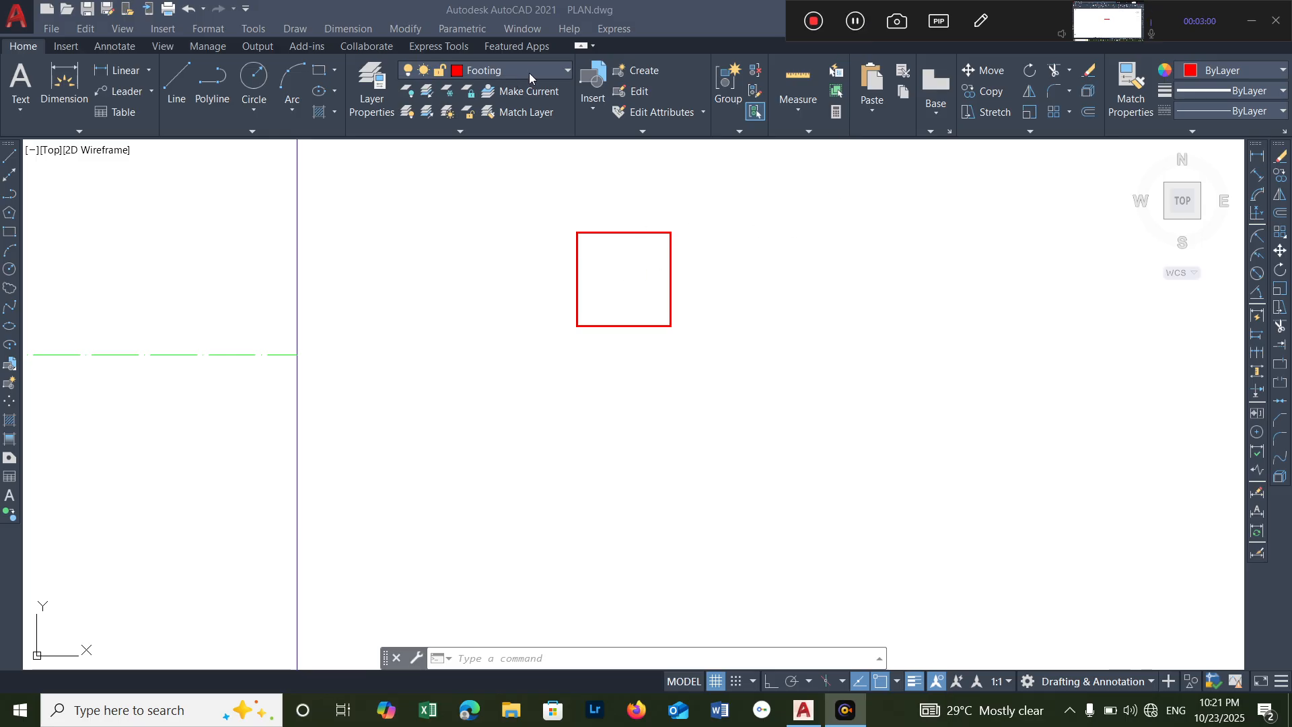
{"action": "key", "text": "Escape"}
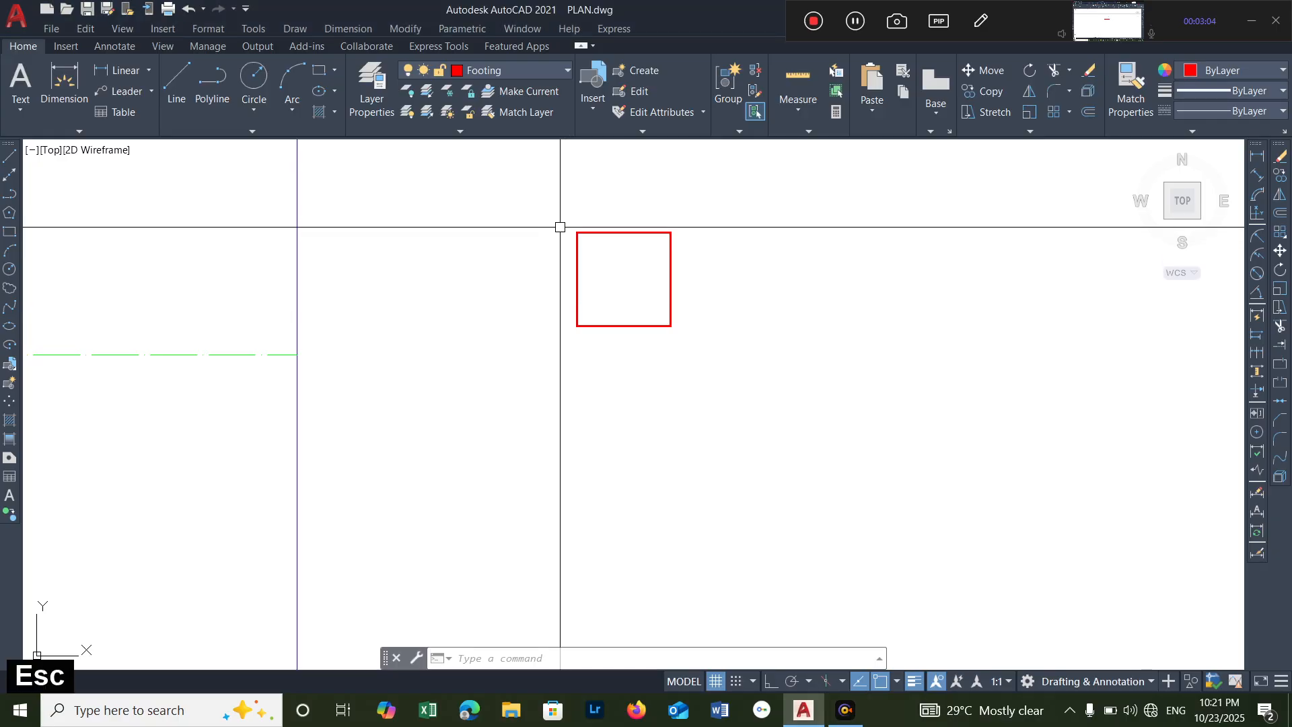
- Draw a 5' by 5' footing rectangle below the 4' square
{"action": "scroll", "coordinate": [621, 279], "scroll_direction": "down", "scroll_amount": 2}
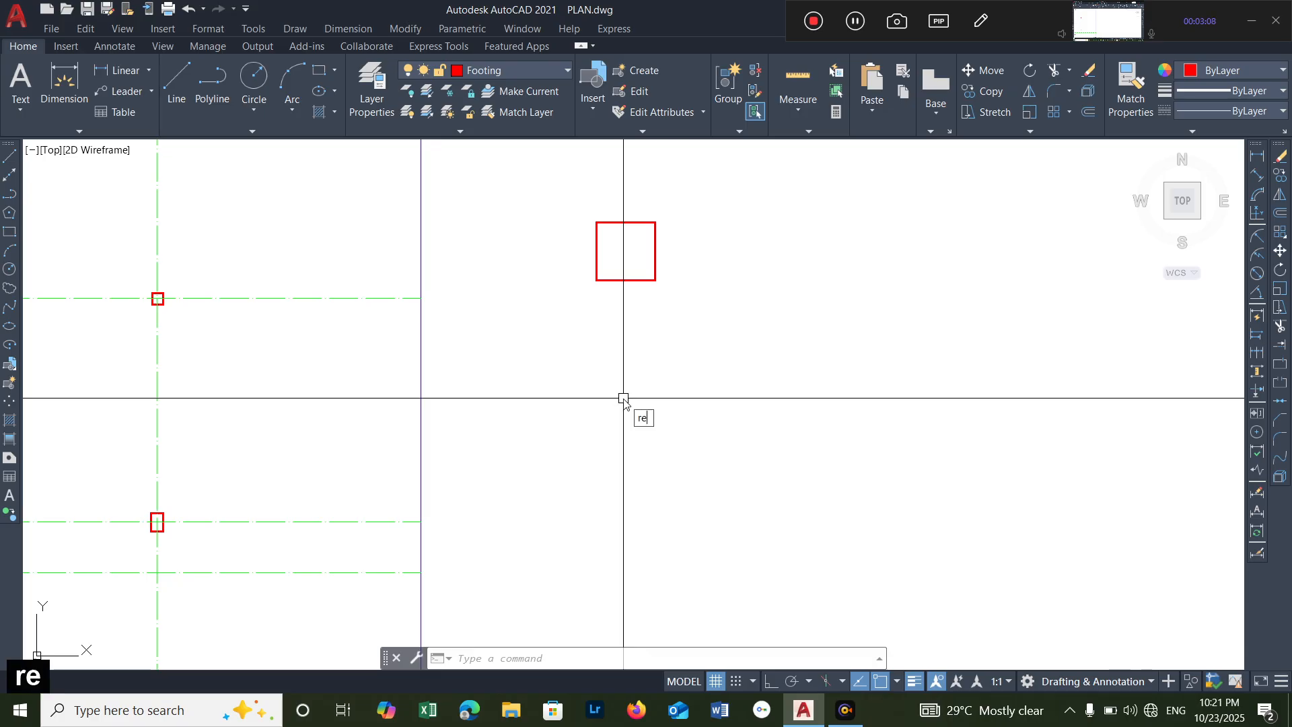
{"action": "key", "text": "Return"}
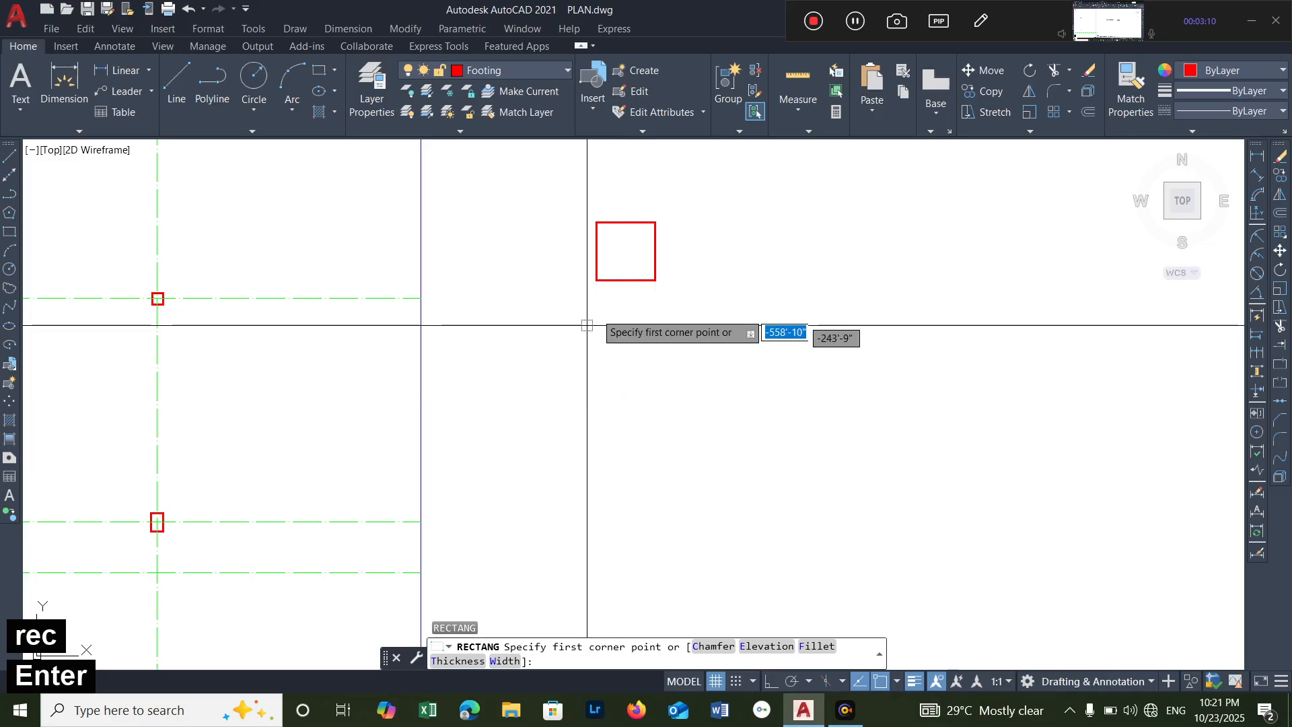
{"action": "left_click", "coordinate": [600, 328]}
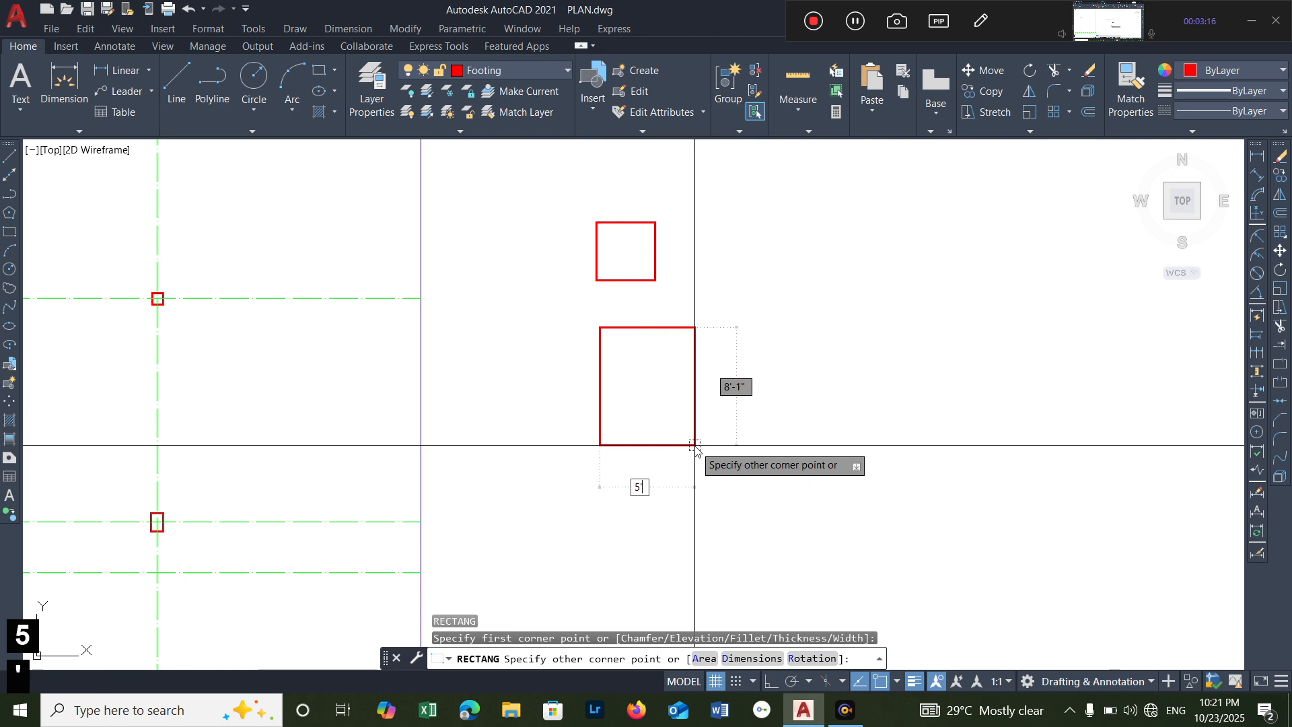
{"action": "type", "text": "5'"}
{"action": "key", "text": "Tab"}
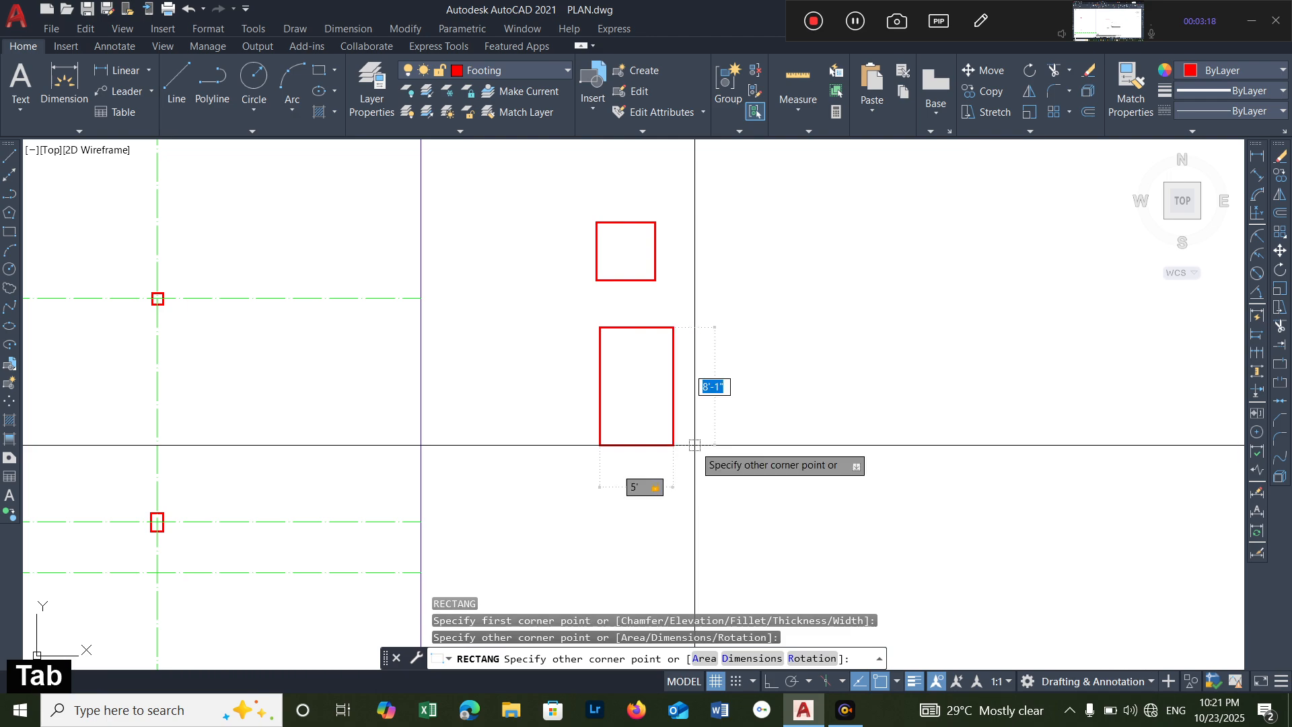
{"action": "type", "text": "5'"}
{"action": "key", "text": "Return"}
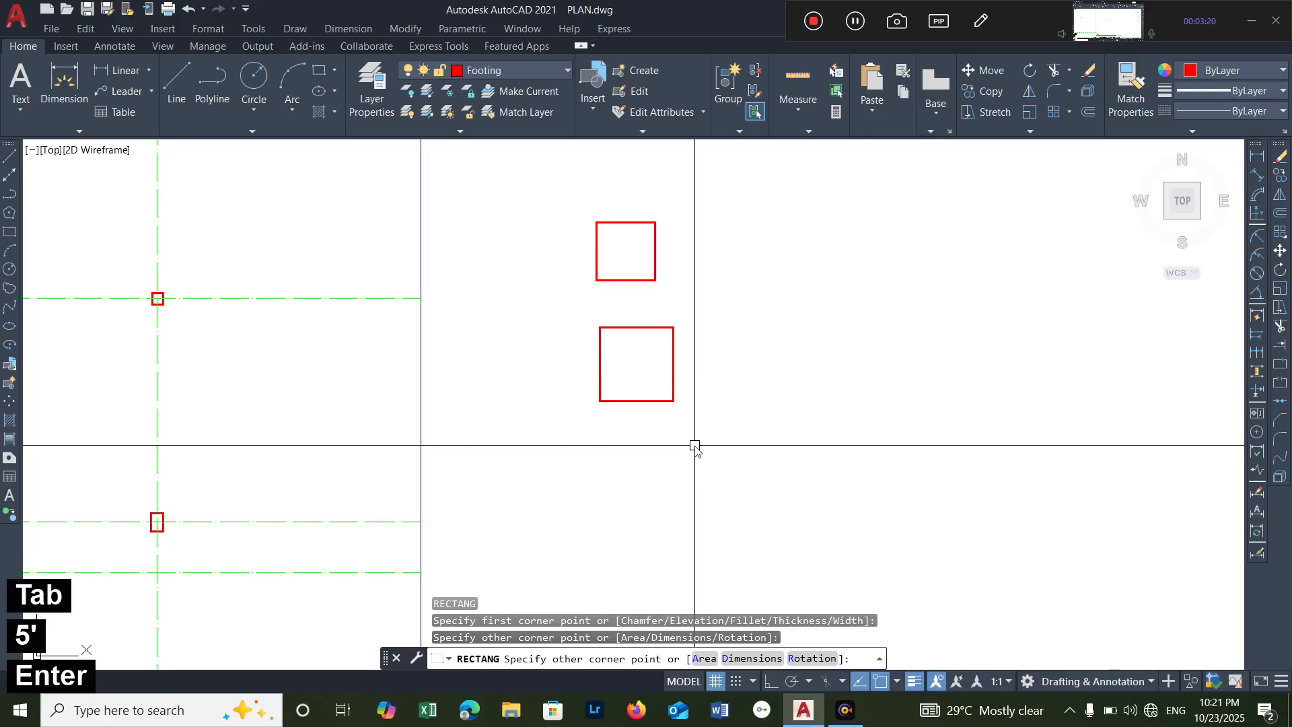
{"action": "scroll", "coordinate": [711, 312], "scroll_direction": "down", "scroll_amount": 4}
{"action": "mouse_move", "coordinate": [711, 312]}
{"action": "middle_mouse_down"}
{"action": "mouse_move", "coordinate": [701, 325]}
{"action": "mouse_move", "coordinate": [589, 338]}
{"action": "middle_mouse_up"}
{"action": "scroll", "coordinate": [689, 300], "scroll_direction": "up", "scroll_amount": 6}
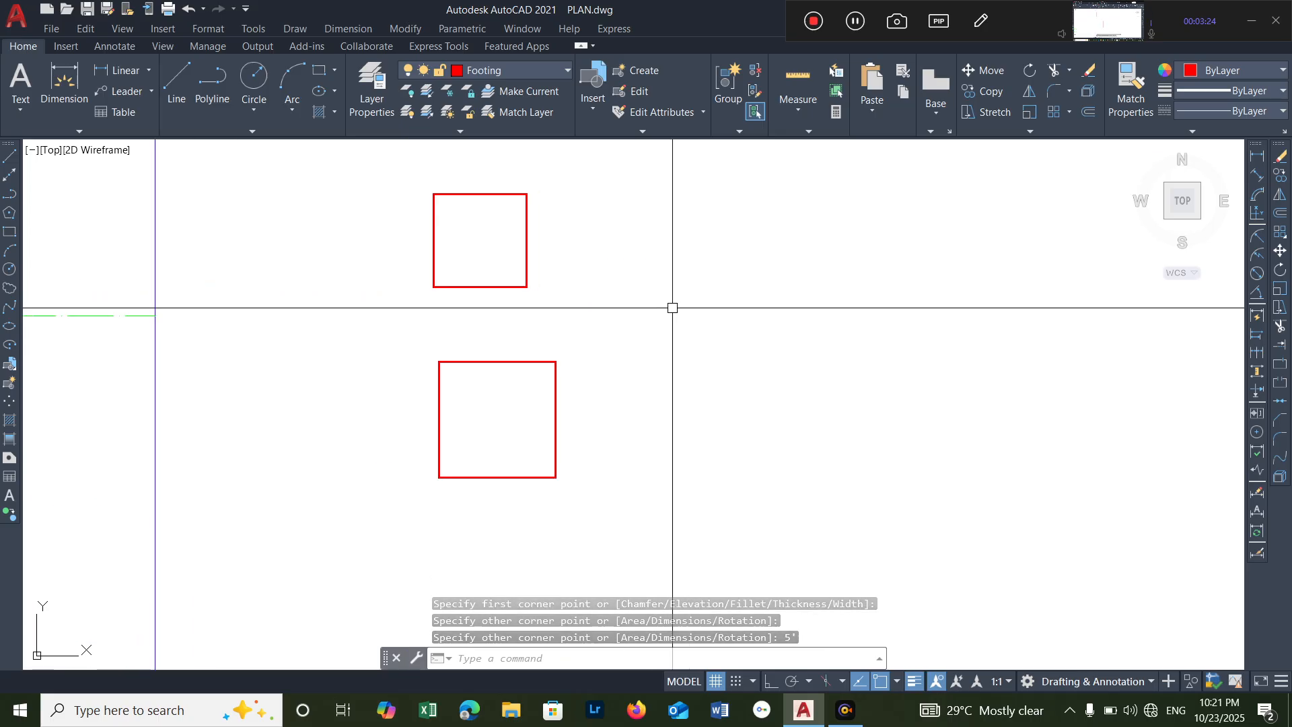
{"action": "scroll", "coordinate": [652, 349], "scroll_direction": "down", "scroll_amount": 2}
{"action": "type", "text": "rec"}
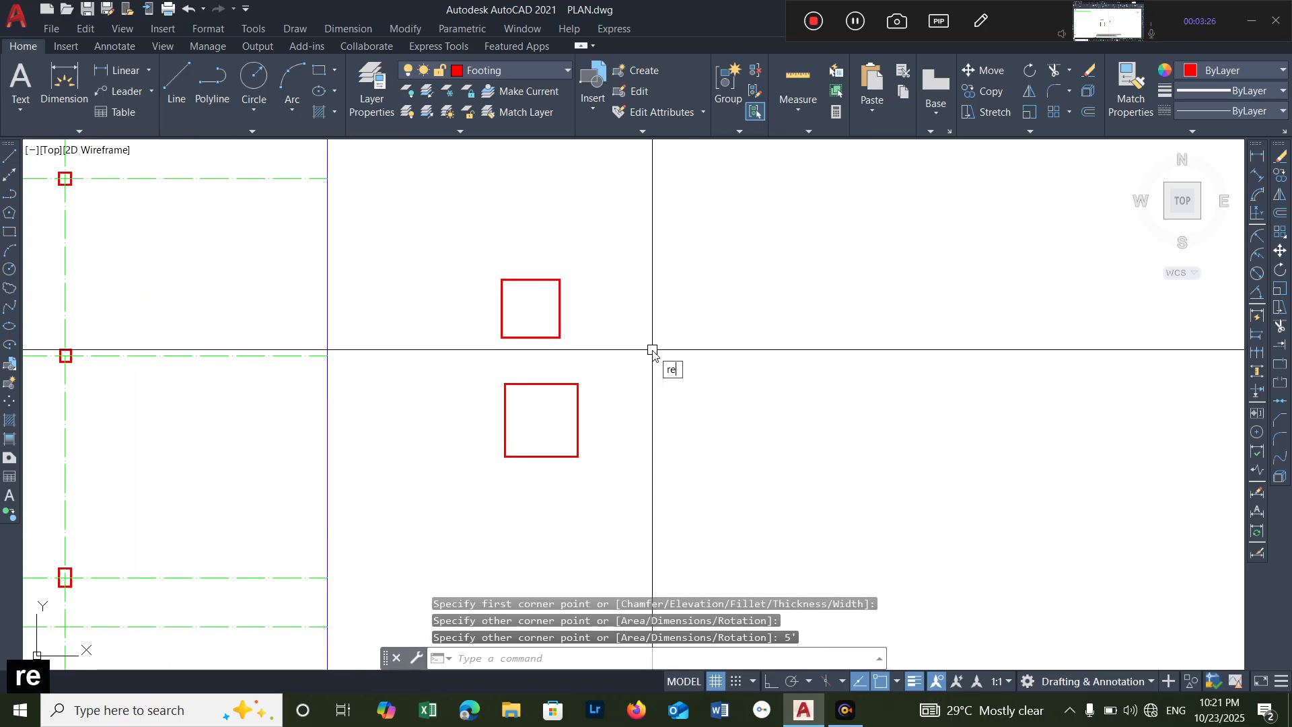
{"action": "key", "text": "Return"}
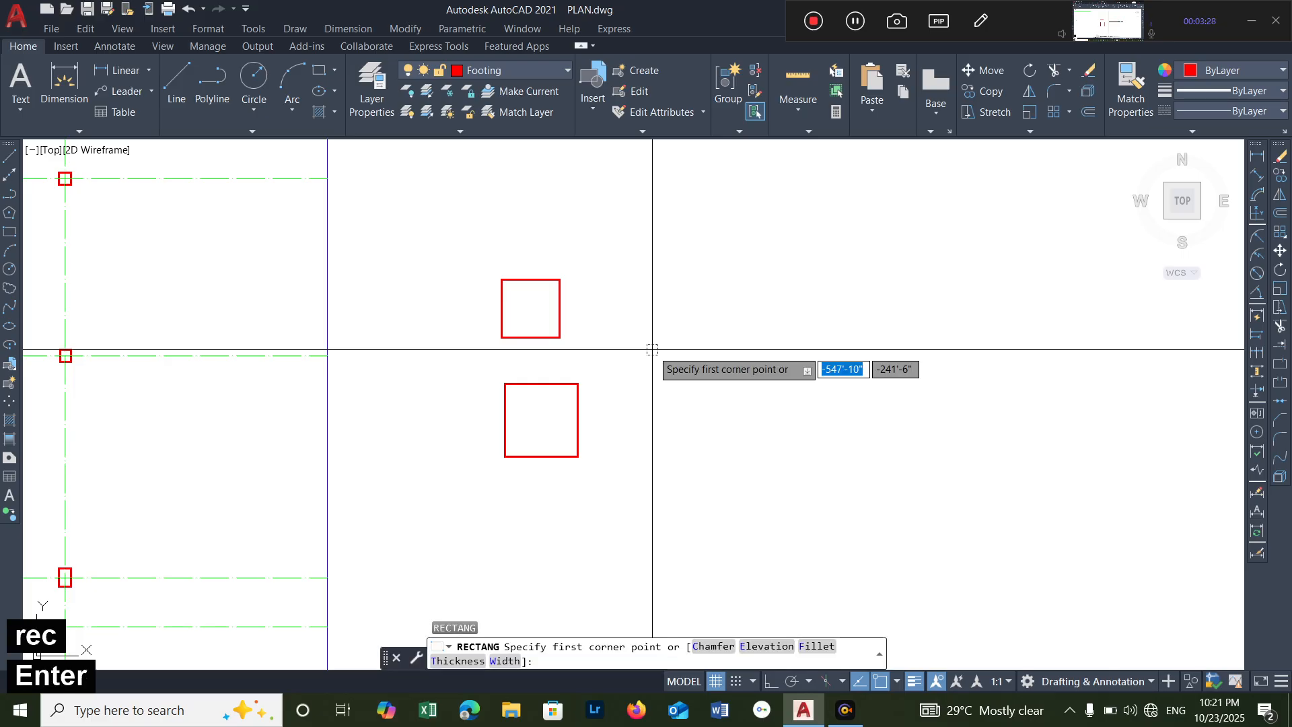
{"action": "type", "text": "6'"}
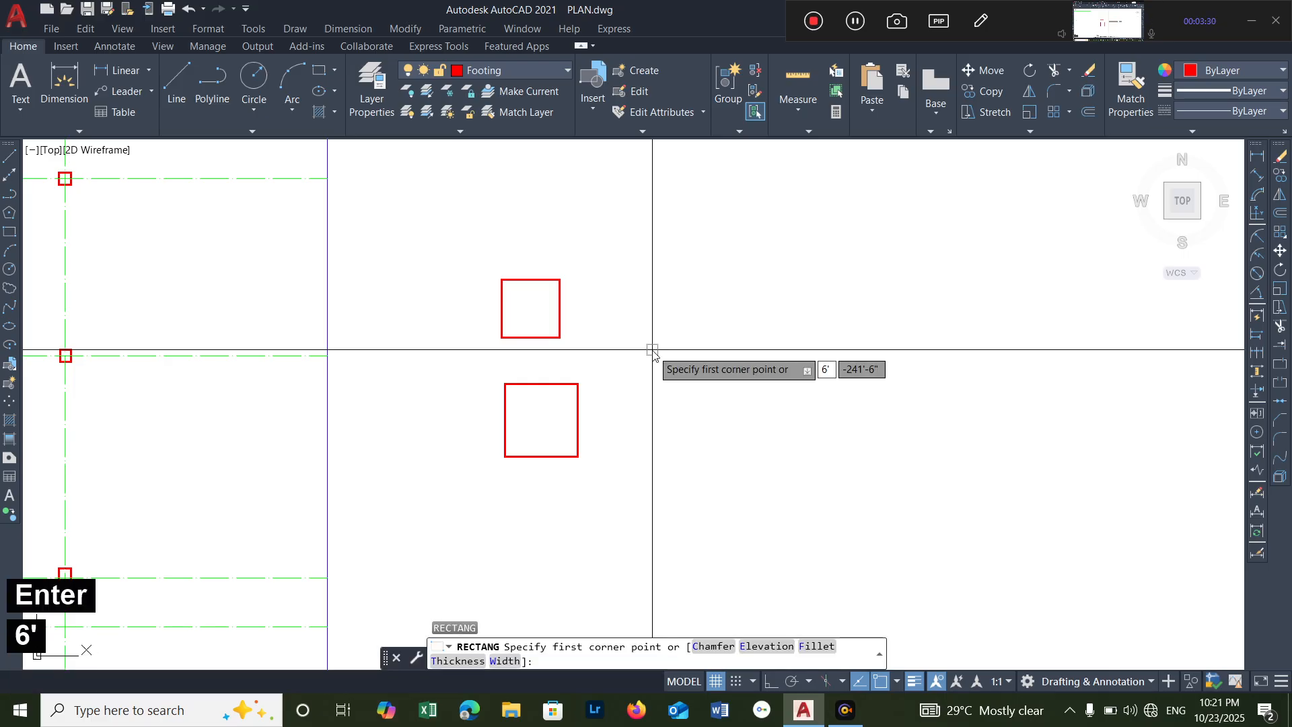
{"action": "key", "text": "Tab"}
{"action": "type", "text": "6"}
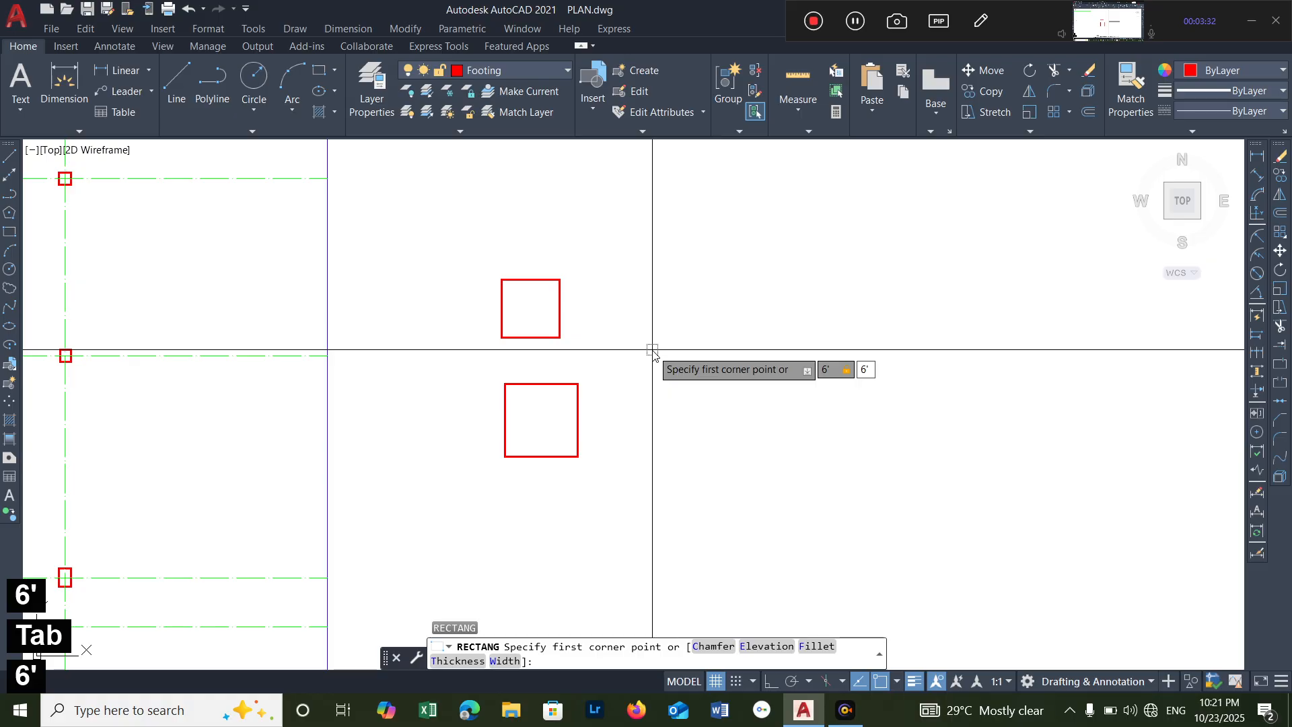
{"action": "key", "text": "Return"}
{"action": "key", "text": "Return"}
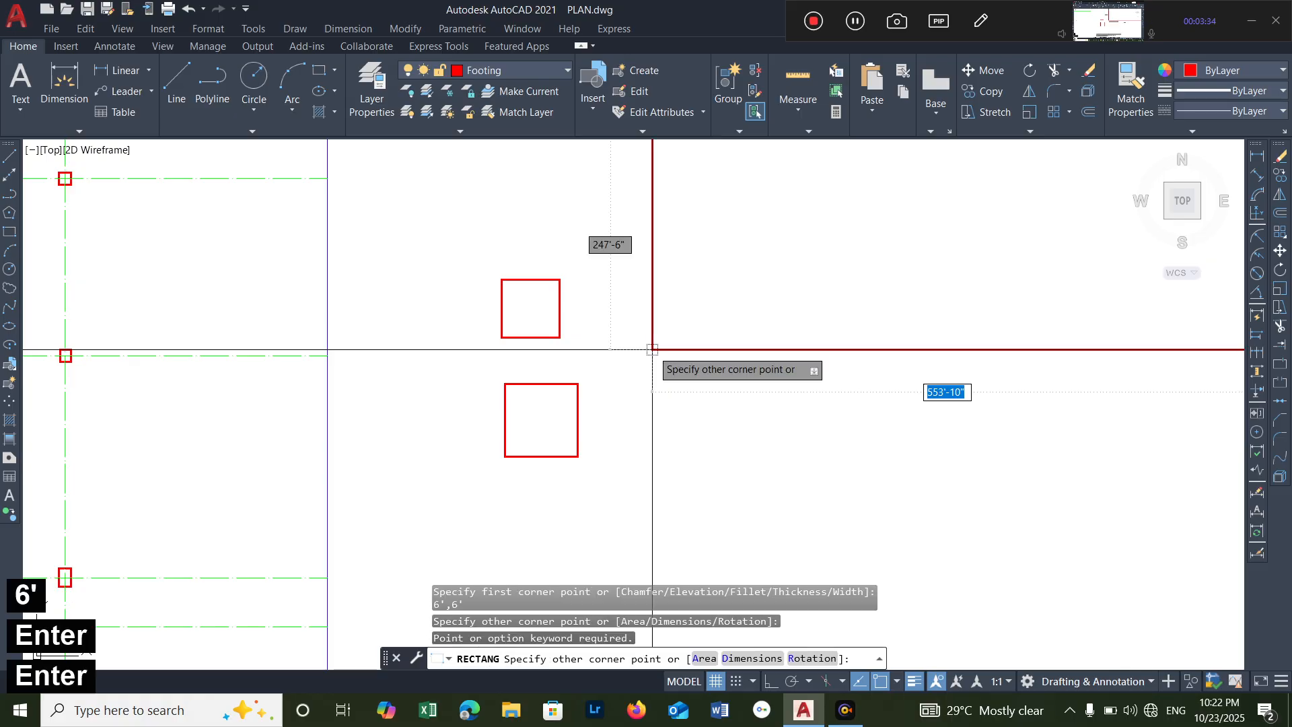
{"action": "scroll", "coordinate": [712, 469], "scroll_direction": "down", "scroll_amount": 5}
{"action": "scroll", "coordinate": [713, 469], "scroll_direction": "down", "scroll_amount": 4}
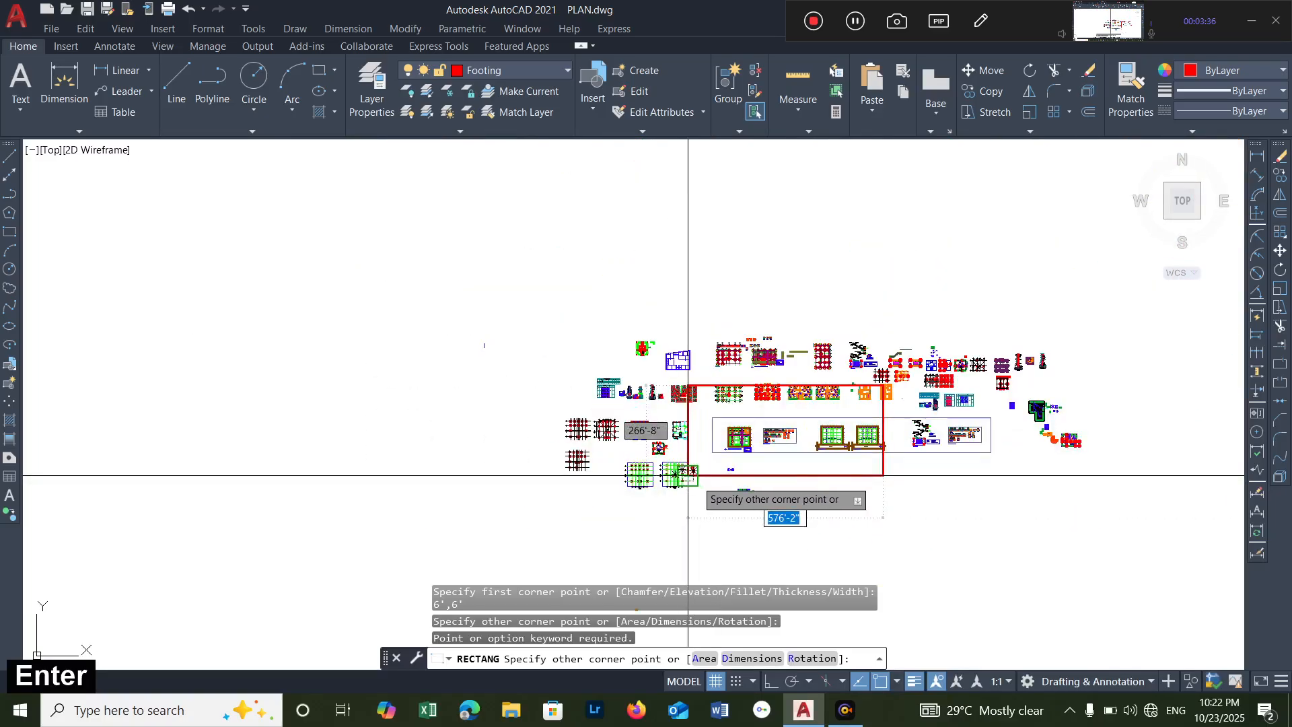
{"action": "key", "text": "Escape"}
{"action": "key", "text": "Escape"}
- Draw a 6' by 6' footing rectangle to the right of the 4' and 5' squares
{"action": "scroll", "coordinate": [695, 467], "scroll_direction": "up", "scroll_amount": 10}
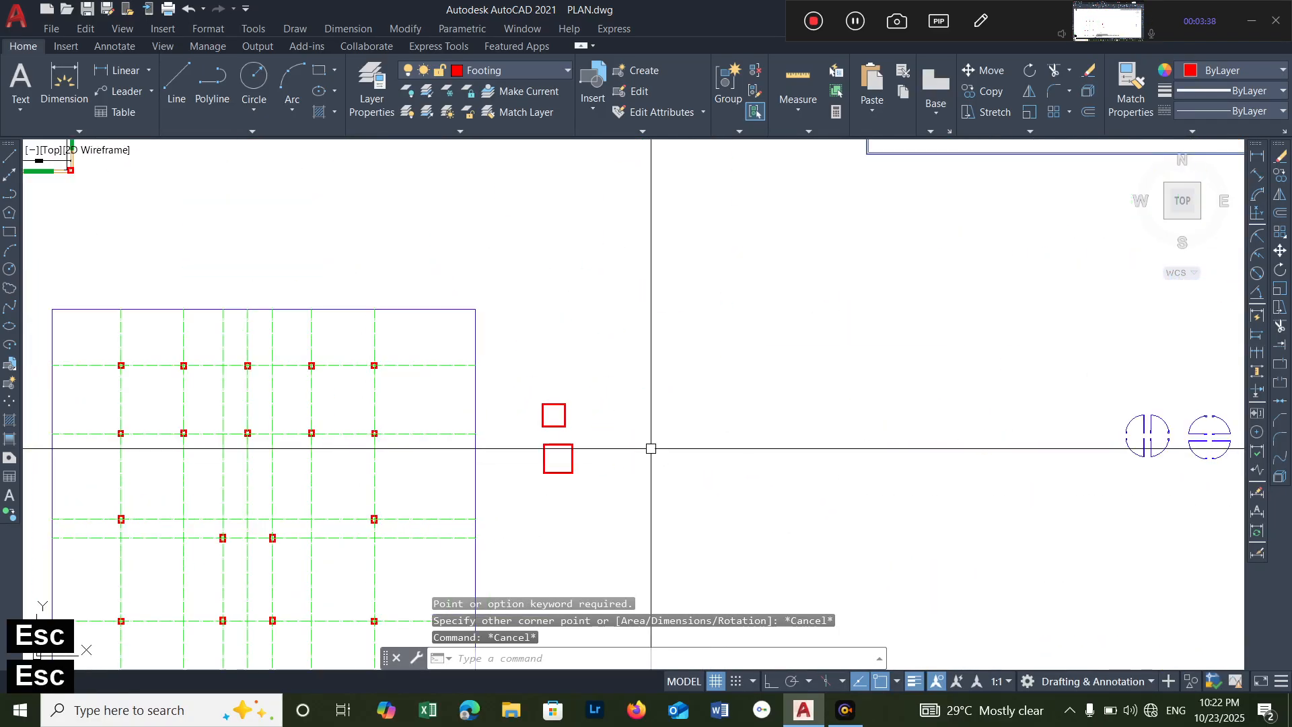
{"action": "scroll", "coordinate": [633, 449], "scroll_direction": "down", "scroll_amount": 2}
{"action": "type", "text": "re"}
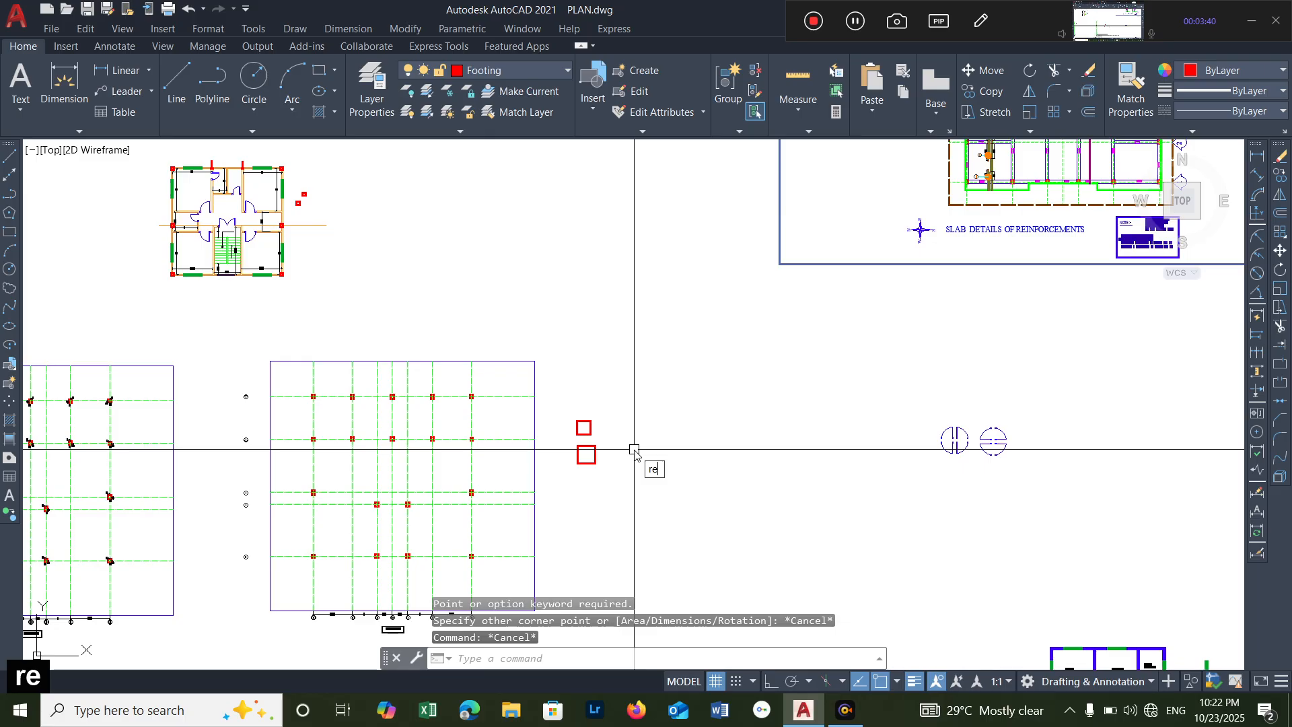
{"action": "type", "text": "c"}
{"action": "key", "text": "Return"}
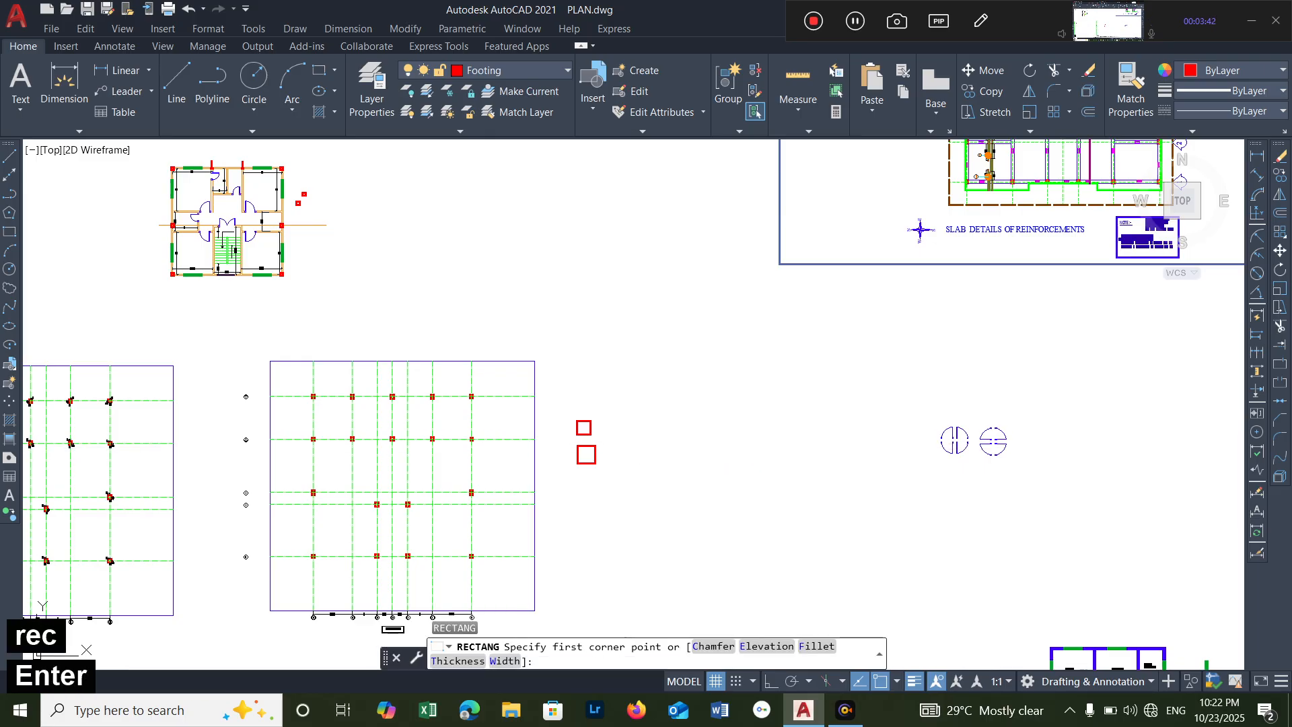
{"action": "left_click", "coordinate": [629, 424]}
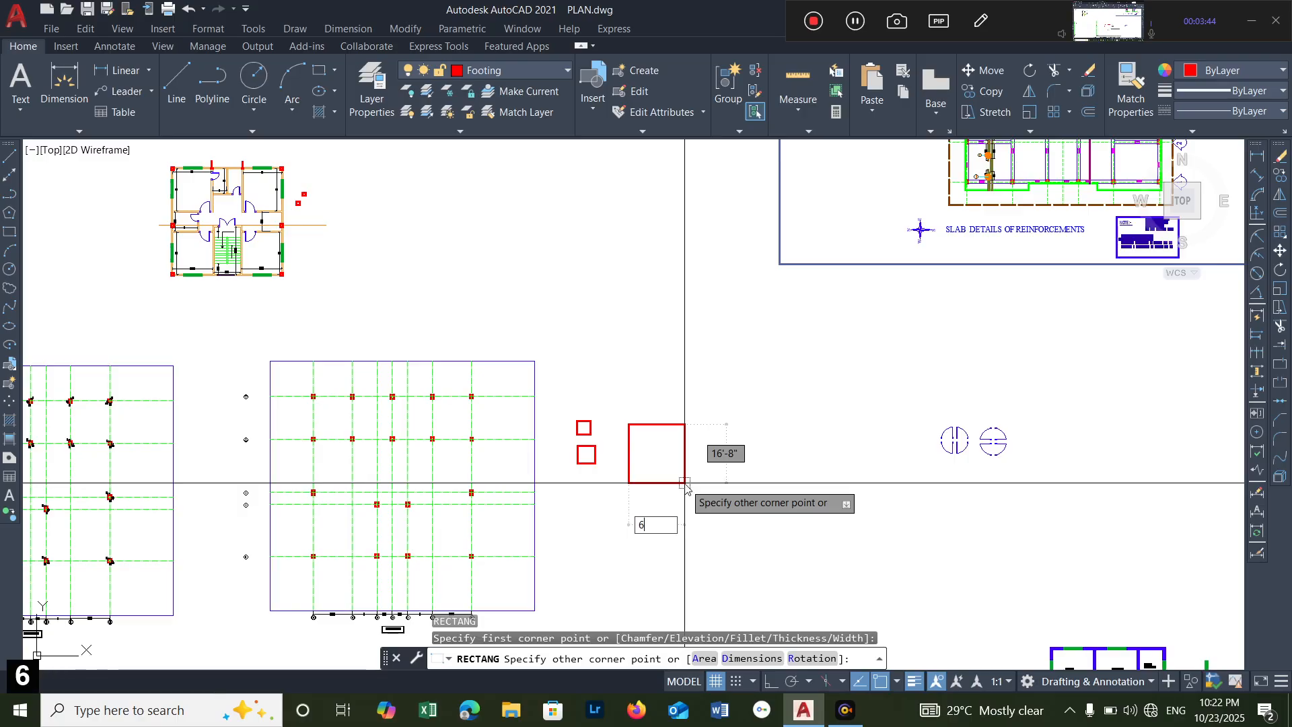
{"action": "type", "text": "6'"}
{"action": "key", "text": "Tab"}
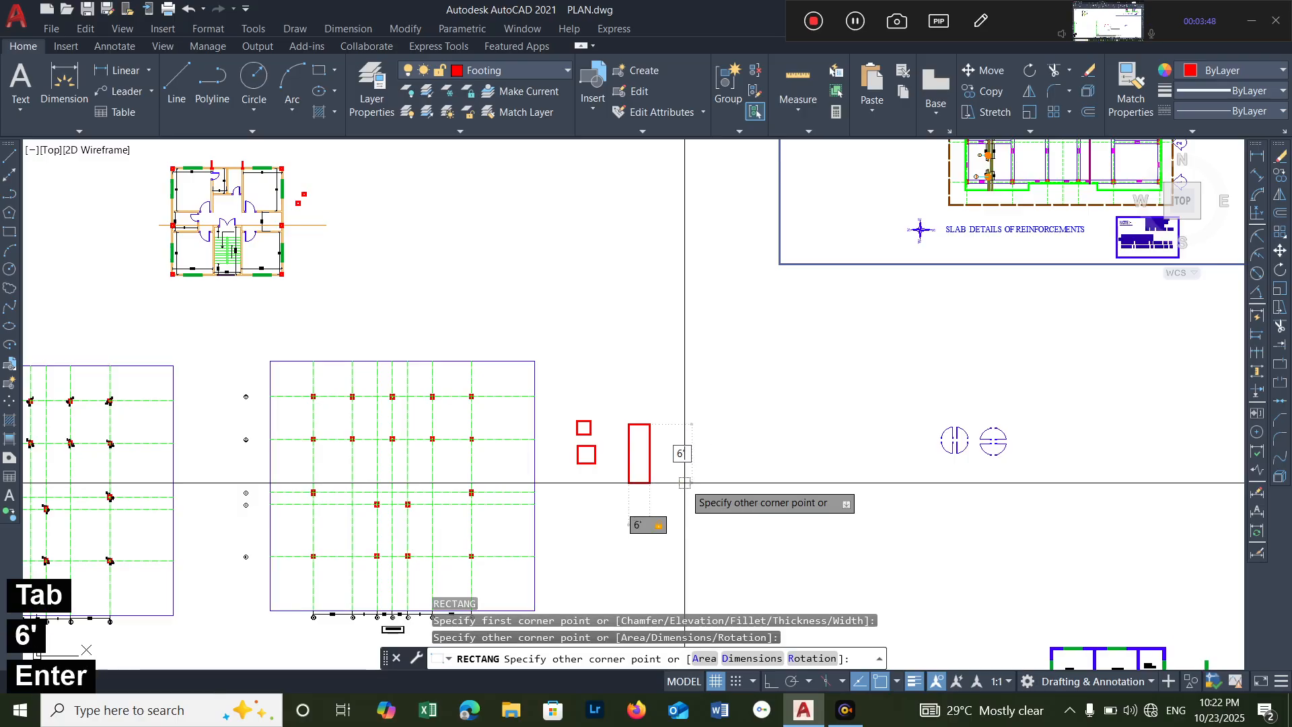
{"action": "type", "text": "6'"}
{"action": "key", "text": "Return"}
{"action": "scroll", "coordinate": [657, 438], "scroll_direction": "up", "scroll_amount": 6}
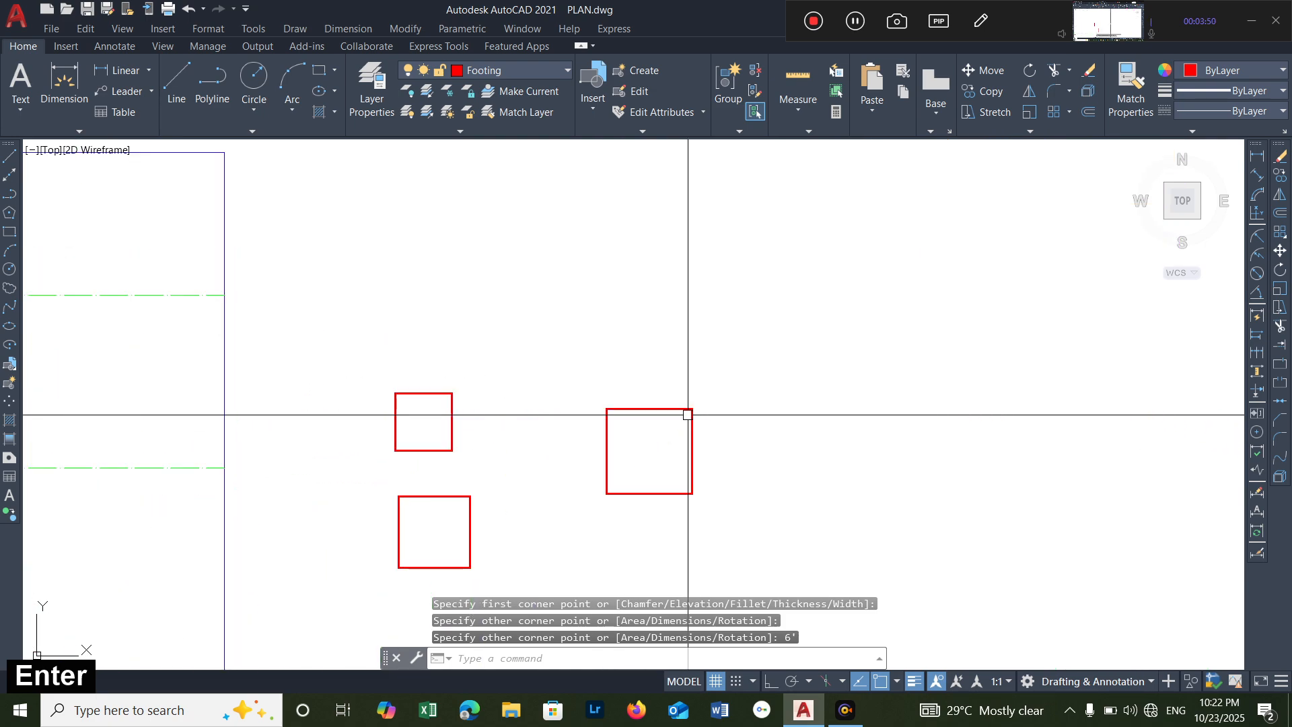
{"action": "scroll", "coordinate": [687, 414], "scroll_direction": "up", "scroll_amount": 3}
{"action": "middle_click_drag", "start_coordinate": [646, 464], "coordinate": [663, 377]}
{"action": "scroll", "coordinate": [660, 375], "scroll_direction": "down", "scroll_amount": 3}
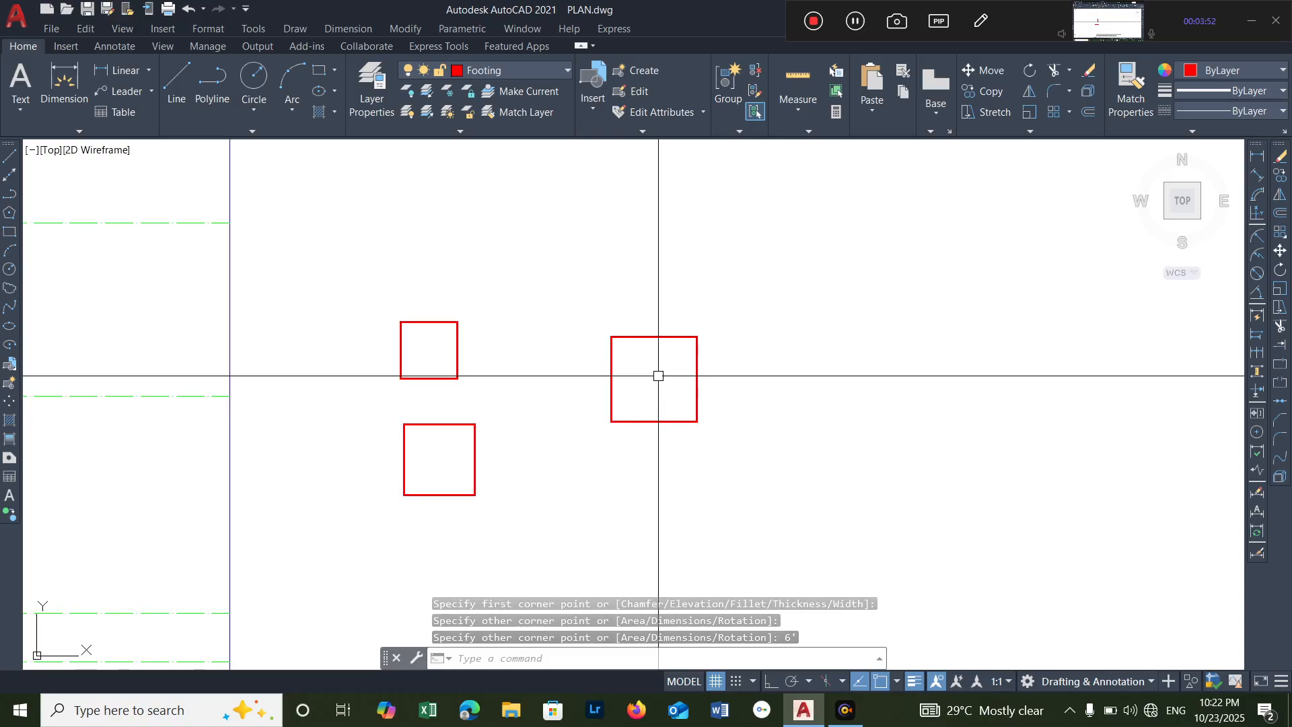
{"action": "key", "text": "Escape"}
{"action": "key", "text": "Escape"}
{"action": "key", "text": "Escape"}
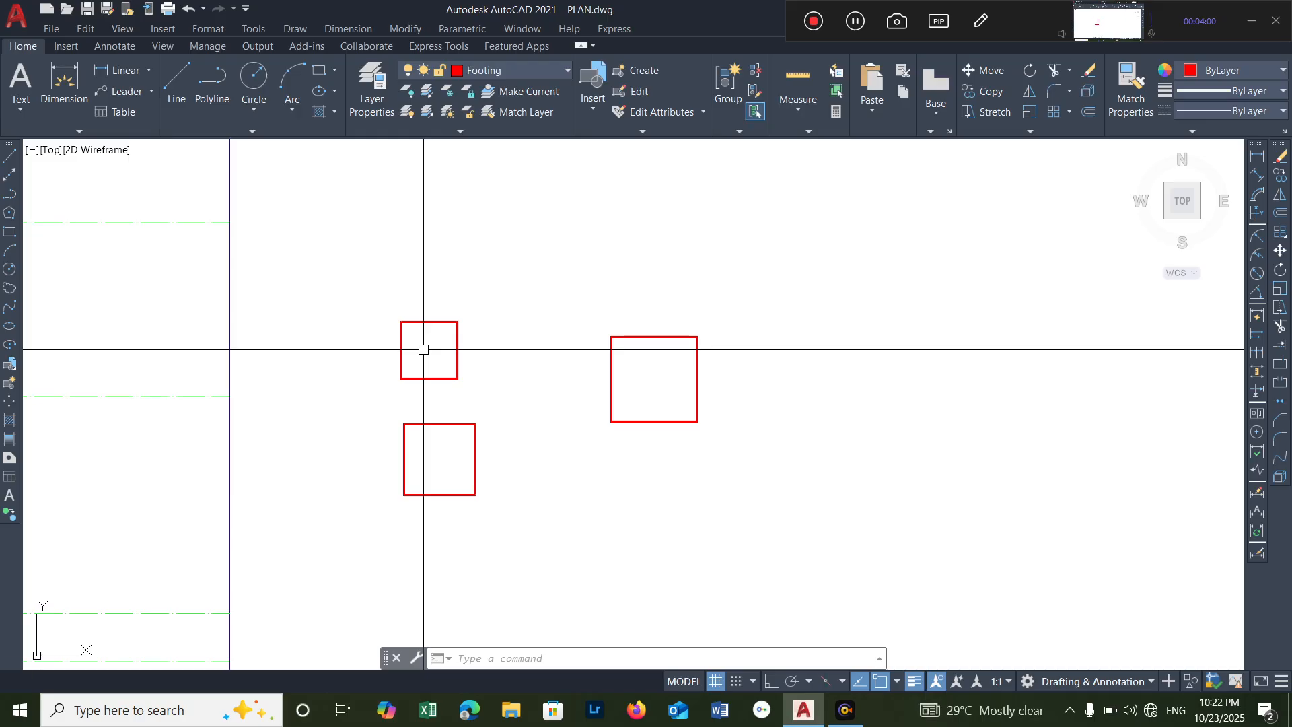
- Draw a vertical line between the midpoints of the 4' square's upper and lower edges
{"action": "type", "text": "l"}
{"action": "key", "text": "Return"}
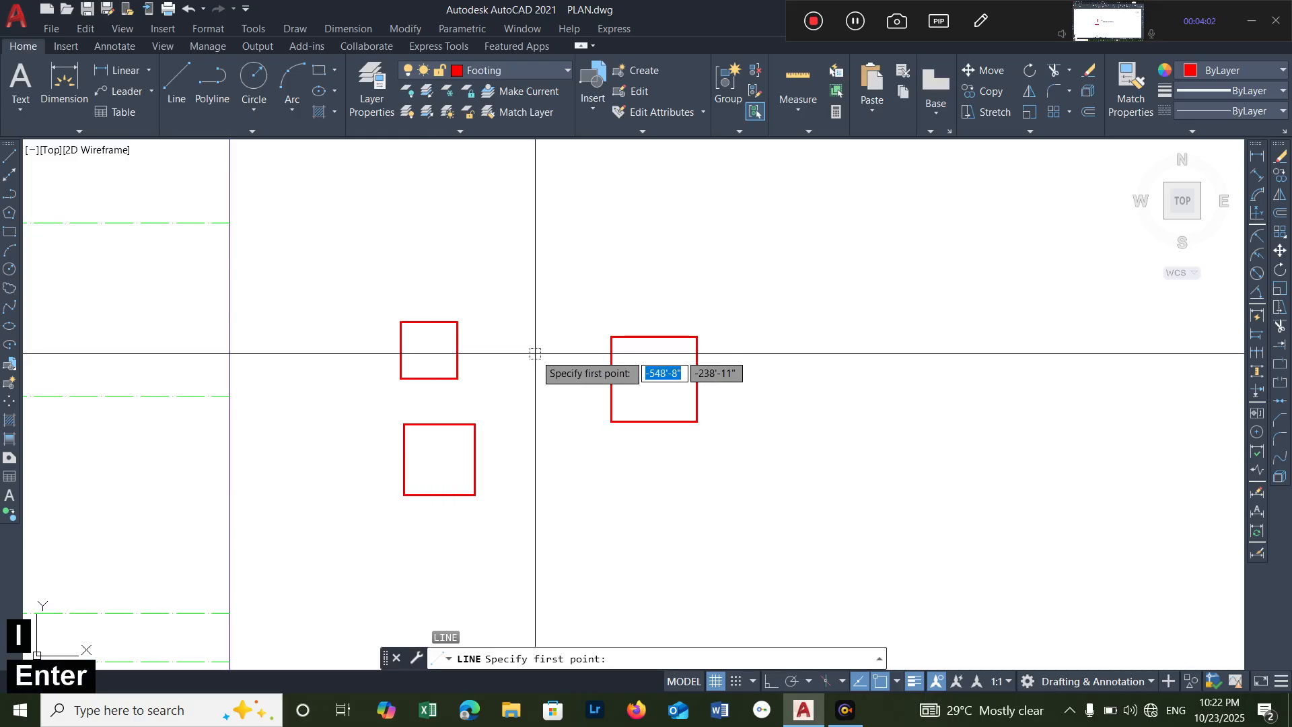
{"action": "left_click", "coordinate": [429, 322]}
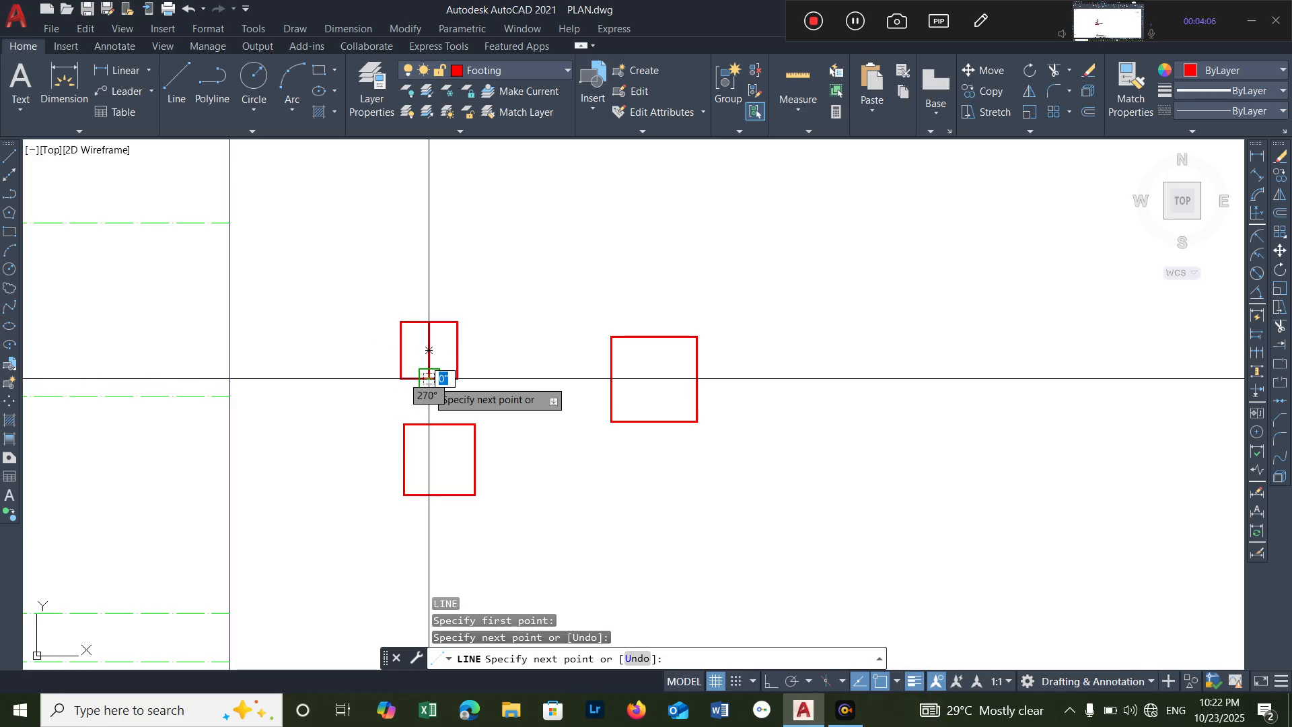
{"action": "left_click", "coordinate": [428, 378]}
{"action": "key", "text": "space"}
- Draw a vertical line between the midpoints of the 6' square's upper and lower edges
{"action": "scroll", "coordinate": [669, 346], "scroll_direction": "up", "scroll_amount": 4}
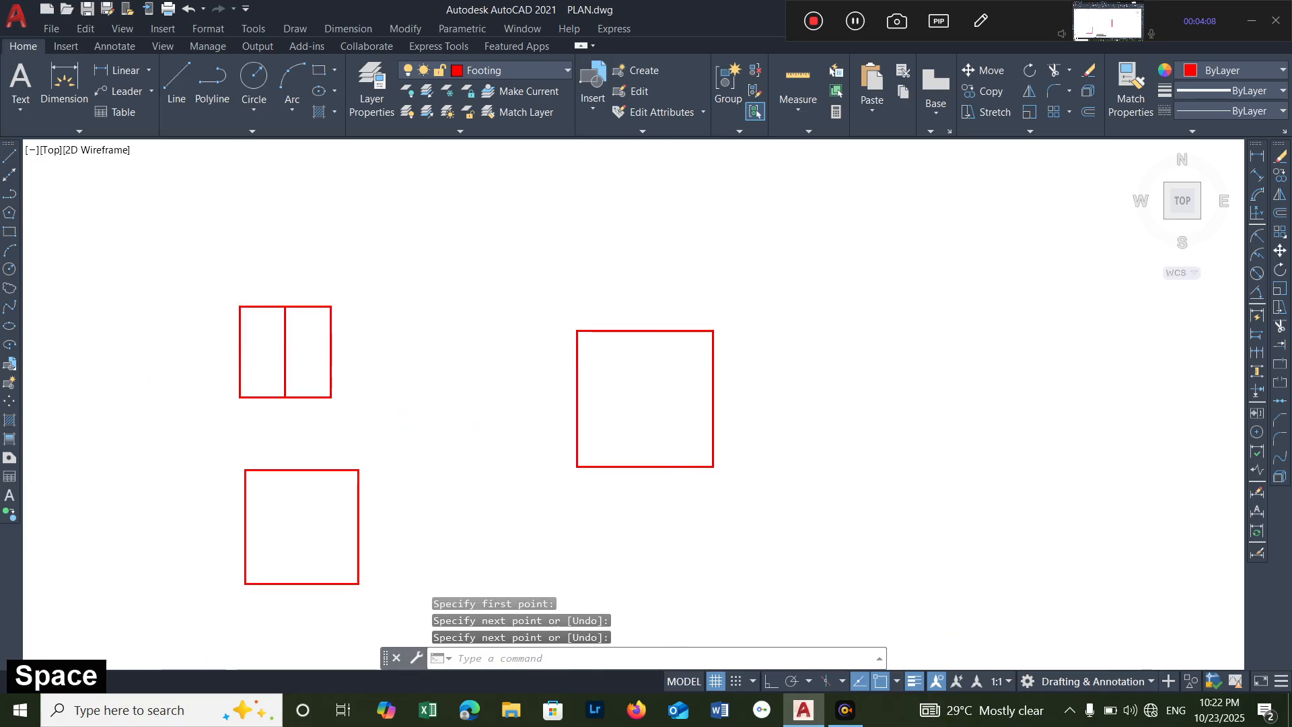
{"action": "key", "text": "space"}
{"action": "left_click", "coordinate": [630, 320]}
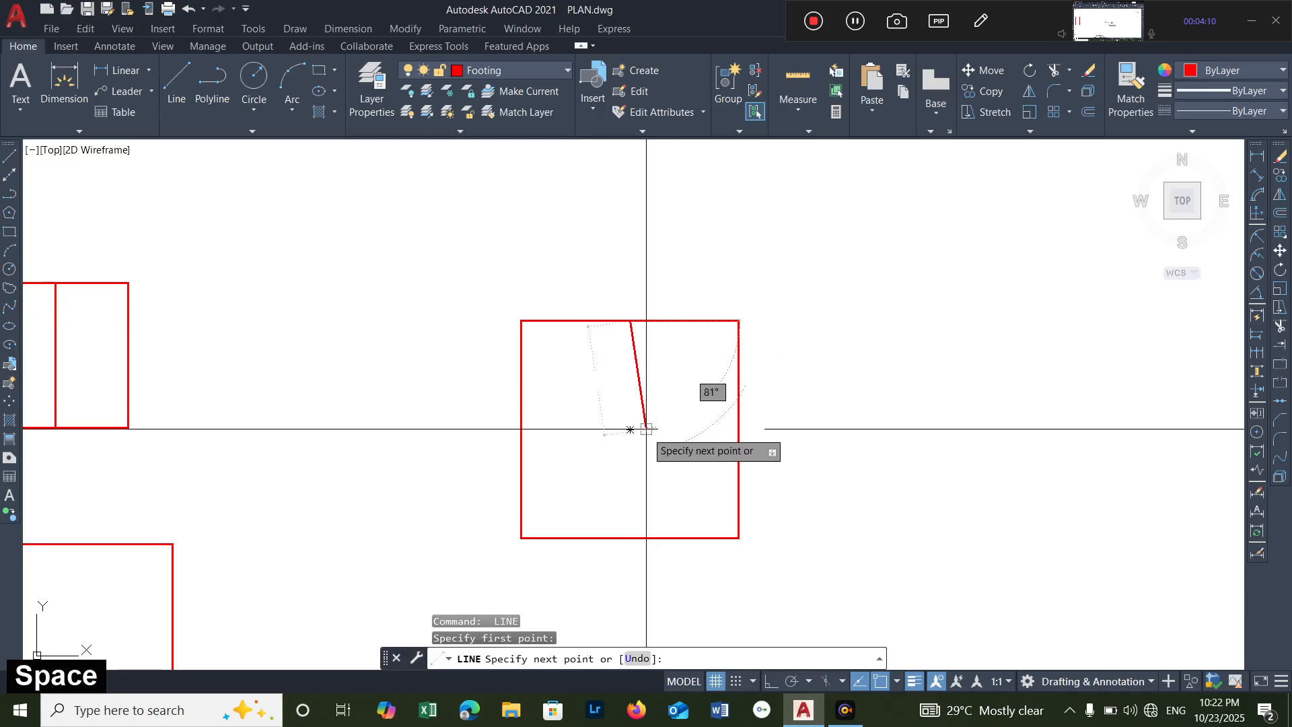
{"action": "left_click", "coordinate": [629, 537]}
{"action": "key", "text": "space"}
- Draw a vertical line between the midpoints of the 5' square's upper and lower edges
{"action": "scroll", "coordinate": [704, 373], "scroll_direction": "down", "scroll_amount": 4}
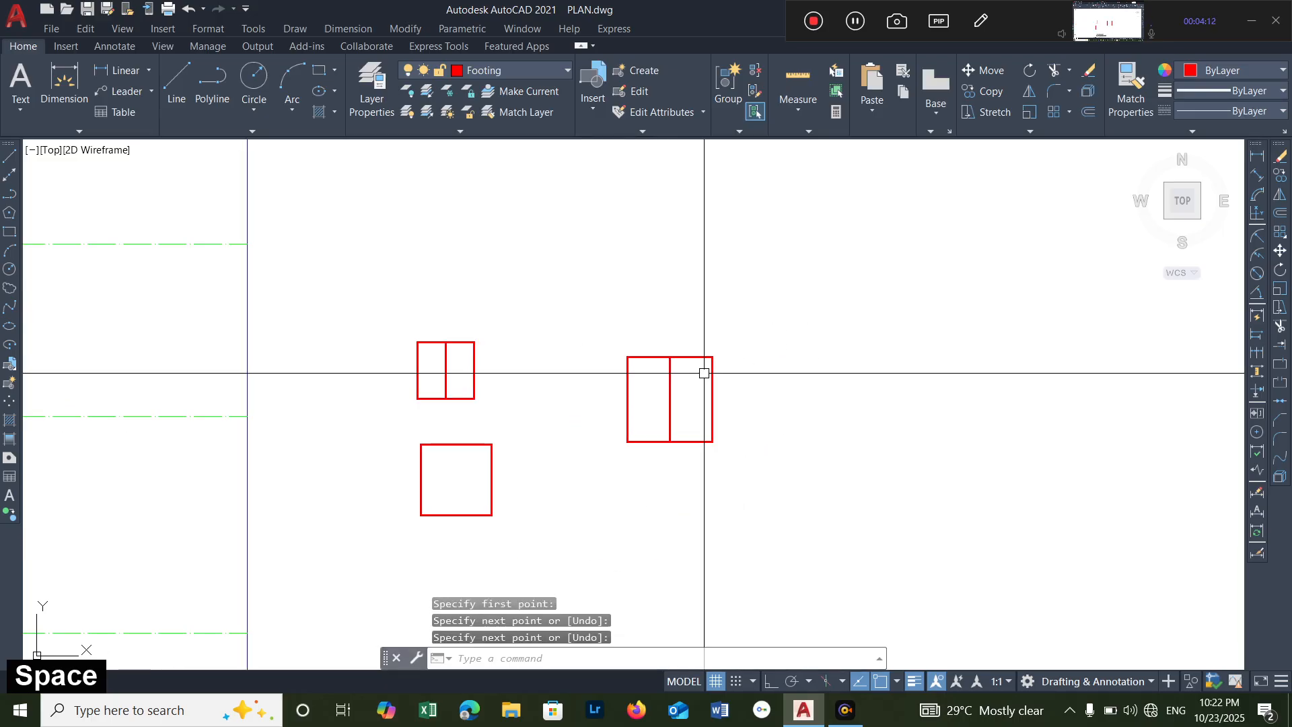
{"action": "scroll", "coordinate": [466, 487], "scroll_direction": "up", "scroll_amount": 4}
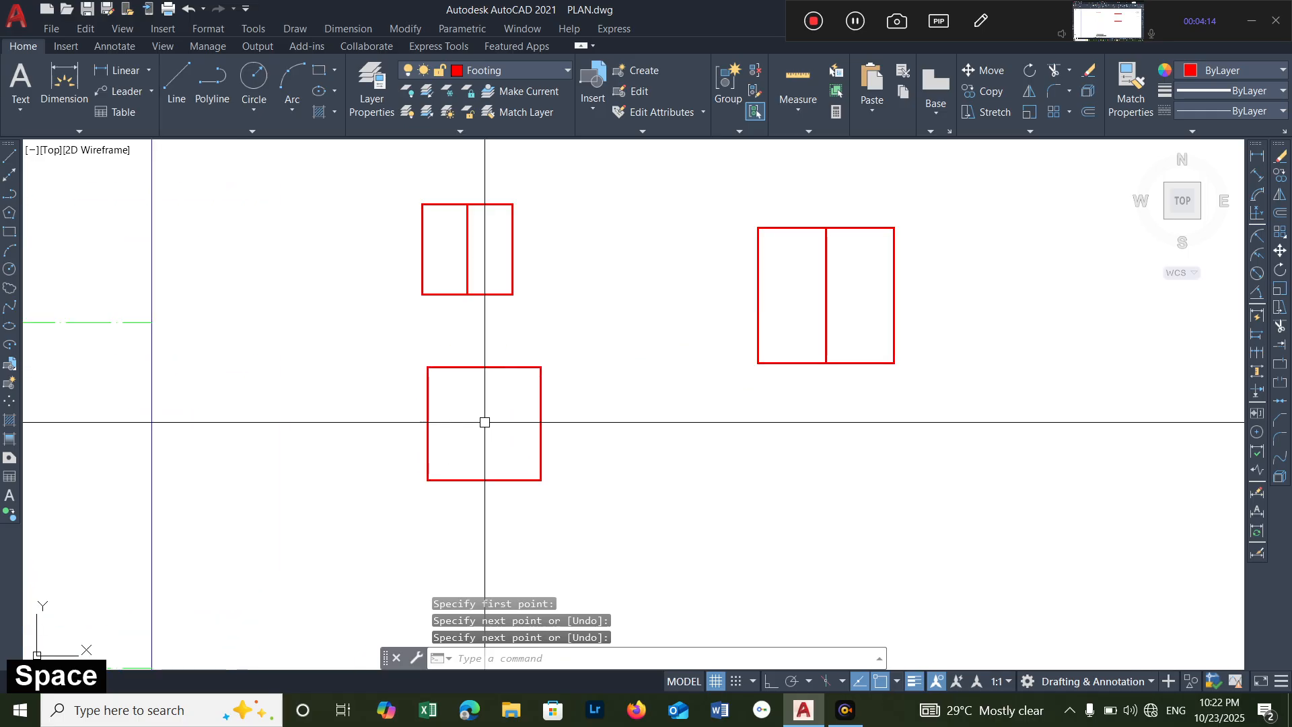
{"action": "key", "text": "space"}
{"action": "left_click", "coordinate": [484, 366]}
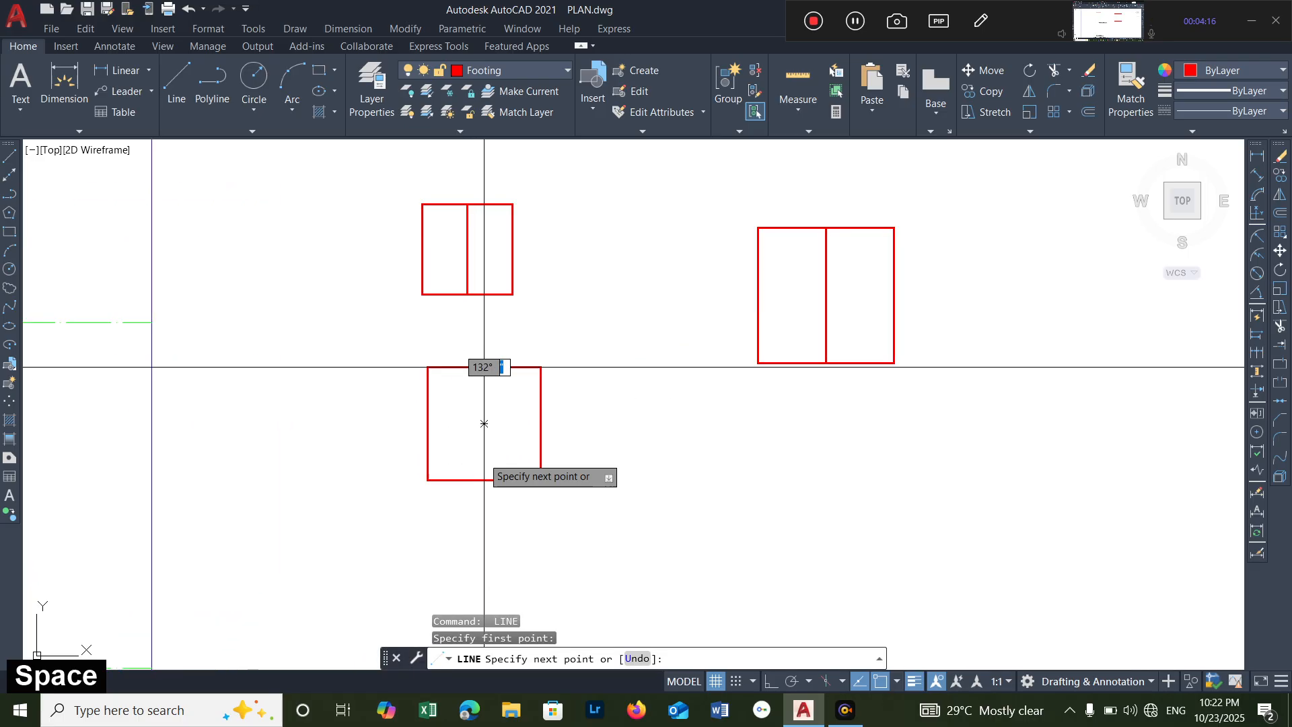
{"action": "left_click", "coordinate": [478, 480]}
{"action": "key", "text": "space"}
- Examine the columns along grid line 5 of the copied layout up close
{"action": "scroll", "coordinate": [773, 404], "scroll_direction": "down", "scroll_amount": 5}
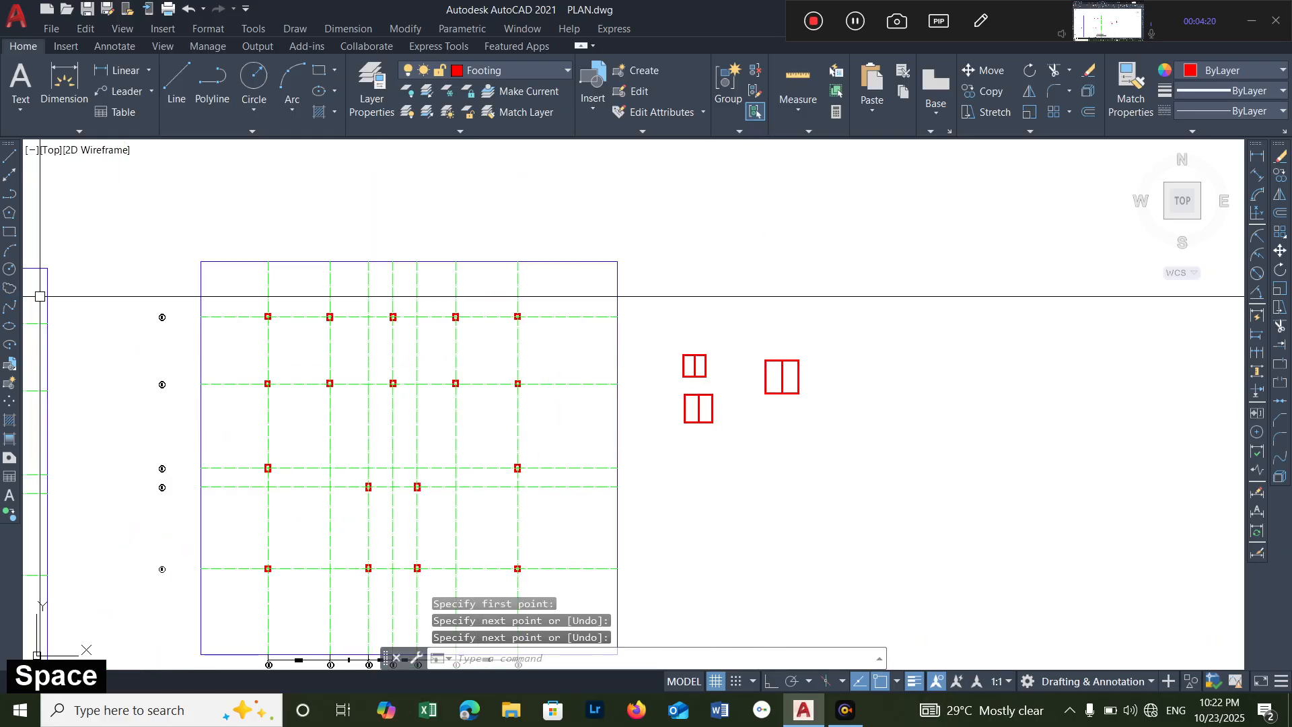
{"action": "scroll", "coordinate": [265, 317], "scroll_direction": "up", "scroll_amount": 6}
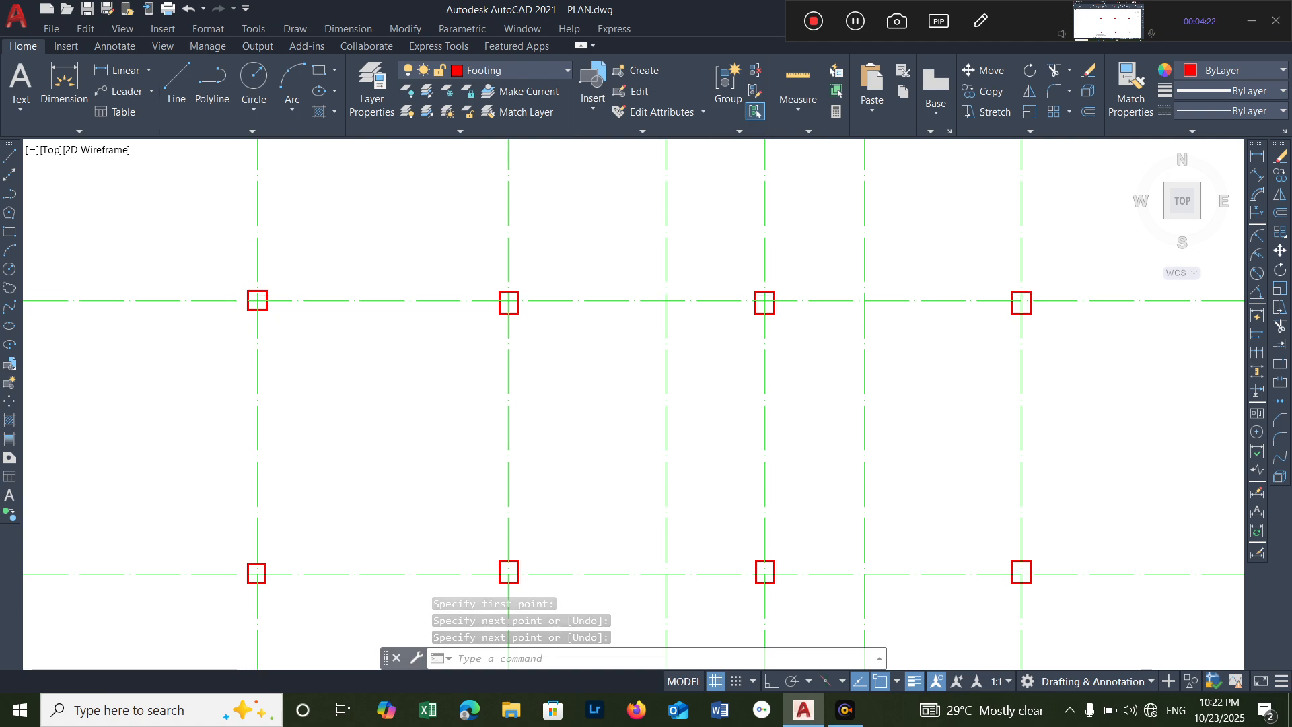
{"action": "scroll", "coordinate": [255, 295], "scroll_direction": "up", "scroll_amount": 6}
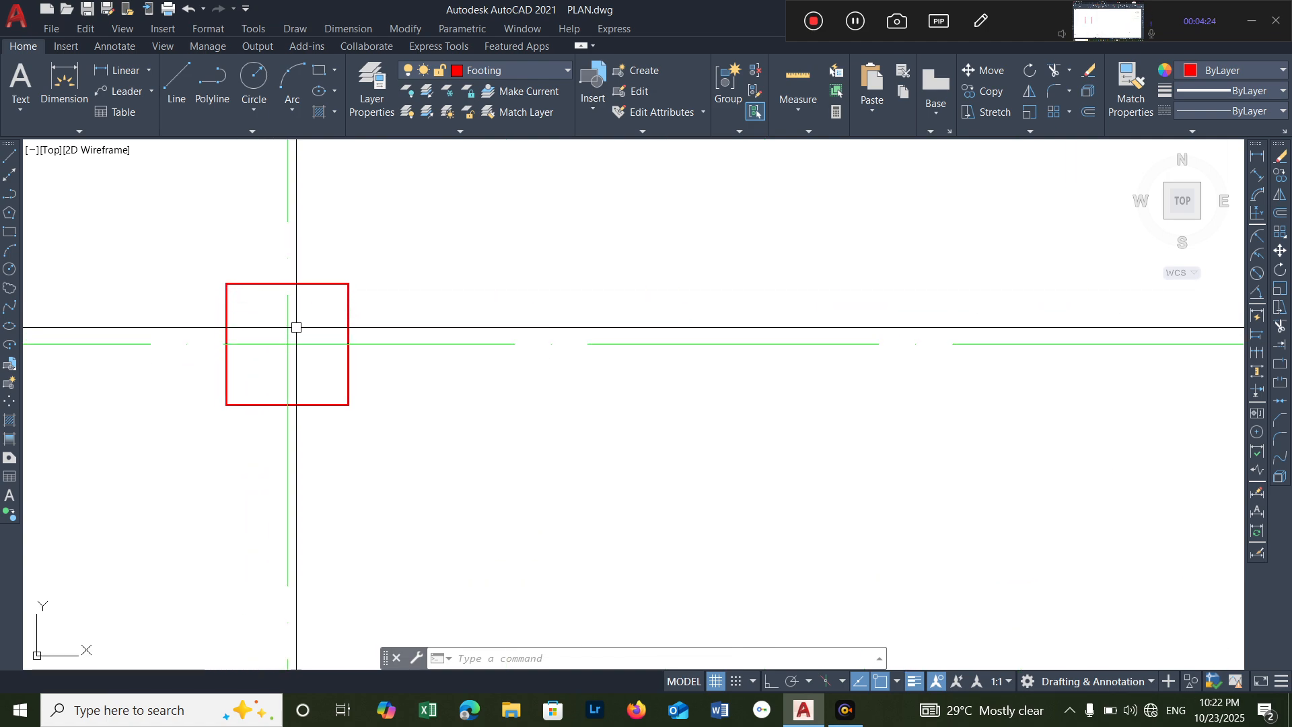
{"action": "scroll", "coordinate": [293, 331], "scroll_direction": "down", "scroll_amount": 5}
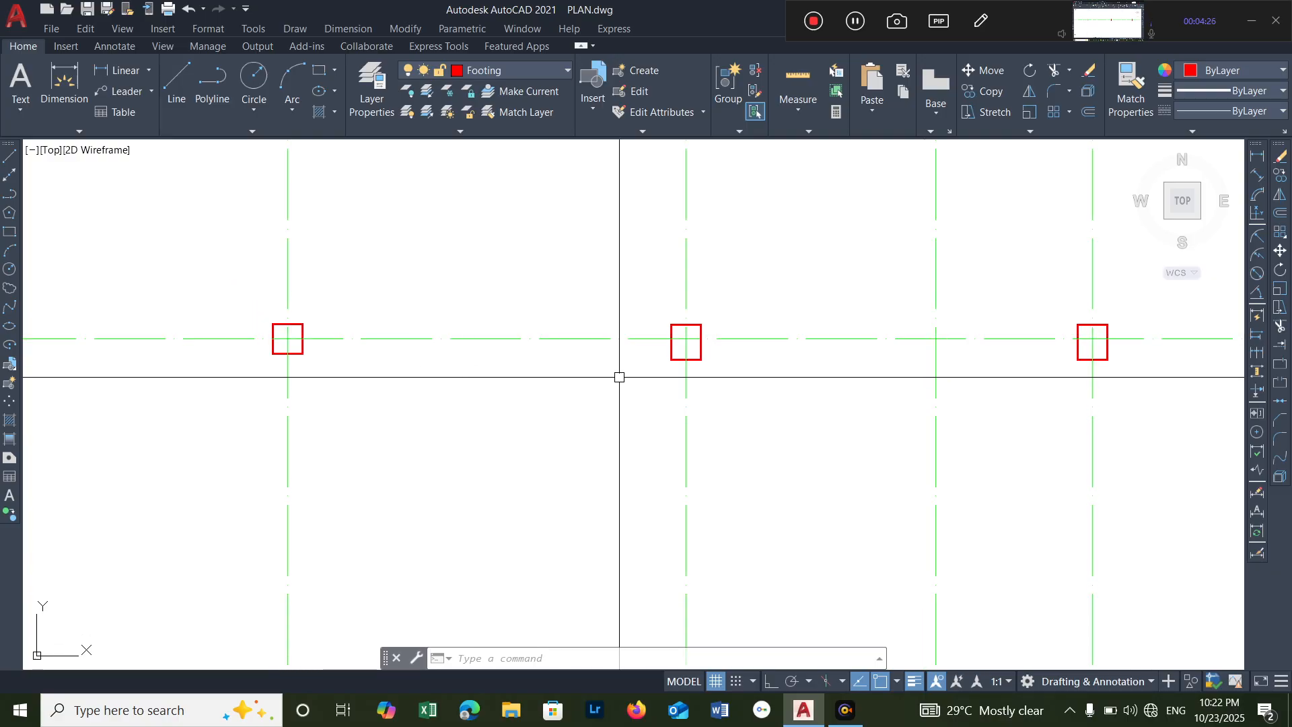
{"action": "scroll", "coordinate": [698, 323], "scroll_direction": "up", "scroll_amount": 6}
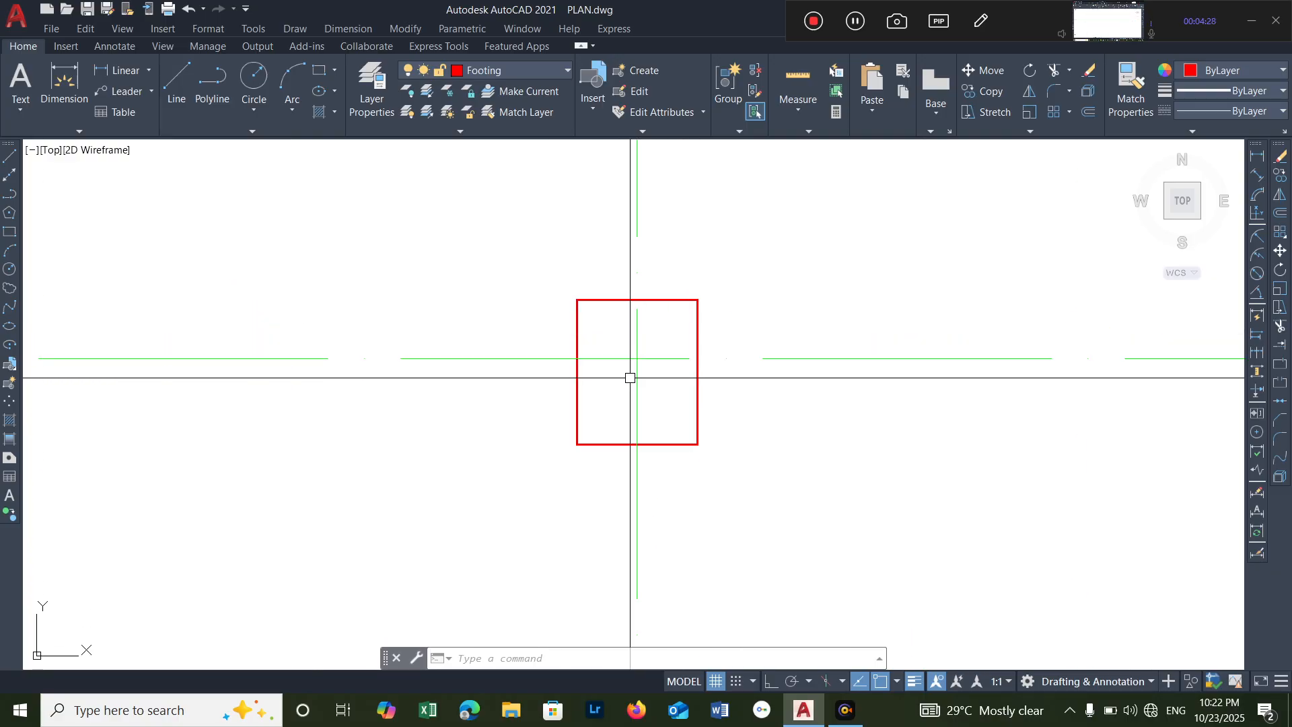
{"action": "scroll", "coordinate": [638, 374], "scroll_direction": "down", "scroll_amount": 5}
{"action": "scroll", "coordinate": [732, 359], "scroll_direction": "down", "scroll_amount": 4}
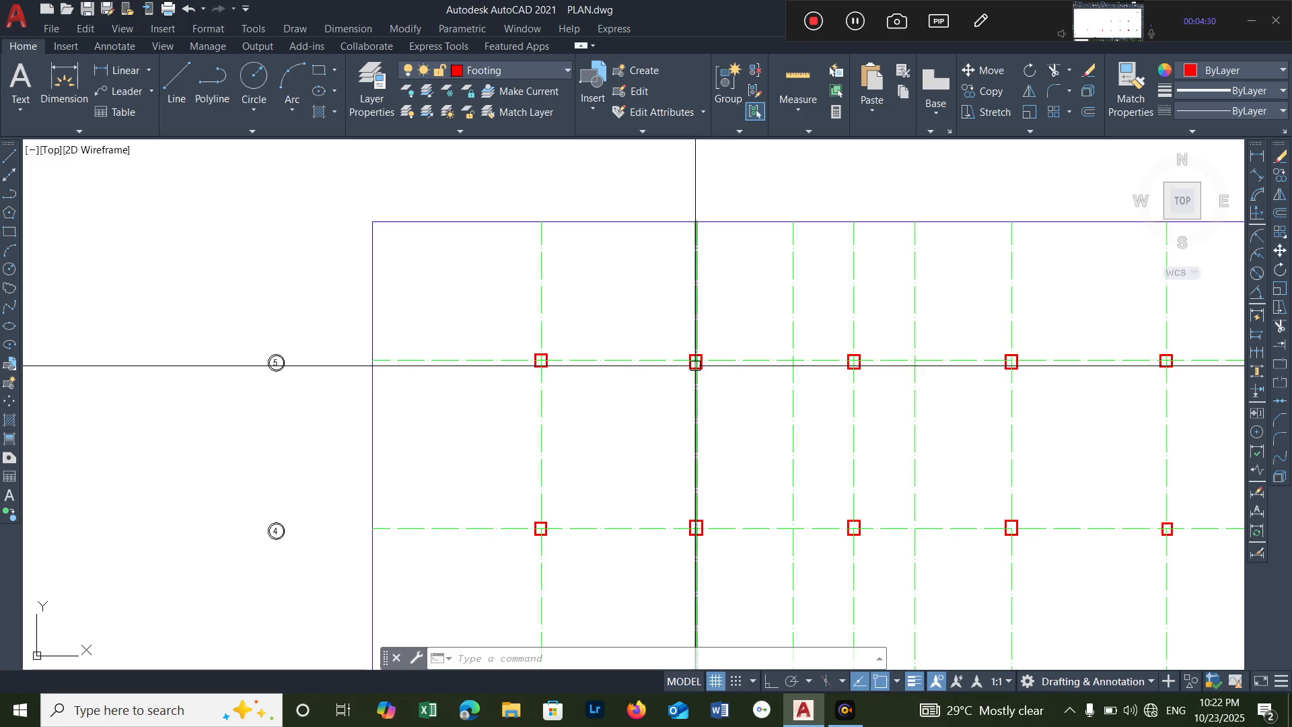
{"action": "middle_click_drag", "start_coordinate": [696, 364], "coordinate": [650, 348]}
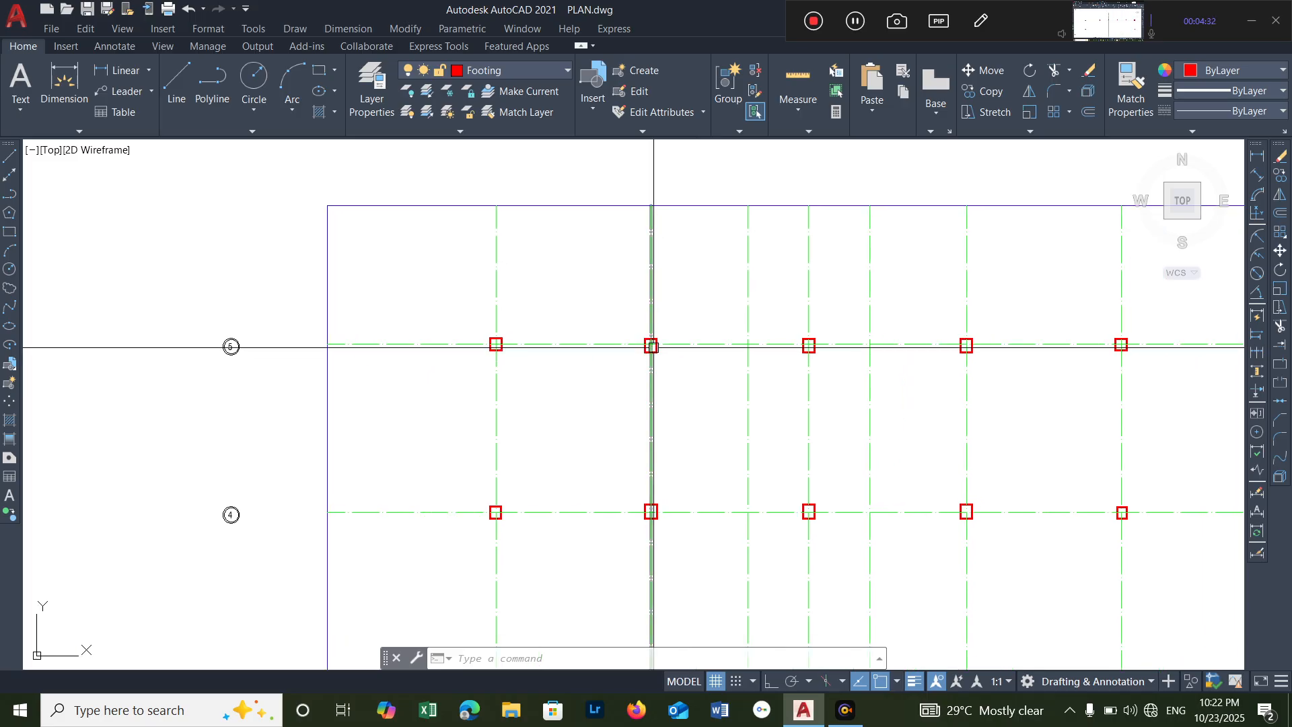
- Draw a horizontal line between the side midpoints of the second column from the left on grid line 5
{"action": "scroll", "coordinate": [651, 347], "scroll_direction": "up", "scroll_amount": 10}
{"action": "scroll", "coordinate": [635, 349], "scroll_direction": "down", "scroll_amount": 4}
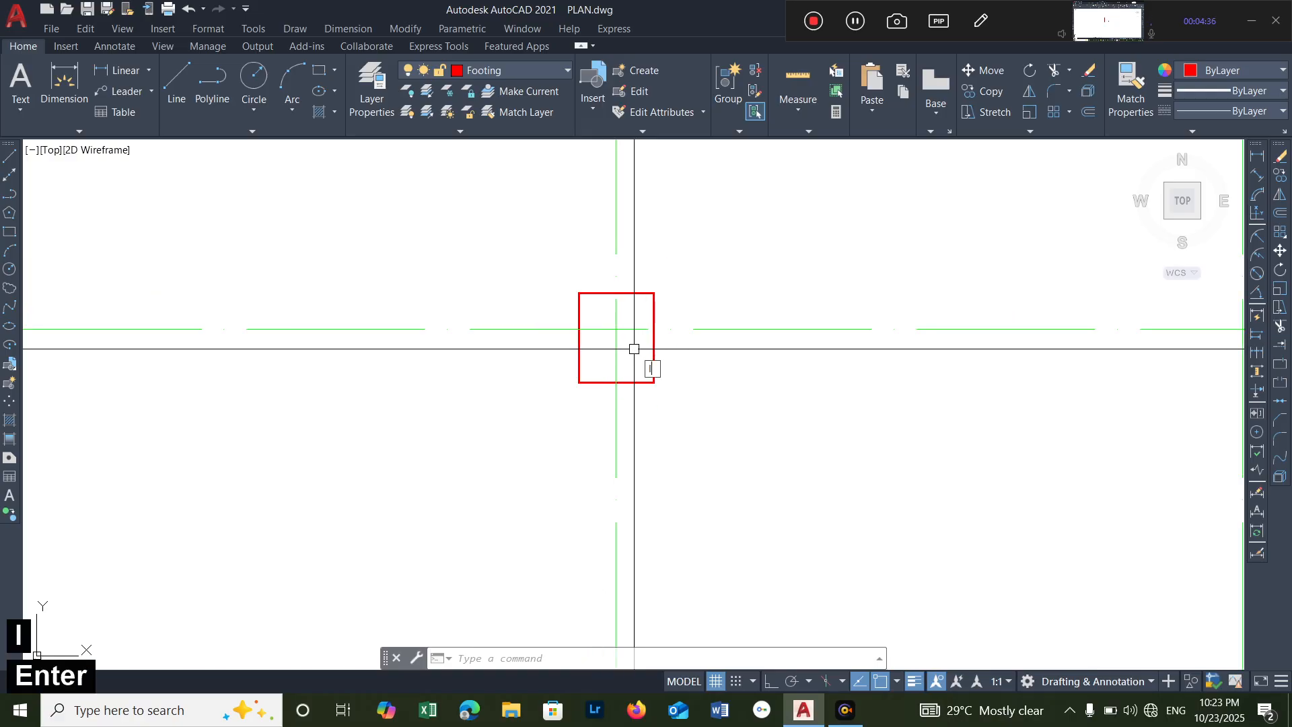
{"action": "key", "text": "Return"}
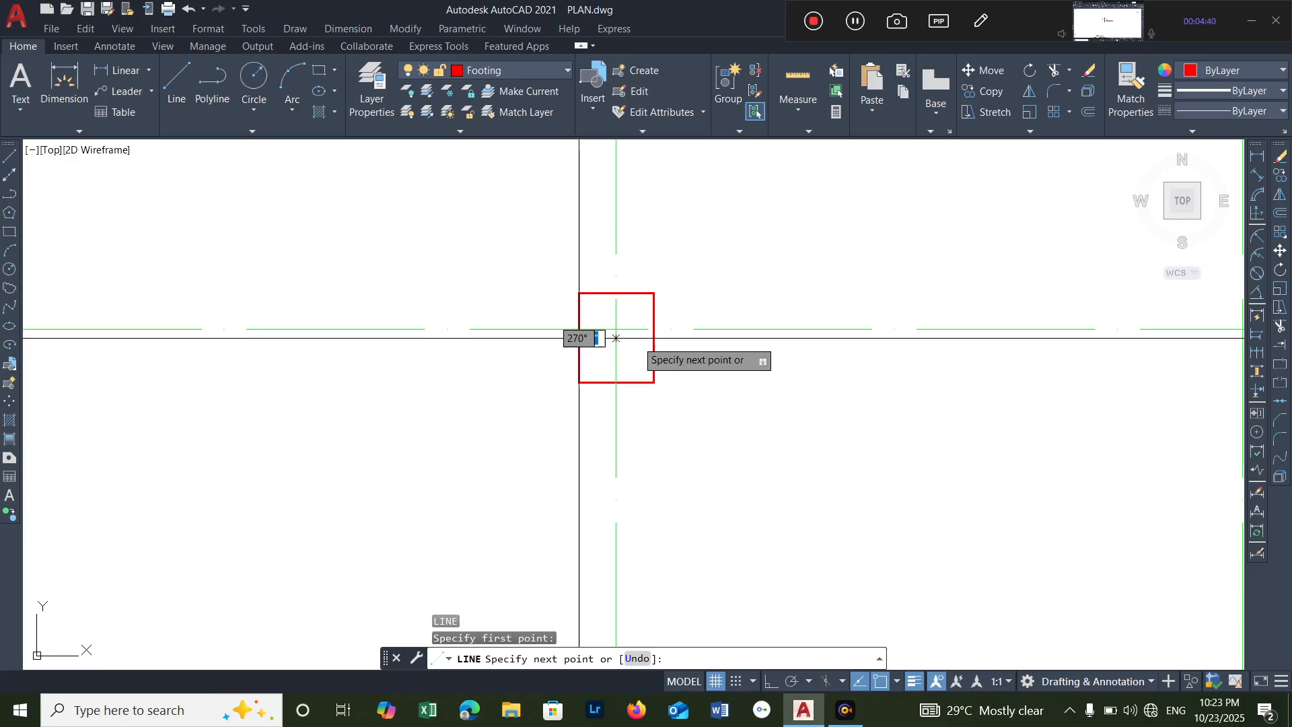
{"action": "left_click", "coordinate": [653, 337]}
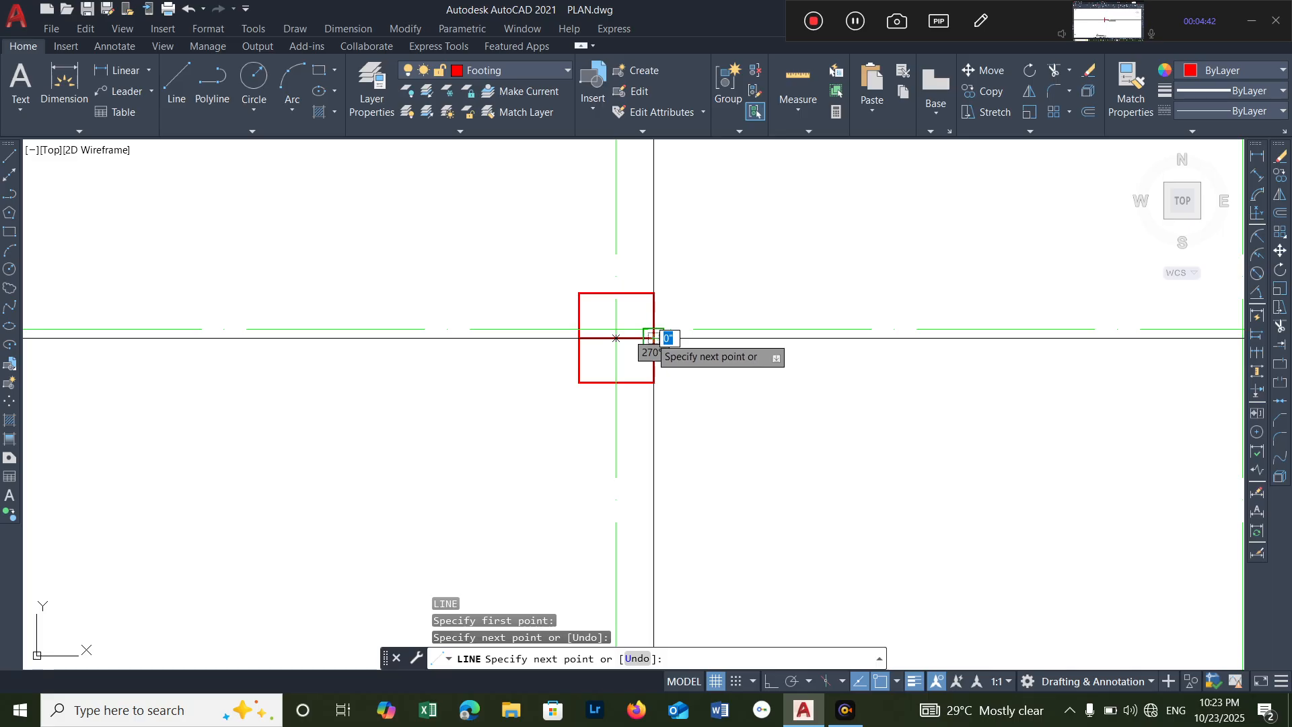
{"action": "key", "text": "space"}
- Draw a horizontal line between the side midpoints of the middle column on grid line 5
{"action": "scroll", "coordinate": [743, 353], "scroll_direction": "down", "scroll_amount": 6}
{"action": "middle_click_drag", "start_coordinate": [905, 358], "coordinate": [672, 337]}
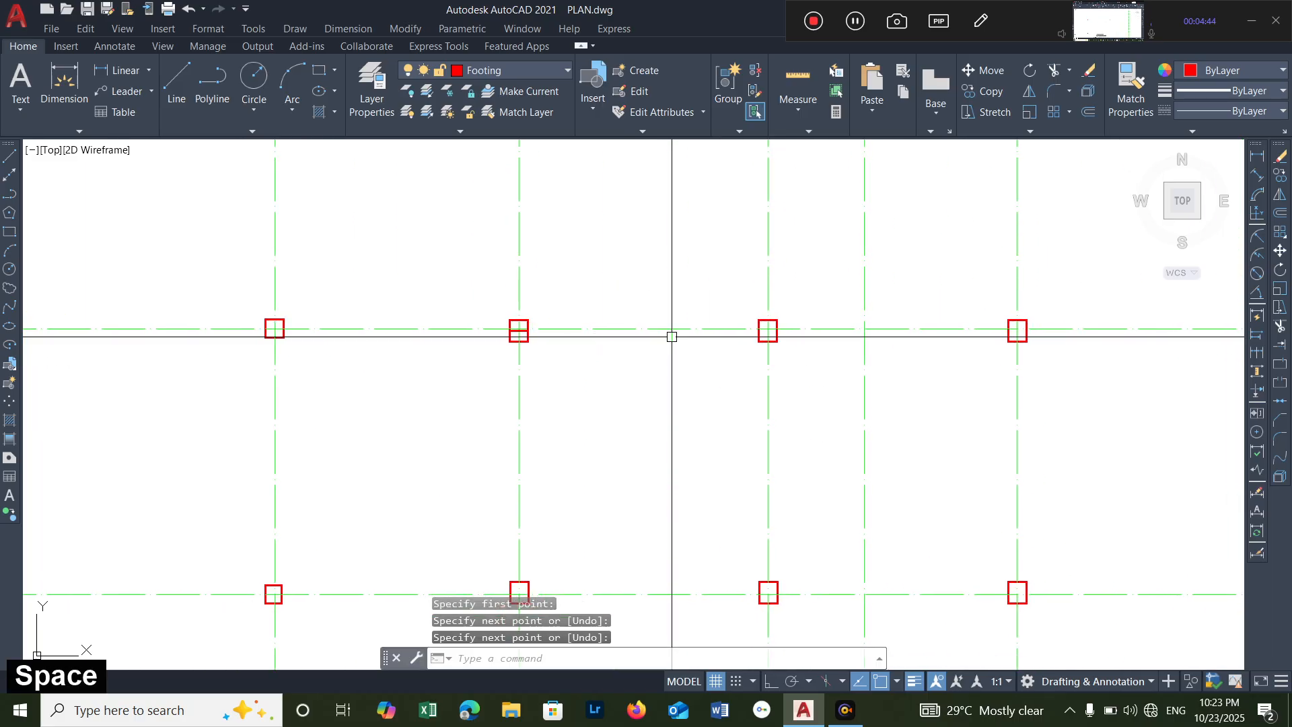
{"action": "scroll", "coordinate": [791, 340], "scroll_direction": "up", "scroll_amount": 2}
{"action": "scroll", "coordinate": [791, 340], "scroll_direction": "up", "scroll_amount": 2}
{"action": "key", "text": "space"}
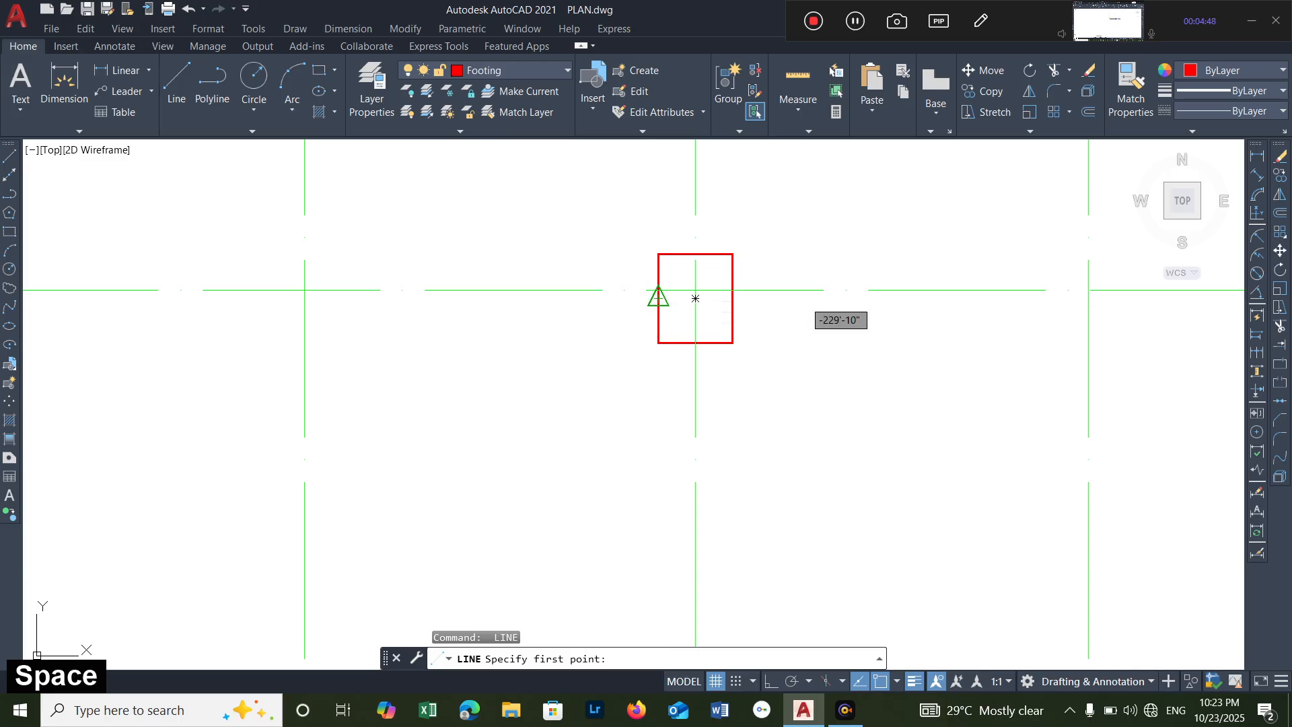
{"action": "left_click", "coordinate": [731, 298]}
{"action": "key", "text": "space"}
- Draw a horizontal line between the side midpoints of the fourth column from the left on grid line 5
{"action": "scroll", "coordinate": [758, 305], "scroll_direction": "down", "scroll_amount": 3}
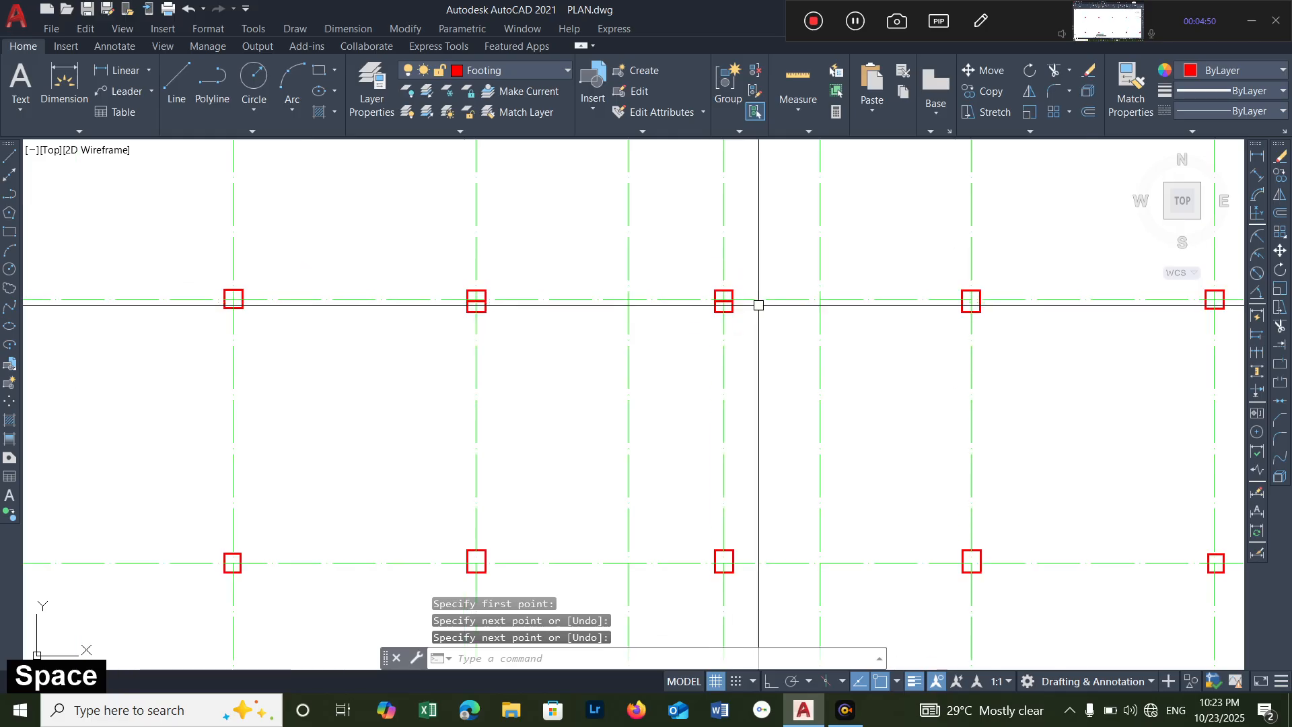
{"action": "scroll", "coordinate": [804, 321], "scroll_direction": "down", "scroll_amount": 2}
{"action": "scroll", "coordinate": [819, 306], "scroll_direction": "up", "scroll_amount": 6}
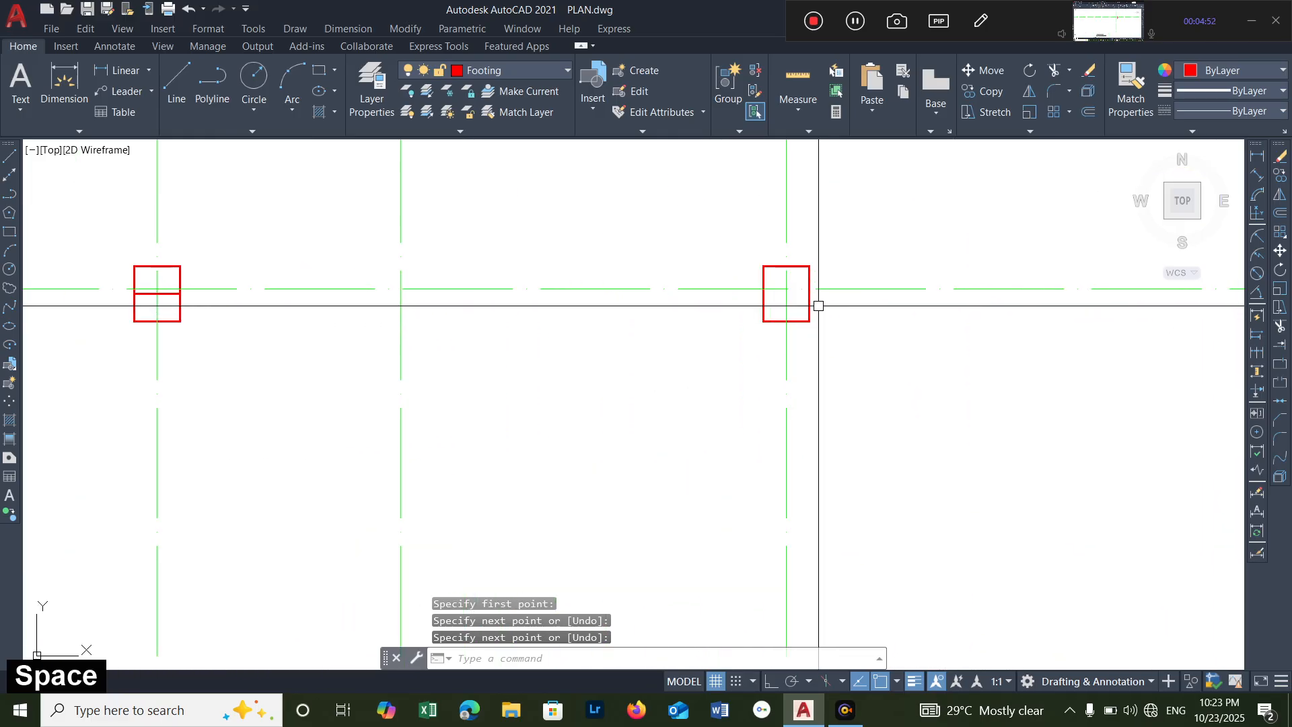
{"action": "key", "text": "space"}
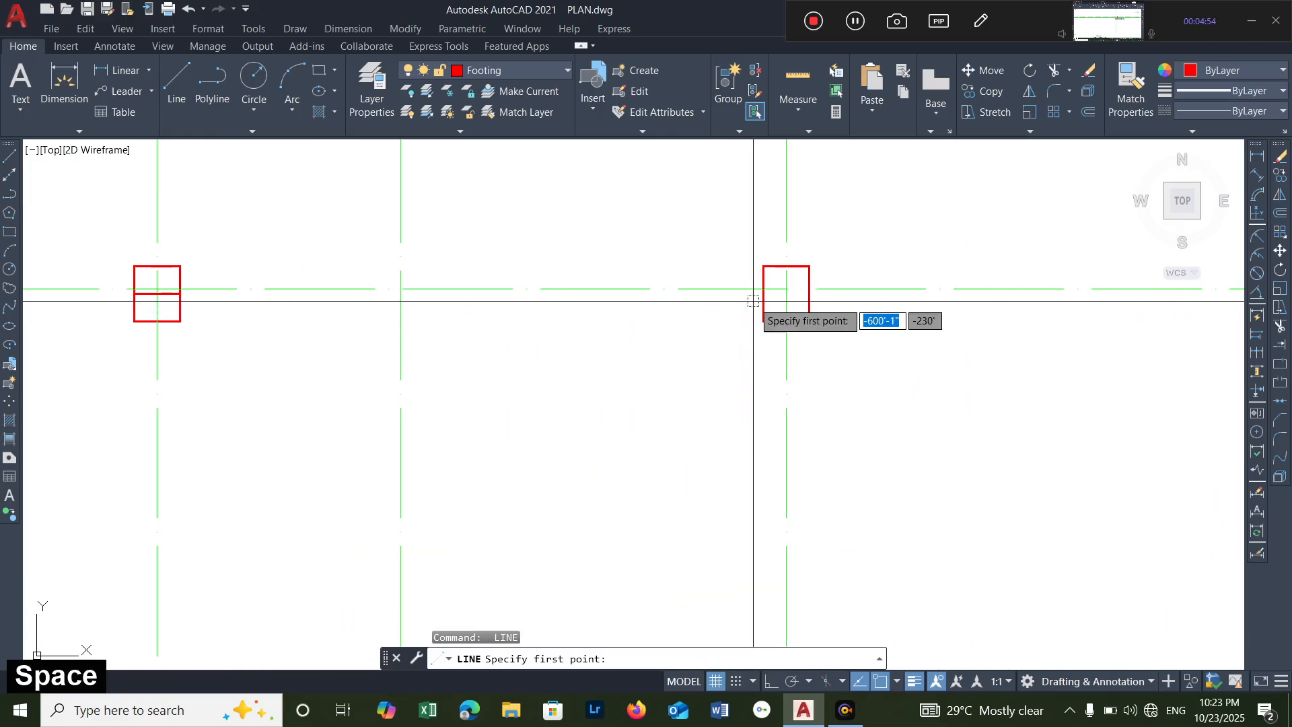
{"action": "left_click", "coordinate": [808, 293]}
{"action": "key", "text": "space"}
- Draw a horizontal line between the side midpoints of the middle column on grid line 4
{"action": "scroll", "coordinate": [898, 329], "scroll_direction": "down", "scroll_amount": 6}
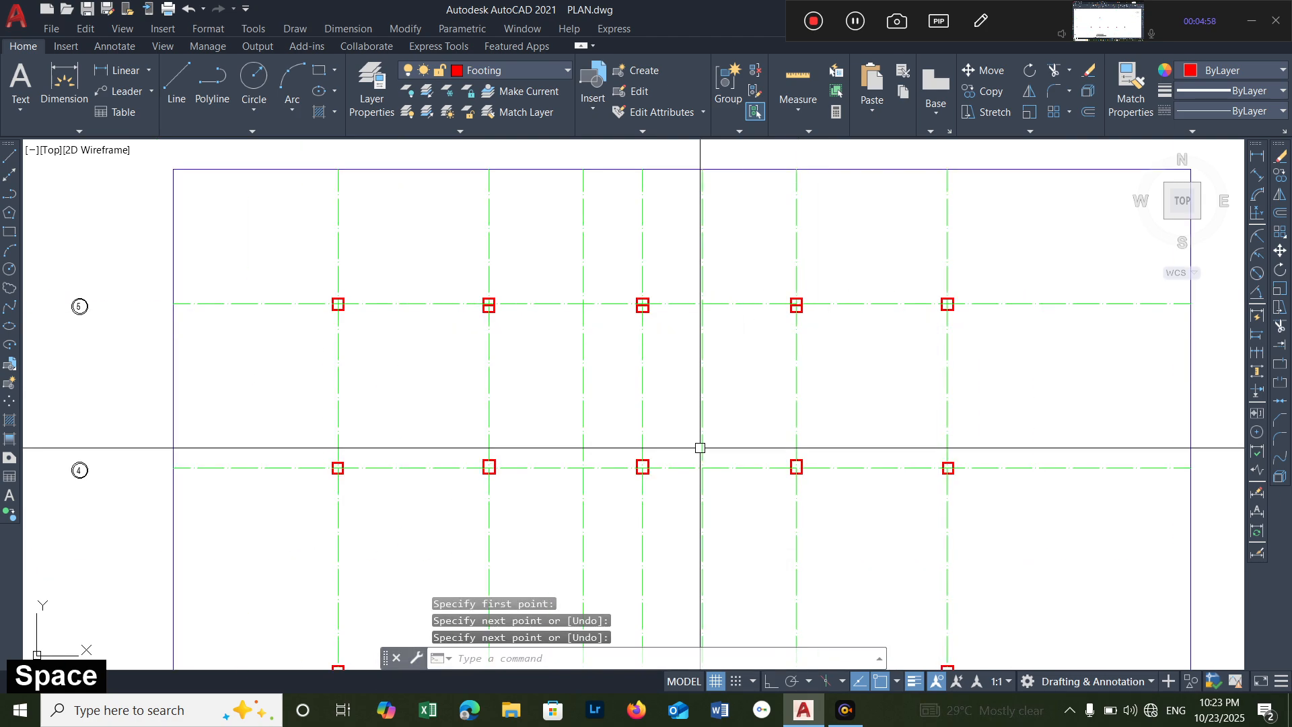
{"action": "middle_click_drag", "start_coordinate": [700, 447], "coordinate": [660, 350]}
{"action": "scroll", "coordinate": [658, 346], "scroll_direction": "up", "scroll_amount": 6}
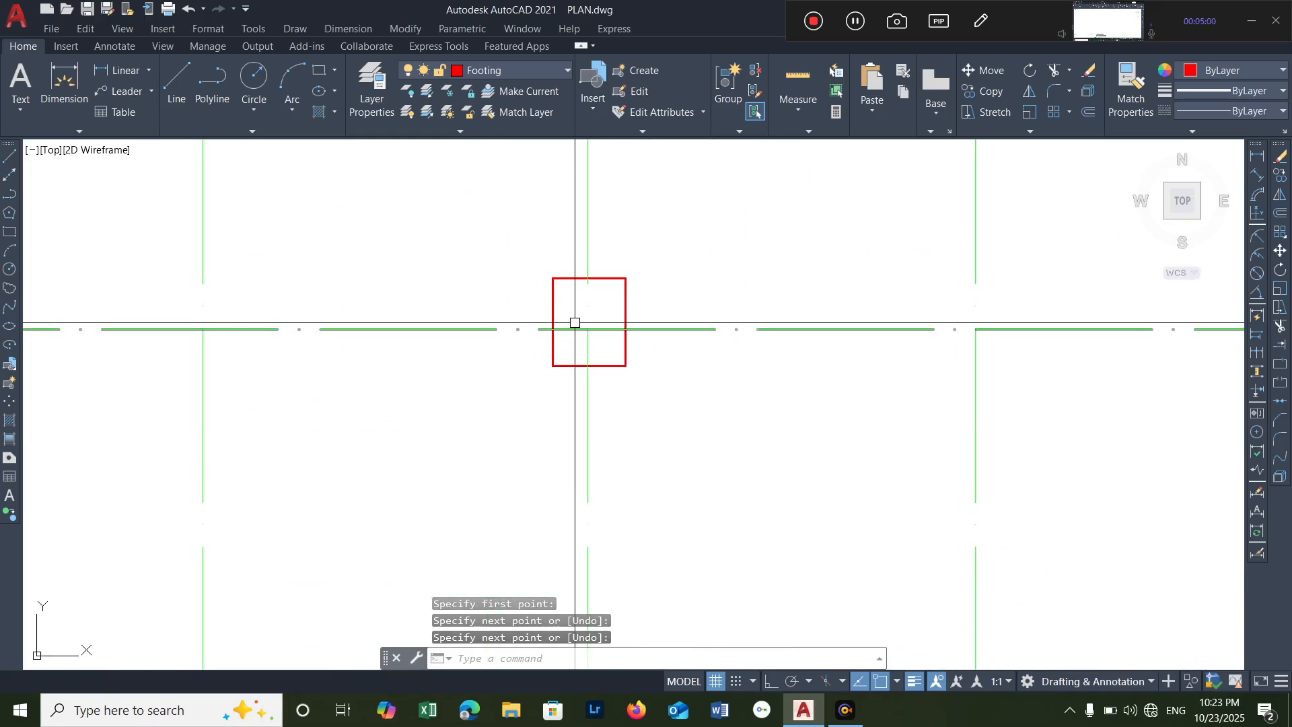
{"action": "key", "text": "space"}
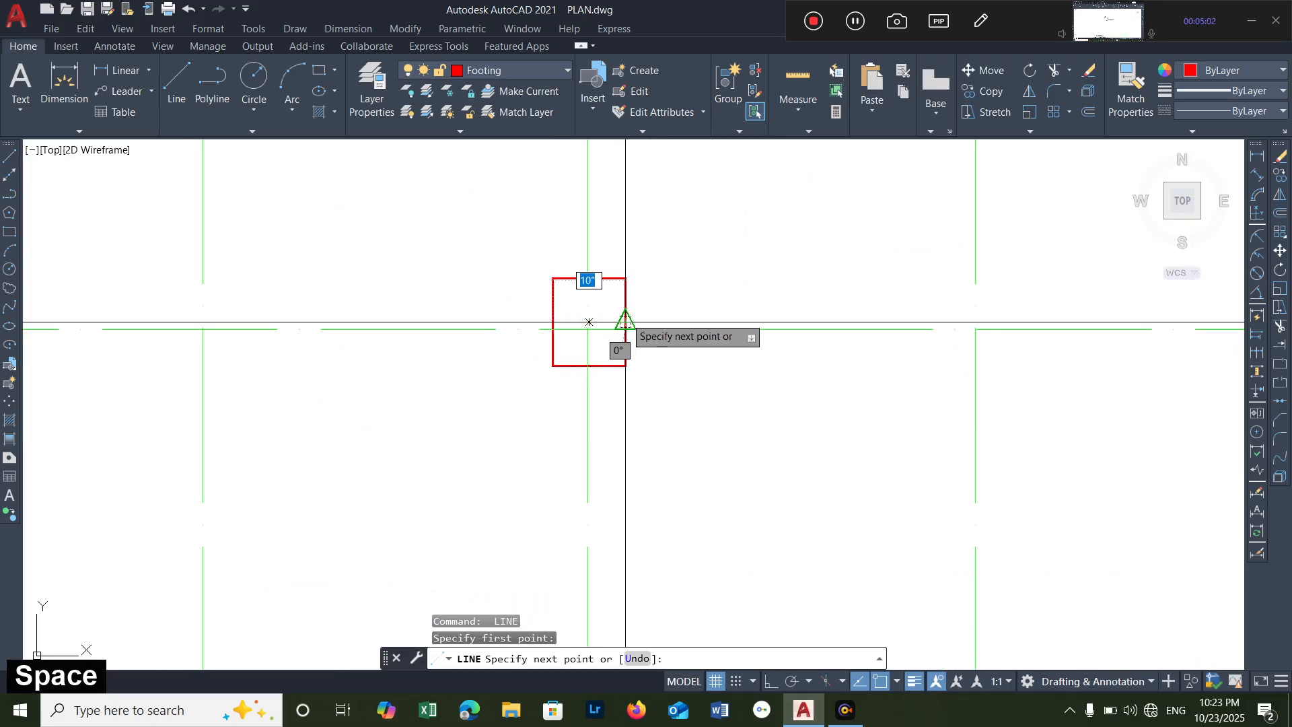
{"action": "key", "text": "space"}
- Finish the middle column's midline and draw a horizontal line between the side midpoints of the second column from the left on grid line 4
{"action": "scroll", "coordinate": [626, 313], "scroll_direction": "down", "scroll_amount": 4}
{"action": "key", "text": "space"}
{"action": "scroll", "coordinate": [212, 316], "scroll_direction": "up", "scroll_amount": 7}
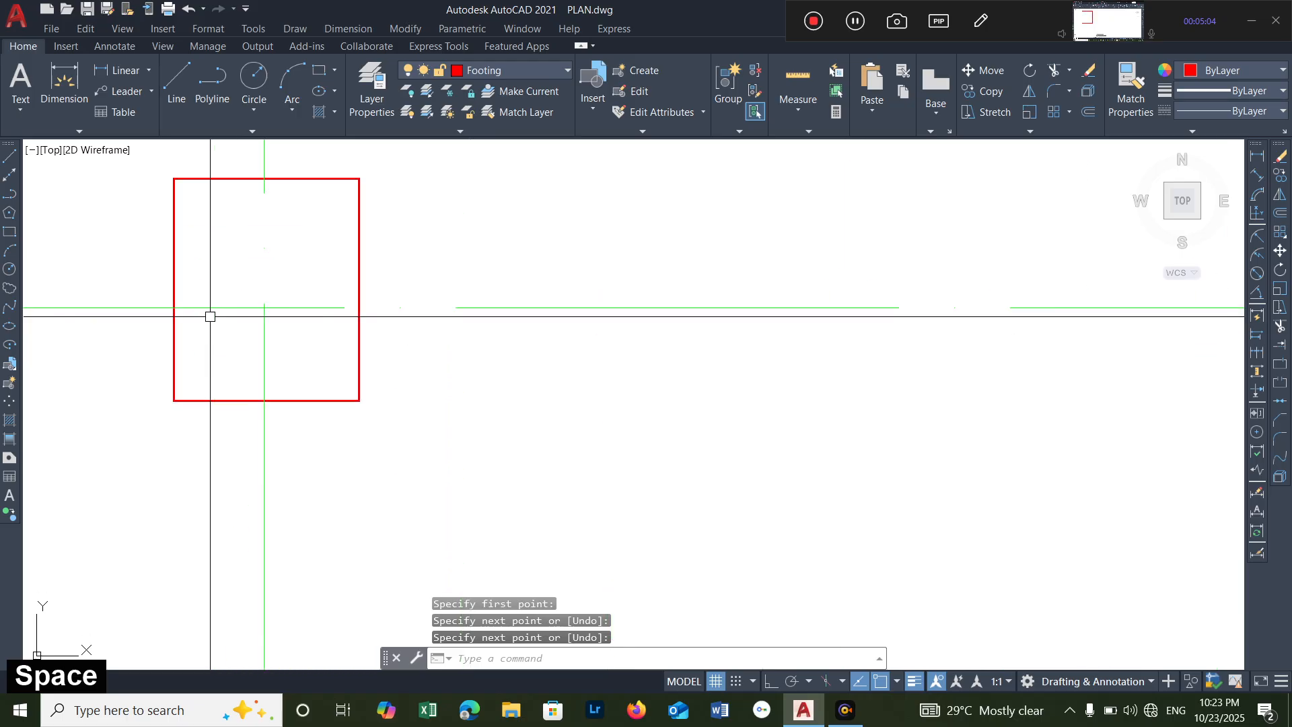
{"action": "key", "text": "space"}
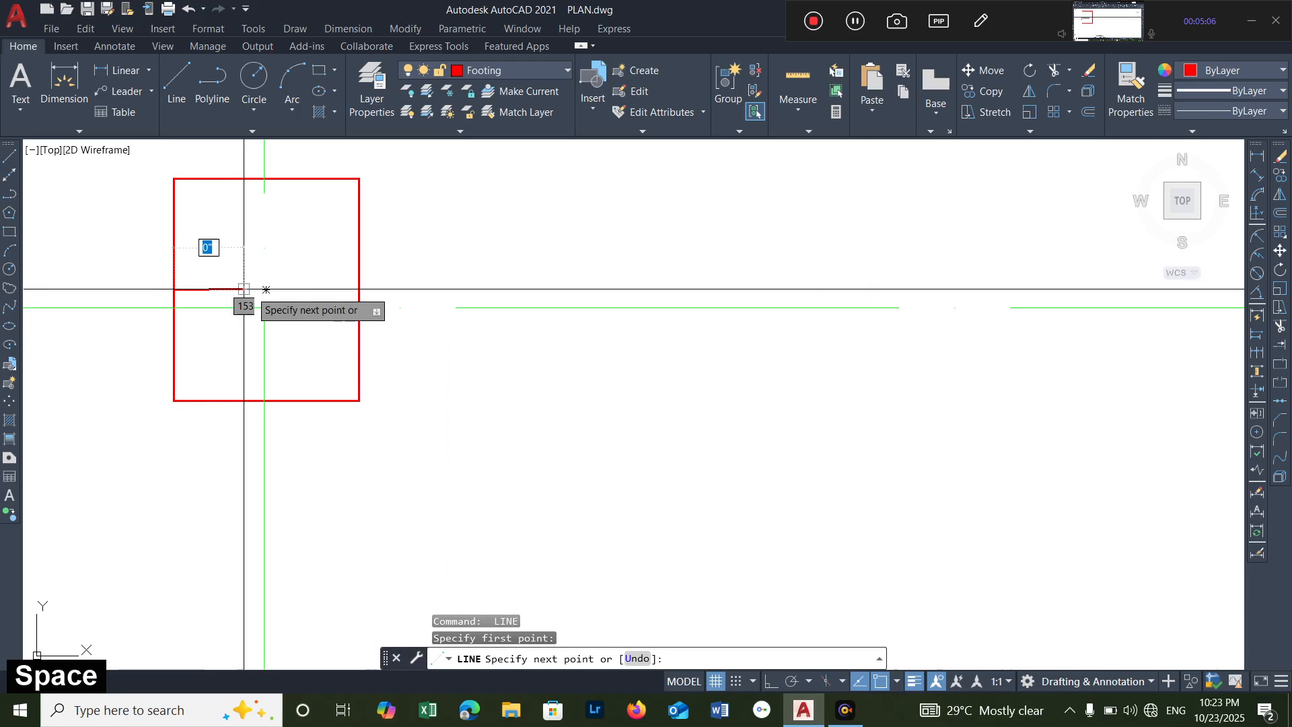
{"action": "key", "text": "space"}
{"action": "scroll", "coordinate": [359, 289], "scroll_direction": "down", "scroll_amount": 8}
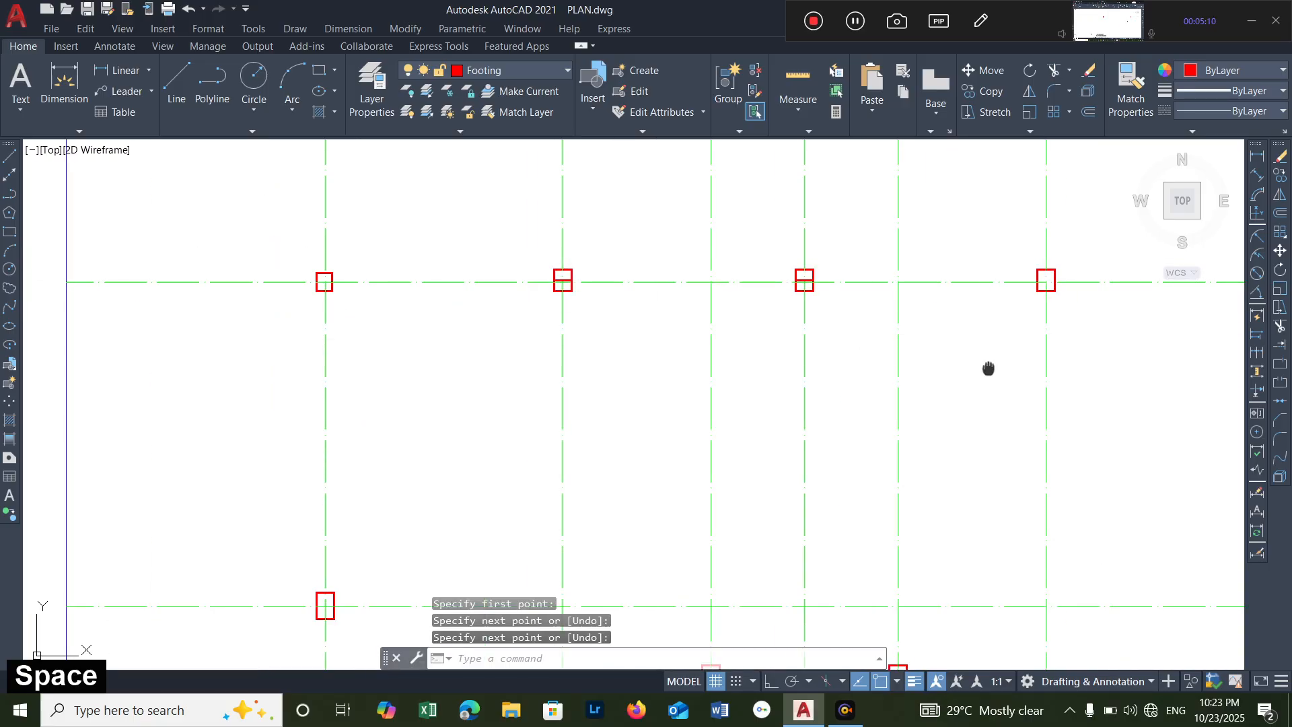
- Draw a horizontal line between the side midpoints of the fourth column from the left on grid line 4
{"action": "middle_click_drag", "start_coordinate": [987, 368], "coordinate": [796, 393]}
{"action": "scroll", "coordinate": [854, 311], "scroll_direction": "up", "scroll_amount": 10}
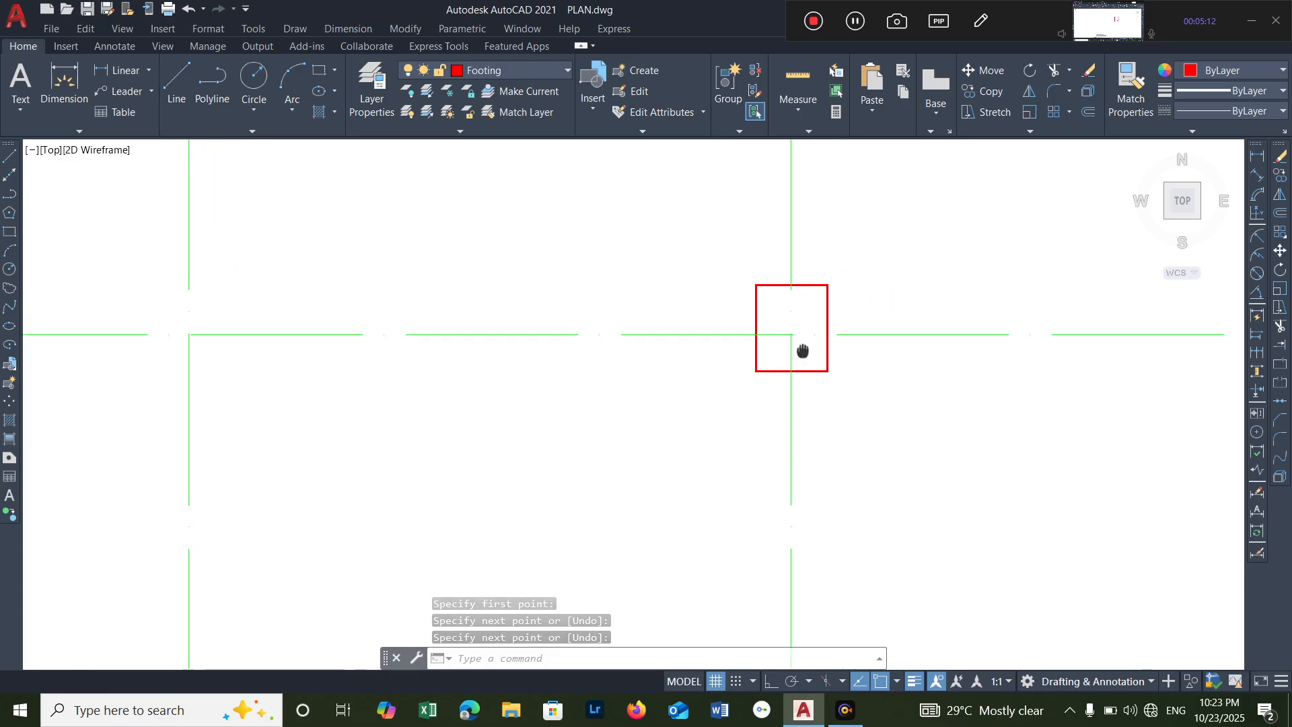
{"action": "key", "text": "space"}
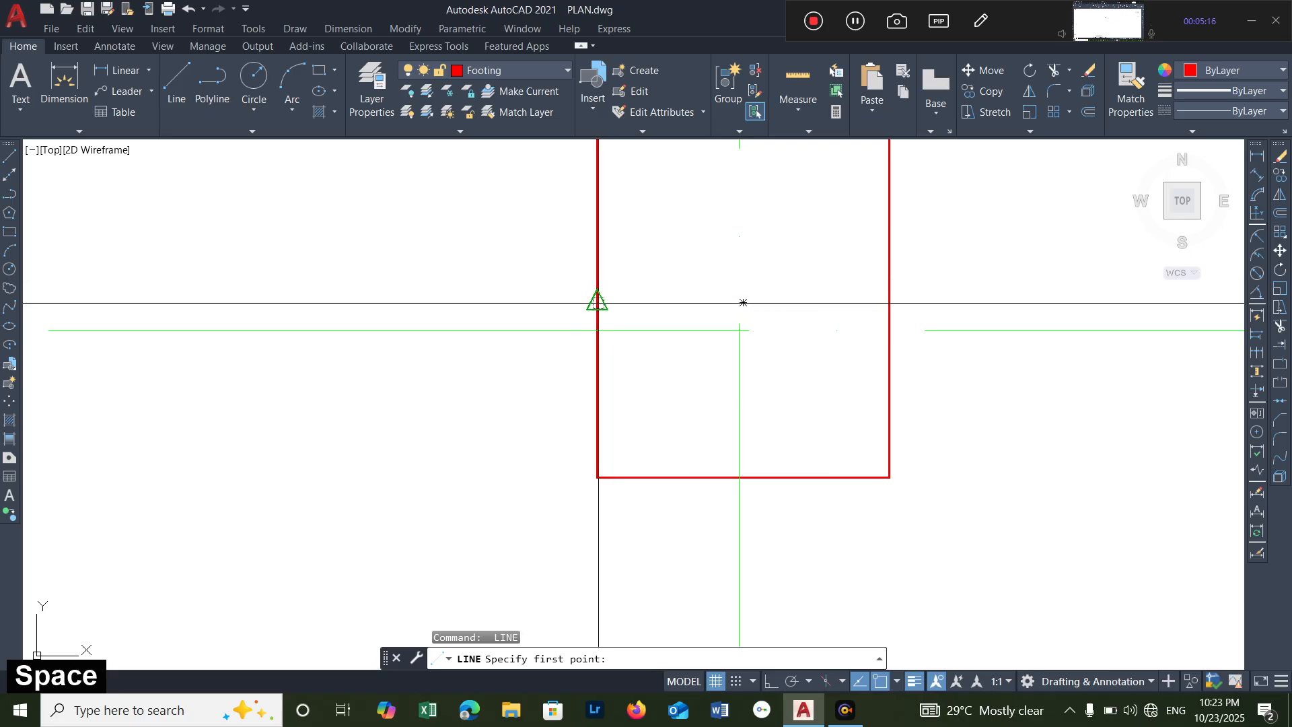
{"action": "left_click", "coordinate": [597, 302]}
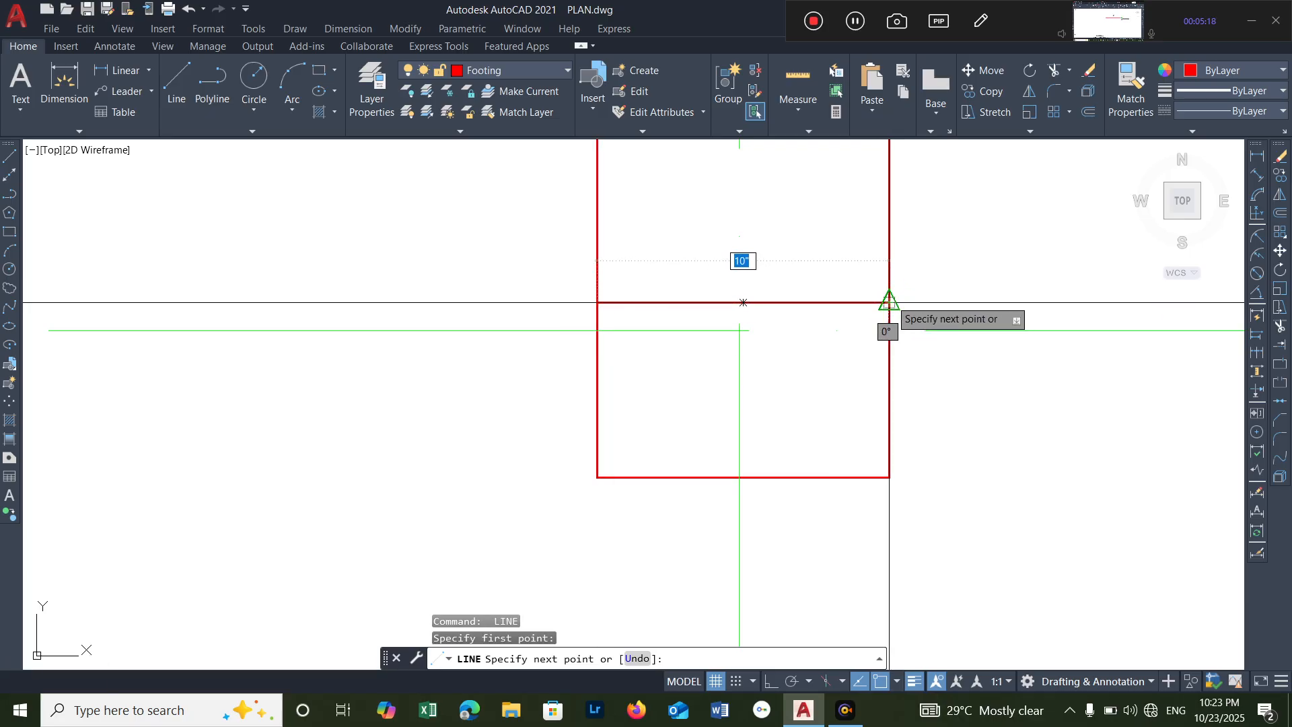
{"action": "left_click", "coordinate": [889, 302]}
{"action": "scroll", "coordinate": [891, 309], "scroll_direction": "down", "scroll_amount": 6}
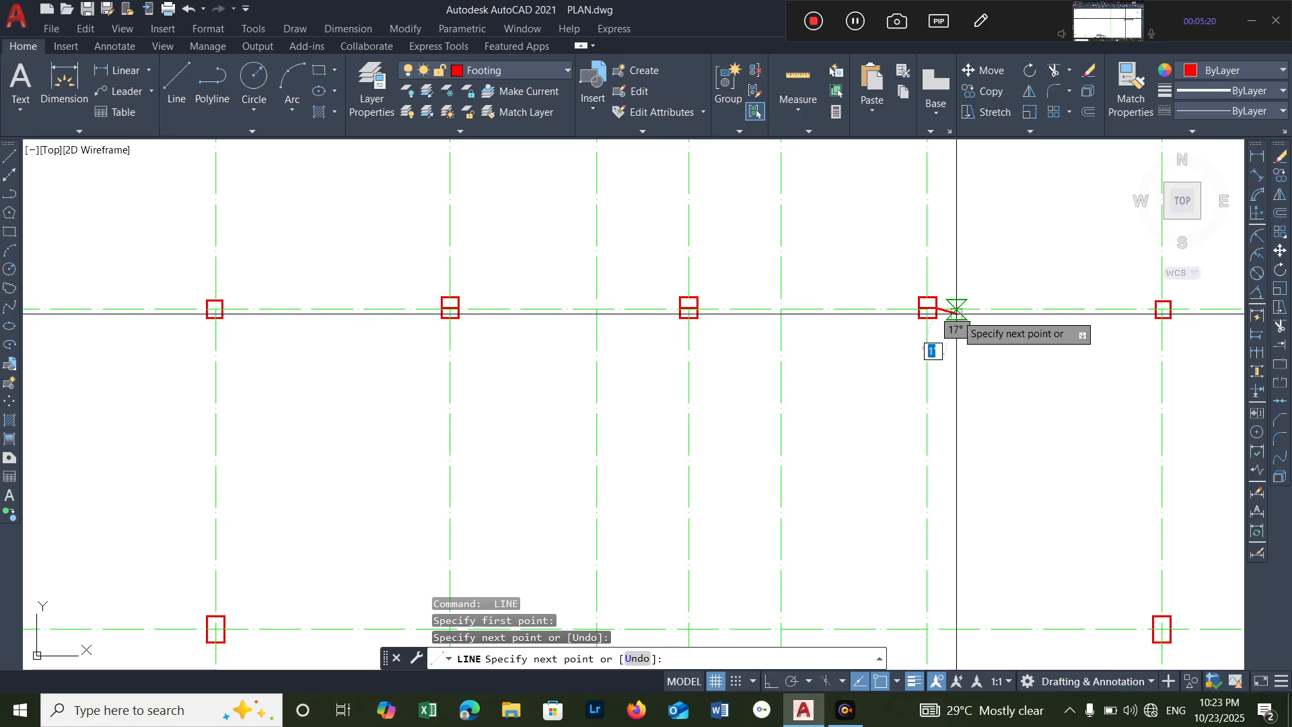
{"action": "key", "text": "space"}
{"action": "scroll", "coordinate": [755, 335], "scroll_direction": "down", "scroll_amount": 2}
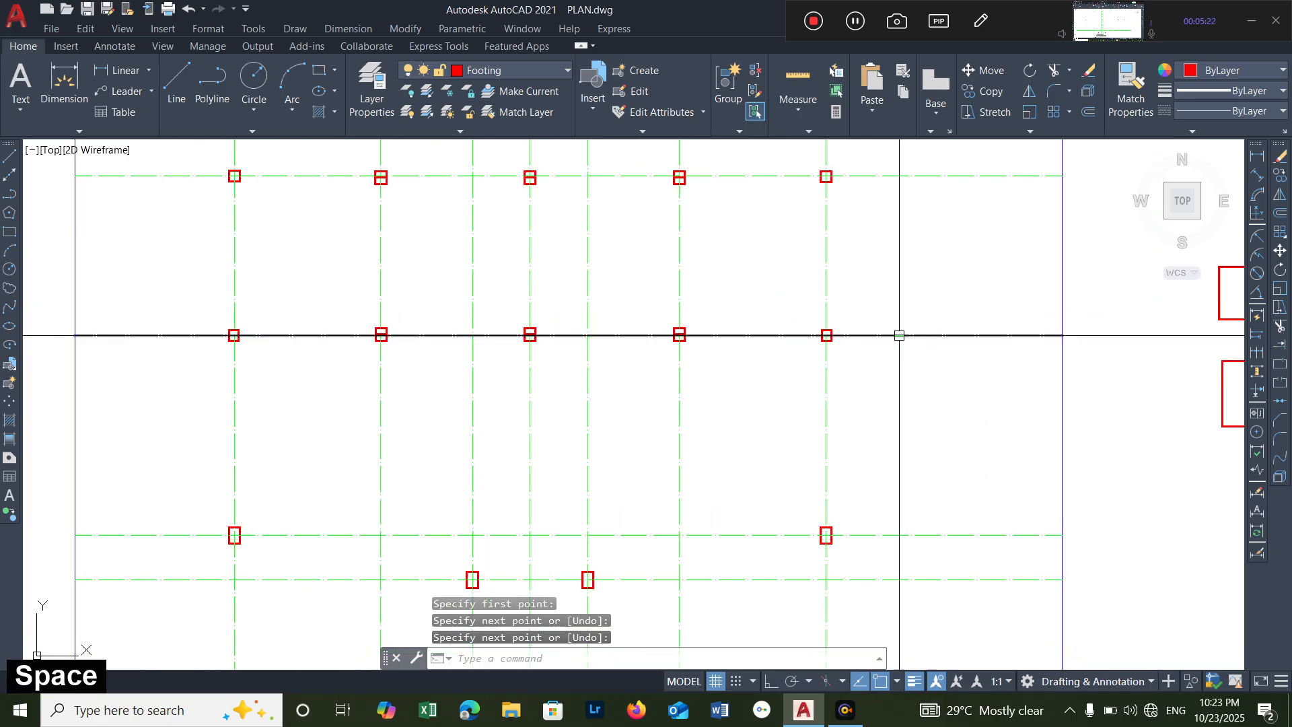
- Try to draw a horizontal line between the side midpoints of the rightmost column on grid line 4
{"action": "scroll", "coordinate": [801, 333], "scroll_direction": "up", "scroll_amount": 4}
{"action": "scroll", "coordinate": [828, 336], "scroll_direction": "up", "scroll_amount": 8}
{"action": "middle_click_drag", "start_coordinate": [960, 349], "coordinate": [642, 369]}
{"action": "key", "text": "space"}
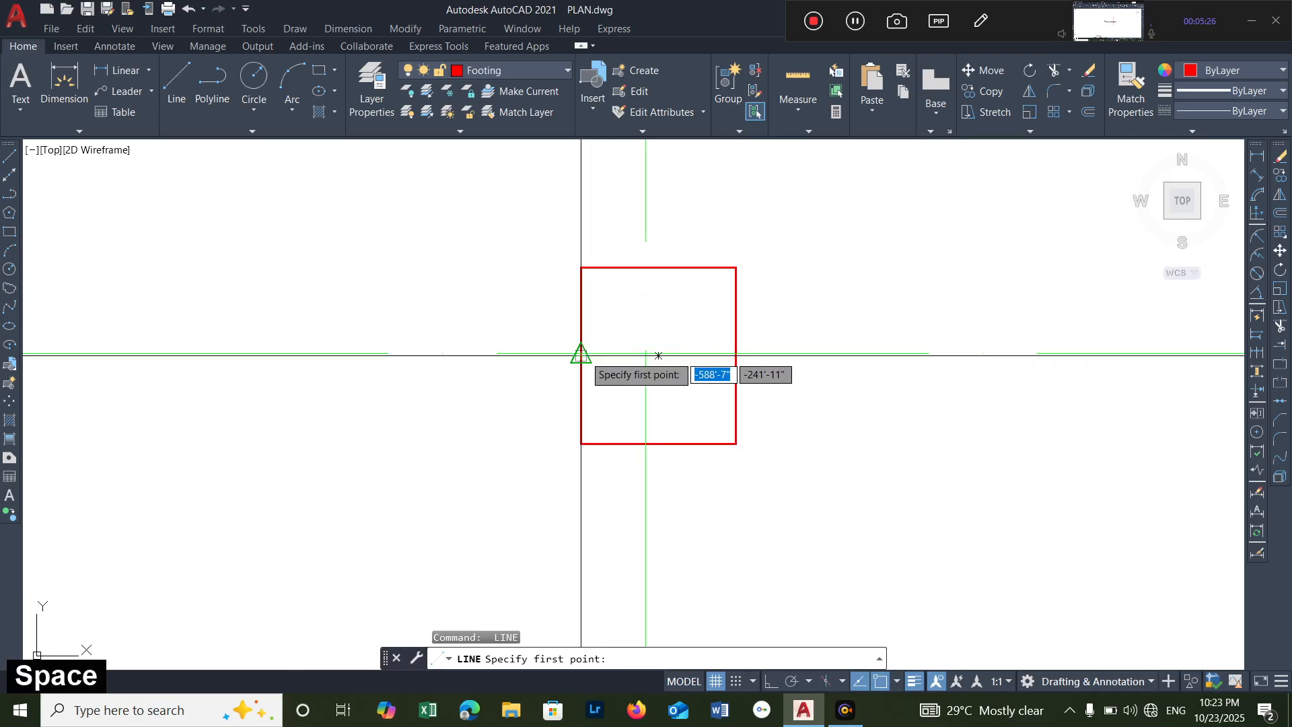
{"action": "left_click", "coordinate": [581, 355]}
{"action": "left_click", "coordinate": [736, 355]}
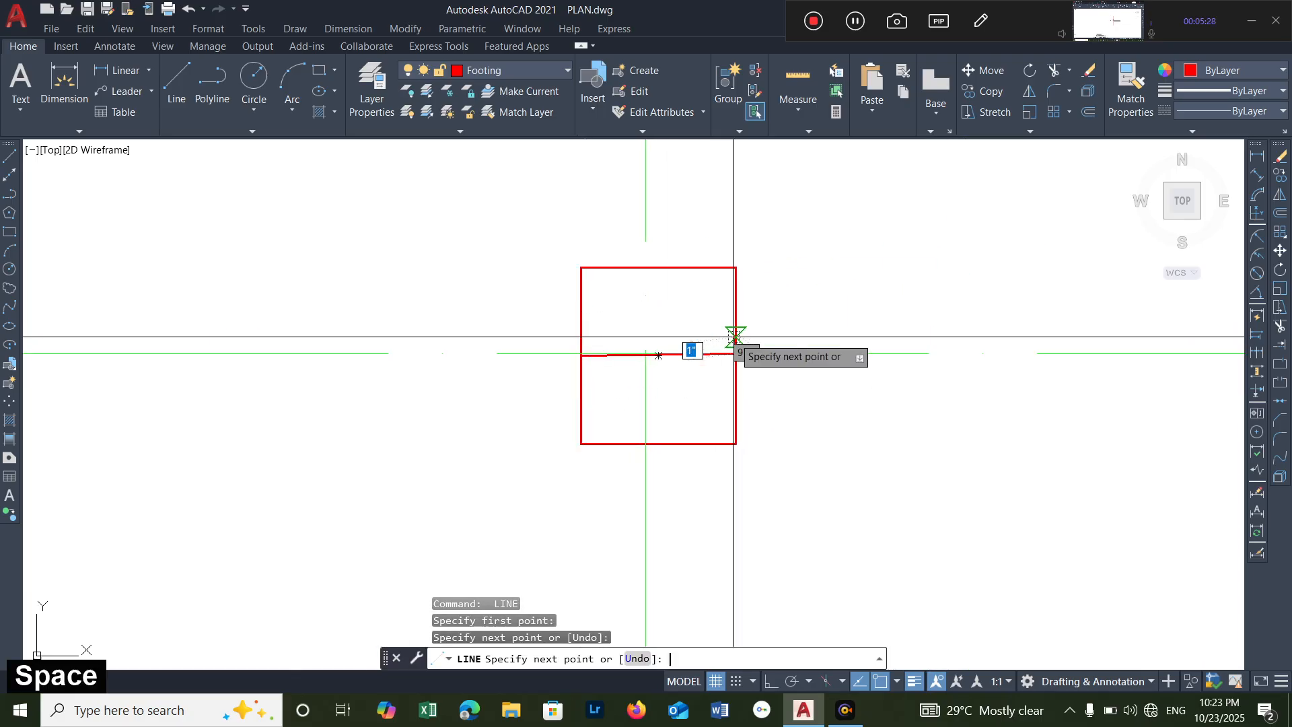
{"action": "key", "text": "space"}
{"action": "left_click", "coordinate": [710, 355]}
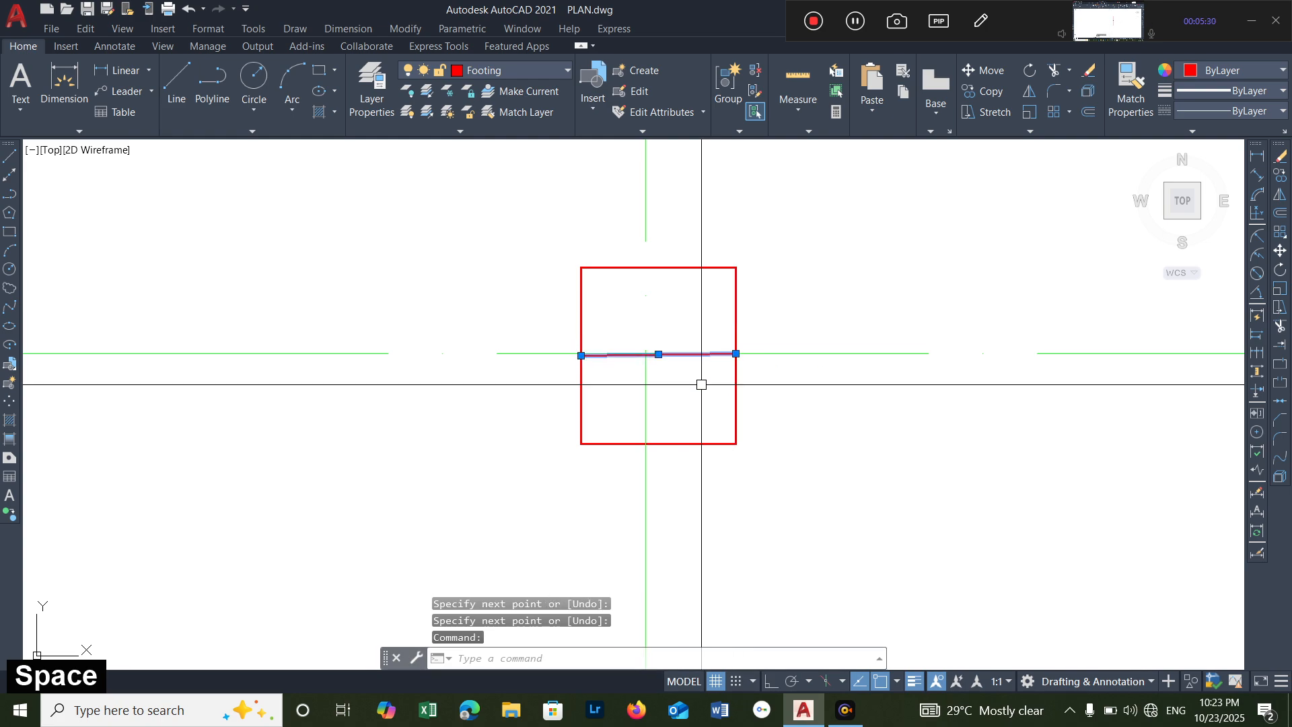
{"action": "key", "text": "Delete"}
{"action": "scroll", "coordinate": [704, 383], "scroll_direction": "down", "scroll_amount": 4}
{"action": "type", "text": "l"}
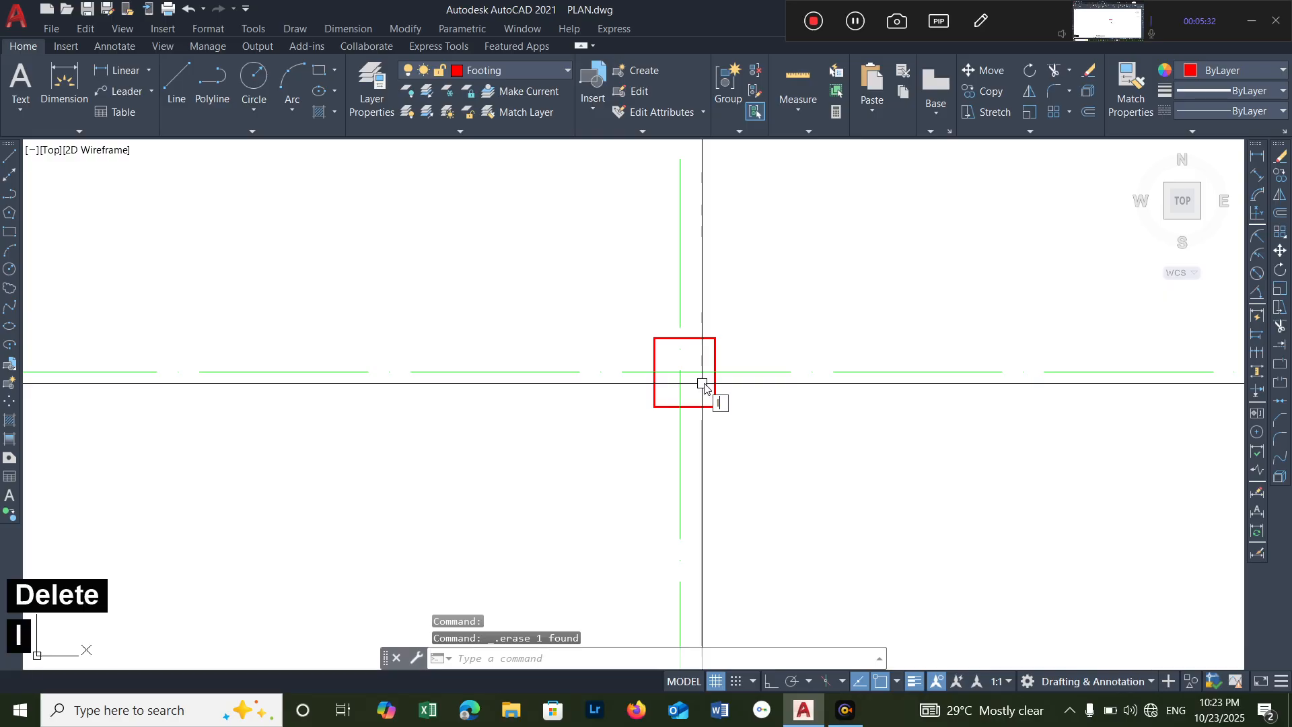
{"action": "key", "text": "Return"}
{"action": "scroll", "coordinate": [702, 383], "scroll_direction": "down", "scroll_amount": 8}
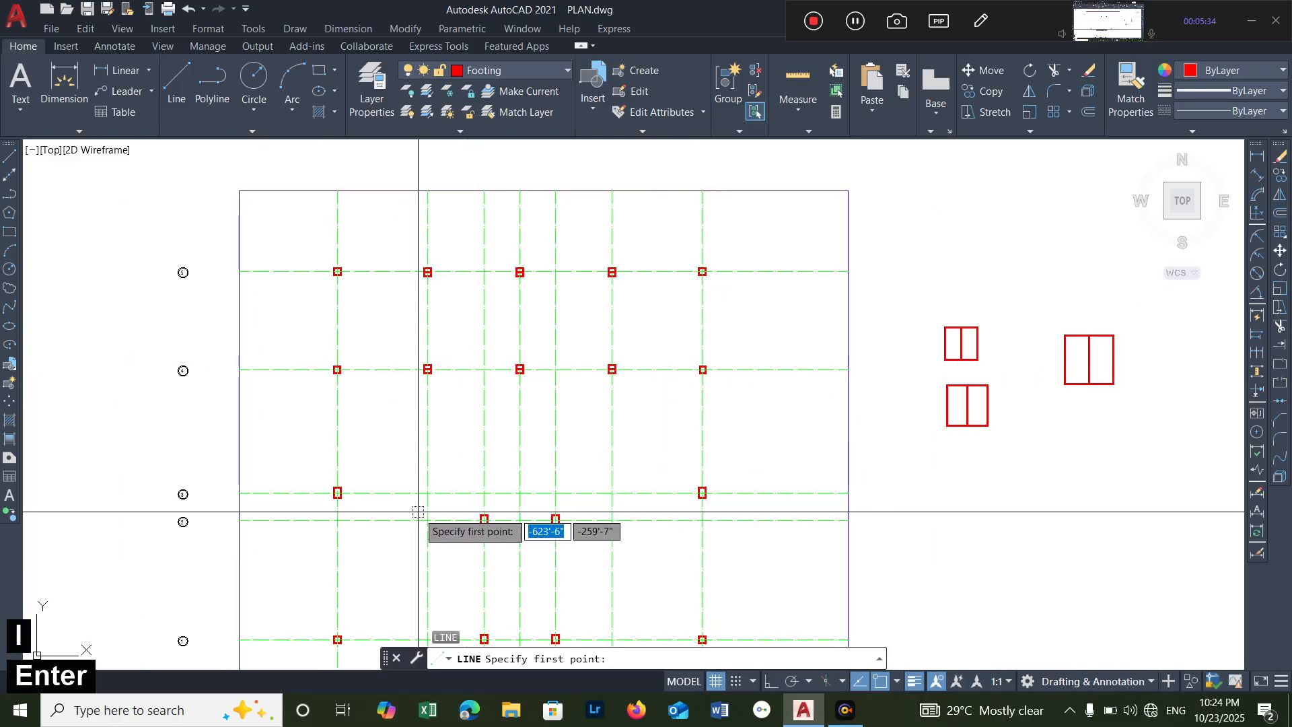
{"action": "scroll", "coordinate": [340, 511], "scroll_direction": "up", "scroll_amount": 8}
{"action": "middle_click_drag", "start_coordinate": [340, 512], "coordinate": [557, 452]}
{"action": "scroll", "coordinate": [557, 452], "scroll_direction": "up", "scroll_amount": 4}
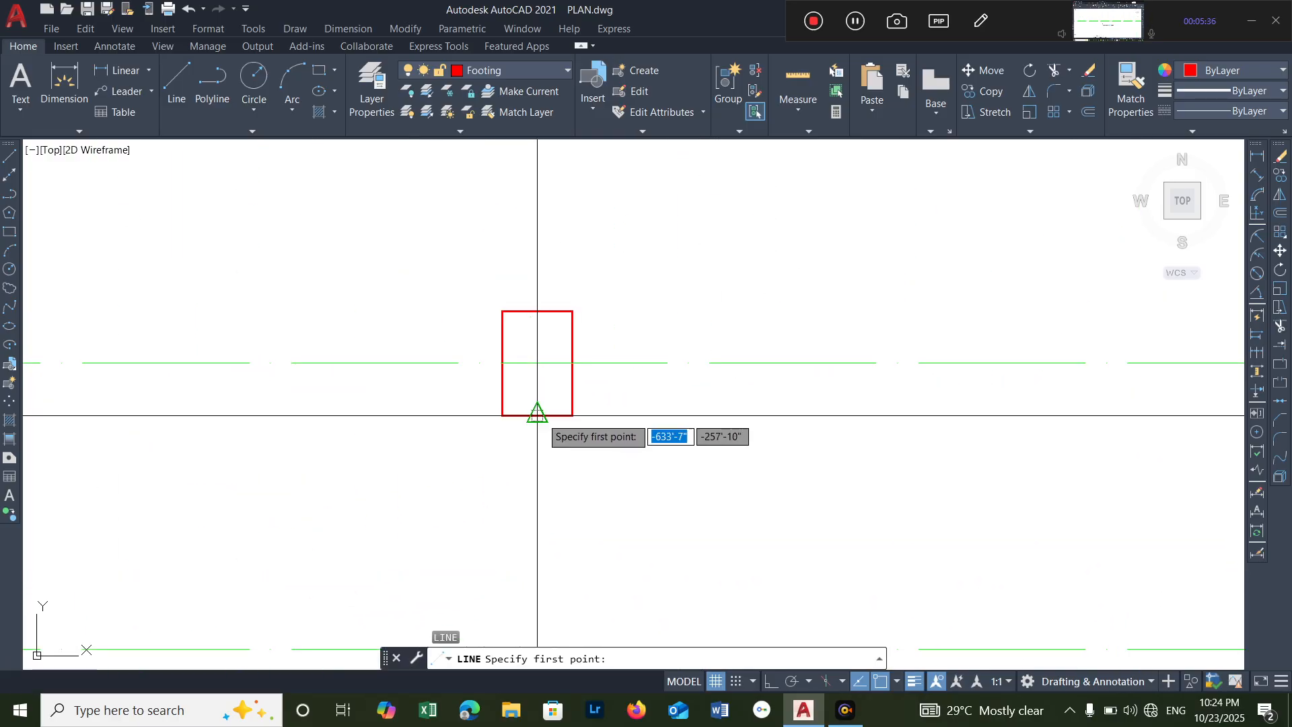
{"action": "middle_click_drag", "start_coordinate": [623, 357], "coordinate": [588, 392]}
{"action": "scroll", "coordinate": [589, 392], "scroll_direction": "down", "scroll_amount": 6}
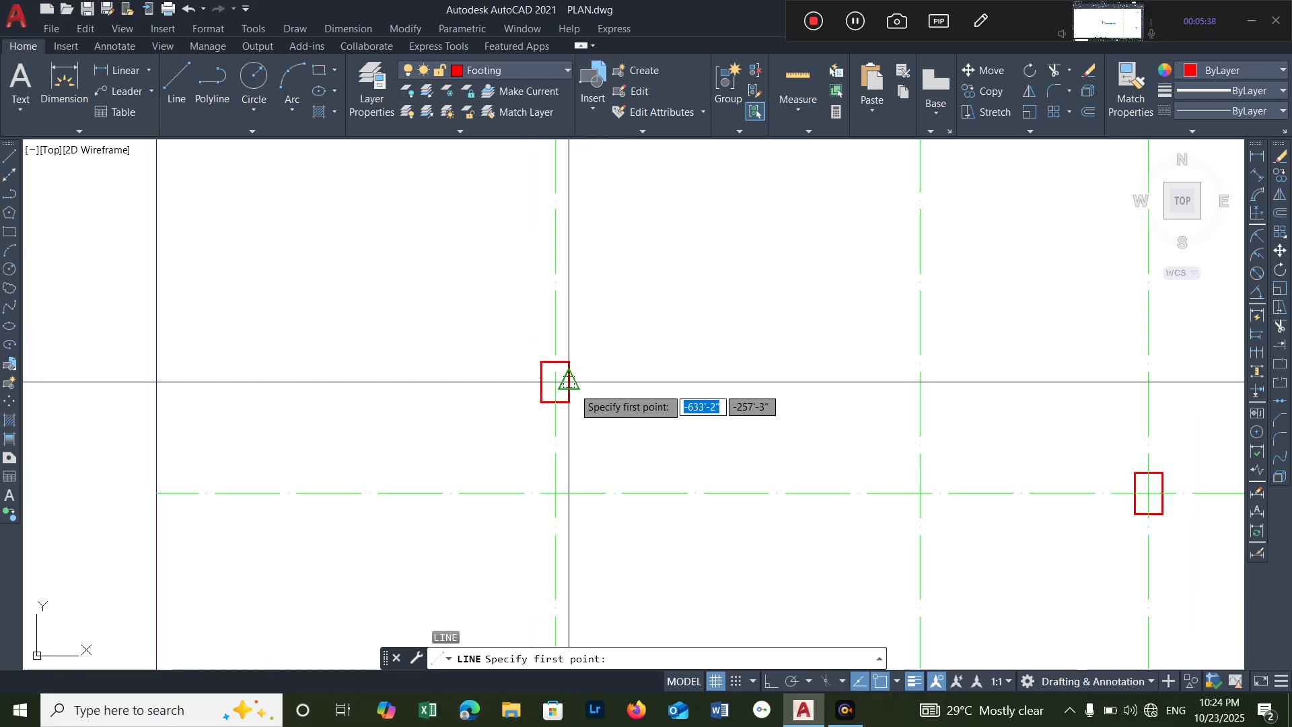
{"action": "scroll", "coordinate": [562, 380], "scroll_direction": "up", "scroll_amount": 4}
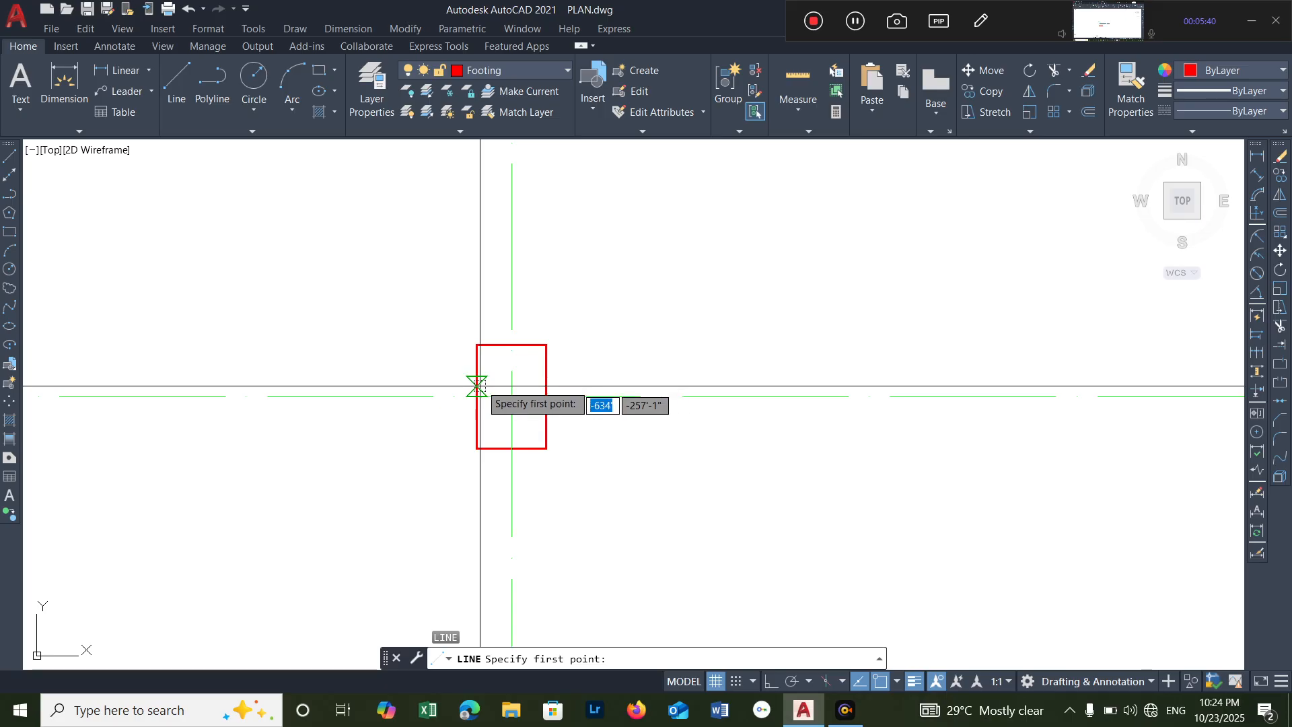
{"action": "scroll", "coordinate": [486, 383], "scroll_direction": "down", "scroll_amount": 4}
{"action": "scroll", "coordinate": [567, 386], "scroll_direction": "down", "scroll_amount": 3}
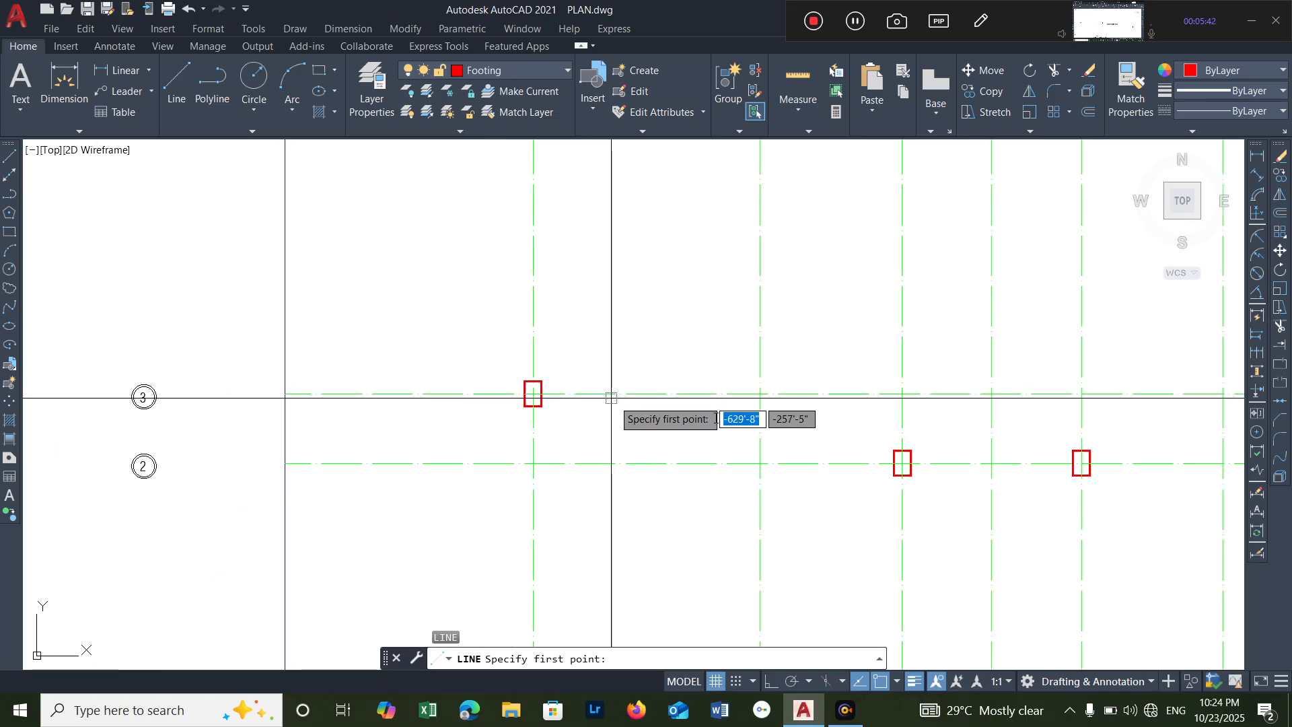
{"action": "scroll", "coordinate": [834, 451], "scroll_direction": "down", "scroll_amount": 4}
{"action": "scroll", "coordinate": [847, 449], "scroll_direction": "up", "scroll_amount": 8}
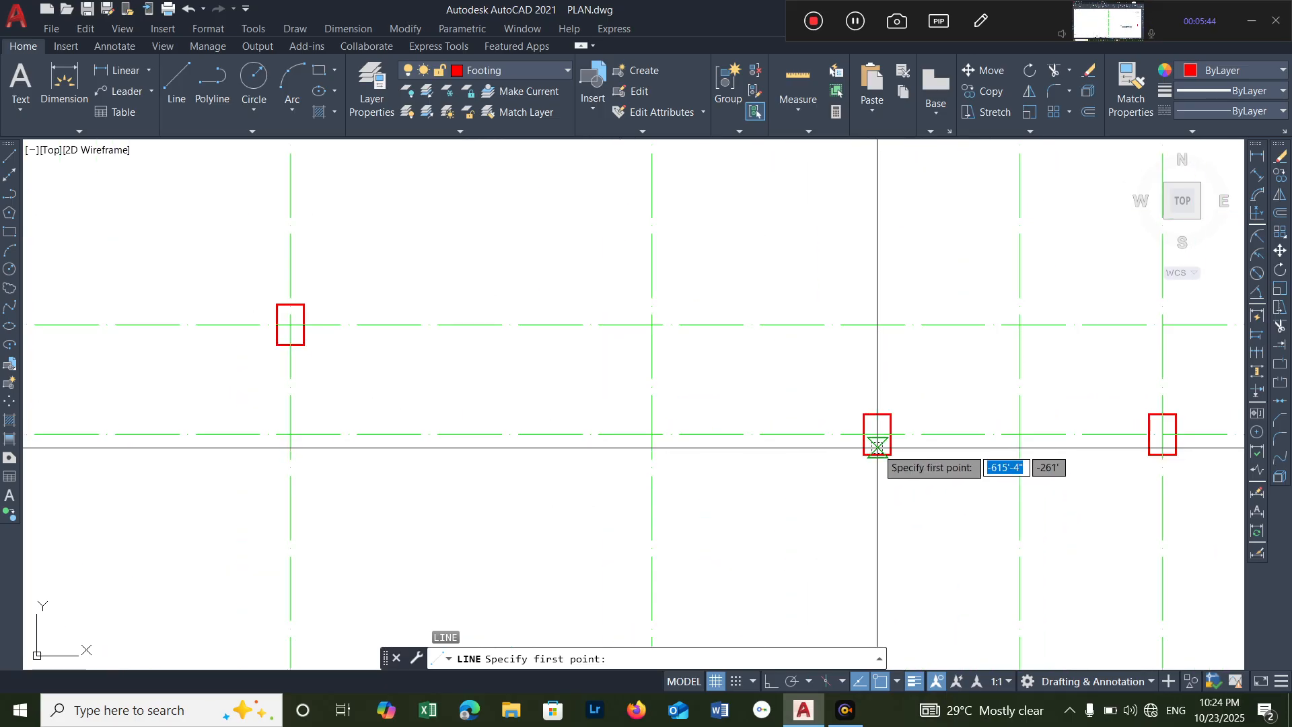
{"action": "scroll", "coordinate": [598, 409], "scroll_direction": "up", "scroll_amount": 4}
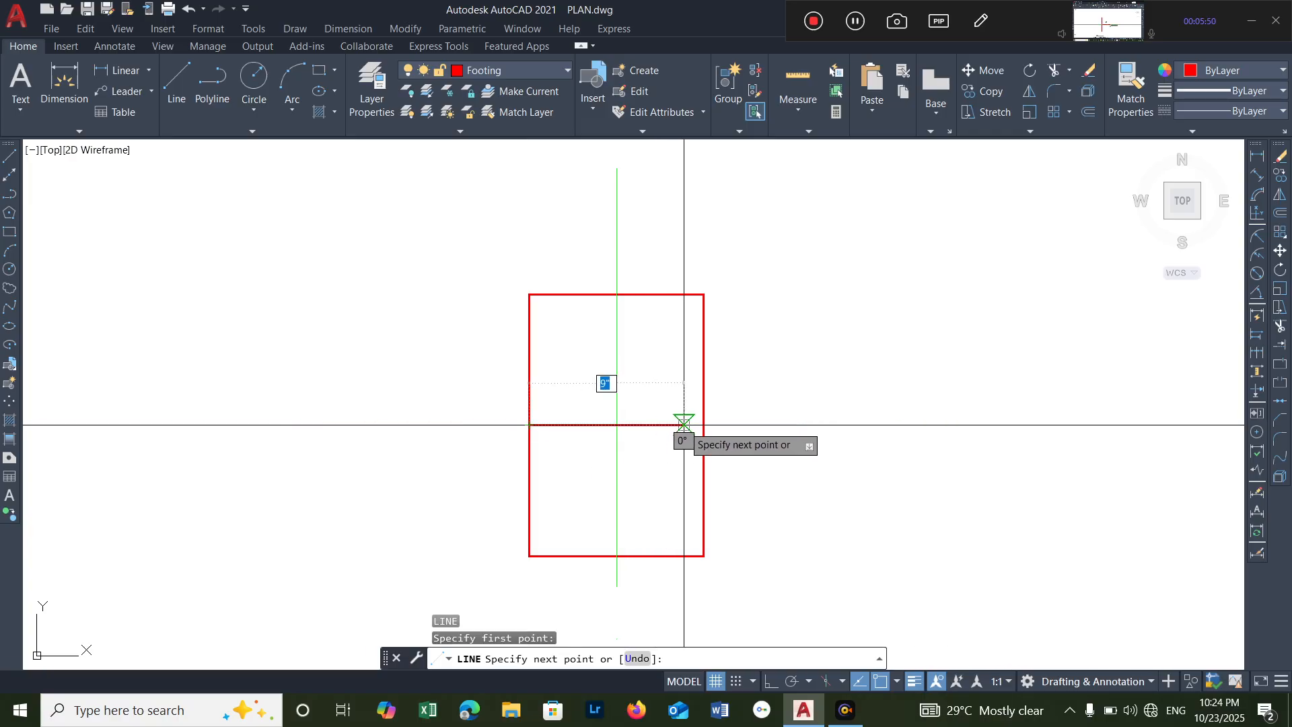
{"action": "key", "text": "space"}
{"action": "scroll", "coordinate": [717, 403], "scroll_direction": "down", "scroll_amount": 8}
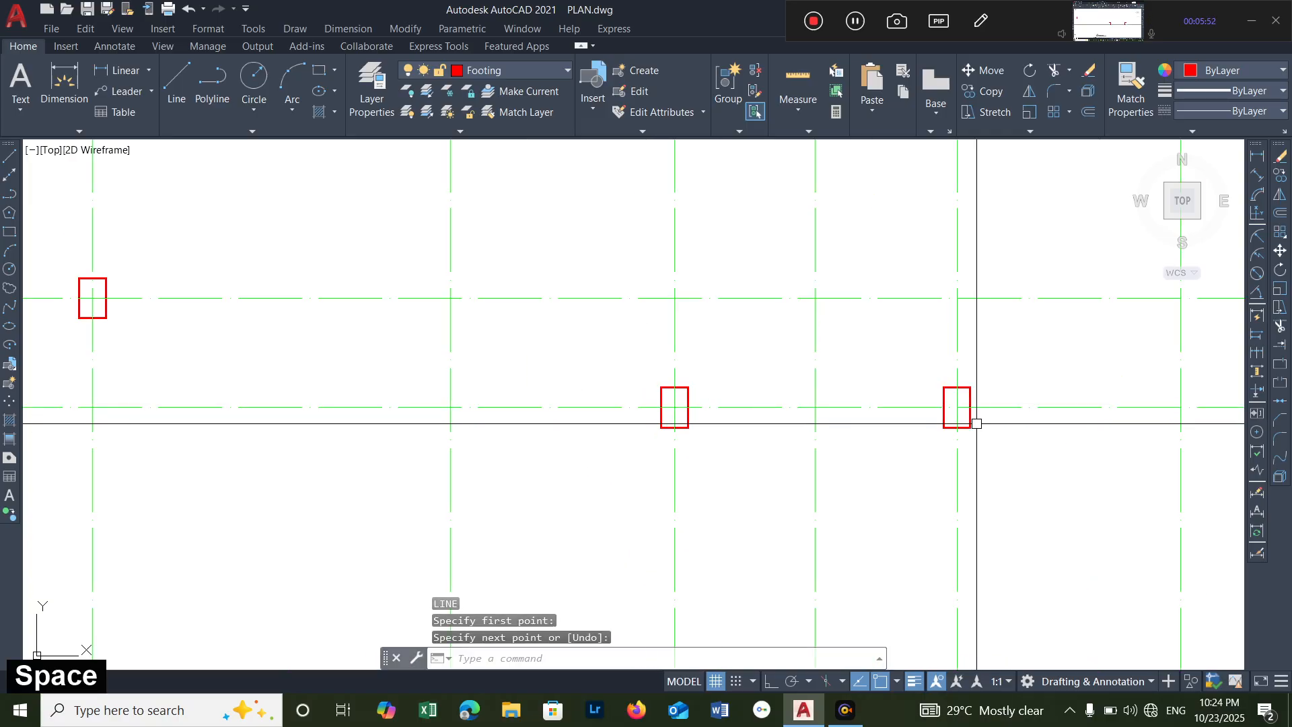
{"action": "scroll", "coordinate": [976, 423], "scroll_direction": "up", "scroll_amount": 4}
{"action": "scroll", "coordinate": [918, 405], "scroll_direction": "down", "scroll_amount": 10}
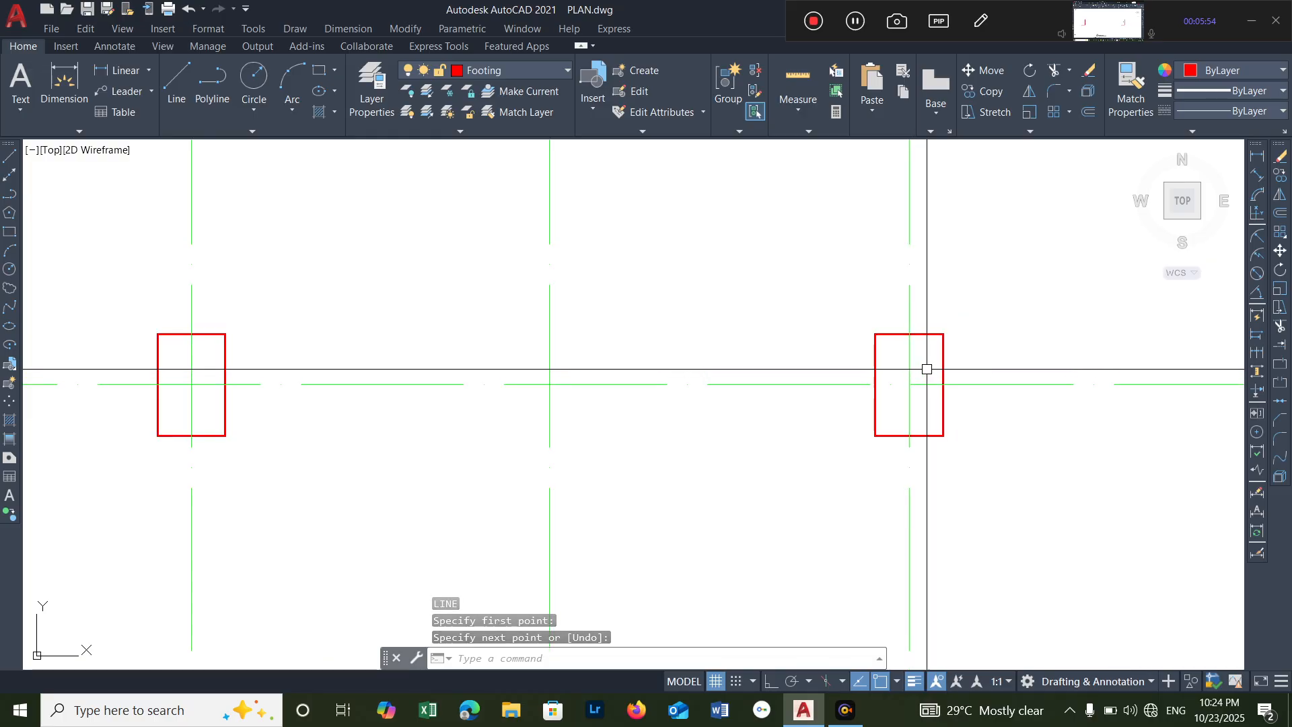
{"action": "scroll", "coordinate": [940, 364], "scroll_direction": "up", "scroll_amount": 5}
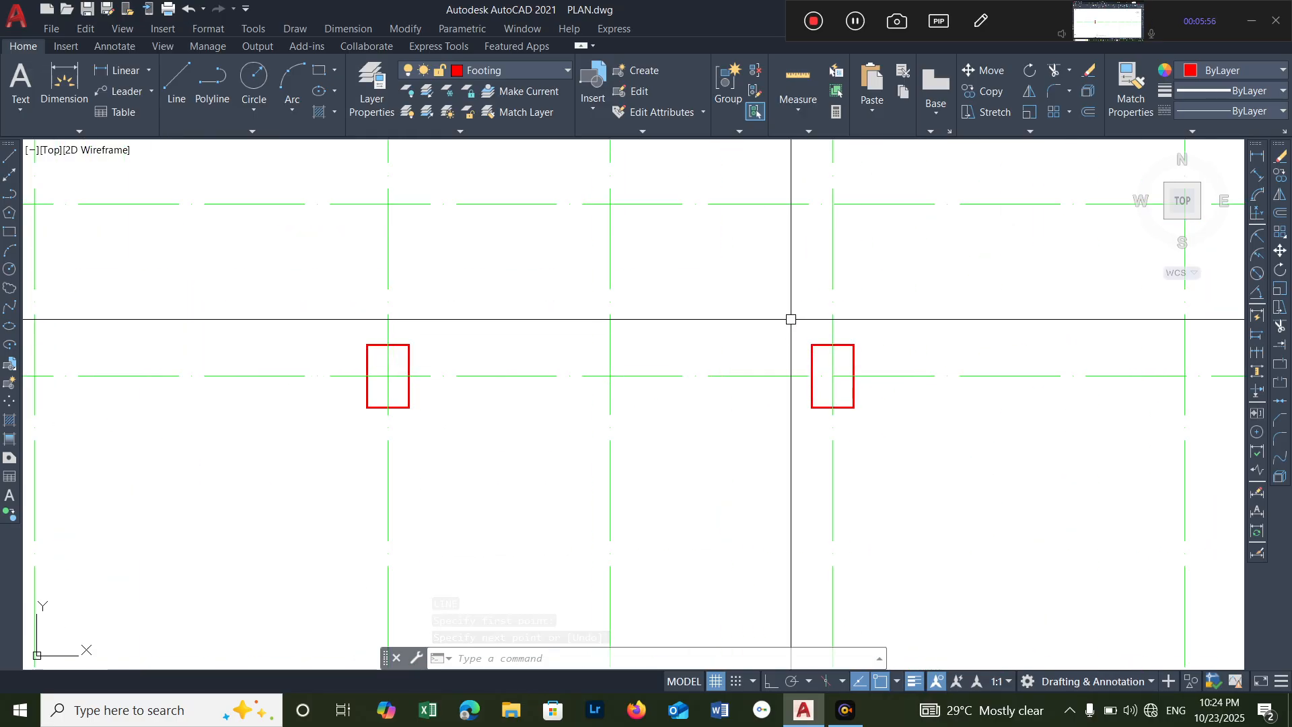
- Draw a horizontal line between the side midpoints of the second column from the left on grid line 1
{"action": "scroll", "coordinate": [801, 337], "scroll_direction": "down", "scroll_amount": 5}
{"action": "scroll", "coordinate": [795, 466], "scroll_direction": "up", "scroll_amount": 6}
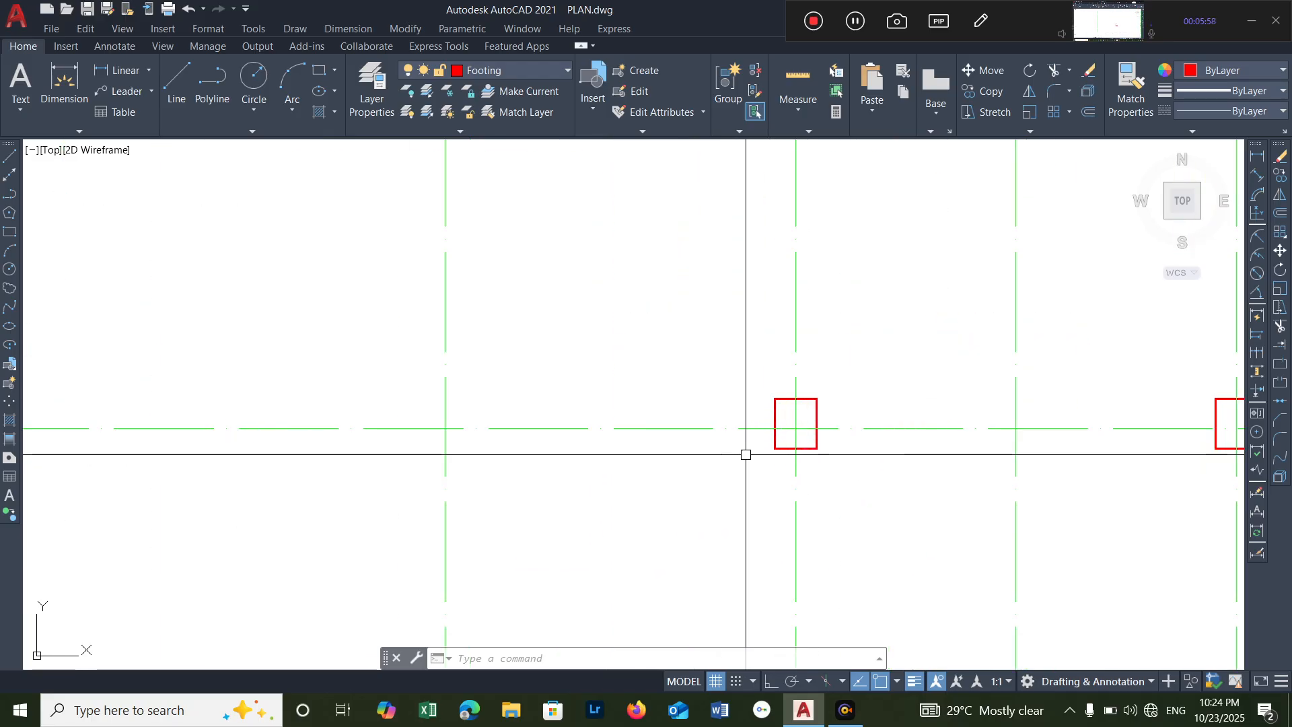
{"action": "scroll", "coordinate": [807, 427], "scroll_direction": "up", "scroll_amount": 3}
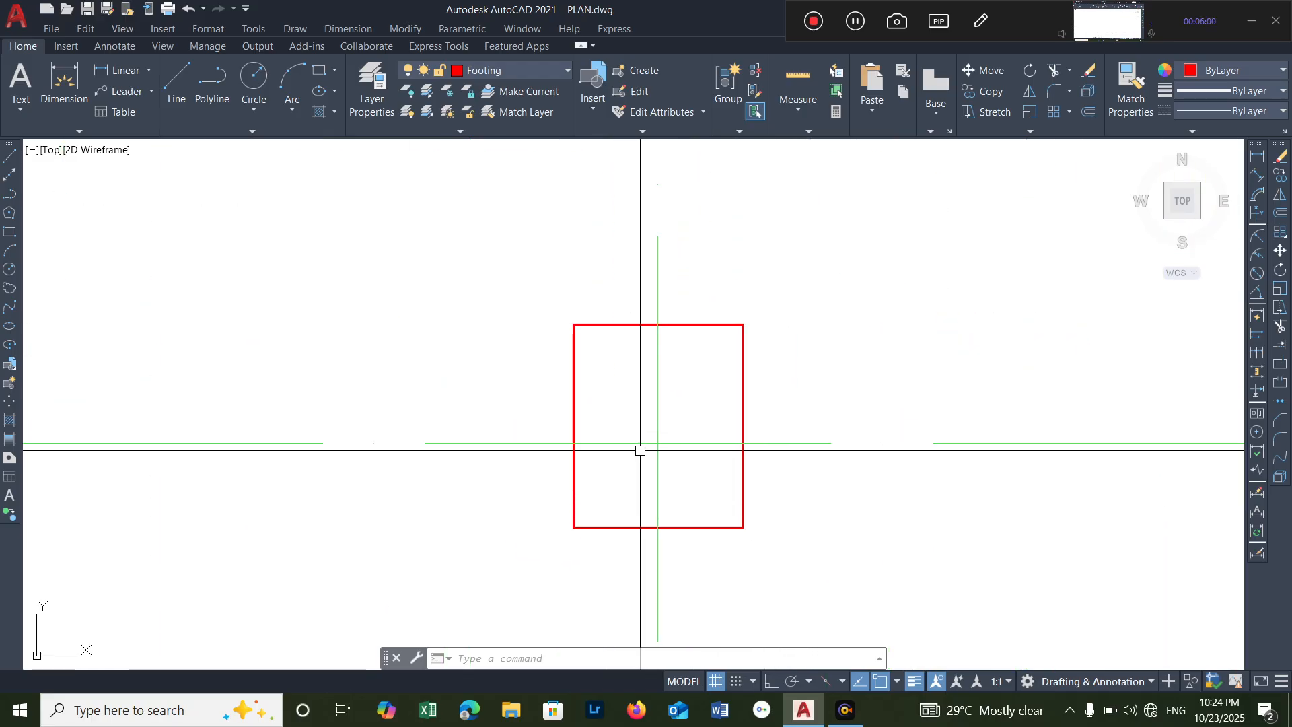
{"action": "key", "text": "space"}
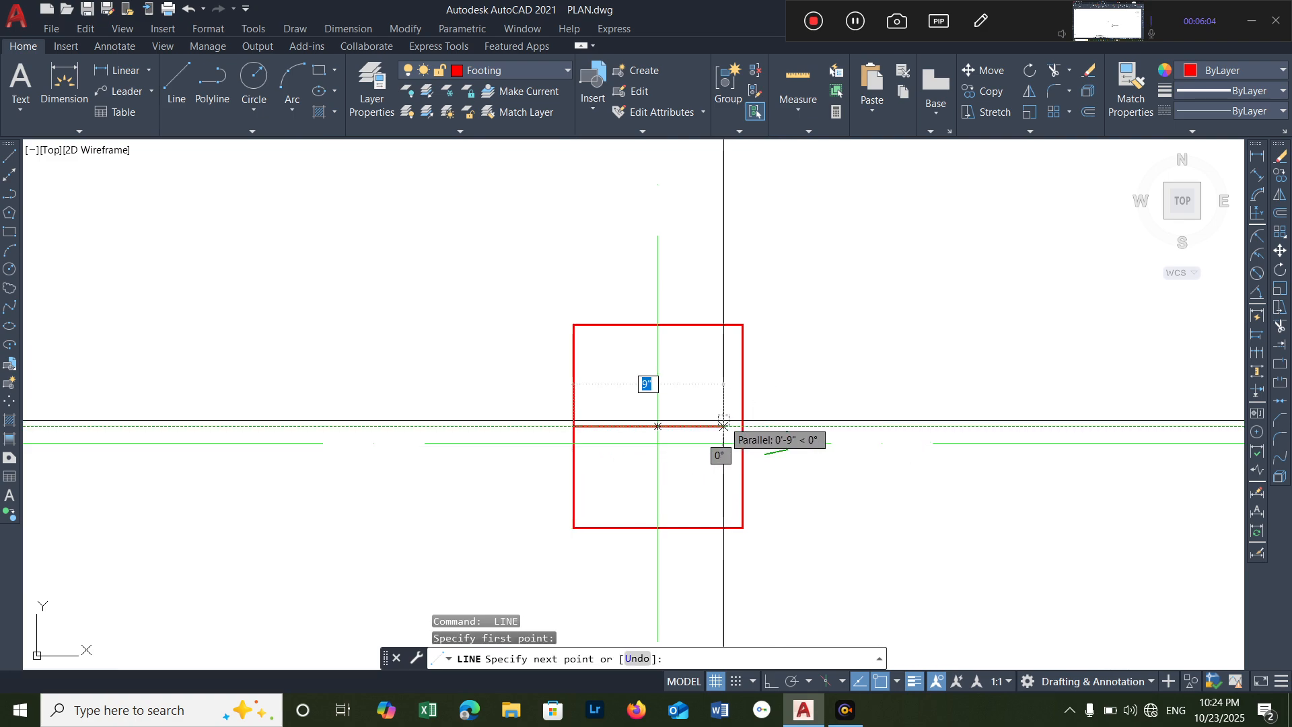
{"action": "key", "text": "space"}
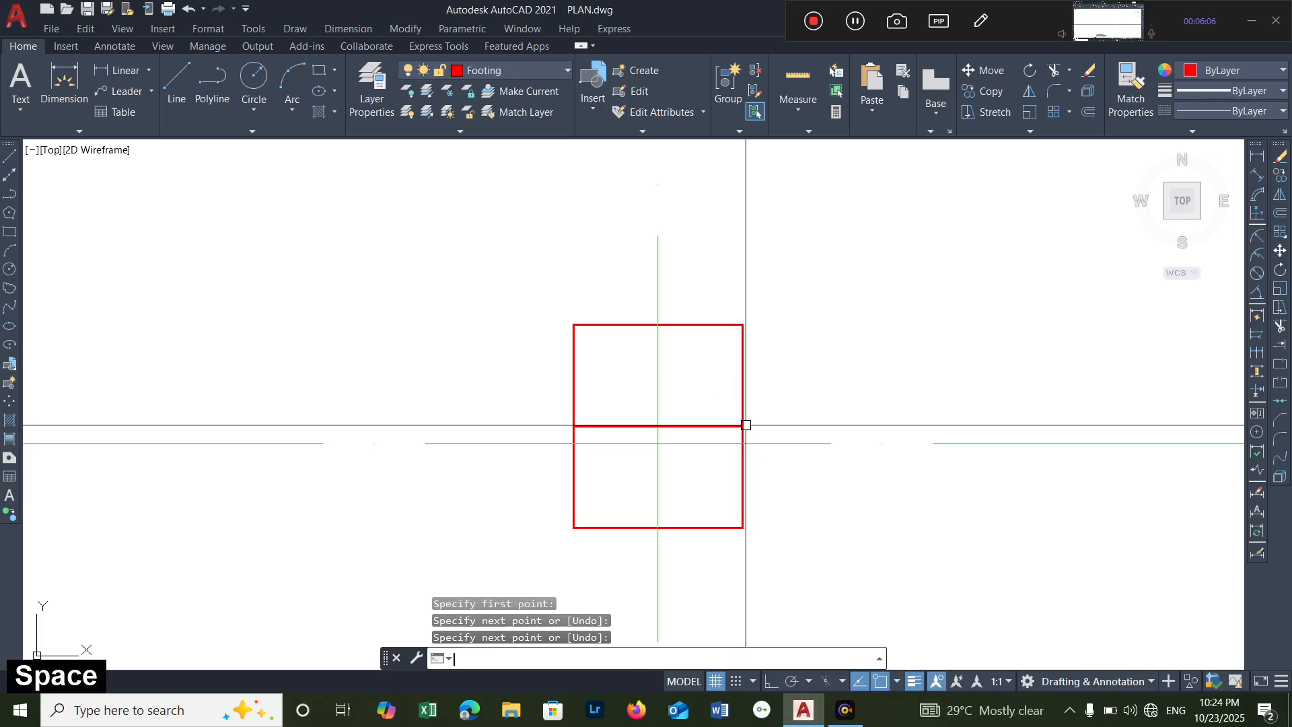
- Draw a horizontal line between the side midpoints of the third column from the left on grid line 1
{"action": "scroll", "coordinate": [874, 424], "scroll_direction": "down", "scroll_amount": 8}
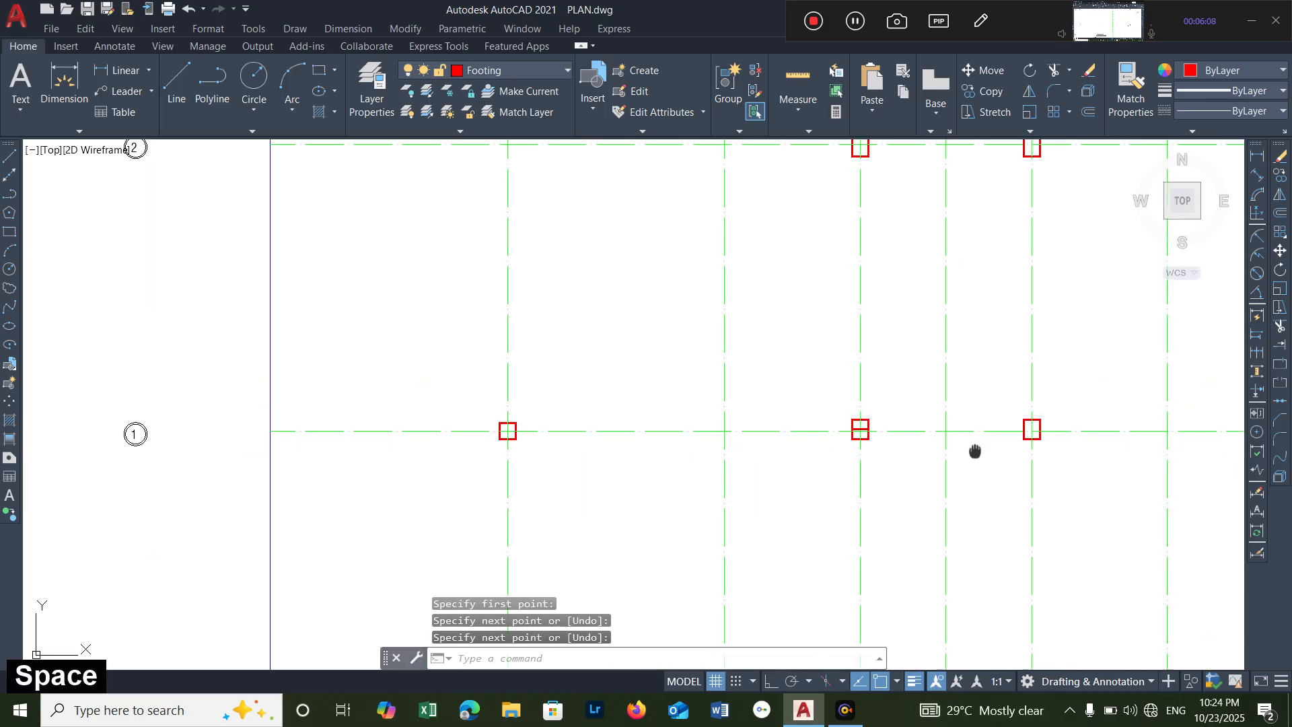
{"action": "middle_click_drag", "start_coordinate": [975, 451], "coordinate": [669, 448]}
{"action": "scroll", "coordinate": [740, 421], "scroll_direction": "up", "scroll_amount": 10}
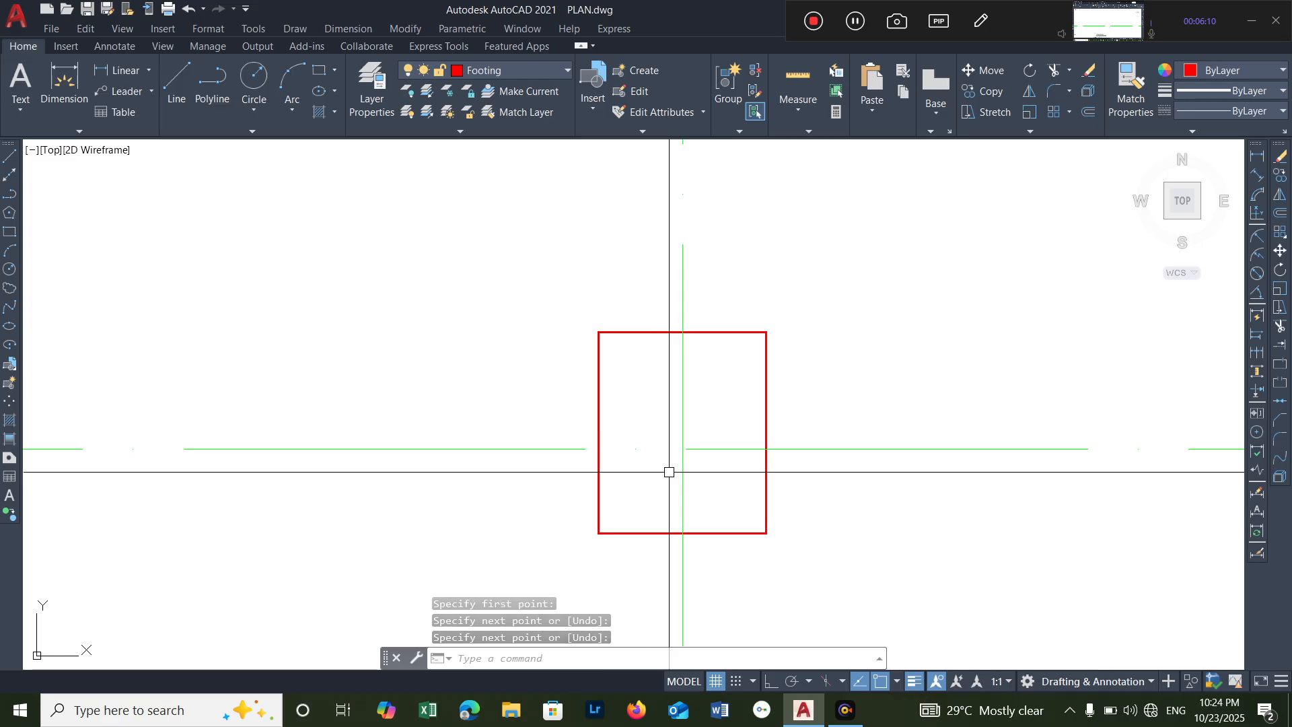
{"action": "key", "text": "space"}
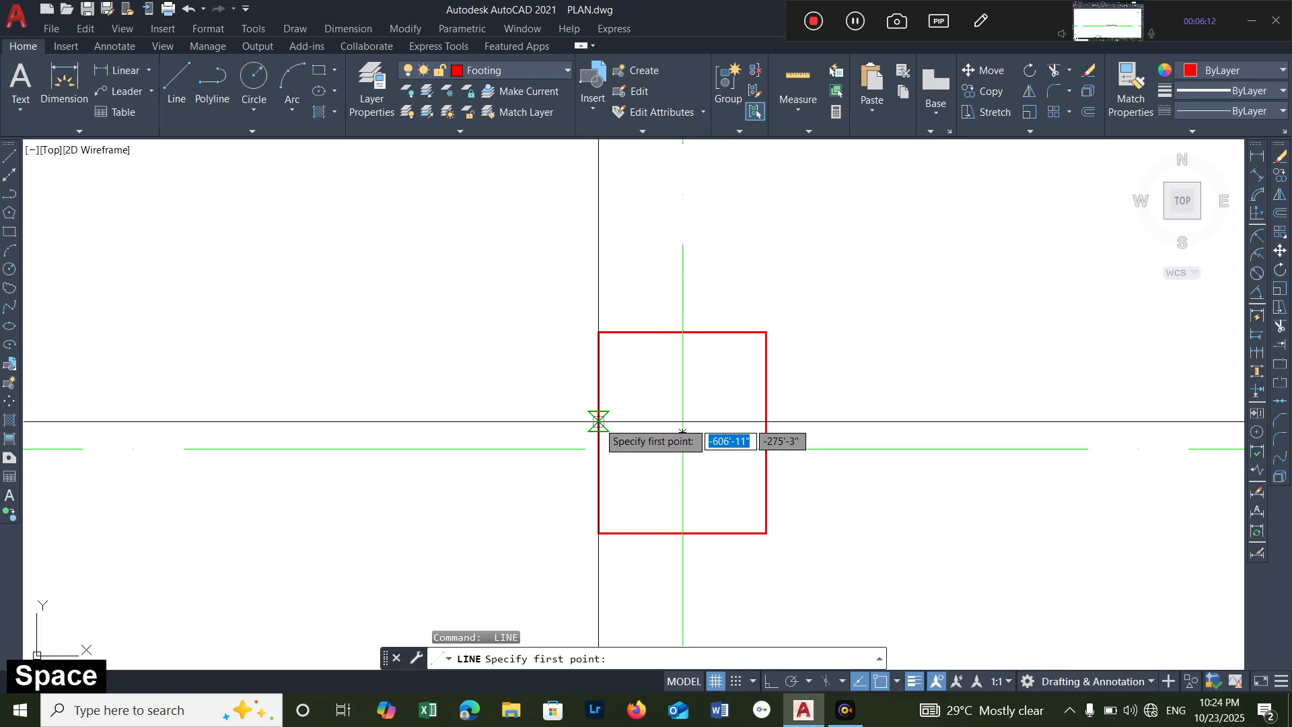
{"action": "left_click", "coordinate": [766, 431]}
{"action": "key", "text": "space"}
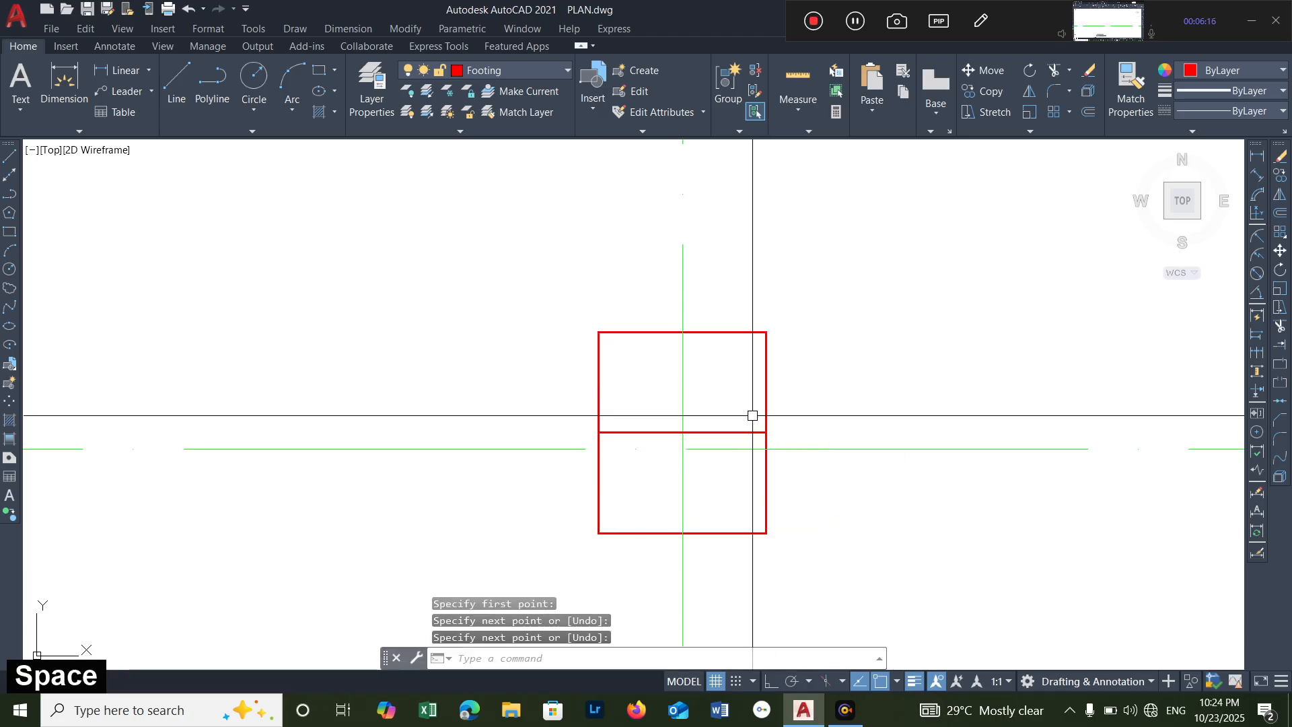
- Copy the 4' square footing from its centre onto the centre of the rightmost column on grid line 5
{"action": "scroll", "coordinate": [764, 412], "scroll_direction": "down", "scroll_amount": 6}
{"action": "scroll", "coordinate": [966, 423], "scroll_direction": "down", "scroll_amount": 6}
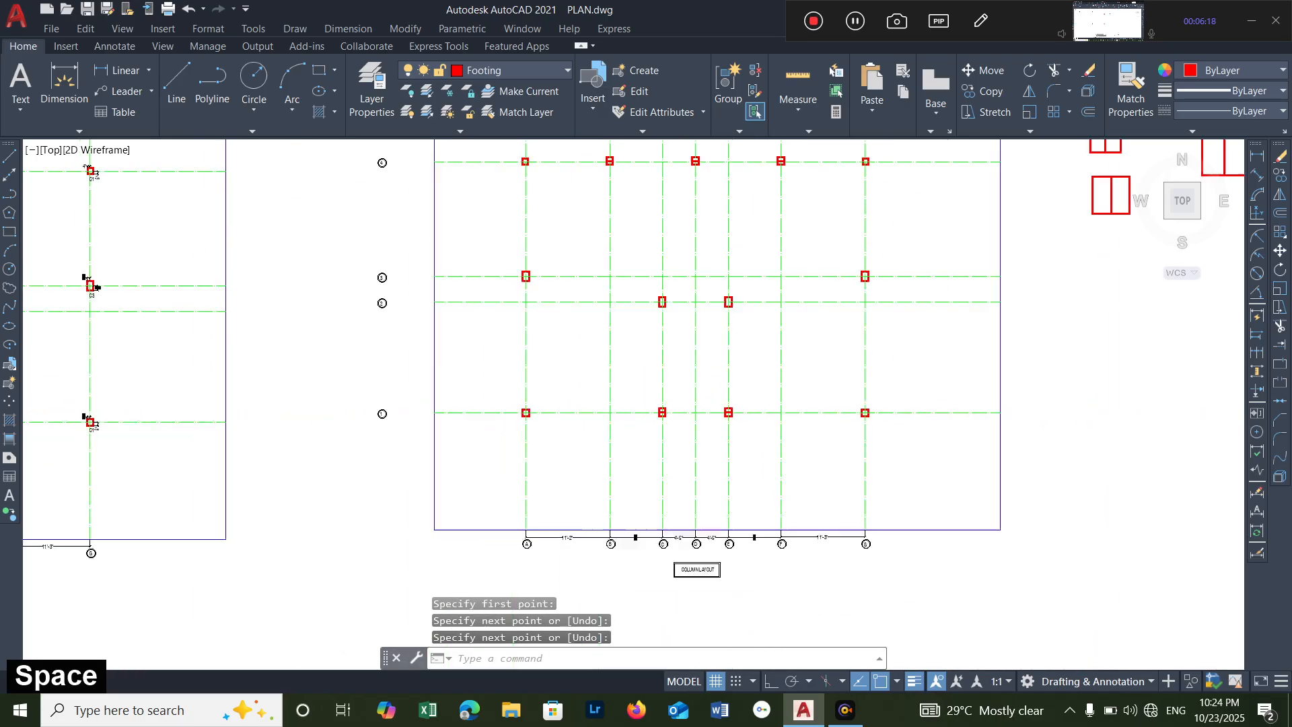
{"action": "middle_click_drag", "start_coordinate": [816, 409], "coordinate": [821, 463]}
{"action": "key", "text": "Escape"}
{"action": "key", "text": "Escape"}
{"action": "key", "text": "Escape"}
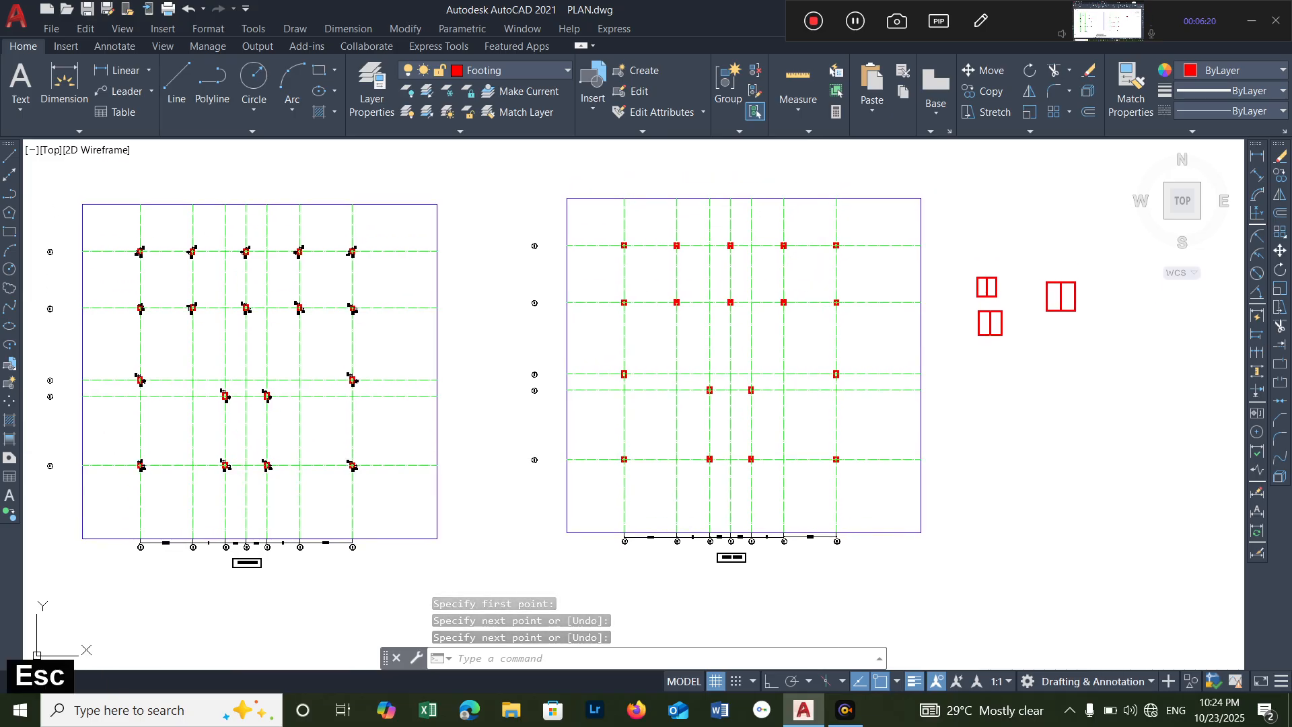
{"action": "scroll", "coordinate": [1001, 292], "scroll_direction": "up", "scroll_amount": 8}
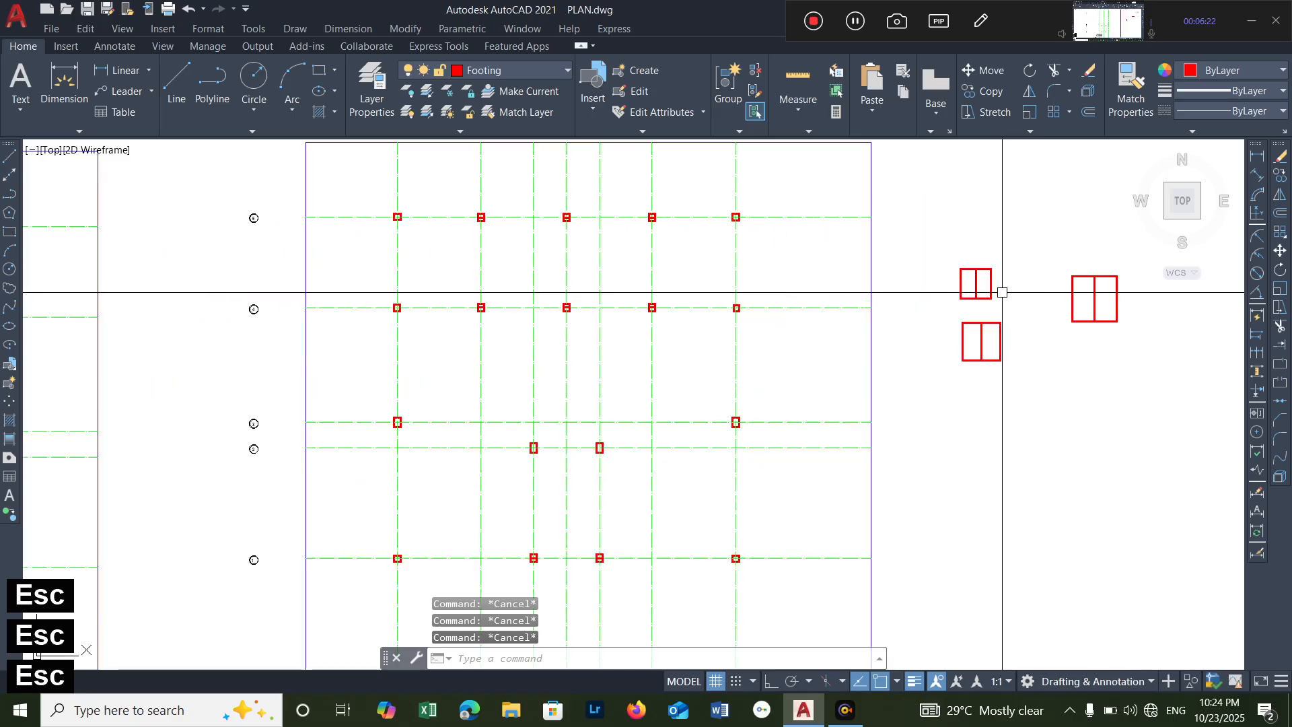
{"action": "middle_click_drag", "start_coordinate": [928, 297], "coordinate": [857, 367]}
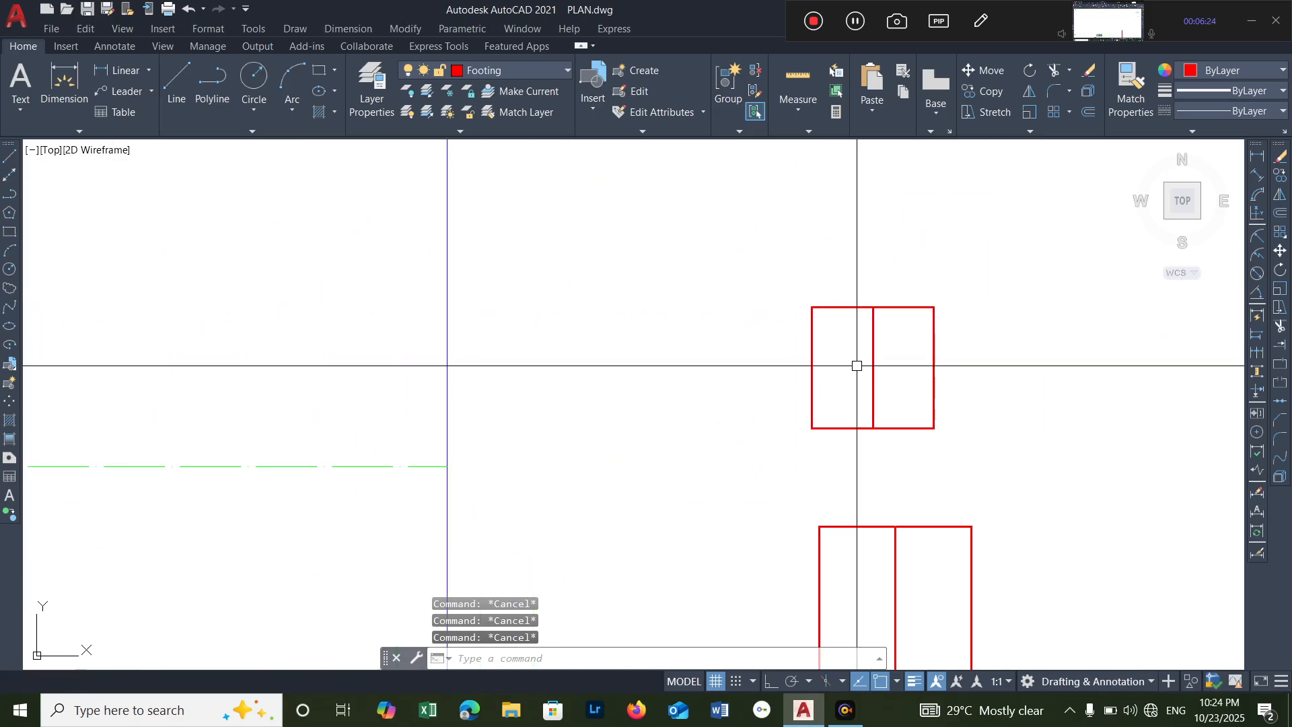
{"action": "left_click", "coordinate": [857, 306]}
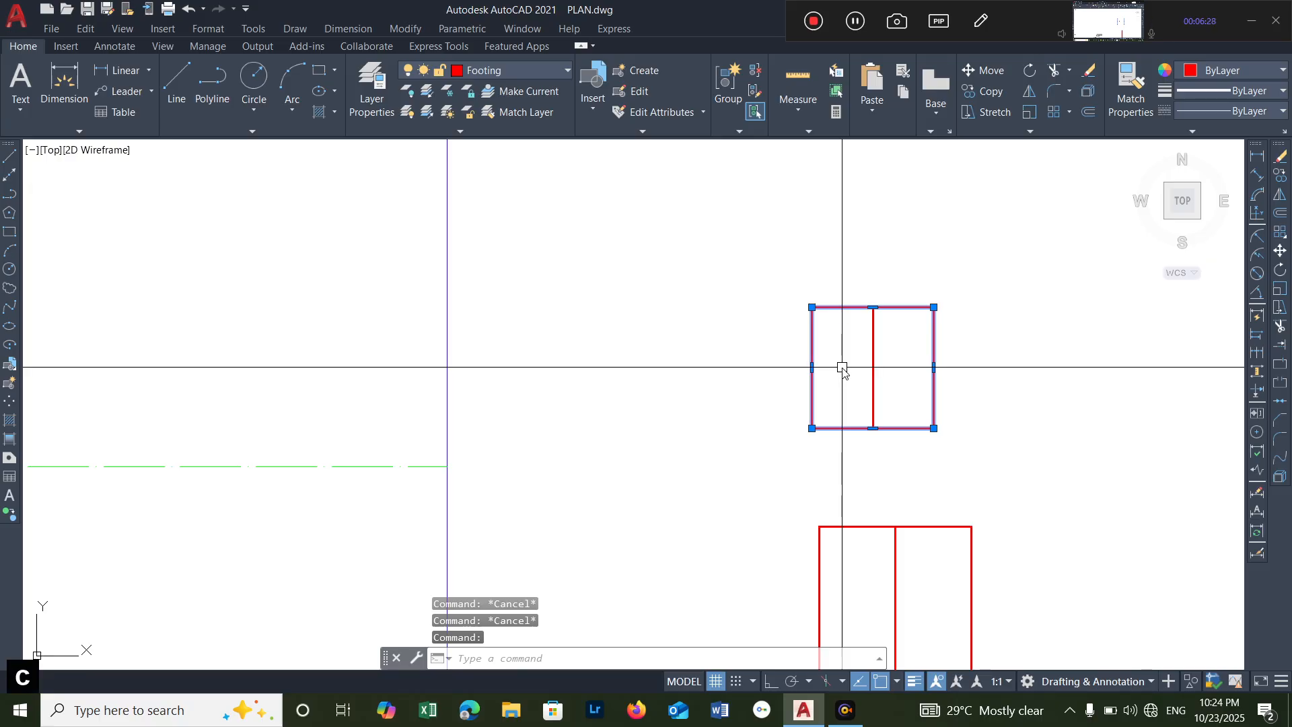
{"action": "type", "text": "CO"}
{"action": "key", "text": "Return"}
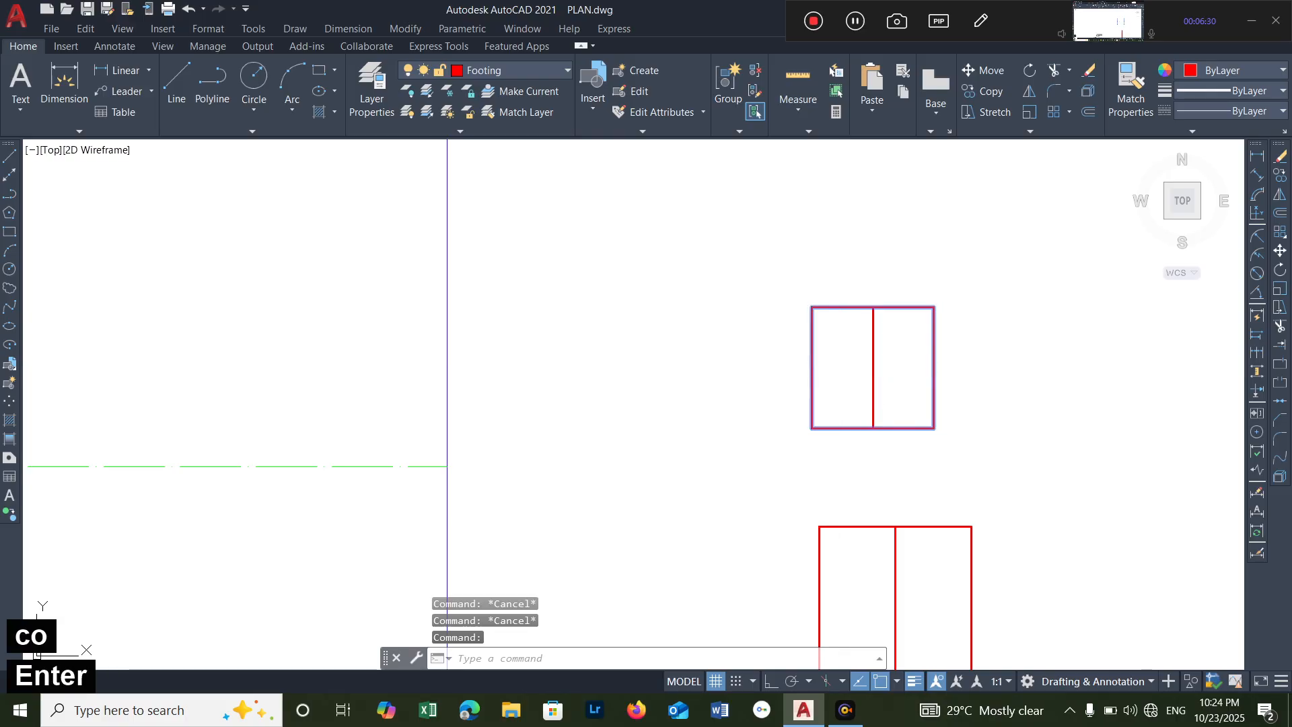
{"action": "left_click", "coordinate": [873, 368]}
{"action": "scroll", "coordinate": [874, 363], "scroll_direction": "down", "scroll_amount": 6}
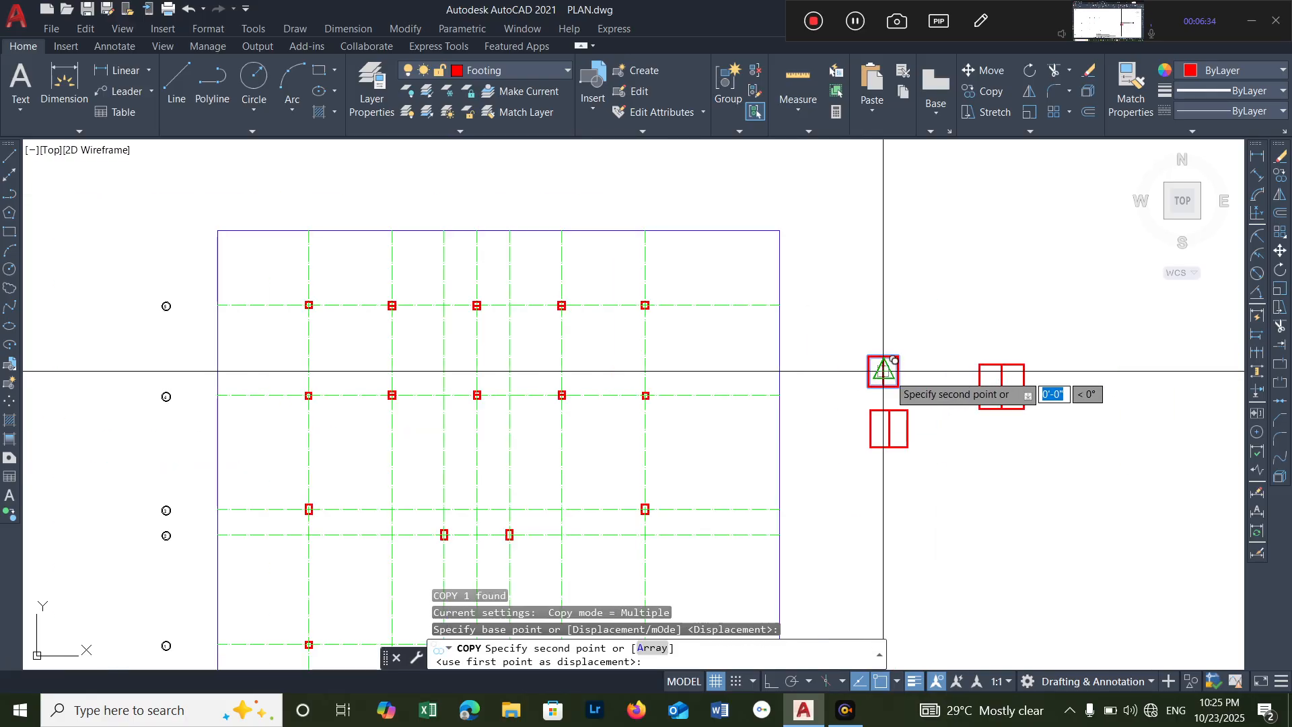
{"action": "scroll", "coordinate": [675, 310], "scroll_direction": "up", "scroll_amount": 6}
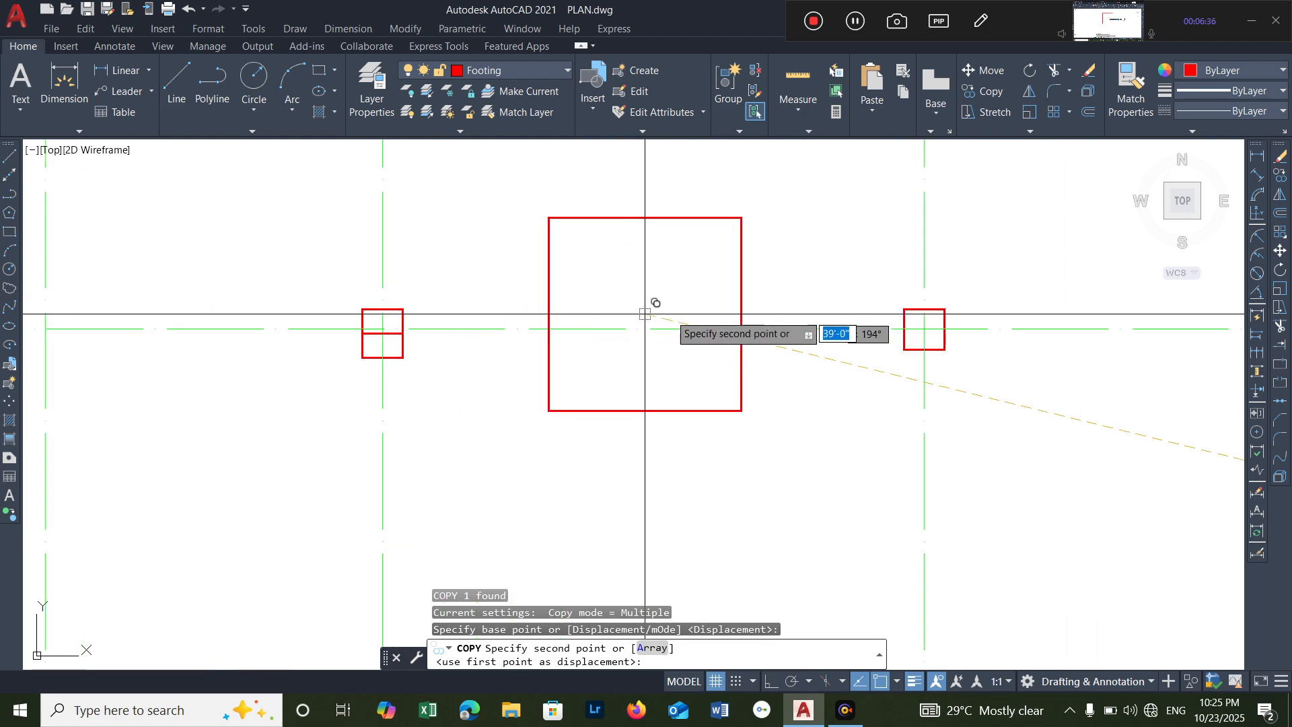
{"action": "scroll", "coordinate": [996, 317], "scroll_direction": "up", "scroll_amount": 2}
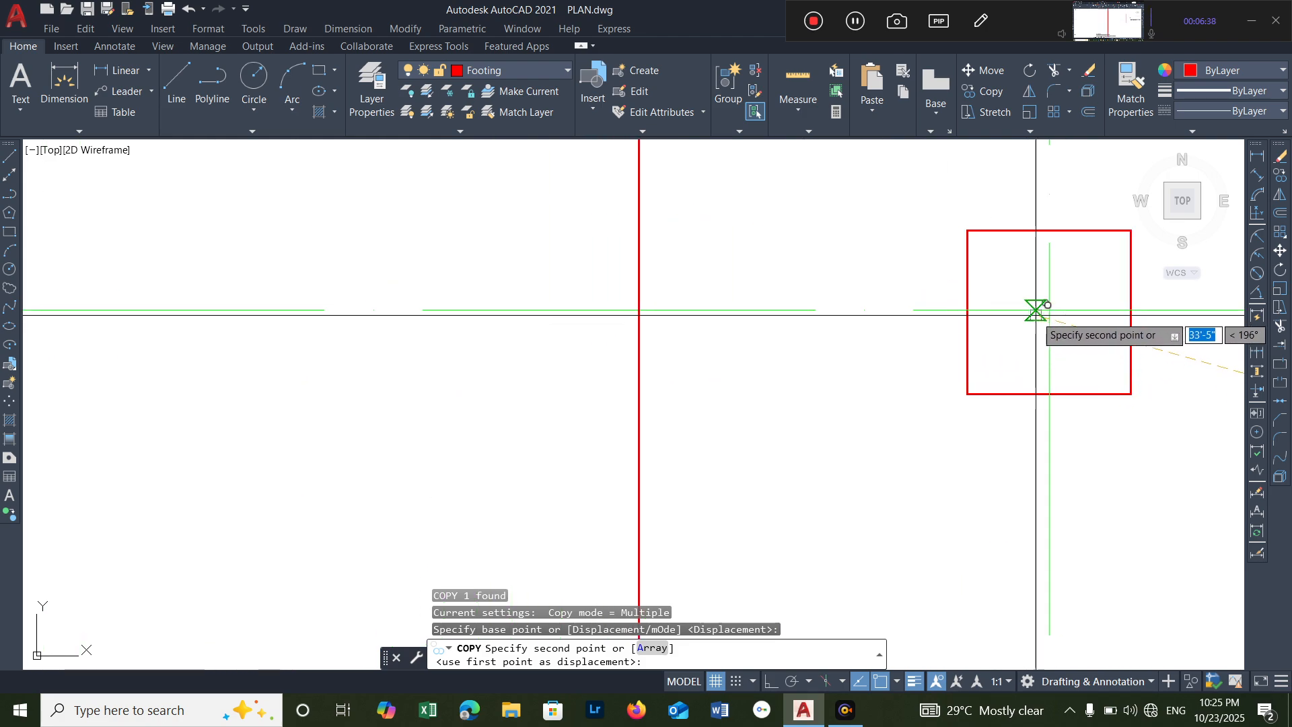
{"action": "scroll", "coordinate": [1048, 311], "scroll_direction": "down", "scroll_amount": 5}
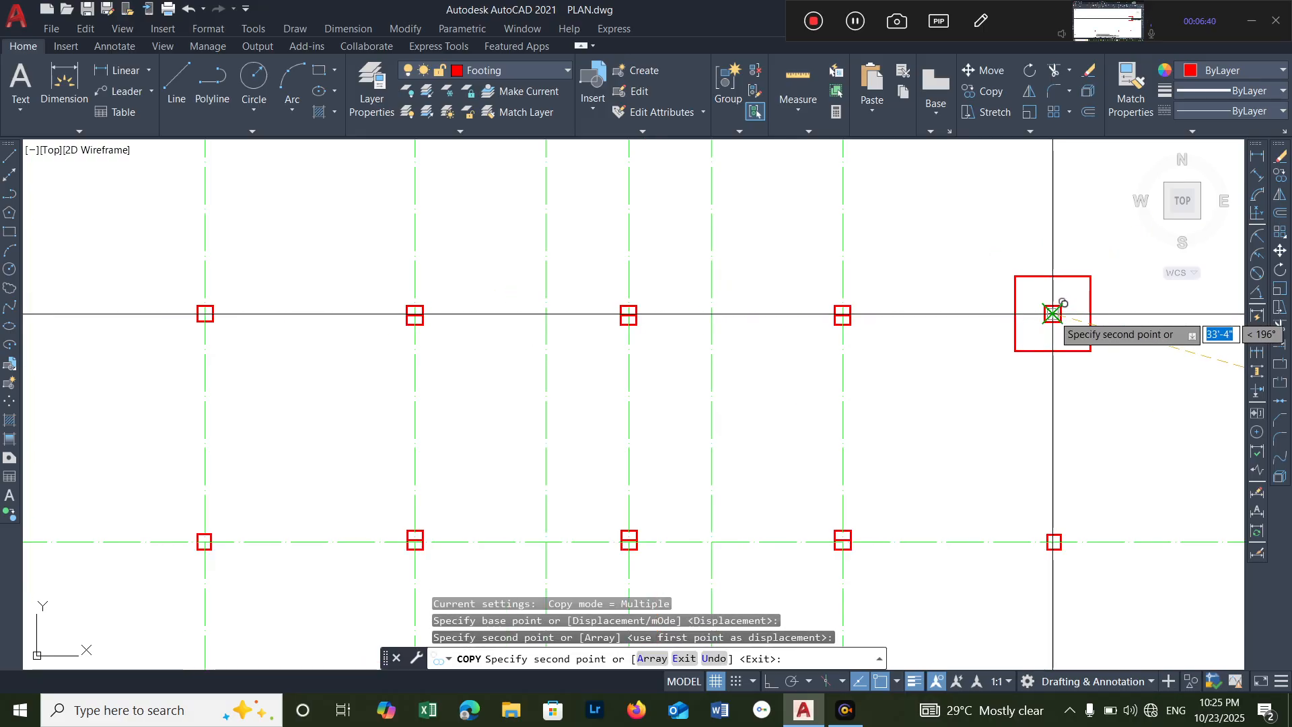
{"action": "left_click", "coordinate": [1053, 313]}
- Place another copy of the 4' footing on the centre of the leftmost column on grid line 5
{"action": "scroll", "coordinate": [287, 337], "scroll_direction": "down", "scroll_amount": 3}
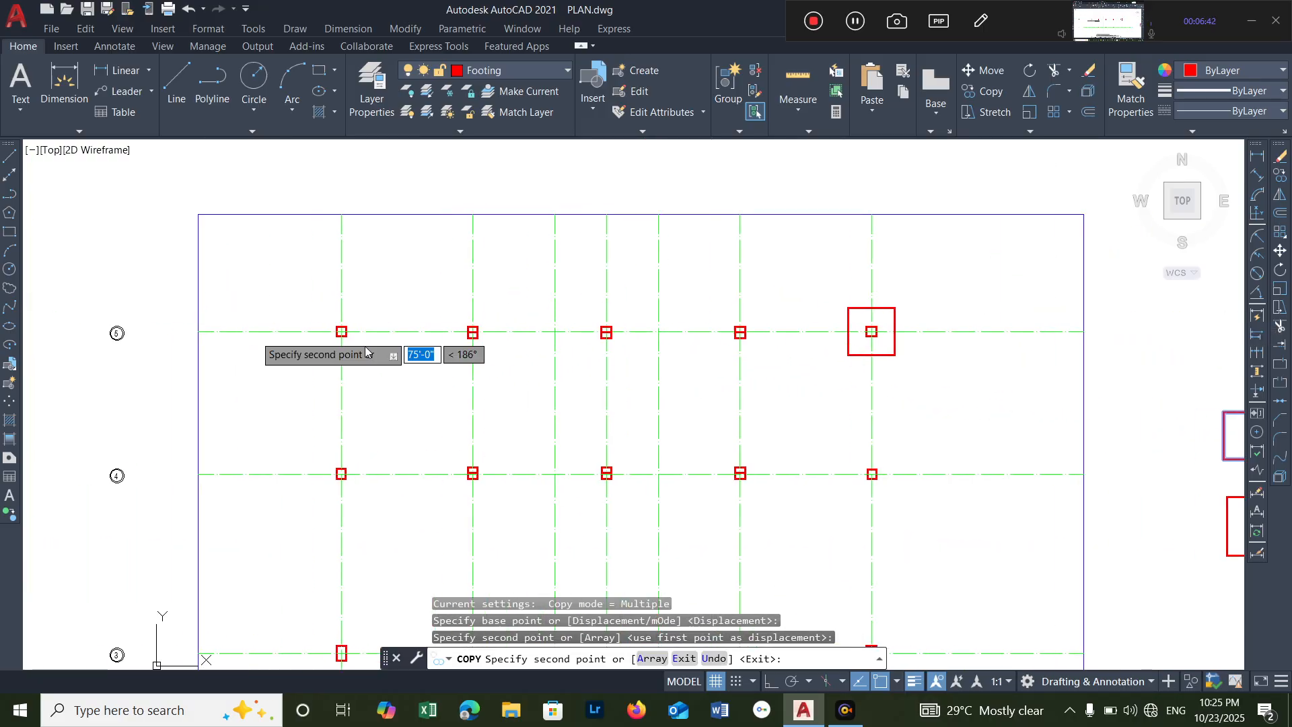
{"action": "scroll", "coordinate": [304, 326], "scroll_direction": "up", "scroll_amount": 8}
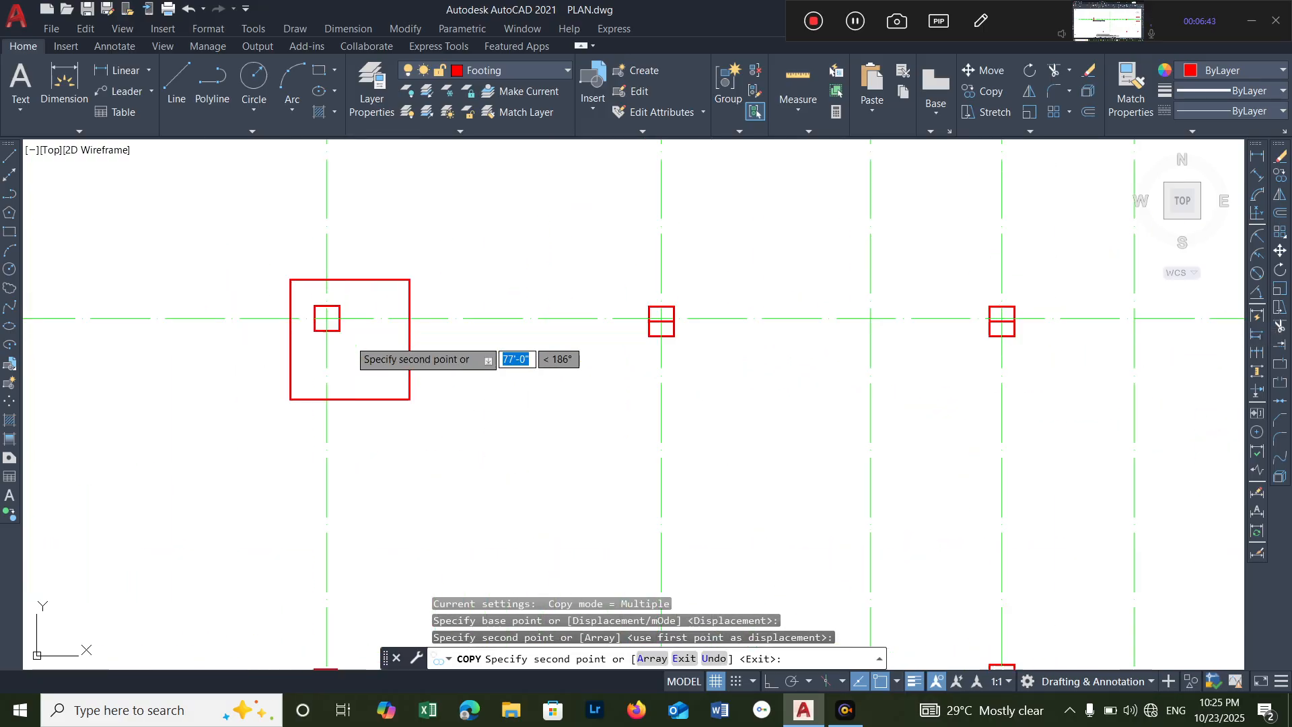
{"action": "left_click", "coordinate": [290, 285]}
{"action": "scroll", "coordinate": [317, 284], "scroll_direction": "down", "scroll_amount": 7}
{"action": "scroll", "coordinate": [343, 276], "scroll_direction": "down", "scroll_amount": 3}
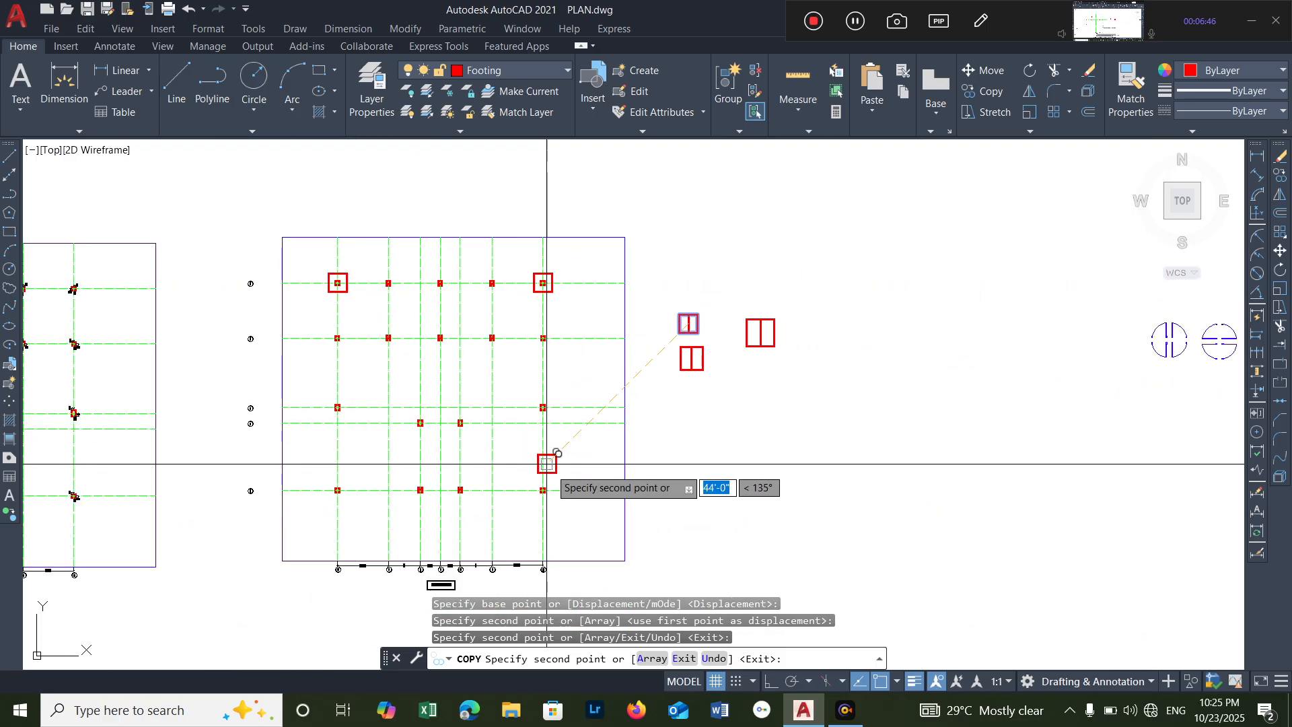
- Place copies of the 4' footing on the centres of the rightmost and leftmost columns on grid line 1
{"action": "scroll", "coordinate": [498, 464], "scroll_direction": "up", "scroll_amount": 8}
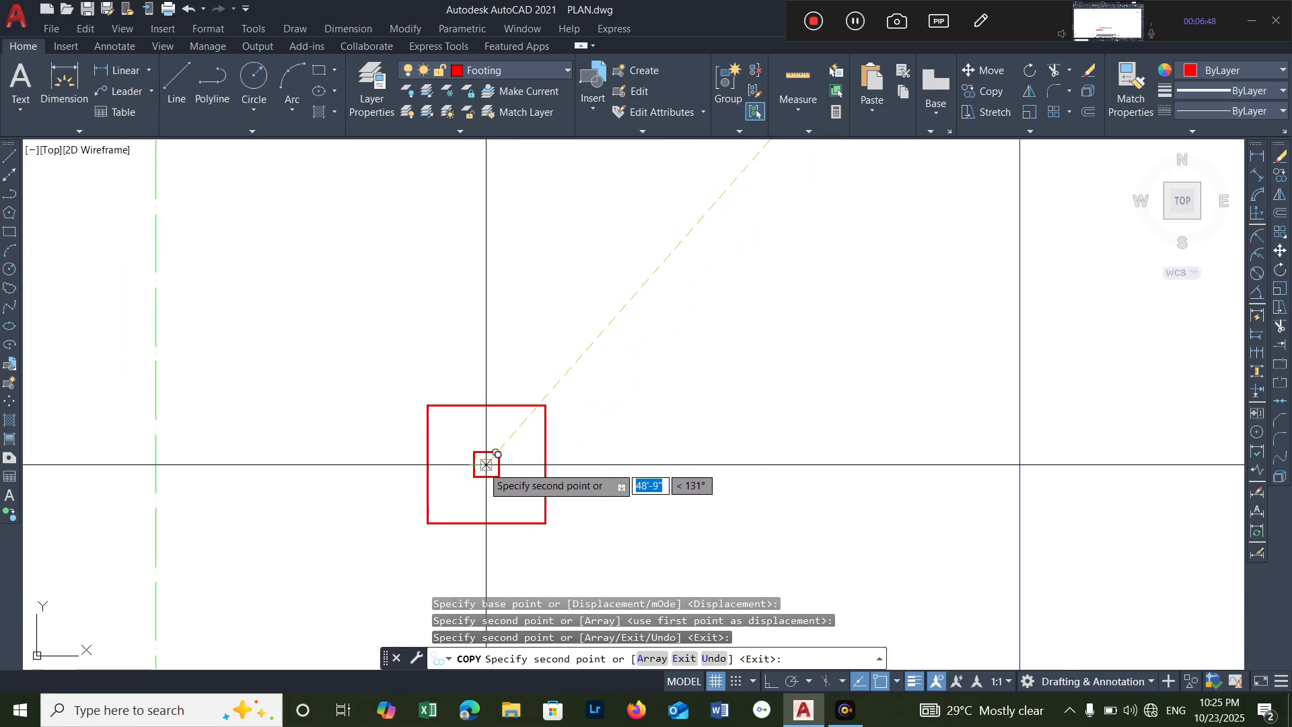
{"action": "left_click", "coordinate": [486, 464]}
{"action": "scroll", "coordinate": [491, 461], "scroll_direction": "down", "scroll_amount": 4}
{"action": "scroll", "coordinate": [217, 470], "scroll_direction": "down", "scroll_amount": 3}
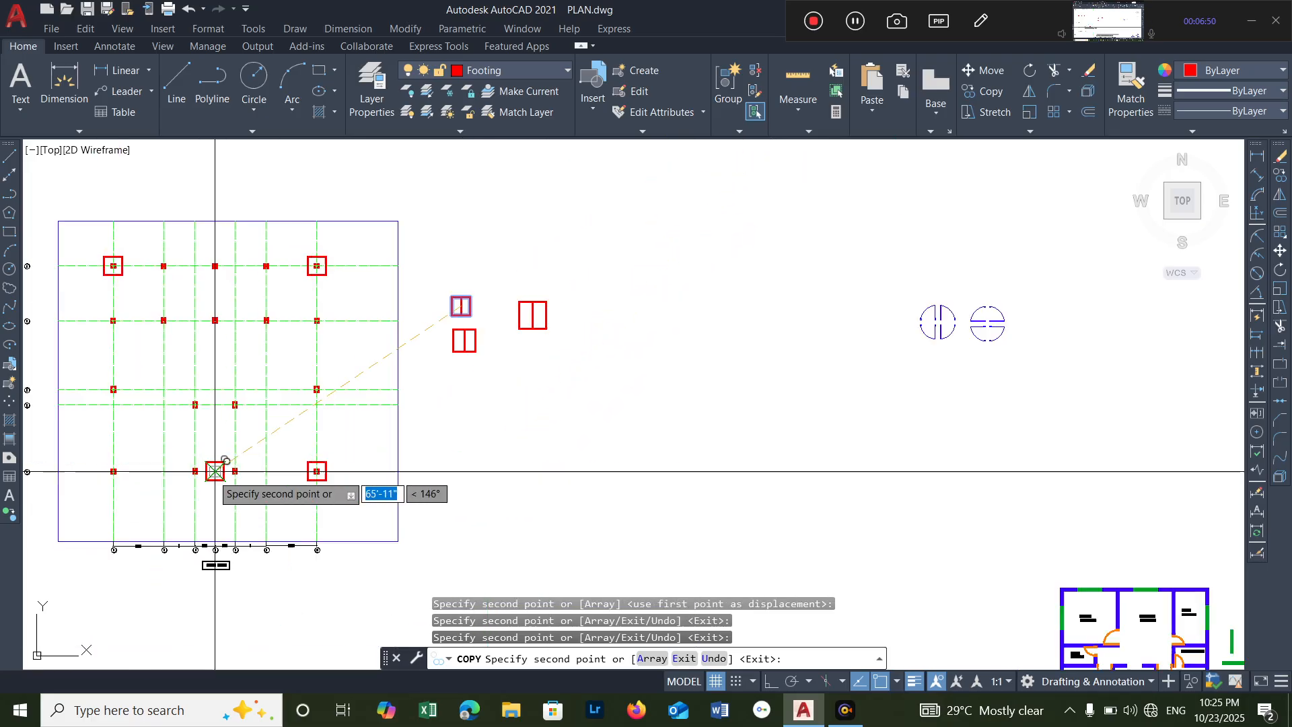
{"action": "middle_click_drag", "start_coordinate": [217, 470], "coordinate": [391, 471]}
{"action": "scroll", "coordinate": [278, 470], "scroll_direction": "up", "scroll_amount": 2}
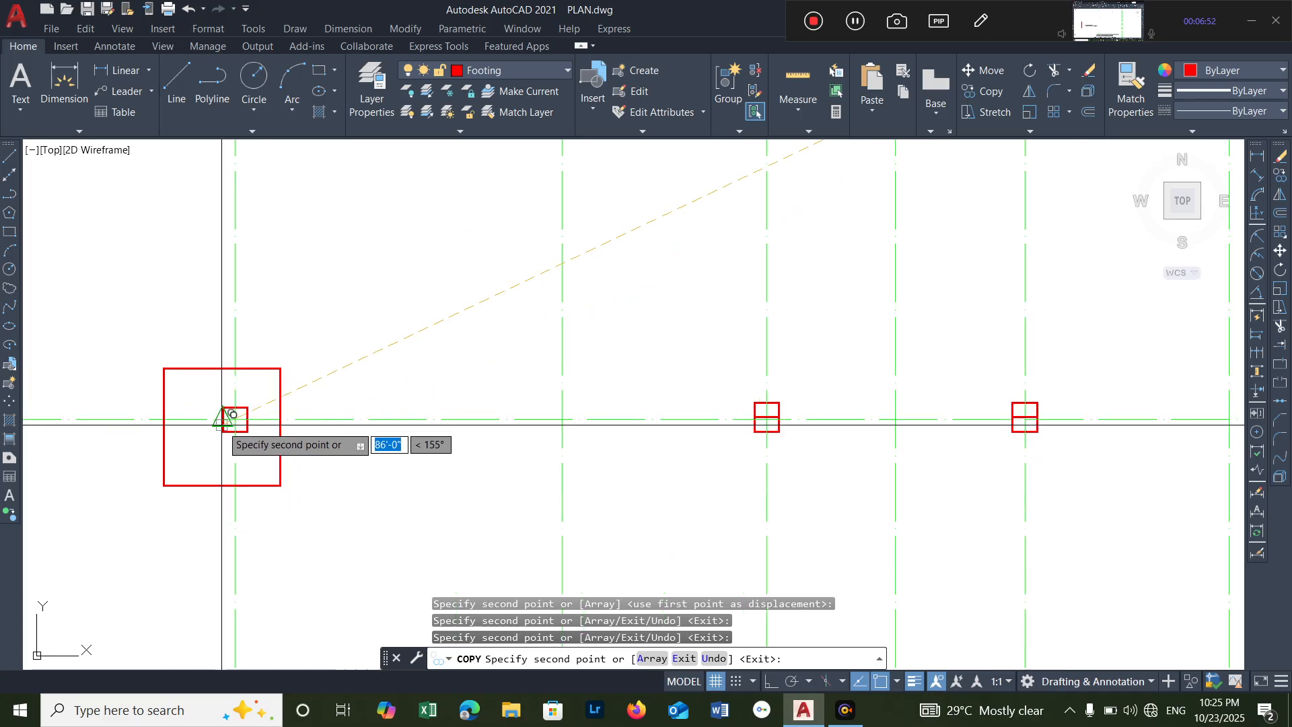
- Place copies of the 4' footing on the centres of the rightmost and leftmost columns on grid line 4
{"action": "scroll", "coordinate": [245, 408], "scroll_direction": "down", "scroll_amount": 6}
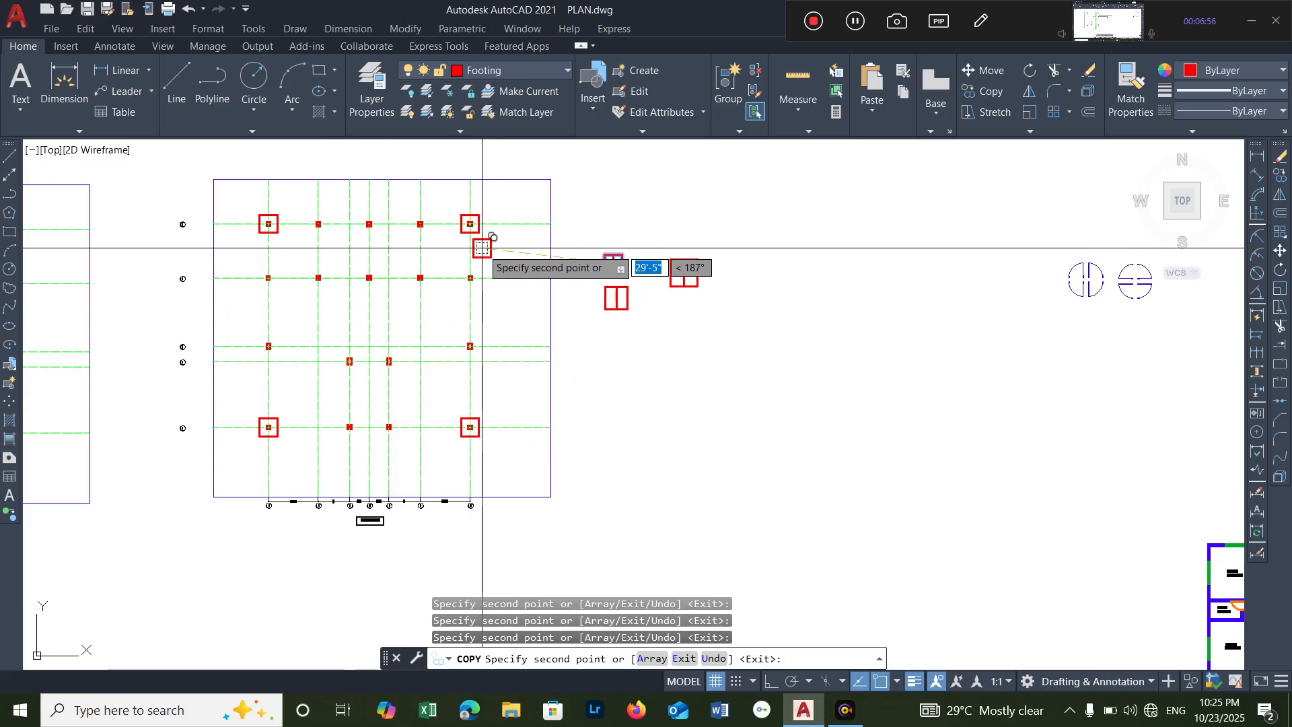
{"action": "scroll", "coordinate": [482, 249], "scroll_direction": "up", "scroll_amount": 5}
{"action": "scroll", "coordinate": [432, 325], "scroll_direction": "up", "scroll_amount": 6}
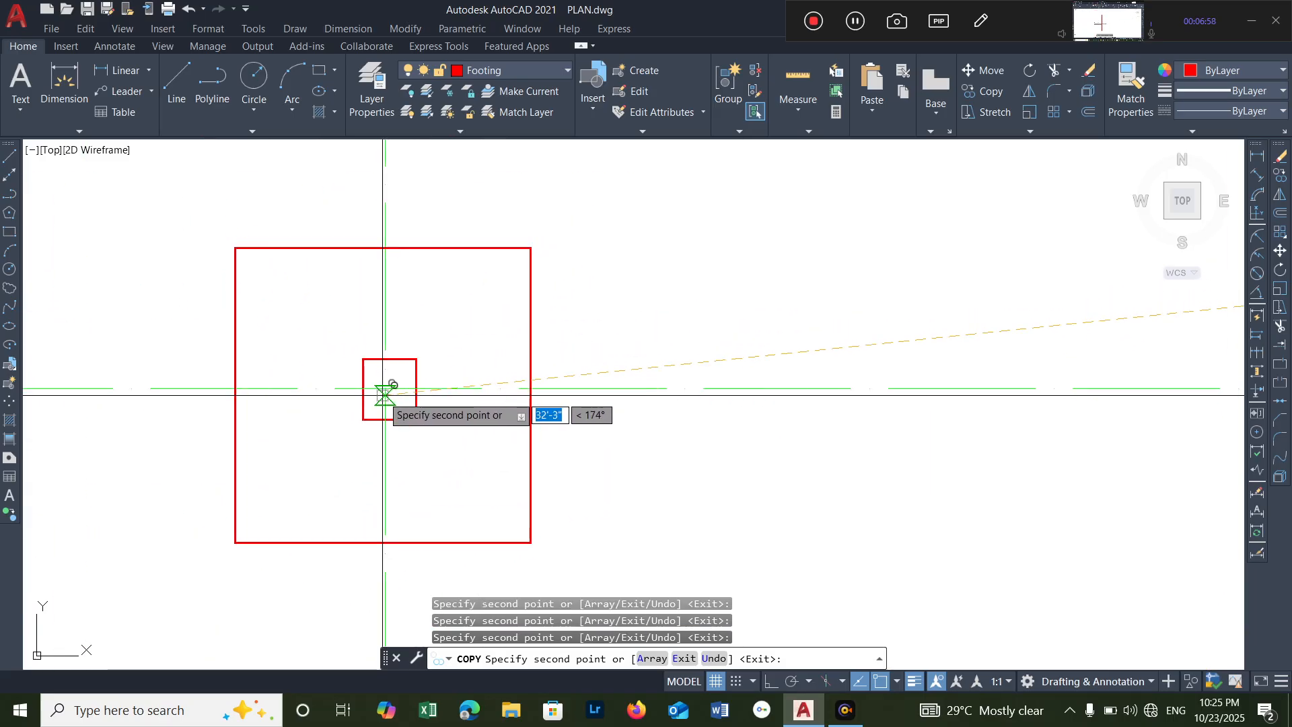
{"action": "scroll", "coordinate": [602, 336], "scroll_direction": "down", "scroll_amount": 6}
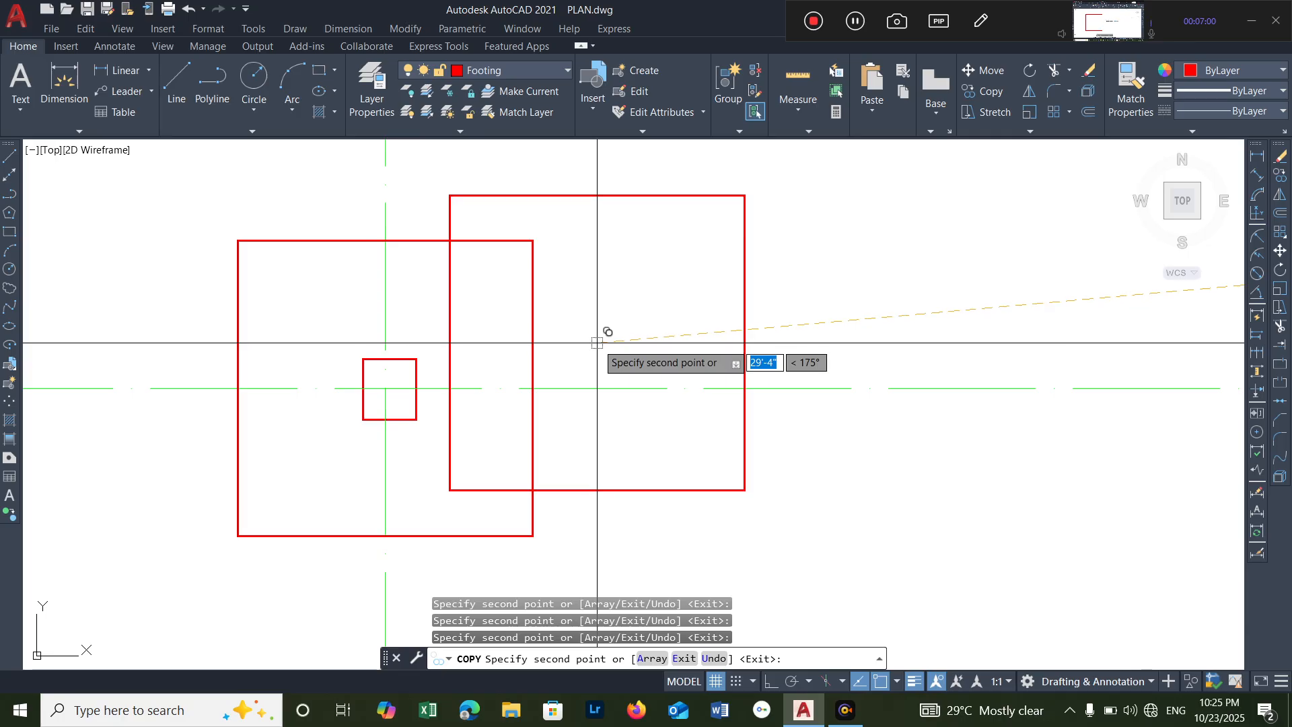
{"action": "scroll", "coordinate": [592, 377], "scroll_direction": "down", "scroll_amount": 5}
{"action": "scroll", "coordinate": [401, 327], "scroll_direction": "up", "scroll_amount": 8}
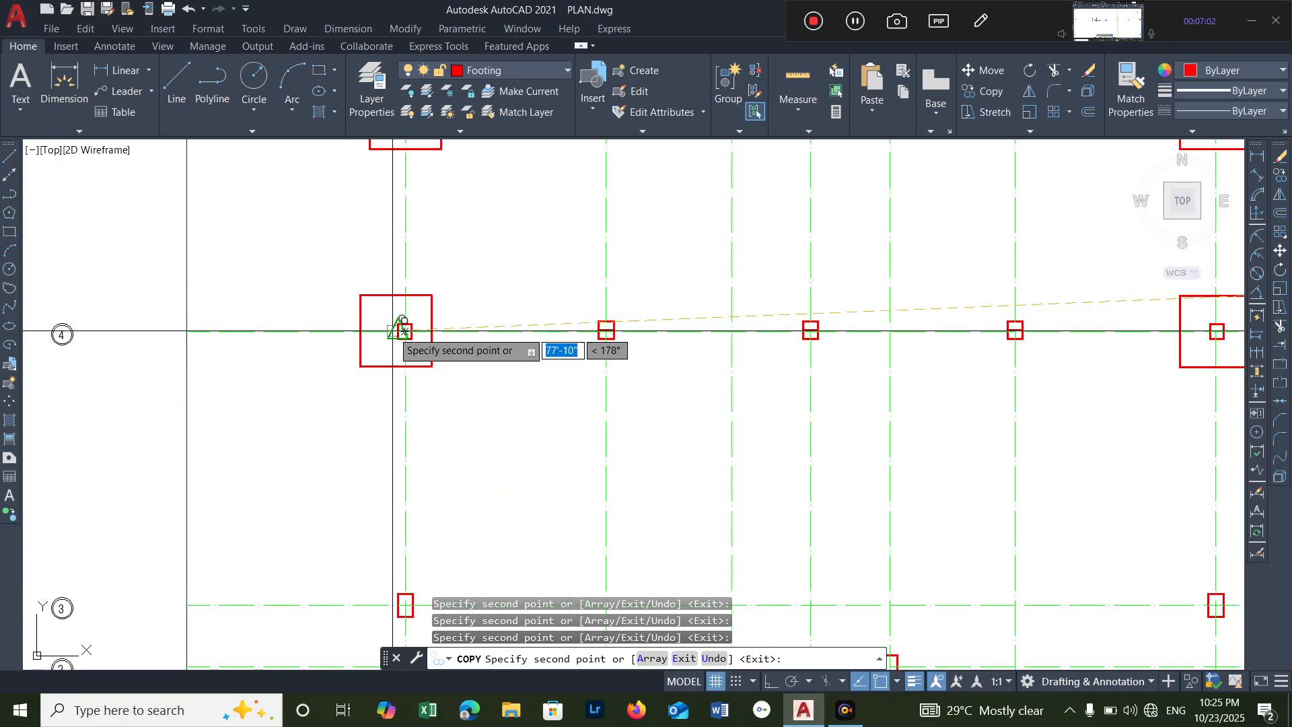
- Place copies of the 4' footing on the two inner columns on grid line 1 and finish copying
{"action": "scroll", "coordinate": [437, 328], "scroll_direction": "down", "scroll_amount": 8}
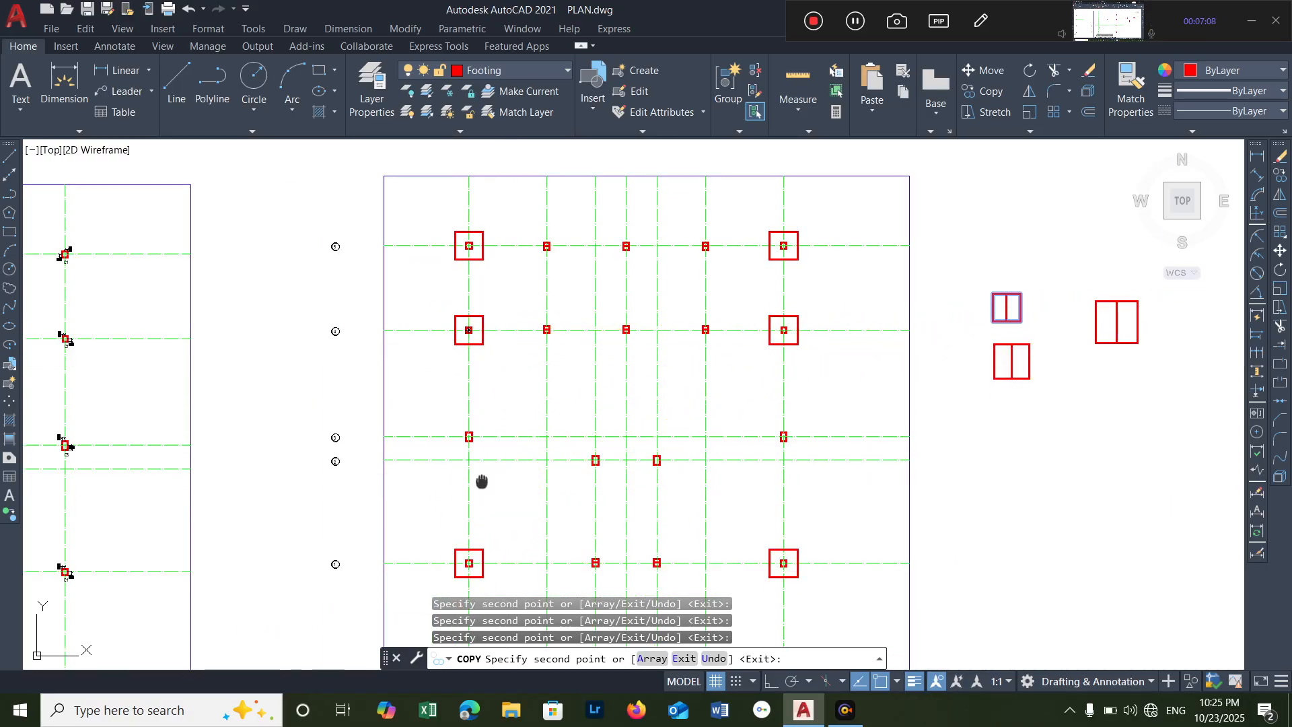
{"action": "middle_click_drag", "start_coordinate": [482, 482], "coordinate": [453, 447]}
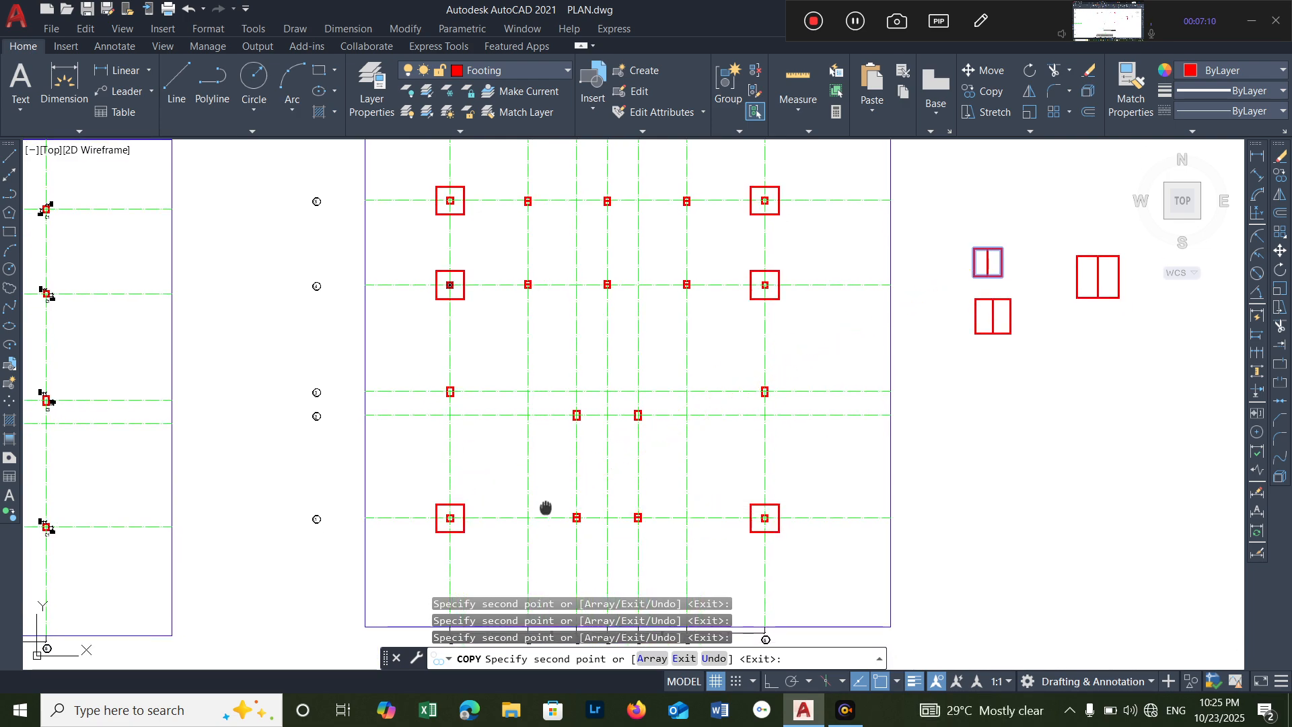
{"action": "middle_click_drag", "start_coordinate": [546, 507], "coordinate": [528, 416]}
{"action": "scroll", "coordinate": [561, 358], "scroll_direction": "up", "scroll_amount": 7}
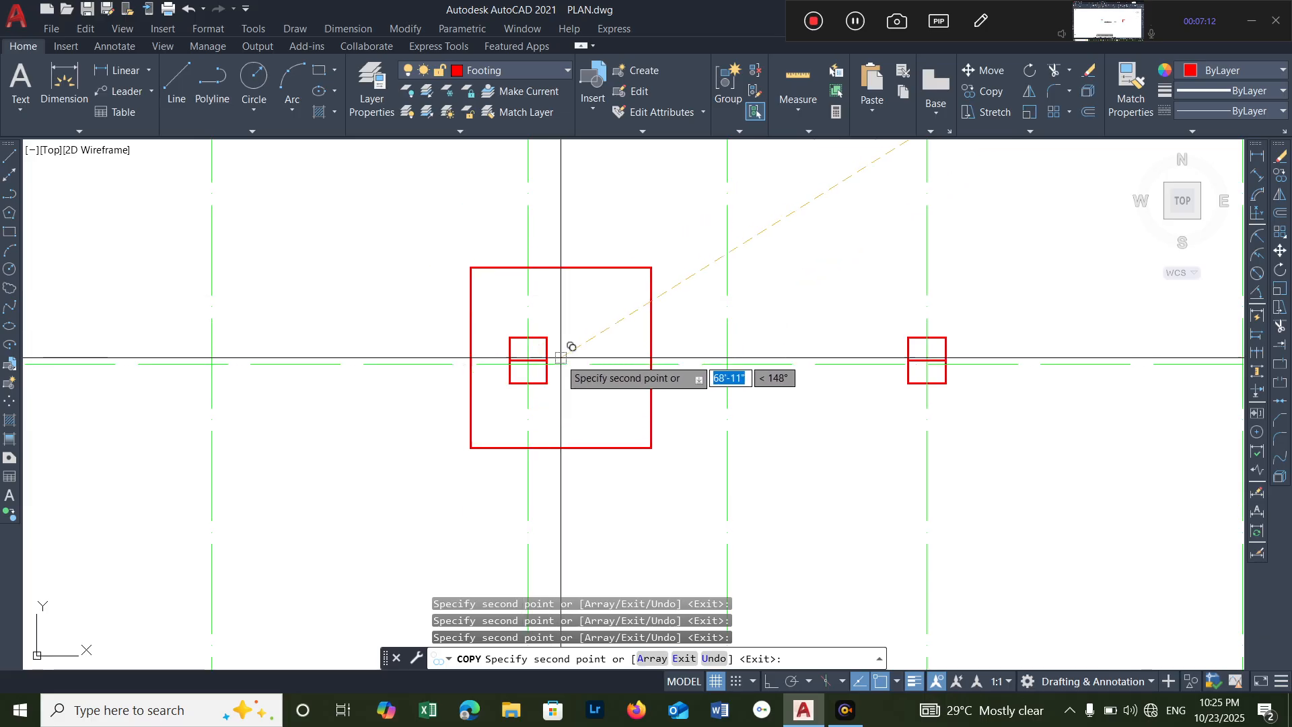
{"action": "scroll", "coordinate": [528, 364], "scroll_direction": "up", "scroll_amount": 4}
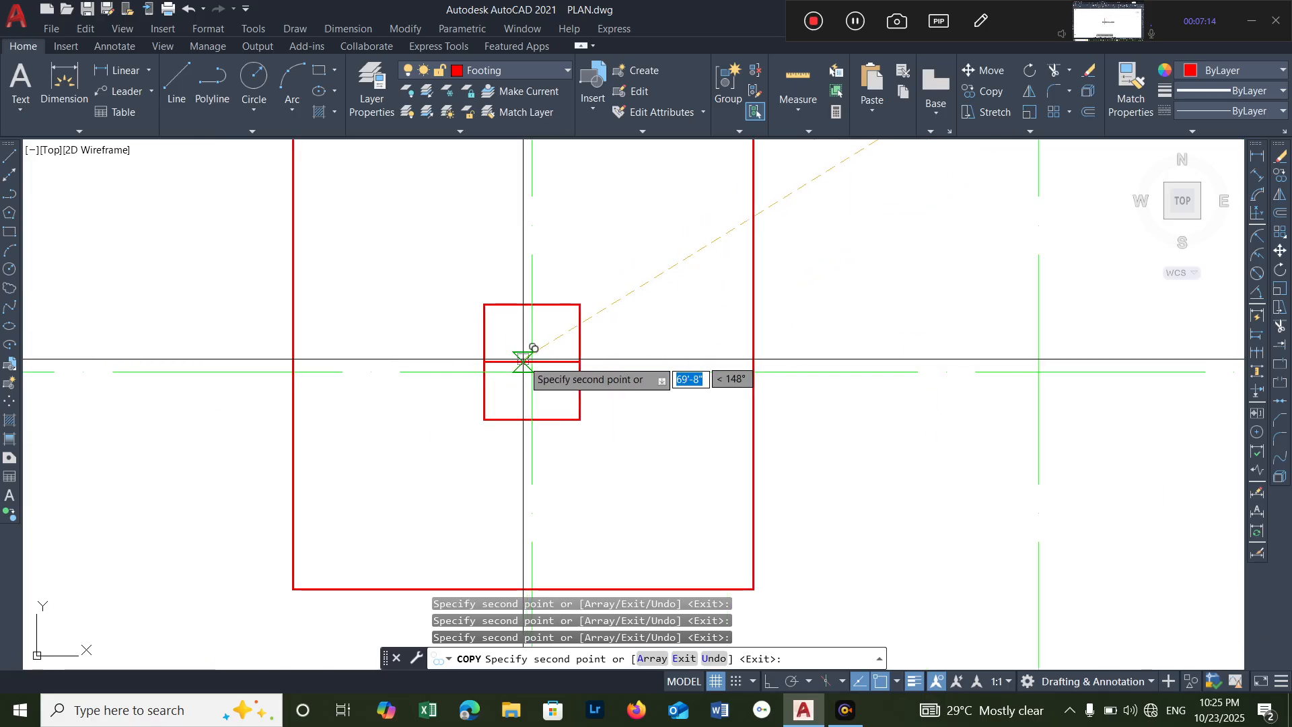
{"action": "scroll", "coordinate": [531, 361], "scroll_direction": "down", "scroll_amount": 6}
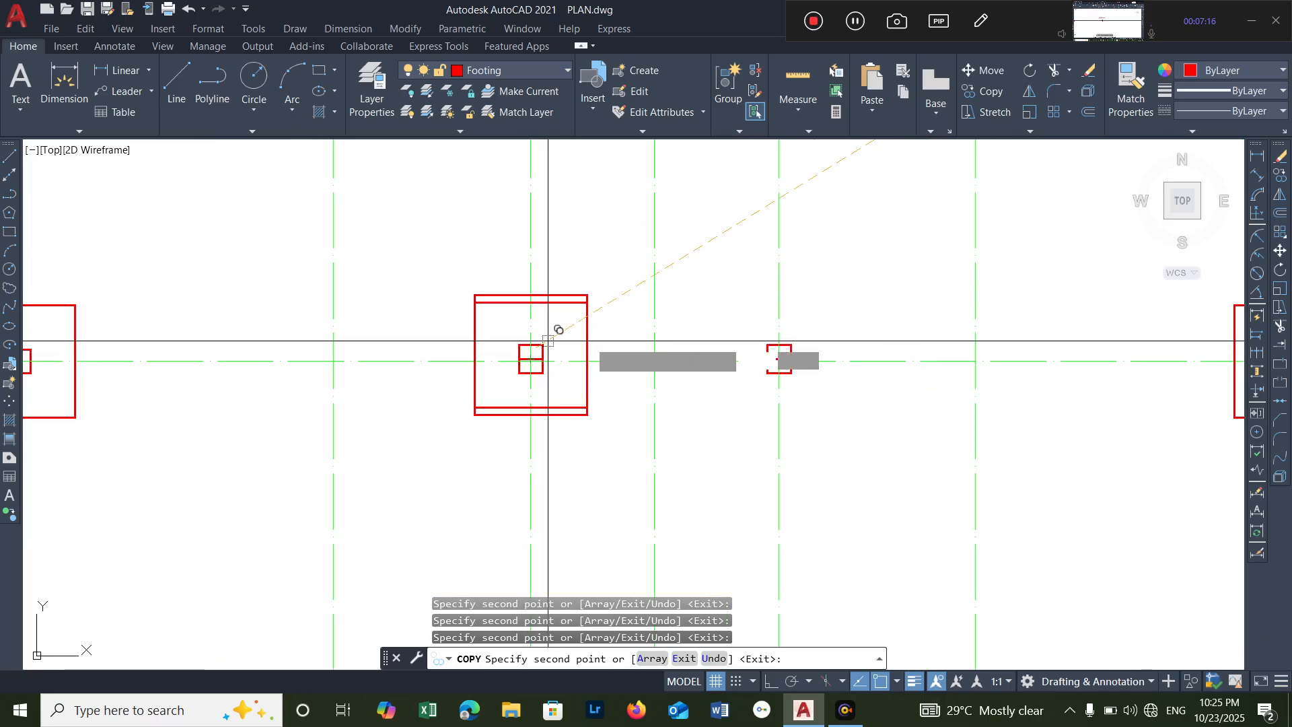
{"action": "scroll", "coordinate": [807, 348], "scroll_direction": "up", "scroll_amount": 6}
{"action": "scroll", "coordinate": [809, 351], "scroll_direction": "down", "scroll_amount": 7}
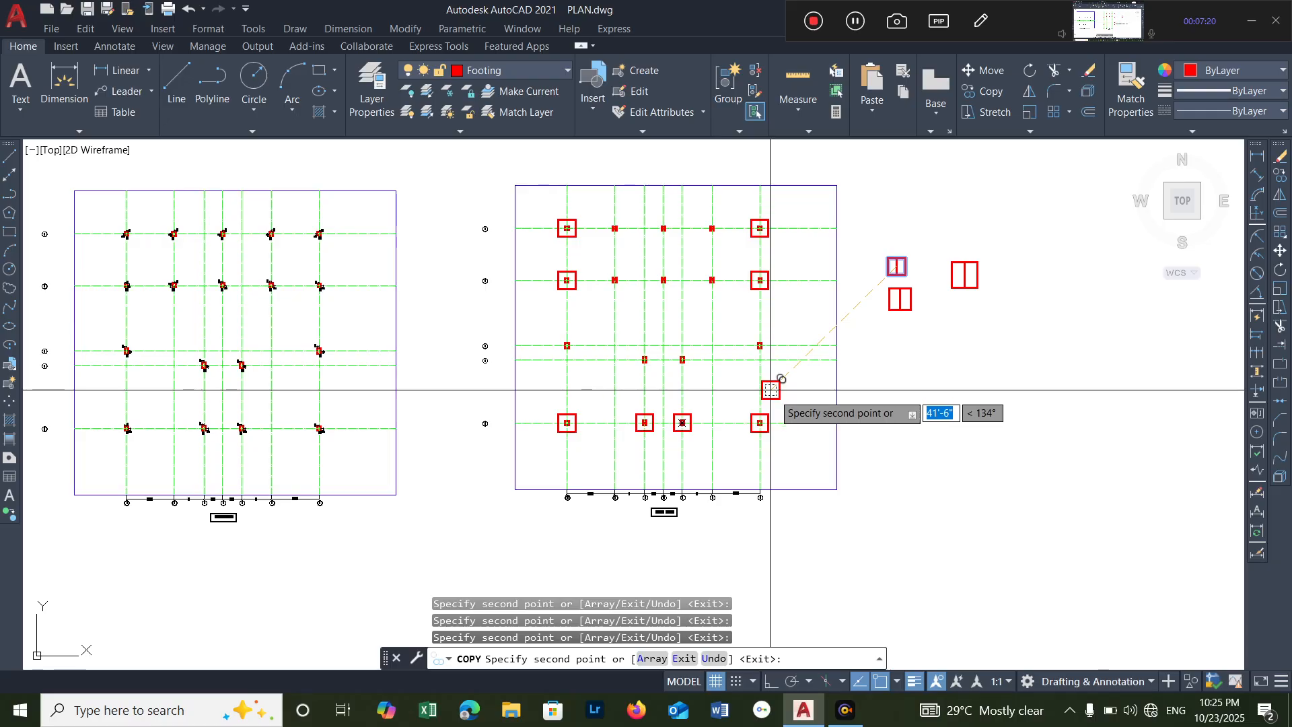
{"action": "key", "text": "Escape"}
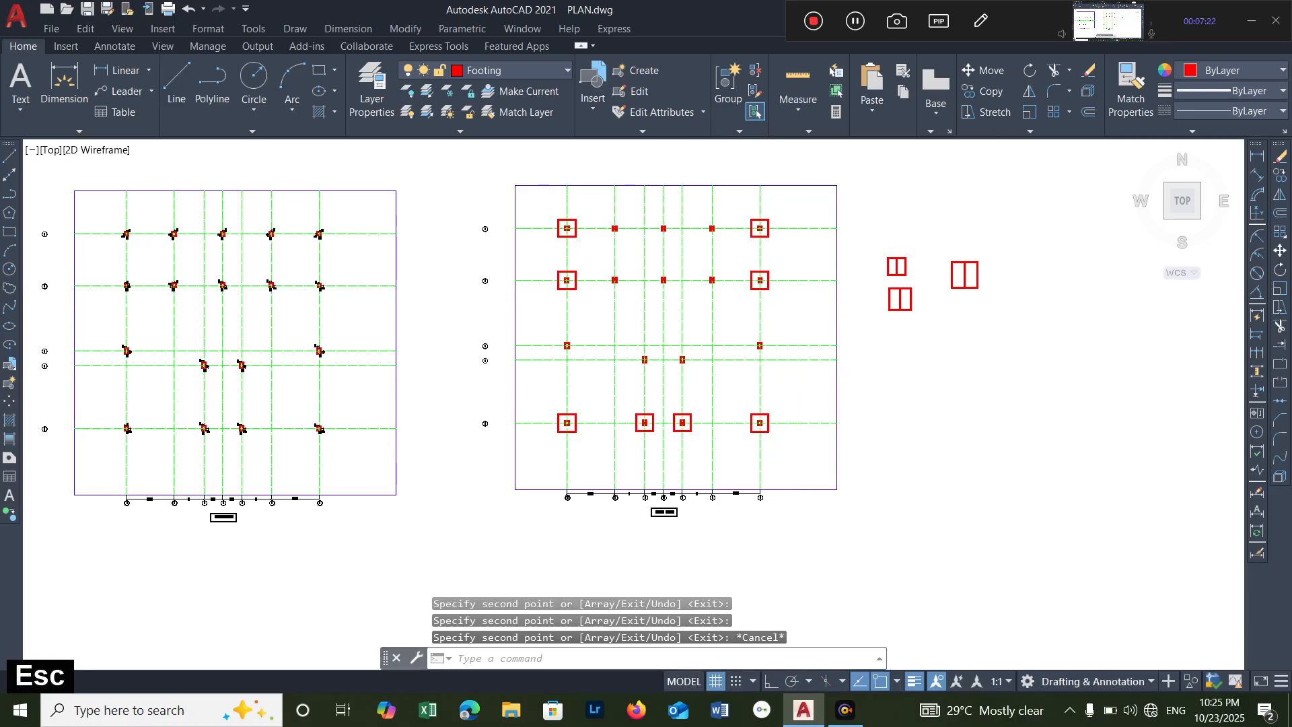
- Copy the 5' square footing from its centre onto the midline centre of the fourth column from the left on grid line 5
{"action": "scroll", "coordinate": [971, 296], "scroll_direction": "up", "scroll_amount": 2}
{"action": "scroll", "coordinate": [854, 302], "scroll_direction": "up", "scroll_amount": 4}
{"action": "scroll", "coordinate": [841, 300], "scroll_direction": "down", "scroll_amount": 2}
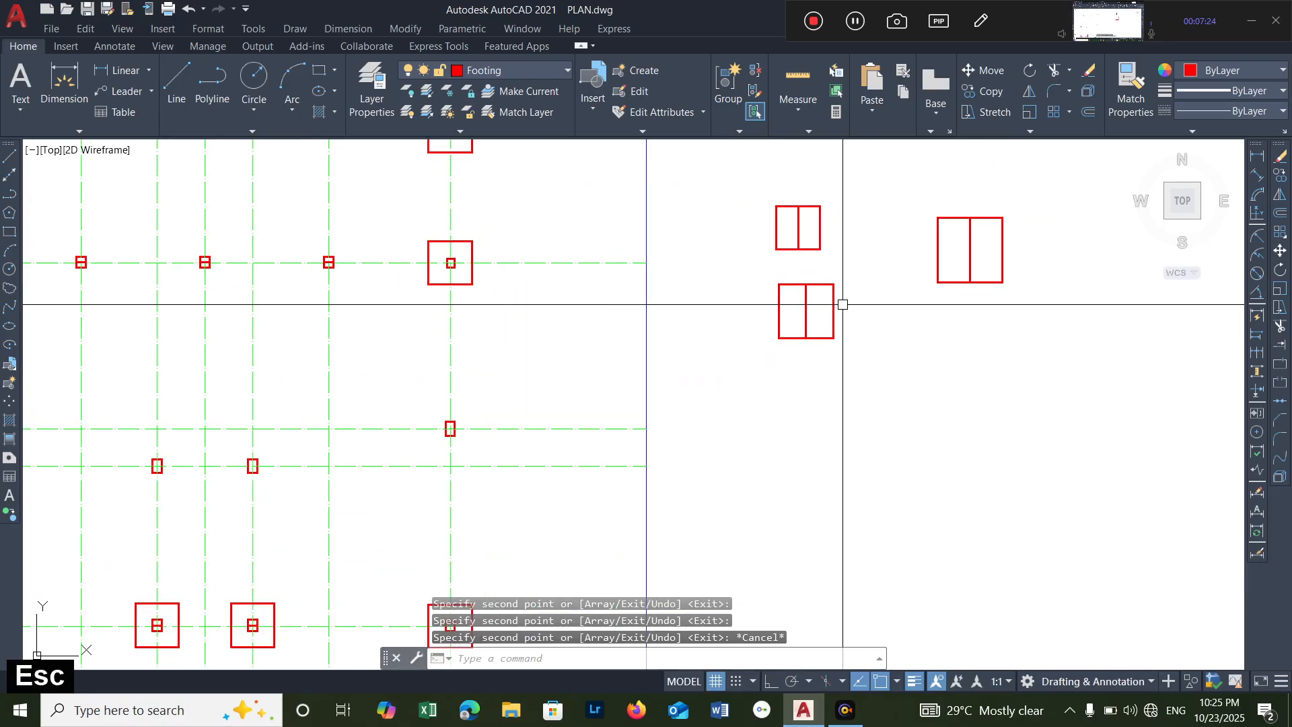
{"action": "left_click", "coordinate": [837, 337]}
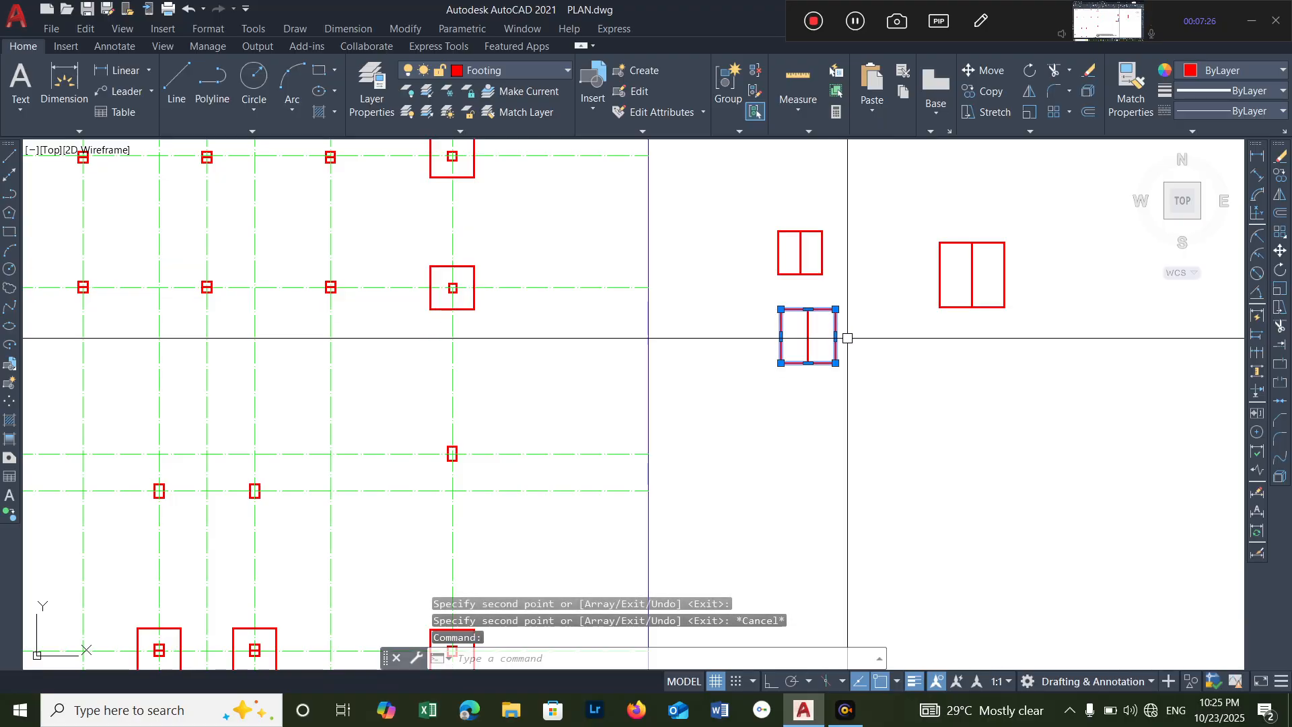
{"action": "scroll", "coordinate": [855, 342], "scroll_direction": "up", "scroll_amount": 2}
{"action": "type", "text": "o"}
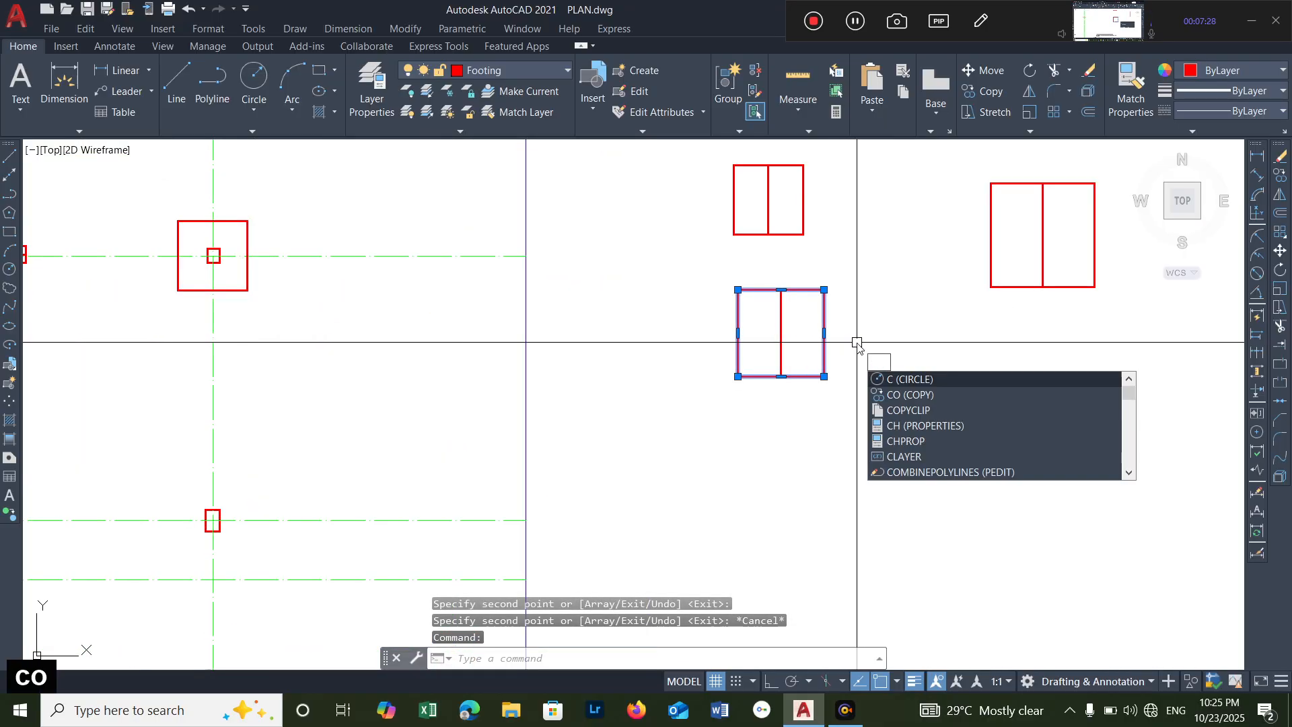
{"action": "key", "text": "Return"}
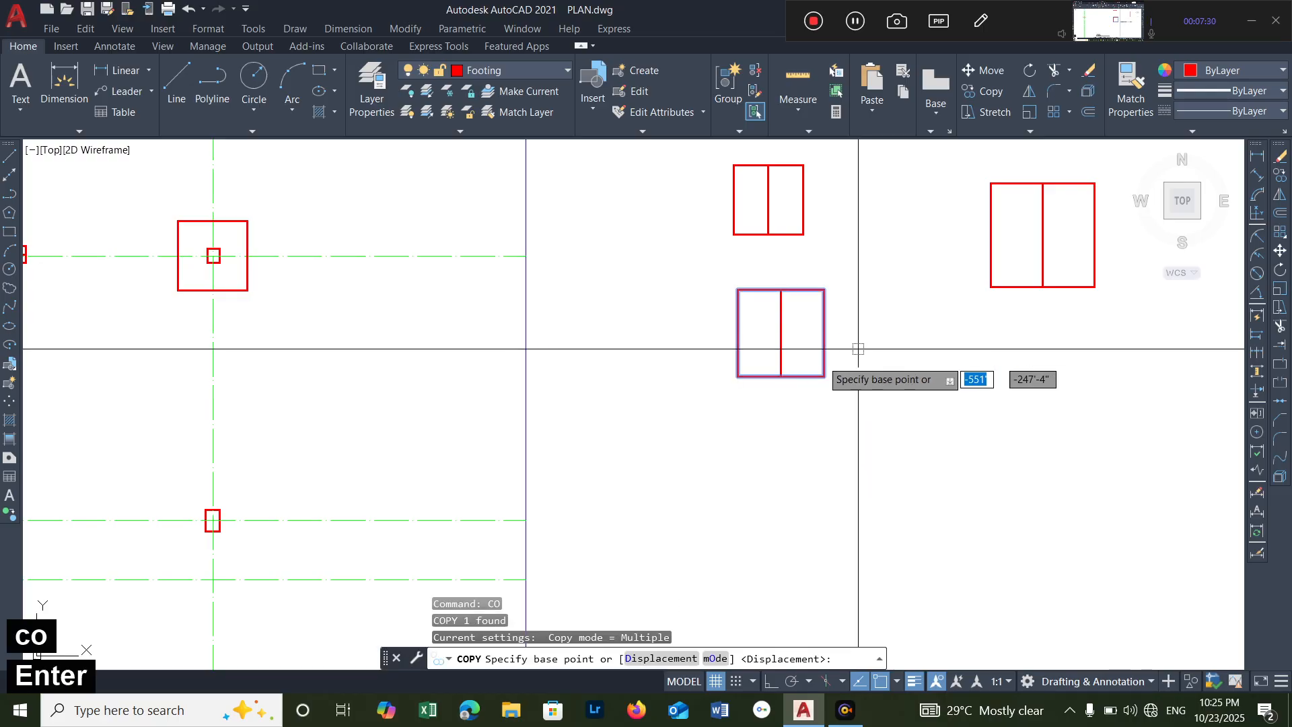
{"action": "left_click", "coordinate": [780, 331]}
{"action": "scroll", "coordinate": [785, 332], "scroll_direction": "down", "scroll_amount": 5}
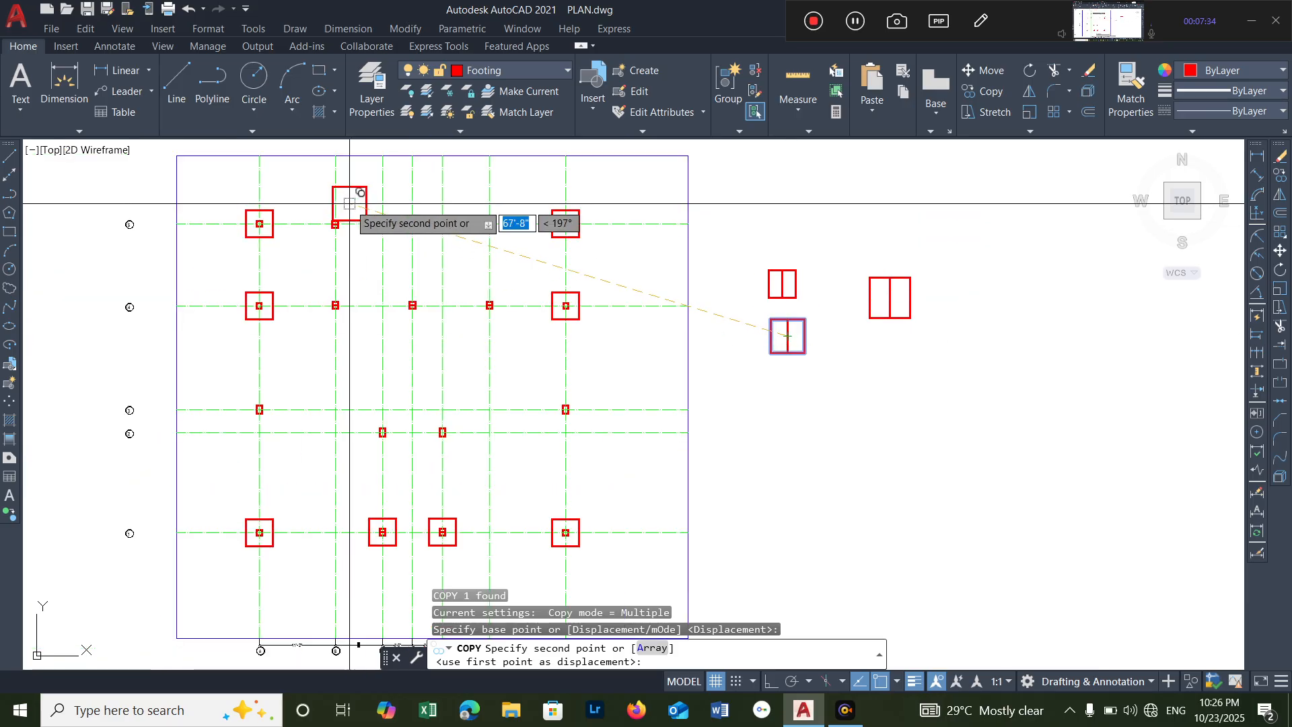
{"action": "scroll", "coordinate": [346, 202], "scroll_direction": "up", "scroll_amount": 5}
{"action": "scroll", "coordinate": [482, 215], "scroll_direction": "up", "scroll_amount": 8}
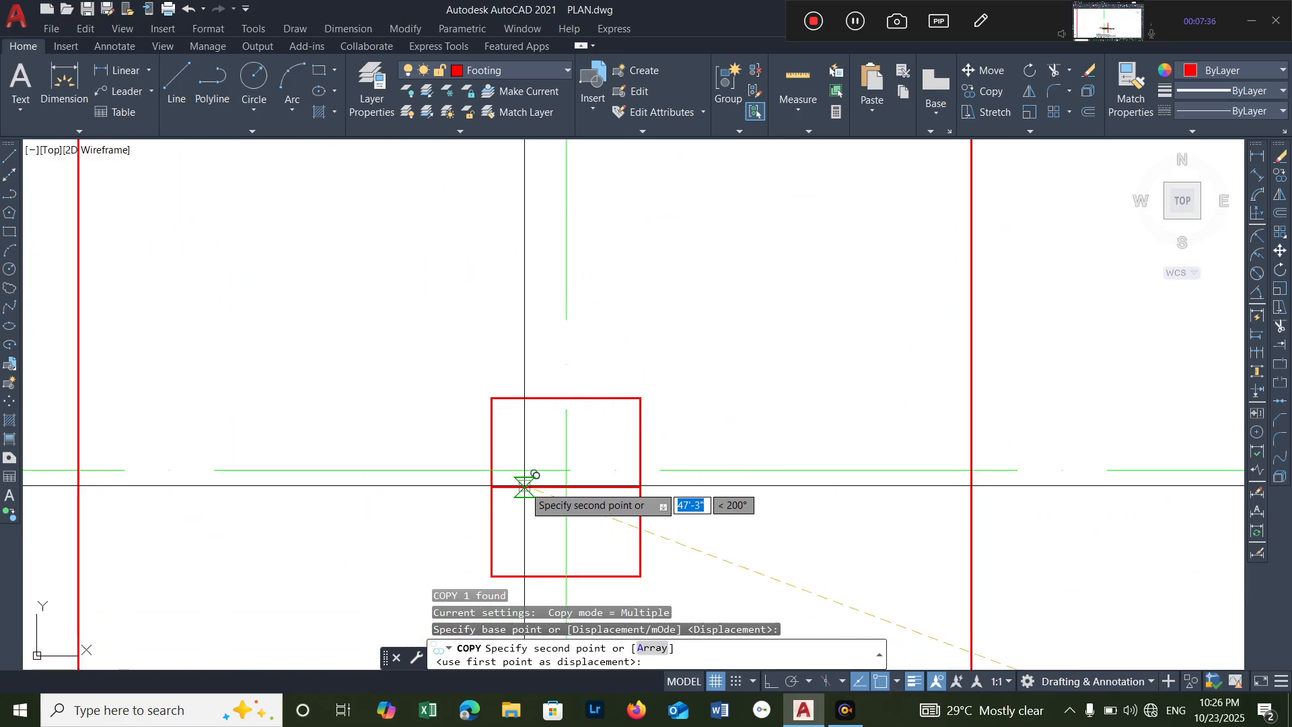
- Place copies of the 5' footing on the midline centres of the third and second columns from the left on grid line 5
{"action": "scroll", "coordinate": [555, 485], "scroll_direction": "down", "scroll_amount": 8}
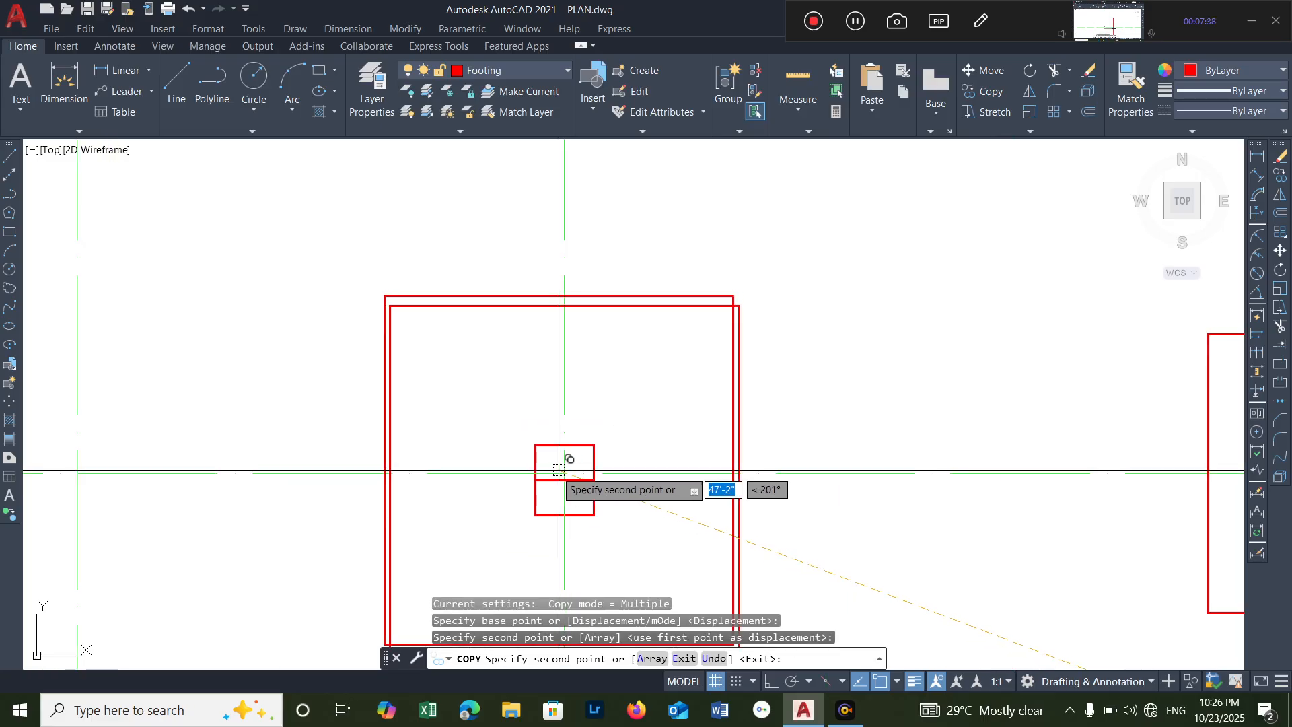
{"action": "middle_click_drag", "start_coordinate": [291, 490], "coordinate": [462, 370]}
{"action": "scroll", "coordinate": [462, 370], "scroll_direction": "up", "scroll_amount": 6}
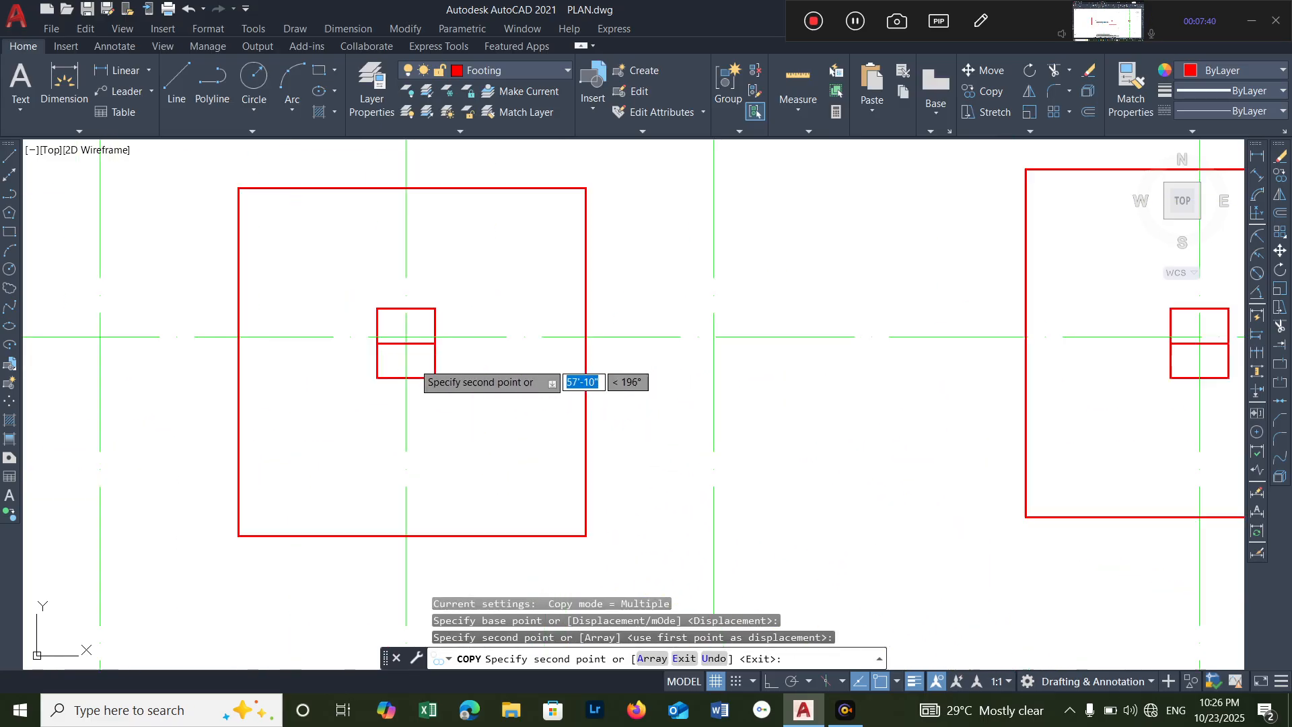
{"action": "scroll", "coordinate": [545, 334], "scroll_direction": "down", "scroll_amount": 7}
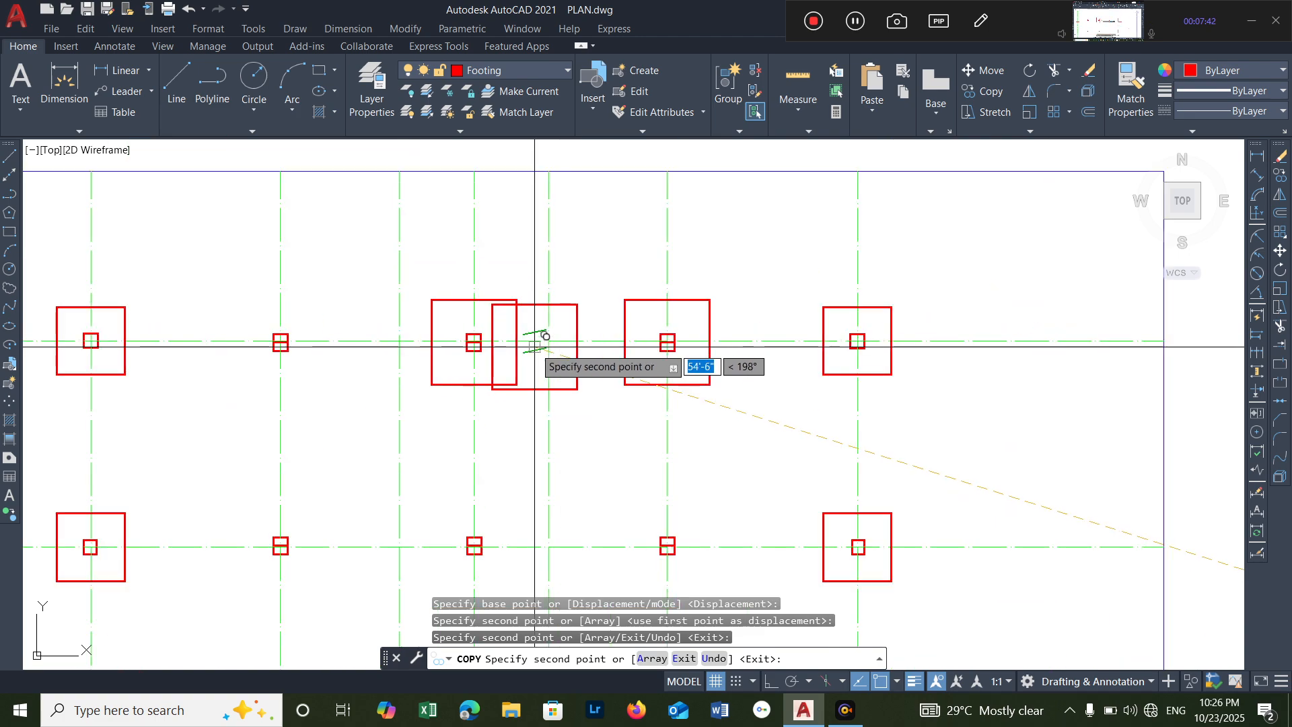
{"action": "scroll", "coordinate": [332, 354], "scroll_direction": "up", "scroll_amount": 6}
{"action": "left_click", "coordinate": [281, 341]}
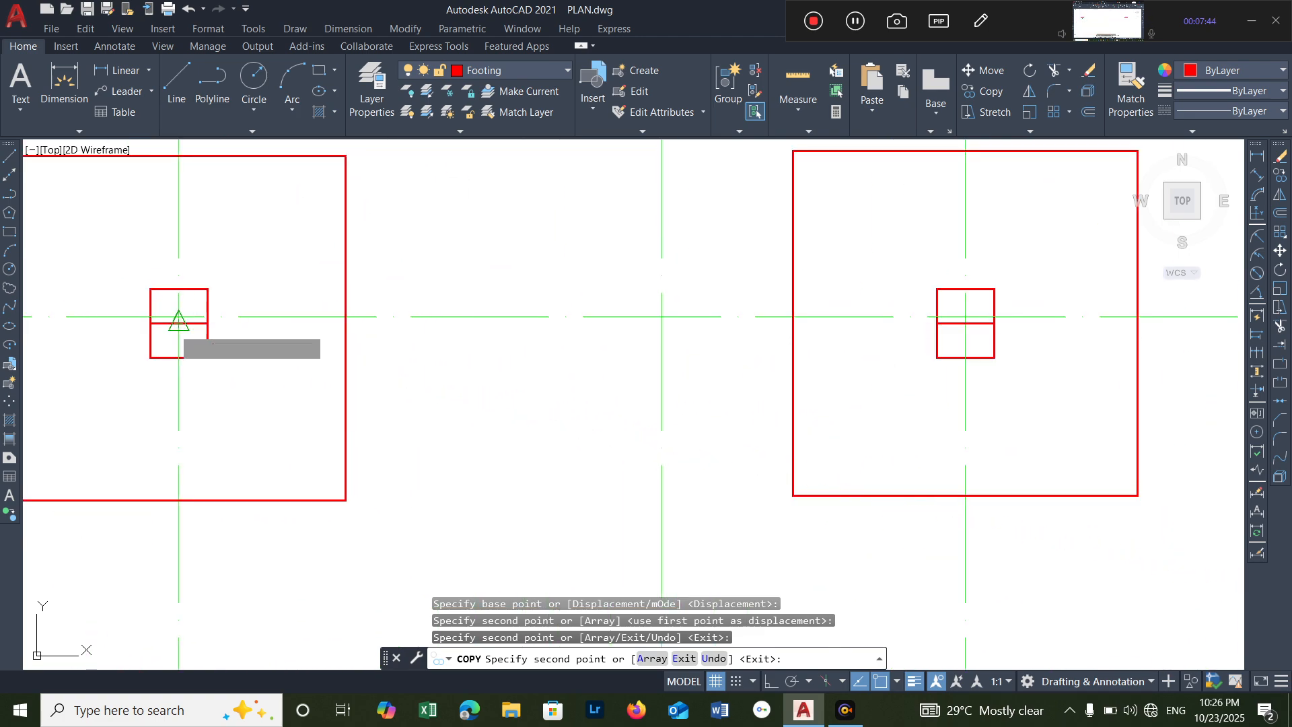
- Place a copy of the 5' footing on the midline centre of the fourth column from the left on grid line 4
{"action": "scroll", "coordinate": [280, 342], "scroll_direction": "down", "scroll_amount": 4}
{"action": "scroll", "coordinate": [437, 314], "scroll_direction": "down", "scroll_amount": 4}
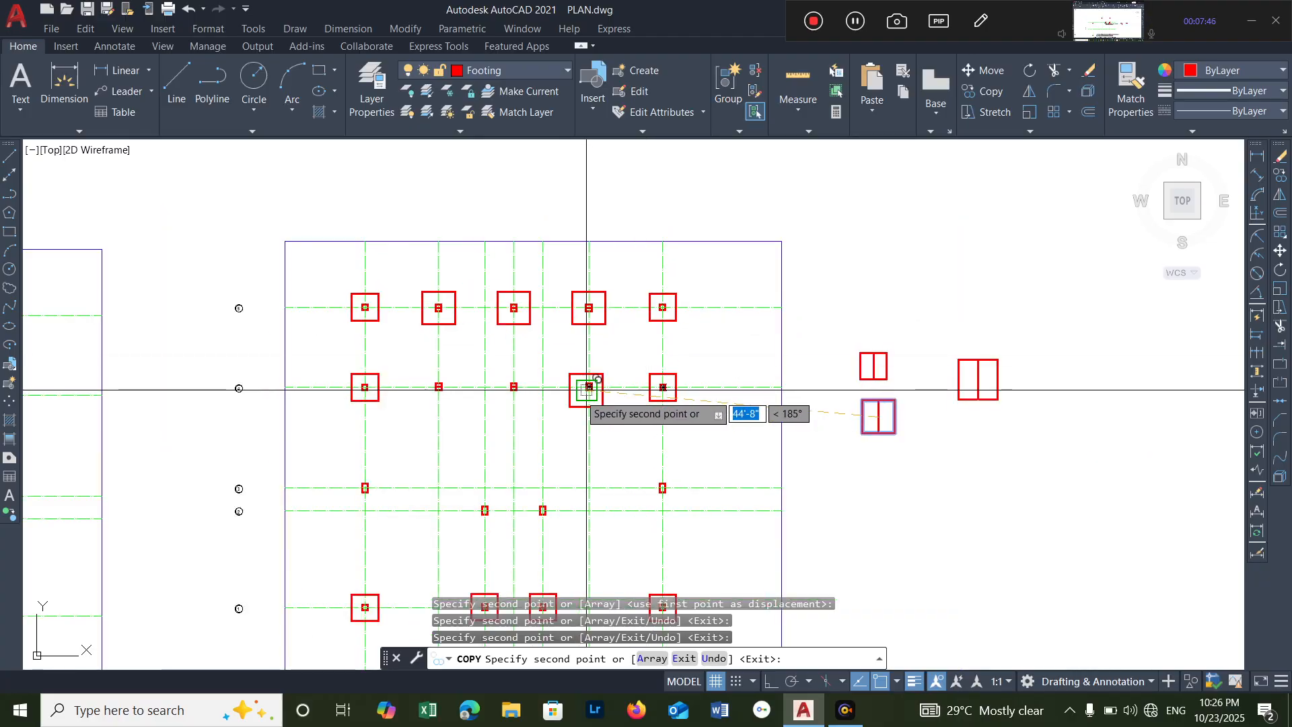
{"action": "scroll", "coordinate": [586, 388], "scroll_direction": "up", "scroll_amount": 6}
{"action": "scroll", "coordinate": [683, 347], "scroll_direction": "up", "scroll_amount": 6}
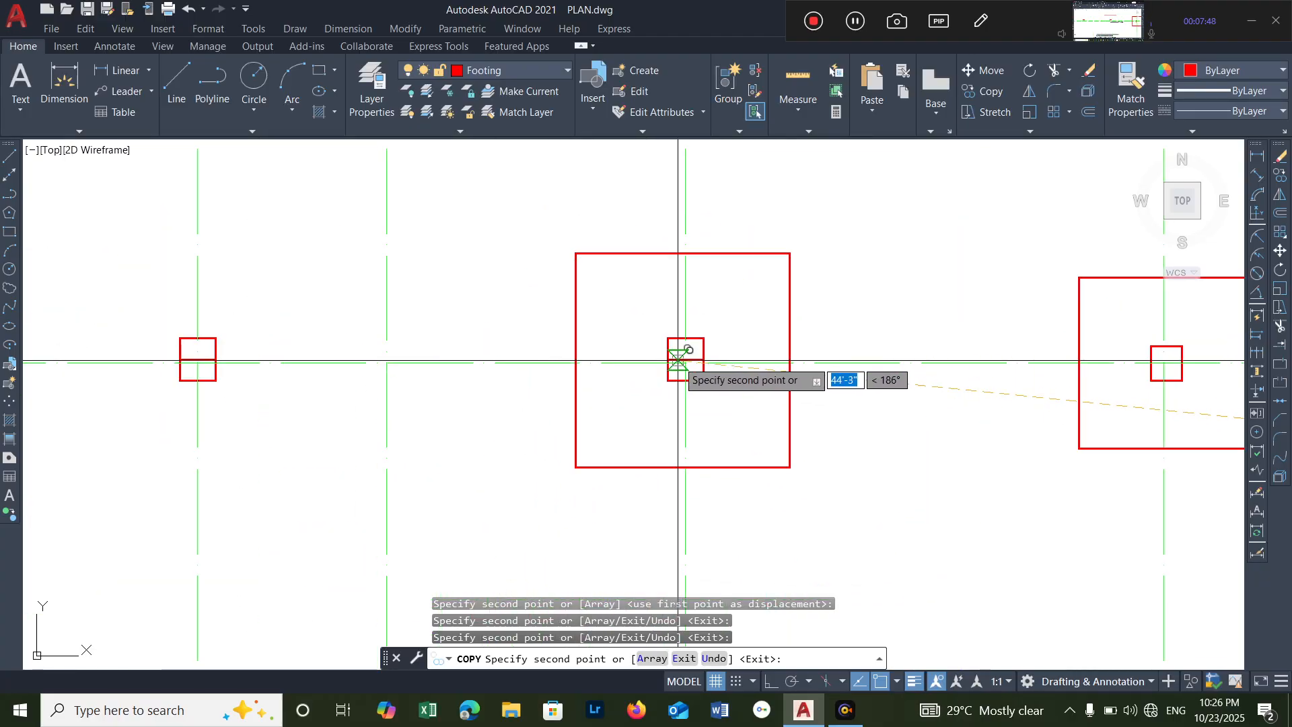
{"action": "left_click", "coordinate": [697, 351]}
- Place copies of the 5' footing on the third and second columns from the left on grid line 4 and finish copying
{"action": "scroll", "coordinate": [700, 353], "scroll_direction": "down", "scroll_amount": 4}
{"action": "scroll", "coordinate": [700, 353], "scroll_direction": "down", "scroll_amount": 3}
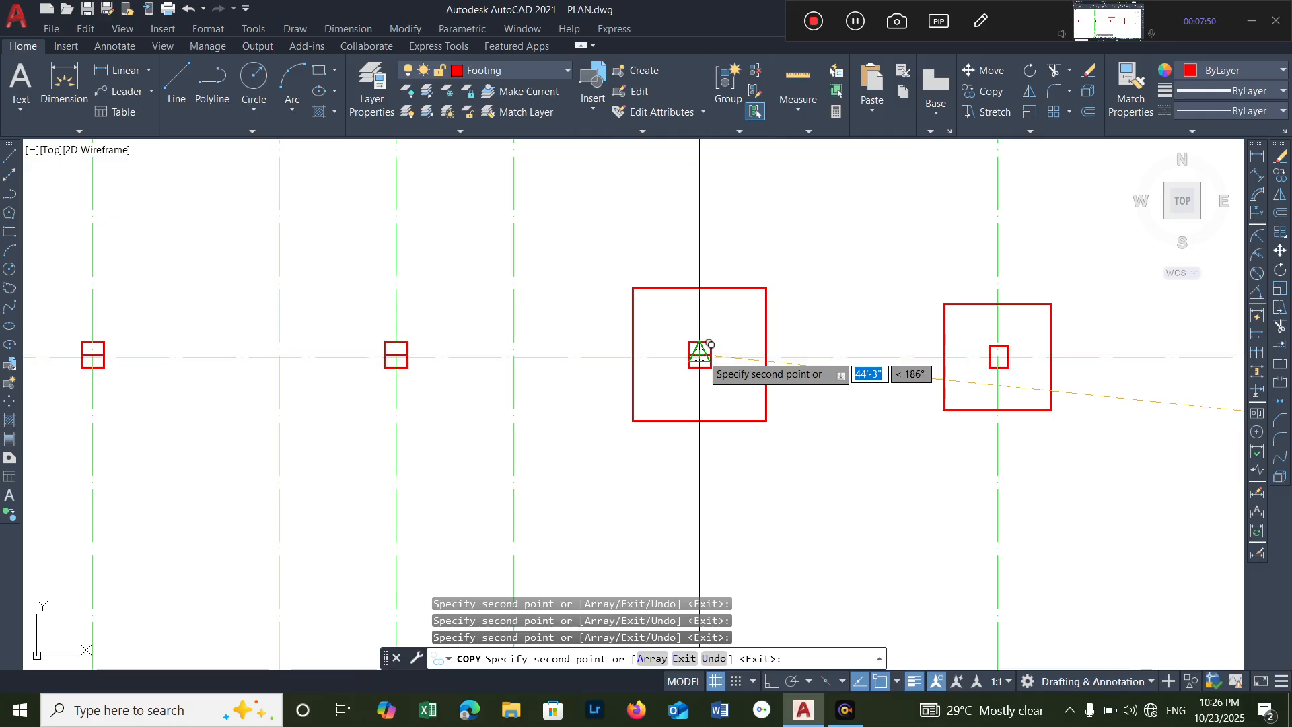
{"action": "scroll", "coordinate": [297, 347], "scroll_direction": "up", "scroll_amount": 6}
{"action": "left_click", "coordinate": [727, 336]}
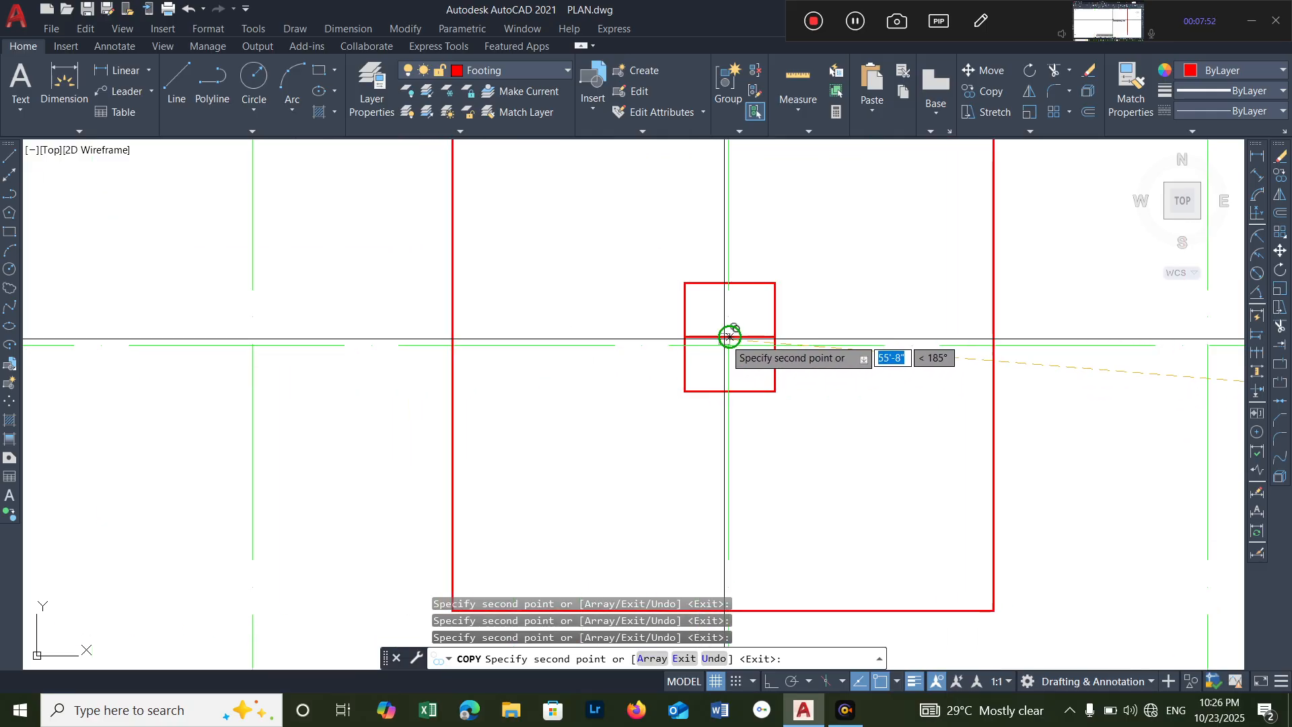
{"action": "scroll", "coordinate": [728, 336], "scroll_direction": "down", "scroll_amount": 4}
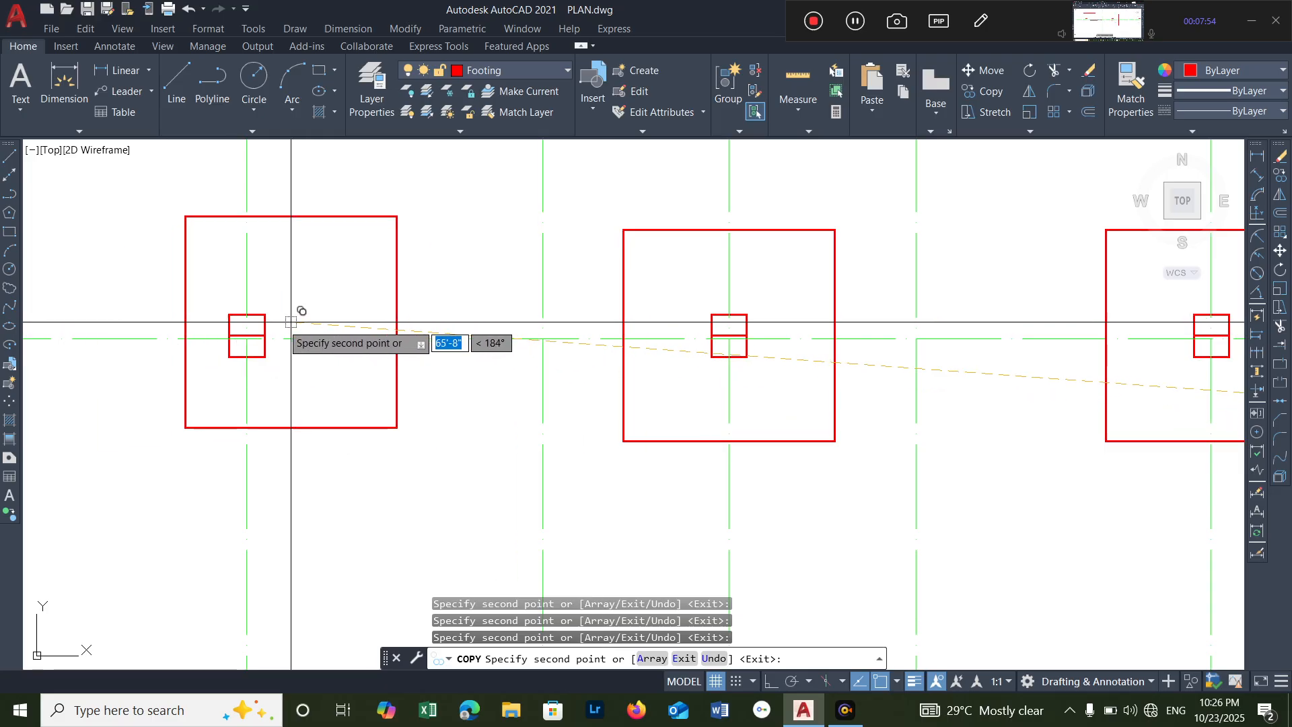
{"action": "left_click", "coordinate": [247, 334]}
{"action": "scroll", "coordinate": [288, 297], "scroll_direction": "down", "scroll_amount": 4}
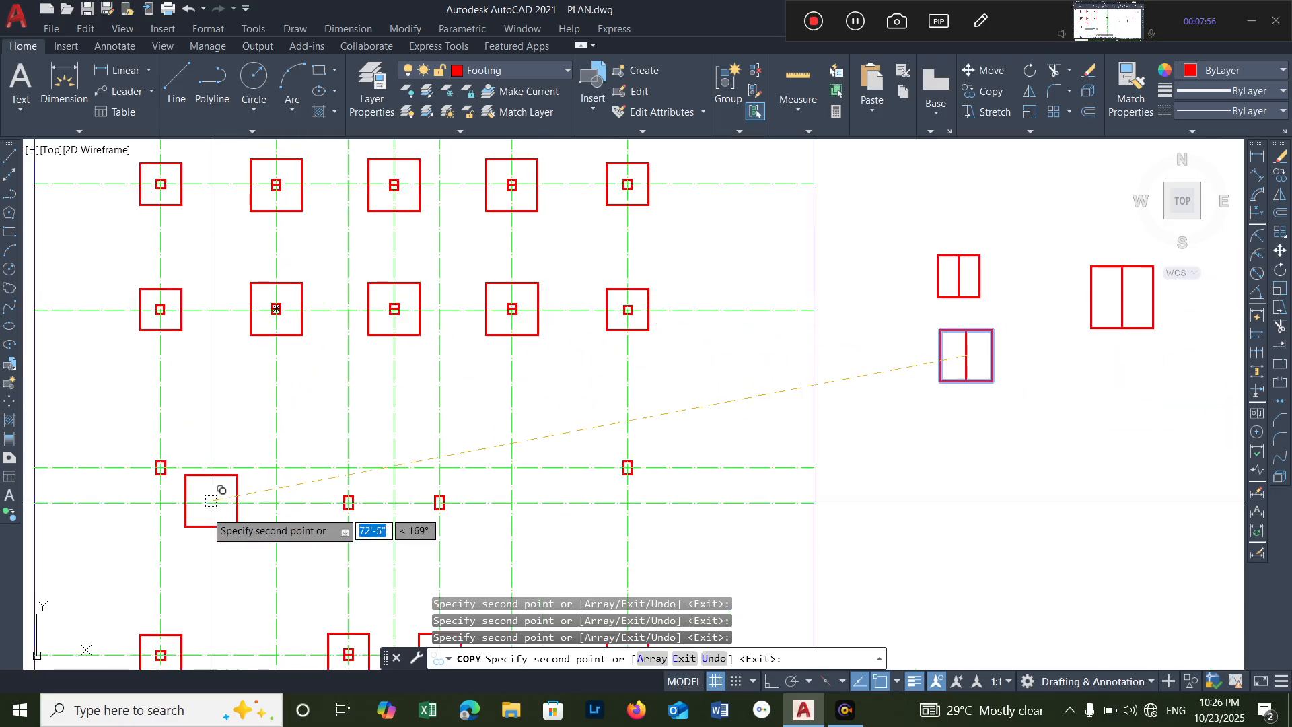
{"action": "mouse_move", "coordinate": [578, 491]}
{"action": "middle_mouse_down"}
{"action": "mouse_move", "coordinate": [637, 383]}
{"action": "mouse_move", "coordinate": [579, 426]}
{"action": "middle_mouse_up"}
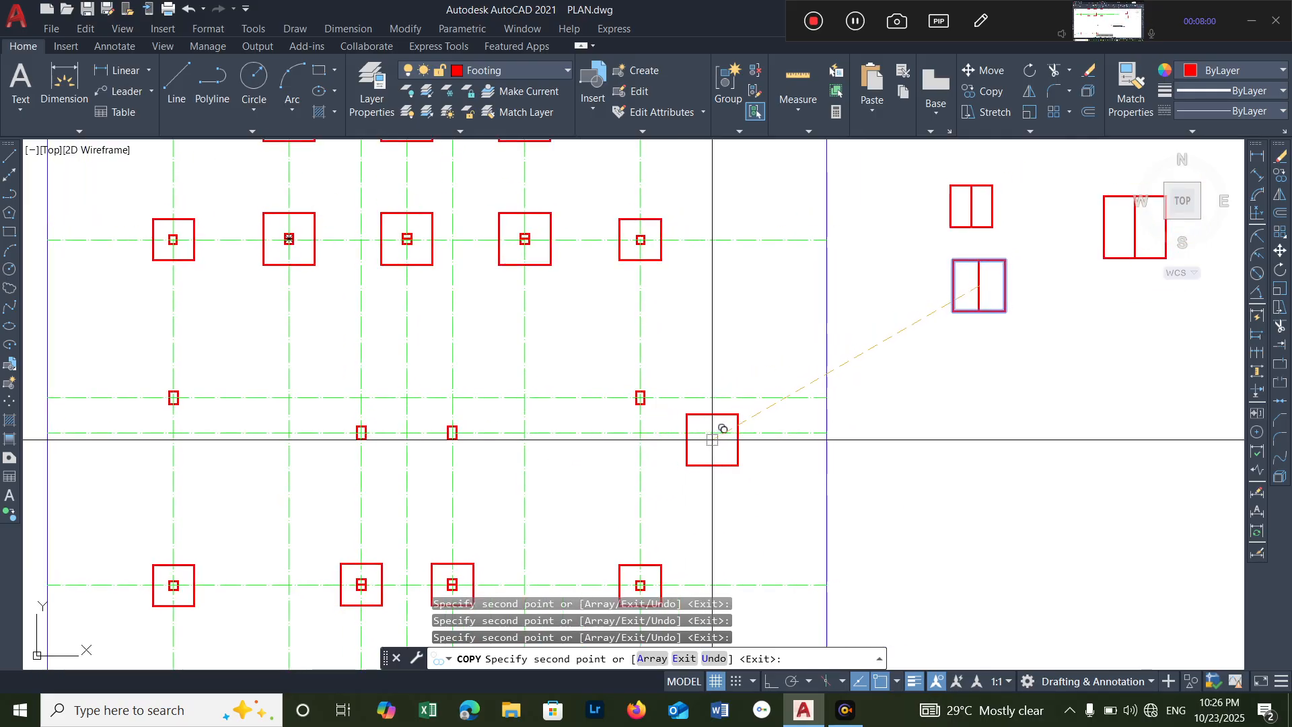
{"action": "key", "text": "Escape"}
{"action": "key", "text": "Escape"}
- Copy the 6' square footing from the midpoint of its centre line onto the centre of the rightmost column on grid line 3
{"action": "middle_click_drag", "start_coordinate": [865, 383], "coordinate": [615, 435]}
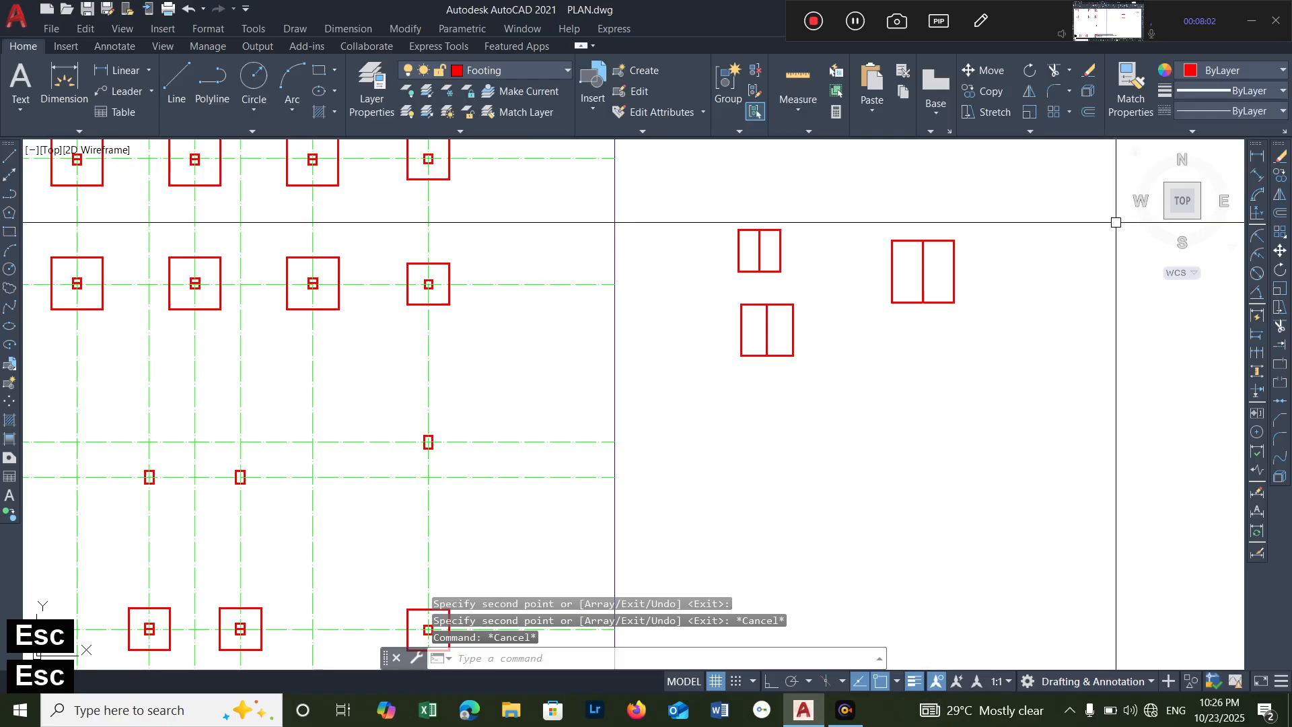
{"action": "left_click", "coordinate": [952, 279]}
{"action": "type", "text": "c"}
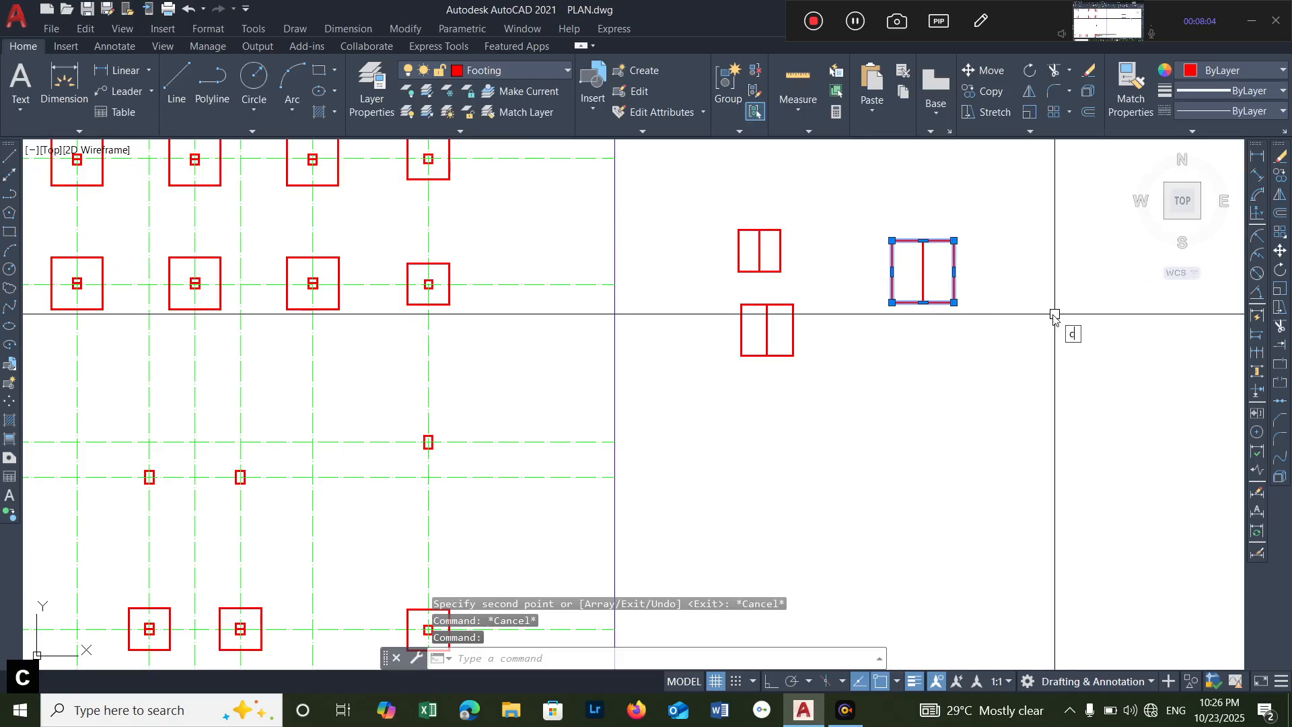
{"action": "type", "text": "o"}
{"action": "key", "text": "Return"}
{"action": "scroll", "coordinate": [968, 295], "scroll_direction": "up", "scroll_amount": 4}
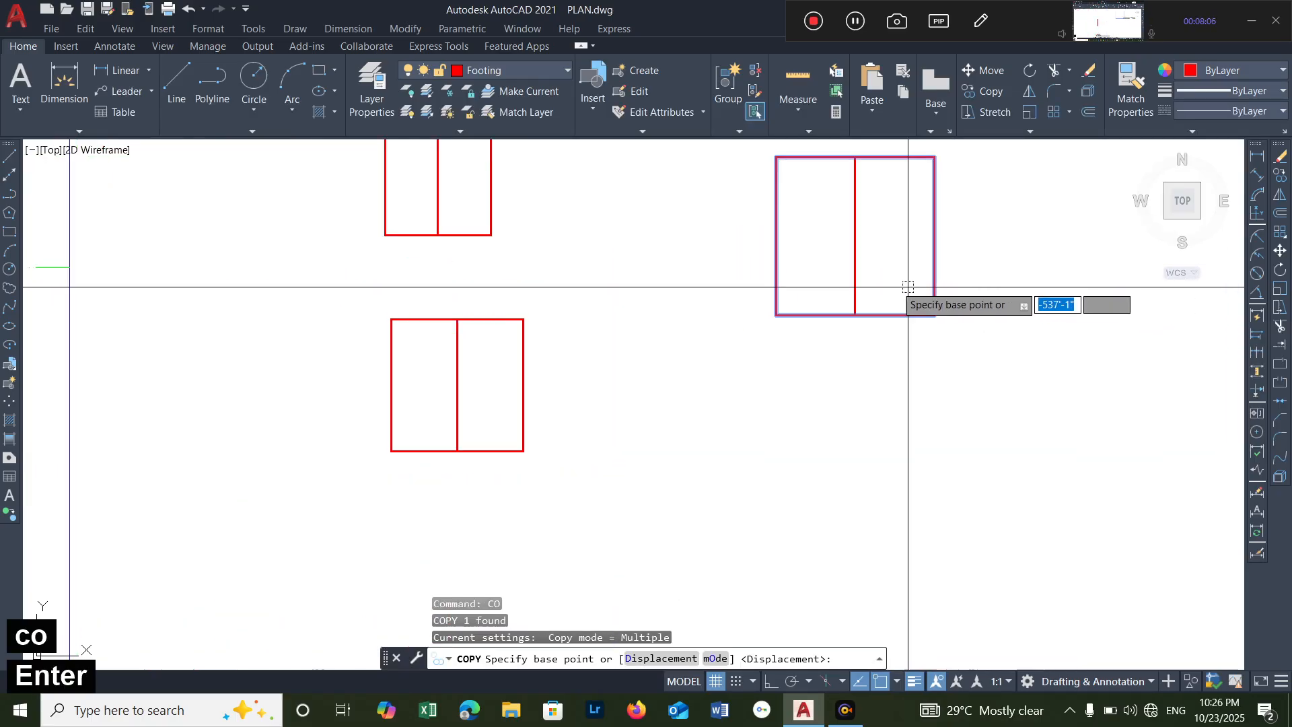
{"action": "left_click", "coordinate": [855, 234]}
{"action": "scroll", "coordinate": [855, 235], "scroll_direction": "down", "scroll_amount": 4}
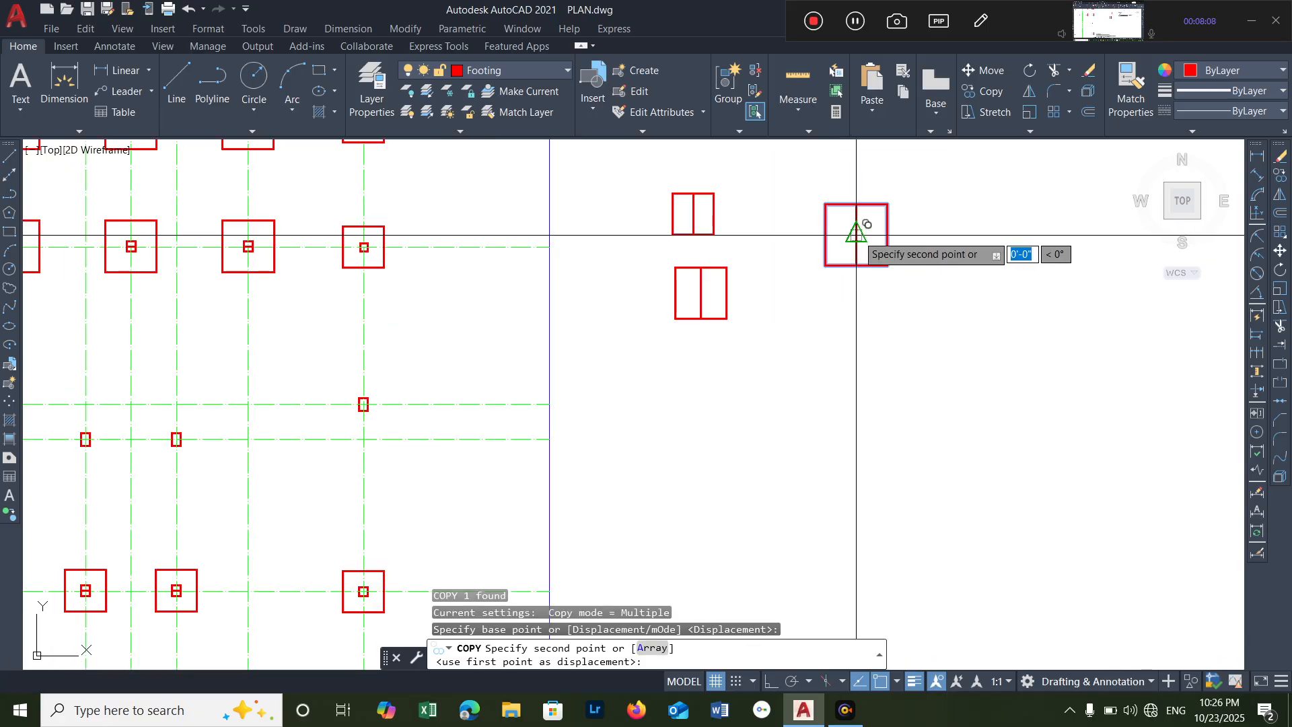
{"action": "scroll", "coordinate": [855, 235], "scroll_direction": "down", "scroll_amount": 2}
{"action": "scroll", "coordinate": [525, 315], "scroll_direction": "up", "scroll_amount": 6}
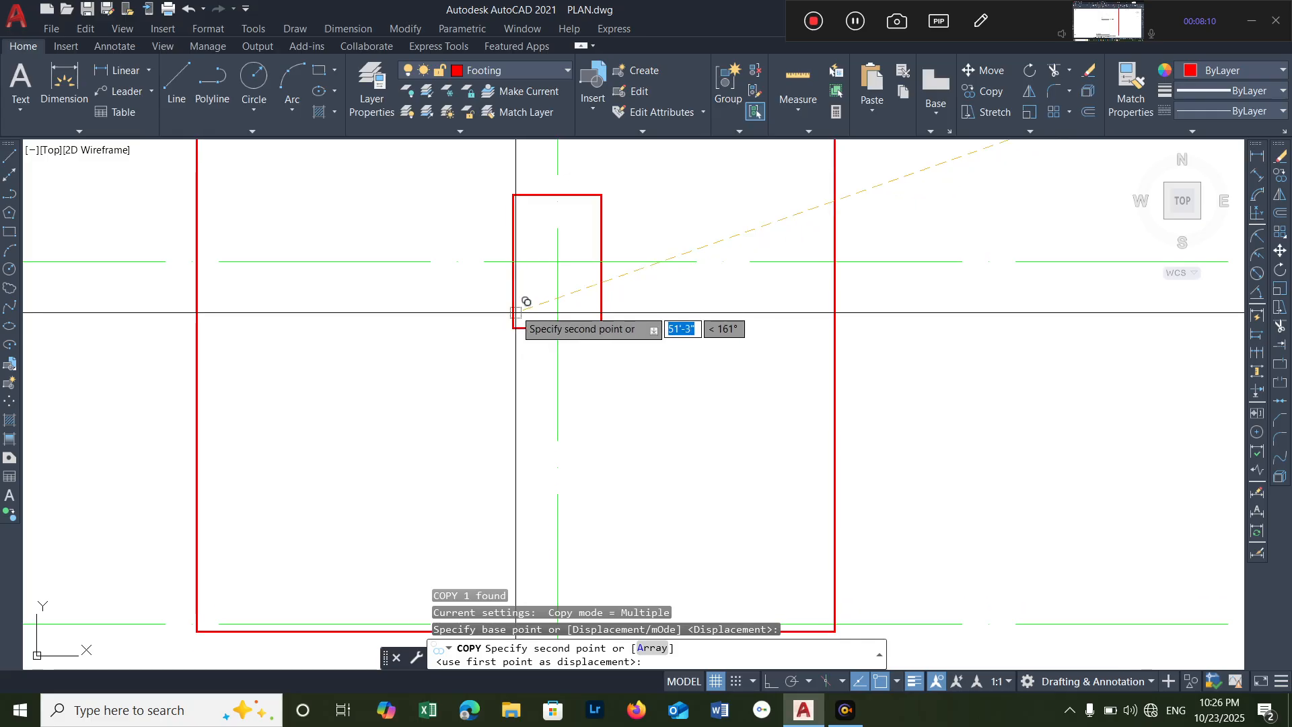
{"action": "left_click", "coordinate": [557, 261]}
- Place copies of the 6' footing on the centres of the two inner columns on grid line 2
{"action": "scroll", "coordinate": [646, 291], "scroll_direction": "down", "scroll_amount": 5}
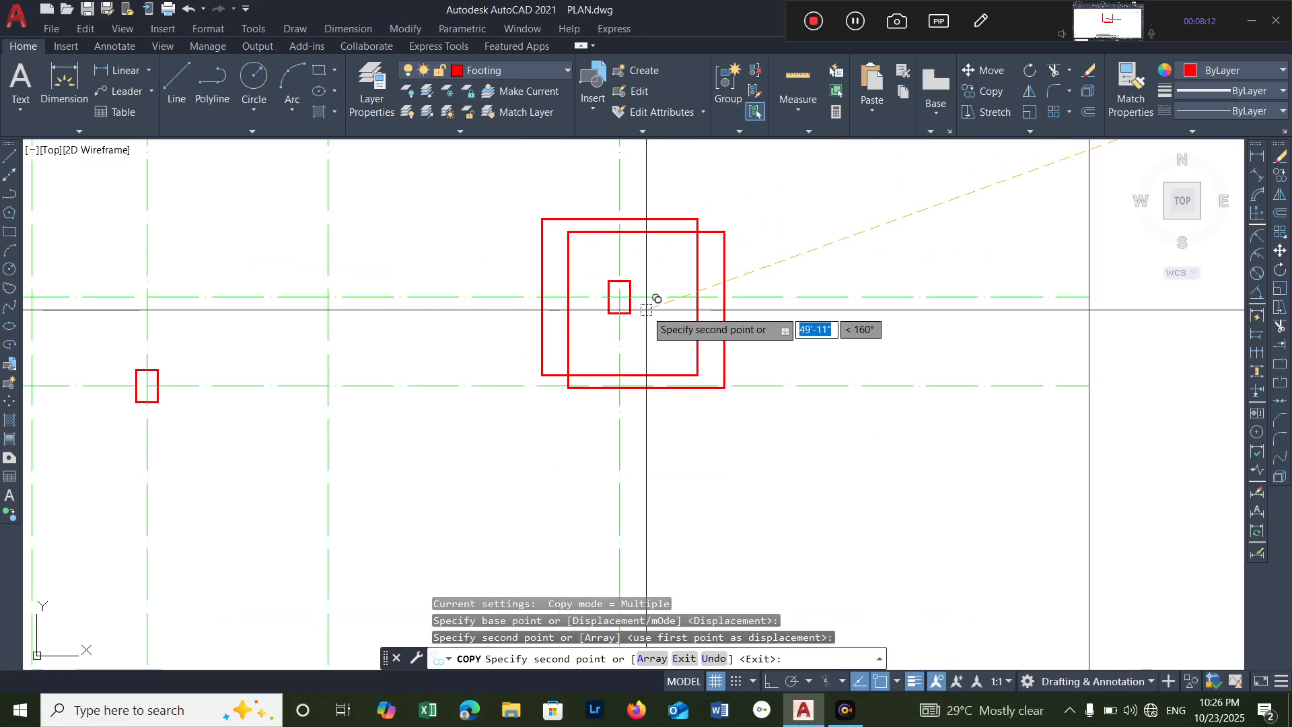
{"action": "scroll", "coordinate": [182, 390], "scroll_direction": "up", "scroll_amount": 6}
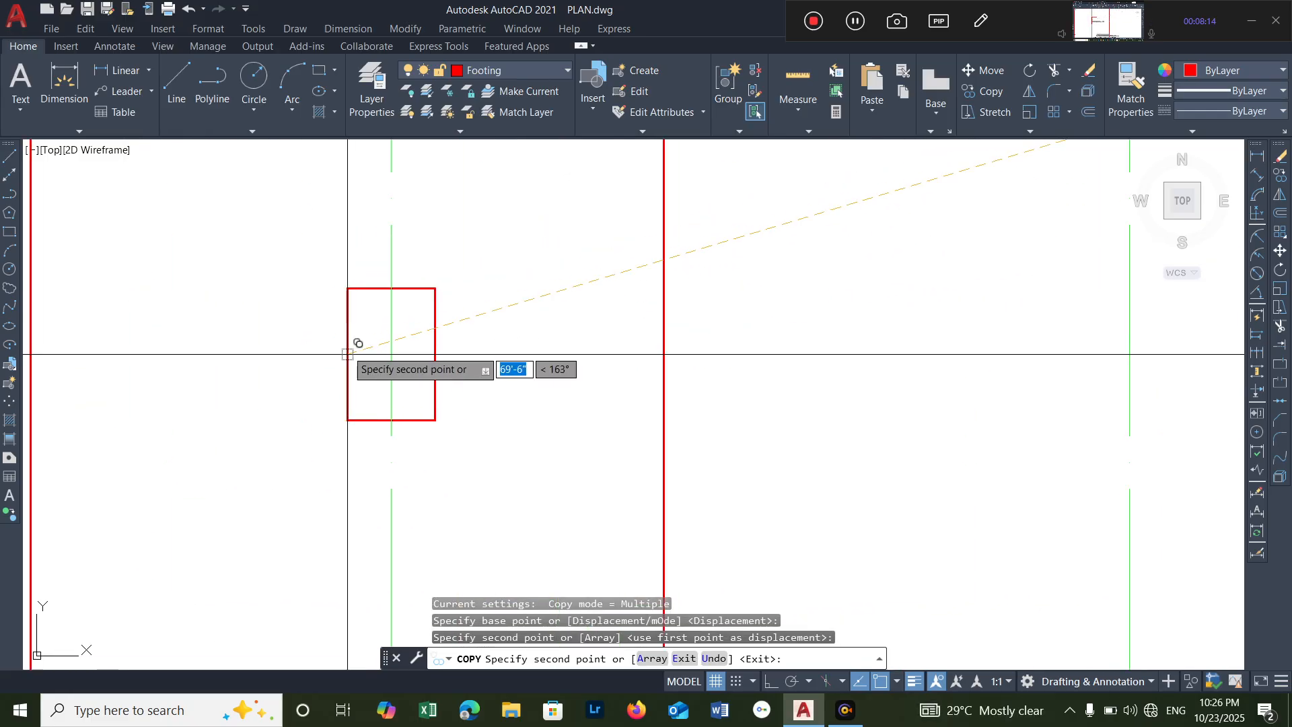
{"action": "scroll", "coordinate": [348, 354], "scroll_direction": "down", "scroll_amount": 6}
{"action": "left_click", "coordinate": [550, 347]}
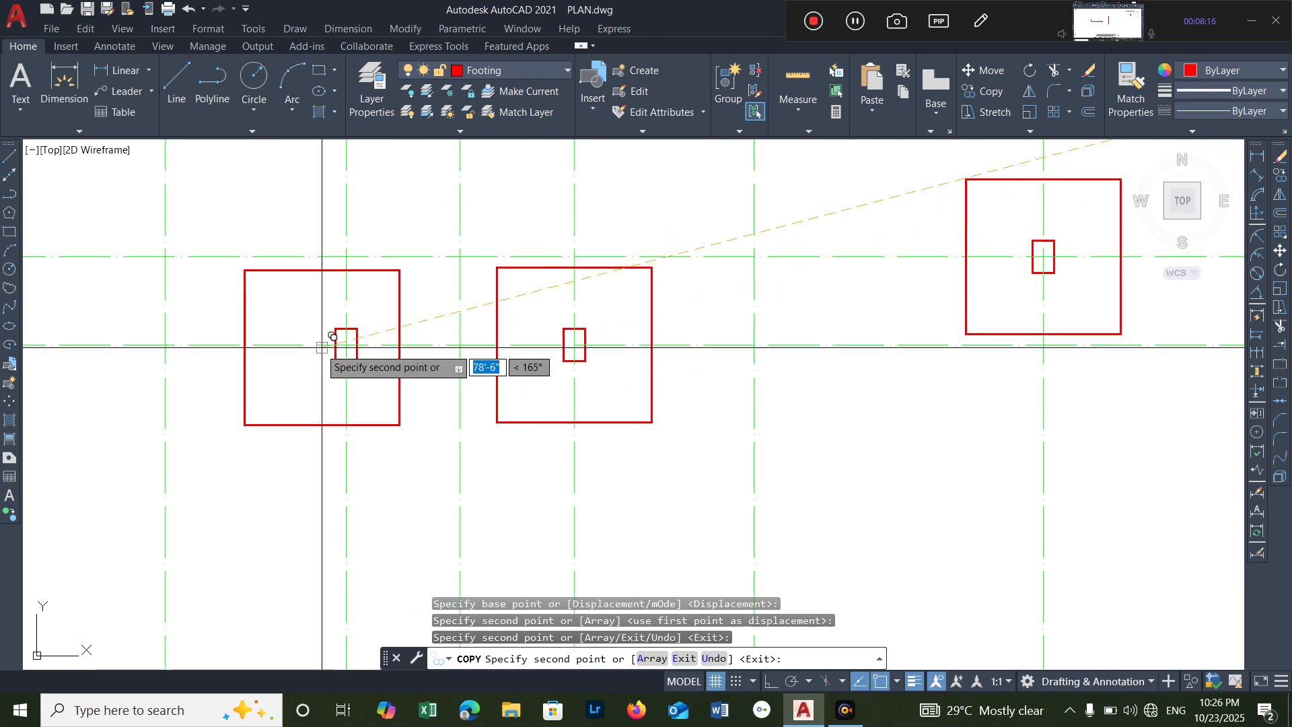
{"action": "scroll", "coordinate": [322, 347], "scroll_direction": "up", "scroll_amount": 8}
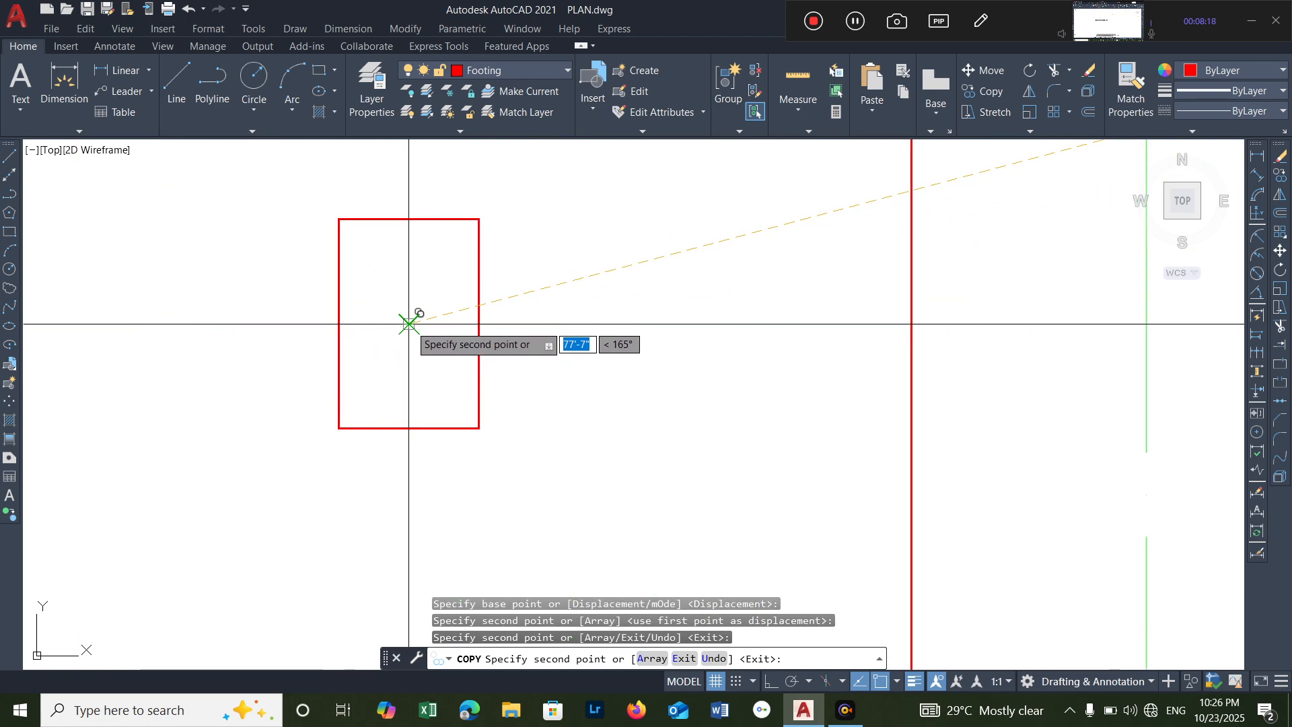
- Place a copy of the 6' footing on the centre of the leftmost column on grid line 3 and finish copying
{"action": "scroll", "coordinate": [404, 323], "scroll_direction": "down", "scroll_amount": 5}
{"action": "middle_click_drag", "start_coordinate": [331, 352], "coordinate": [536, 345]}
{"action": "middle_click_drag", "start_coordinate": [379, 364], "coordinate": [563, 384]}
{"action": "scroll", "coordinate": [564, 383], "scroll_direction": "down", "scroll_amount": 2}
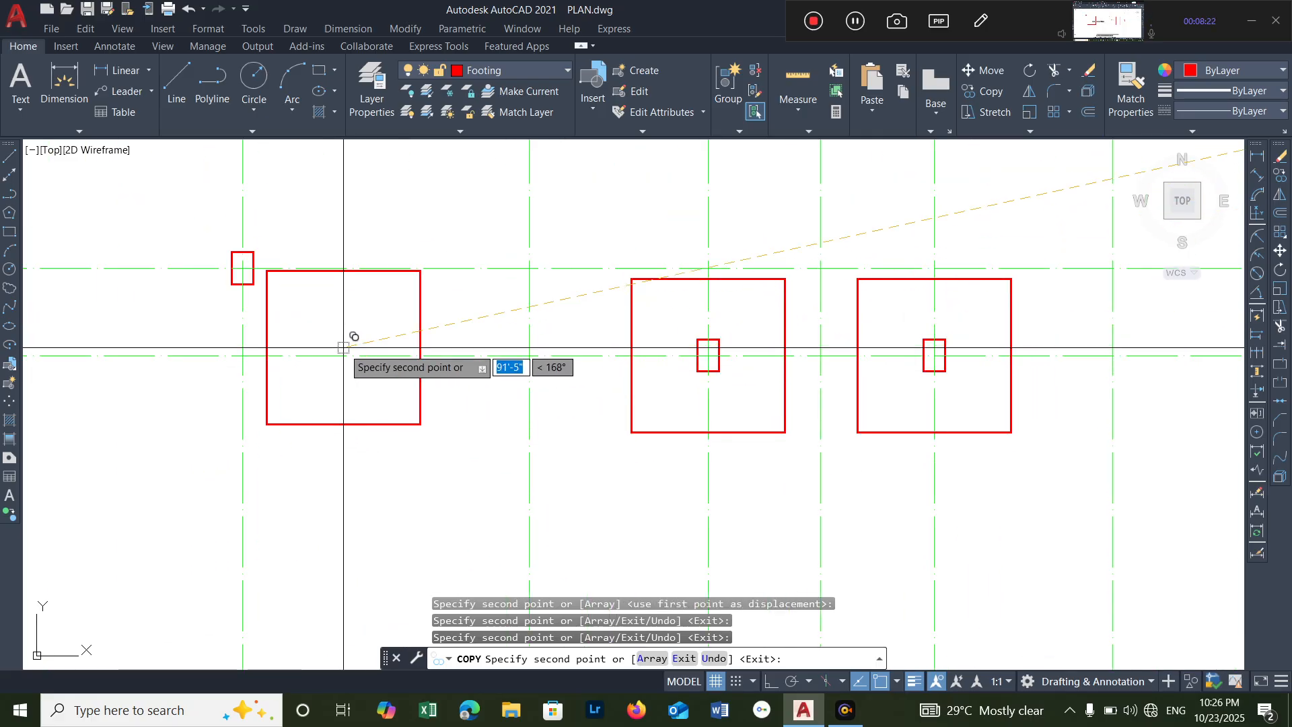
{"action": "middle_click_drag", "start_coordinate": [343, 348], "coordinate": [443, 380]}
{"action": "scroll", "coordinate": [338, 315], "scroll_direction": "up", "scroll_amount": 6}
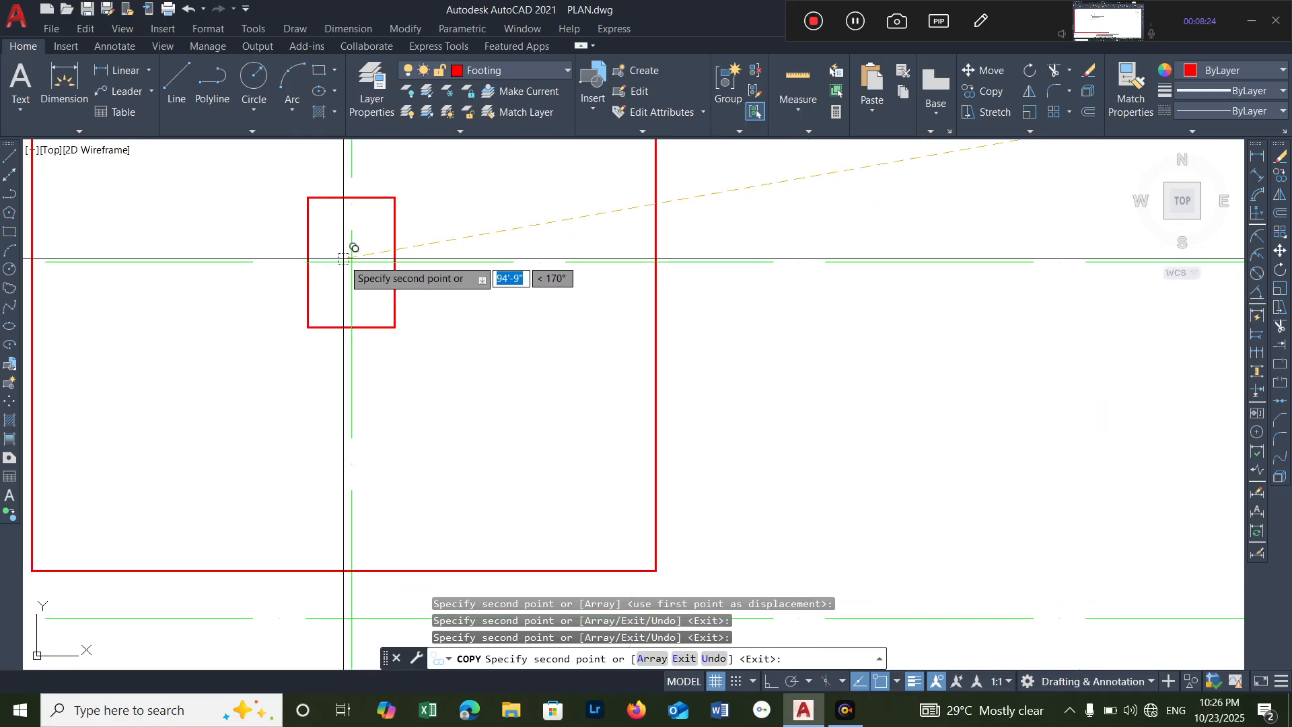
{"action": "scroll", "coordinate": [377, 283], "scroll_direction": "down", "scroll_amount": 5}
{"action": "scroll", "coordinate": [404, 303], "scroll_direction": "up", "scroll_amount": 5}
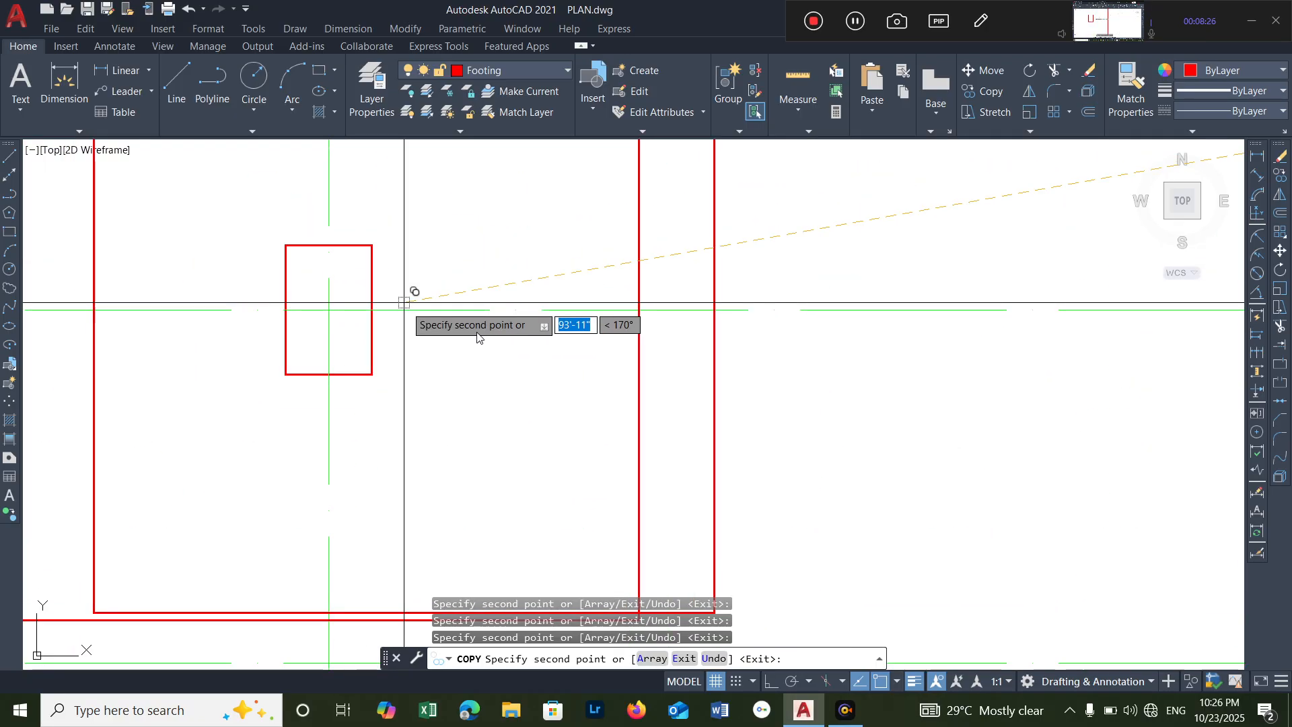
{"action": "scroll", "coordinate": [404, 315], "scroll_direction": "down", "scroll_amount": 5}
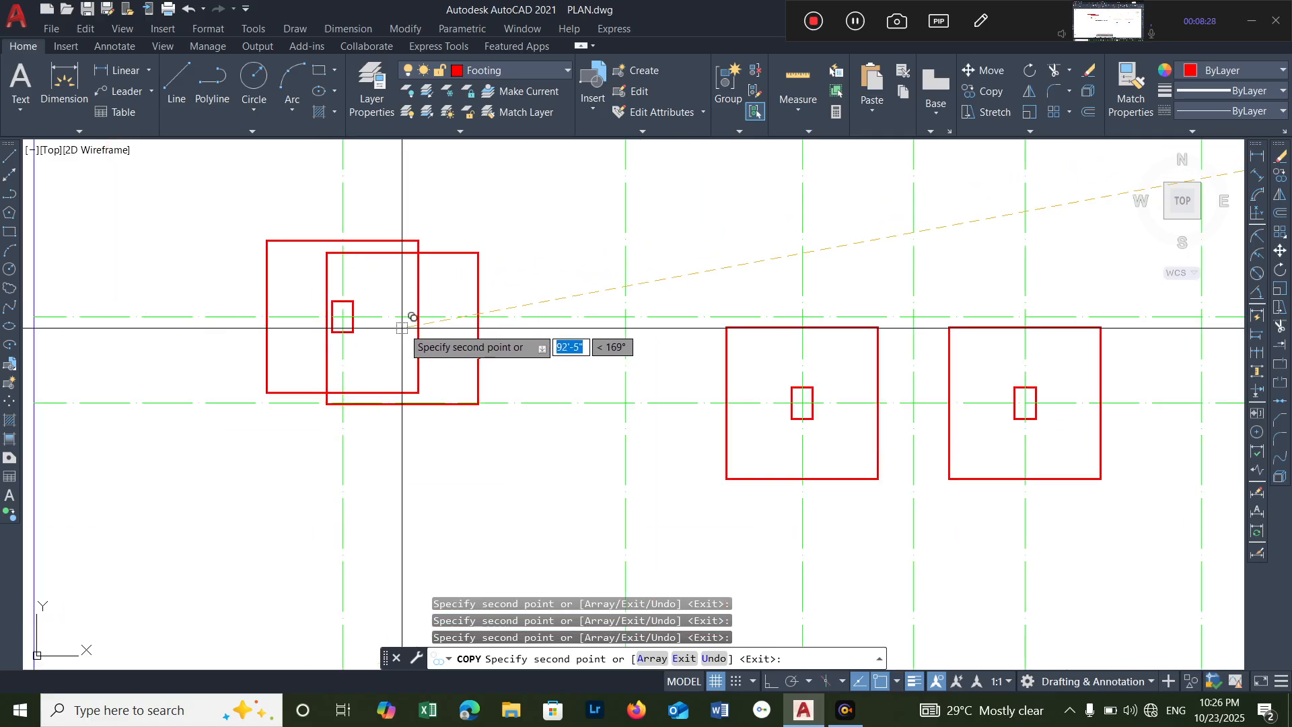
{"action": "scroll", "coordinate": [403, 329], "scroll_direction": "down", "scroll_amount": 5}
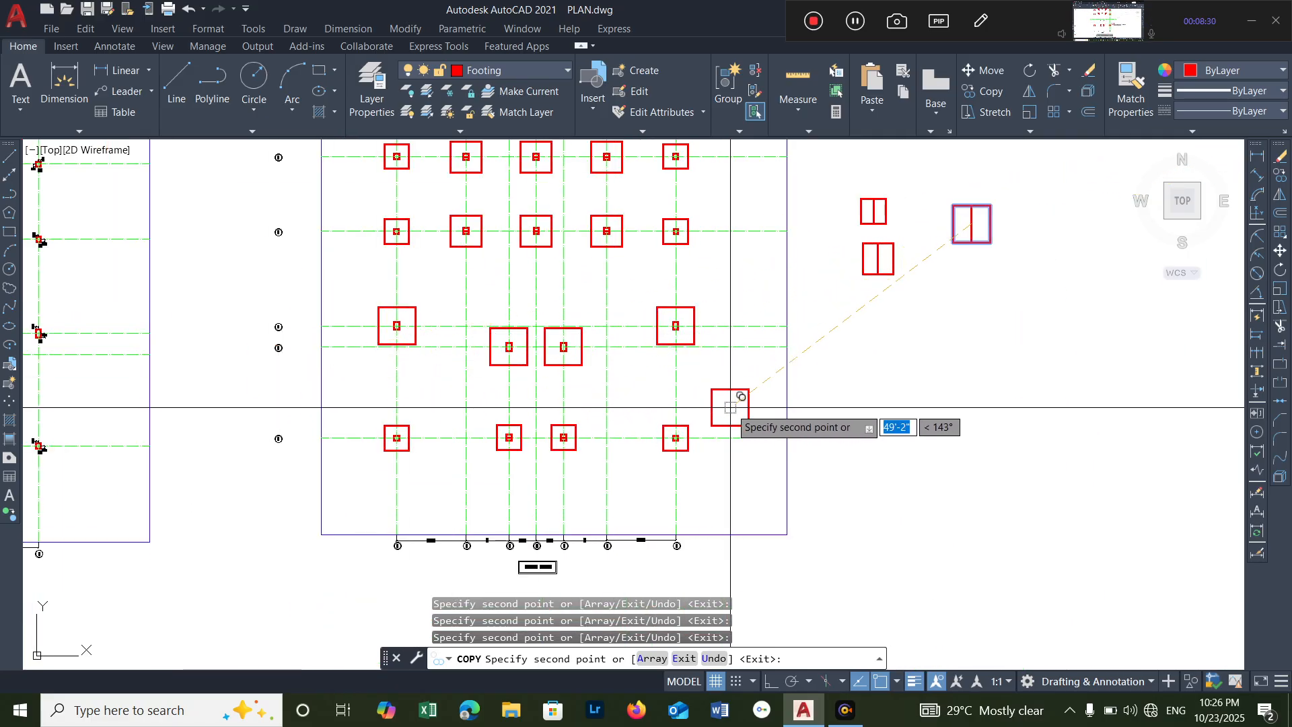
{"action": "key", "text": "Escape"}
- Erase the helper midlines inside the three inner columns on grid line 5
{"action": "middle_click_drag", "start_coordinate": [779, 375], "coordinate": [759, 445]}
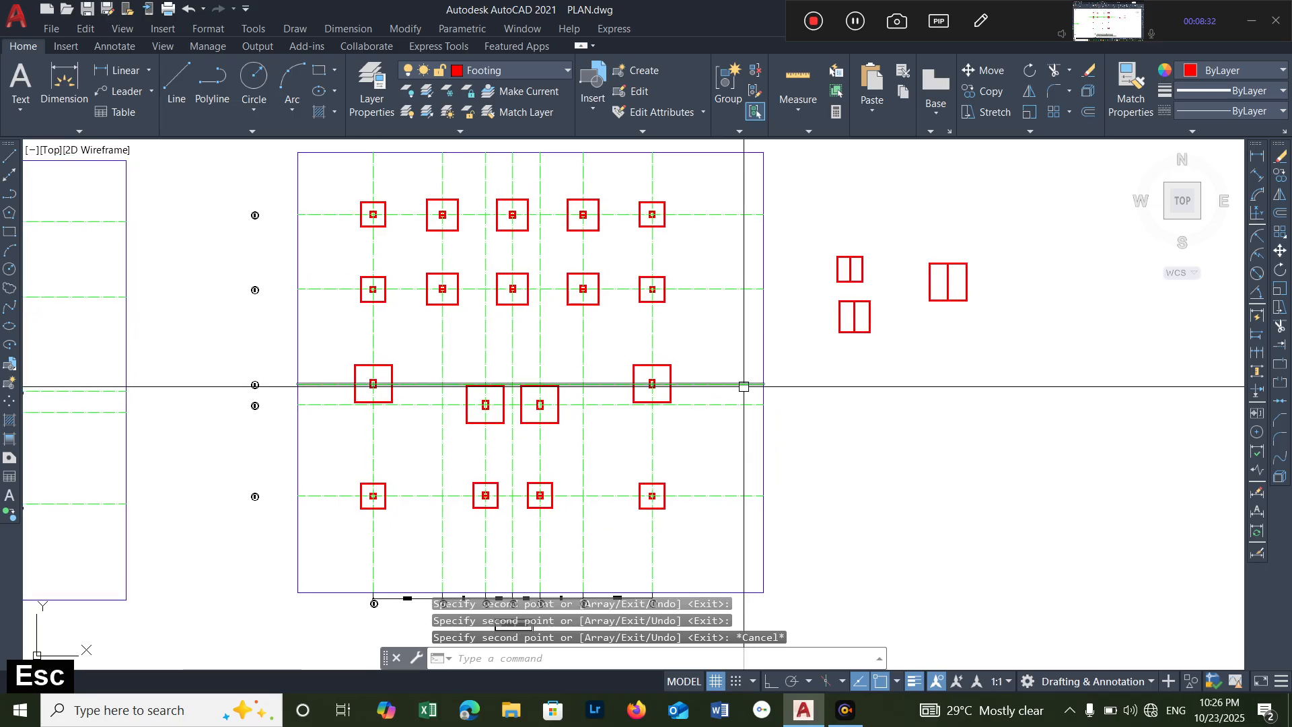
{"action": "scroll", "coordinate": [678, 281], "scroll_direction": "down", "scroll_amount": 2}
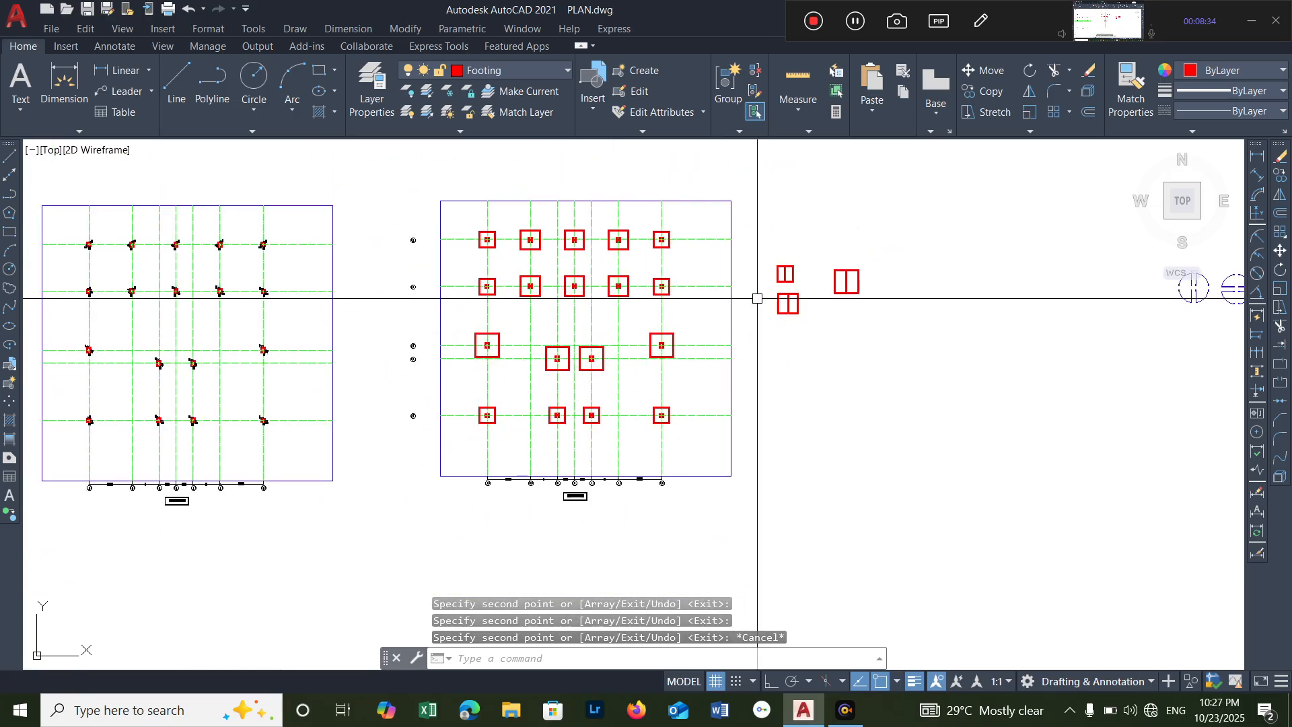
{"action": "scroll", "coordinate": [539, 282], "scroll_direction": "up", "scroll_amount": 8}
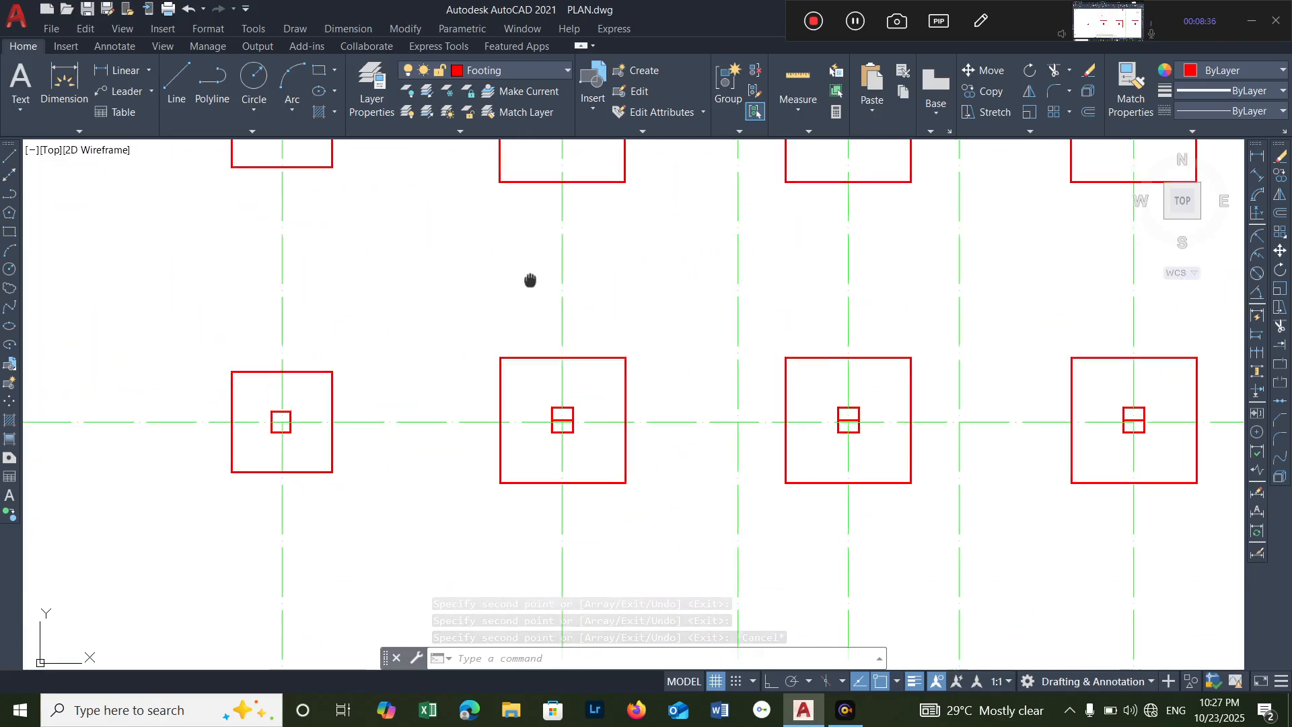
{"action": "scroll", "coordinate": [370, 185], "scroll_direction": "up", "scroll_amount": 6}
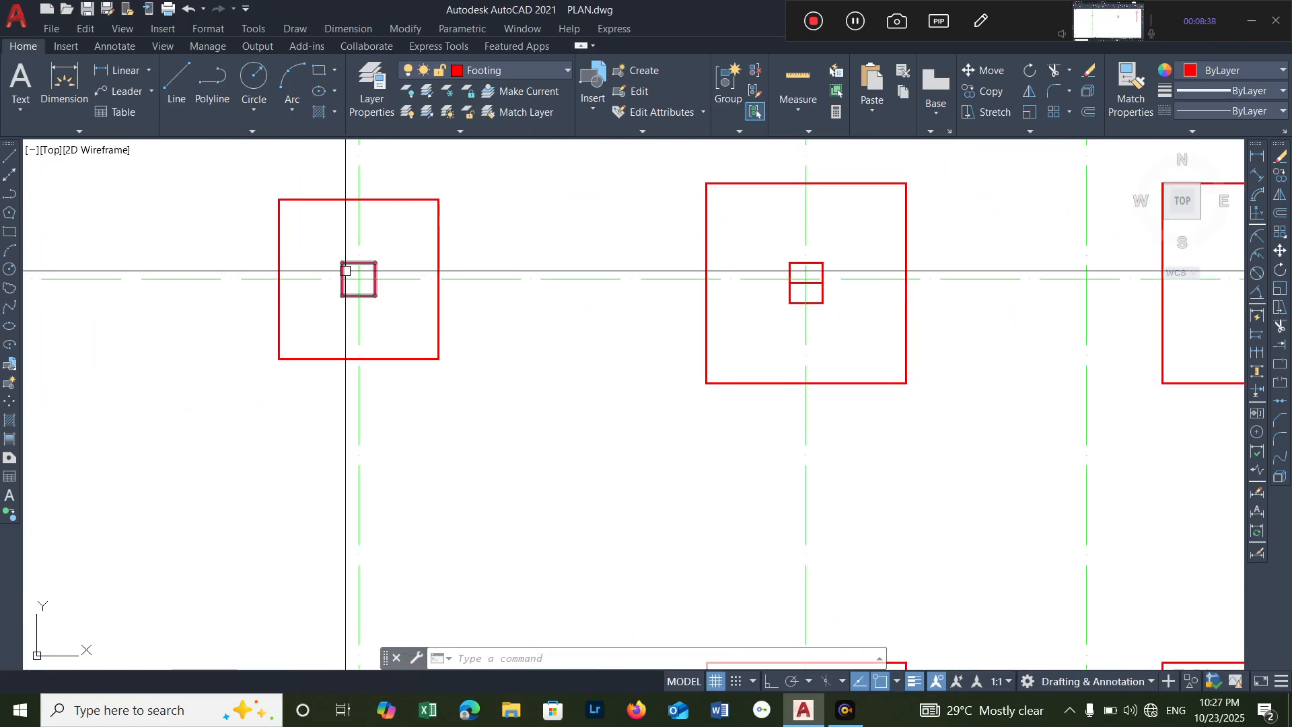
{"action": "scroll", "coordinate": [377, 269], "scroll_direction": "down", "scroll_amount": 5}
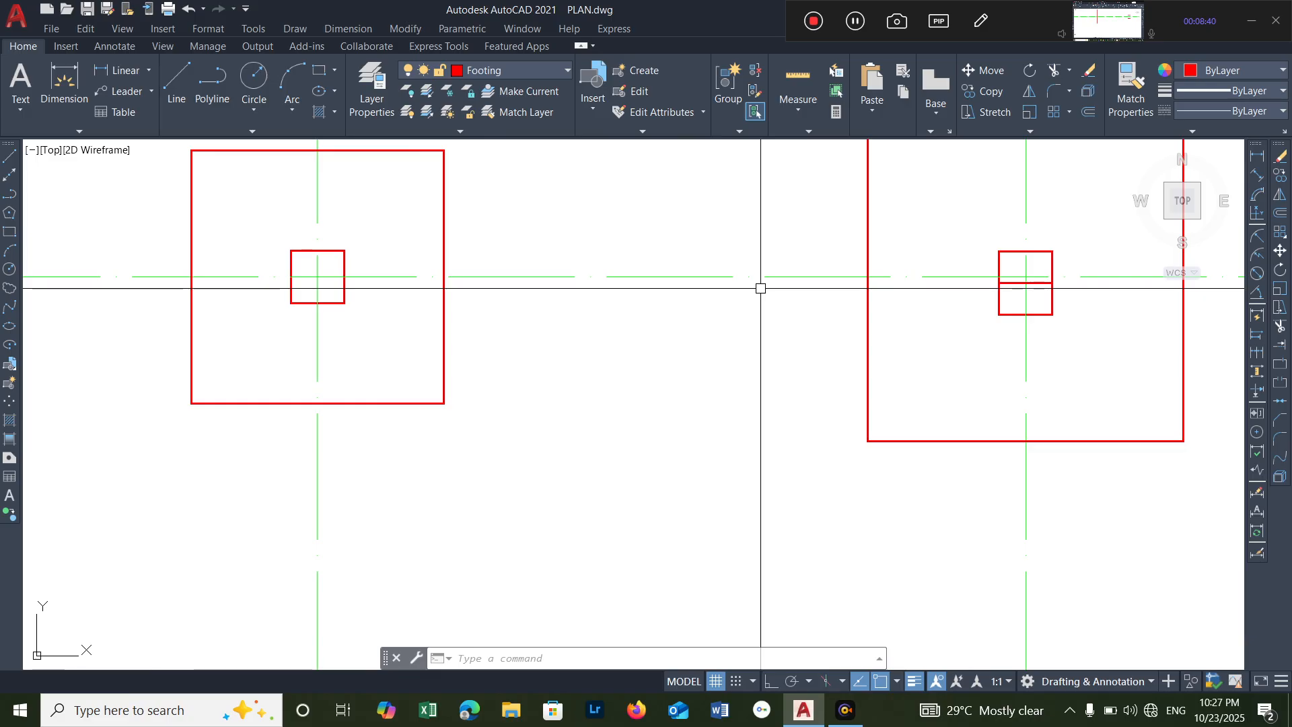
{"action": "scroll", "coordinate": [620, 294], "scroll_direction": "down", "scroll_amount": 3}
{"action": "scroll", "coordinate": [528, 301], "scroll_direction": "up", "scroll_amount": 5}
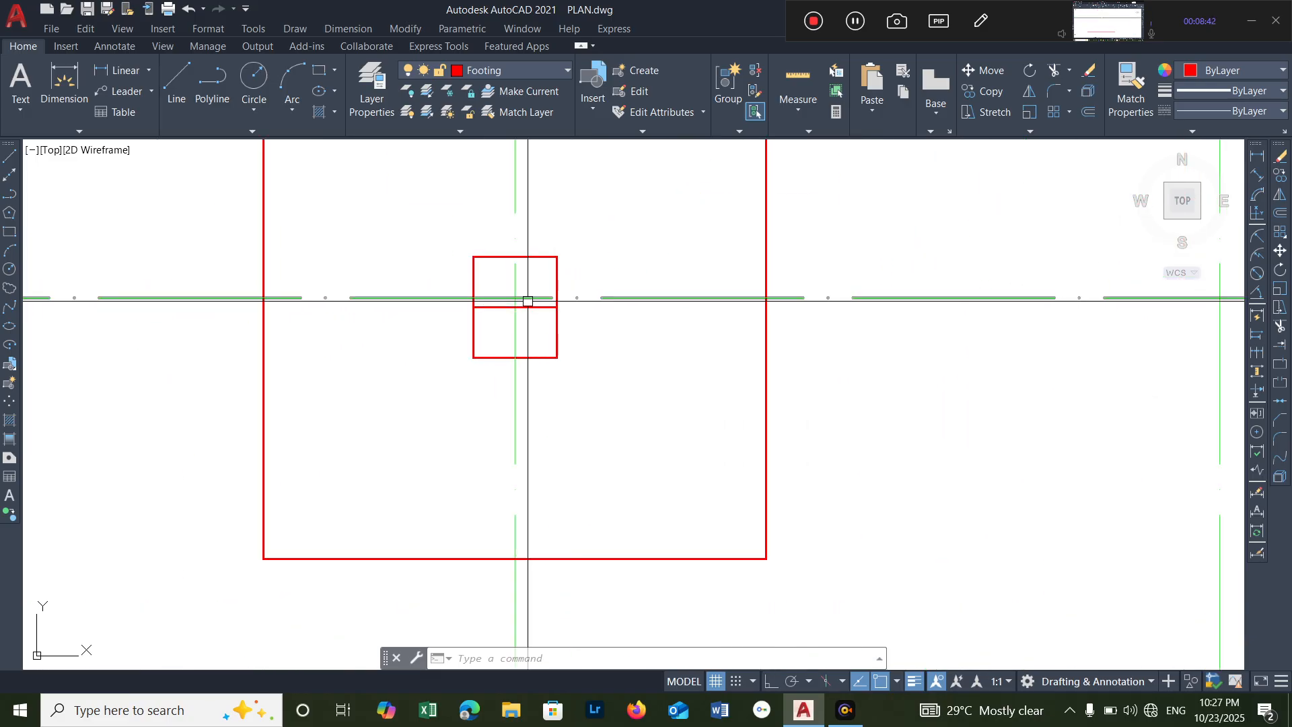
{"action": "scroll", "coordinate": [1006, 331], "scroll_direction": "down", "scroll_amount": 8}
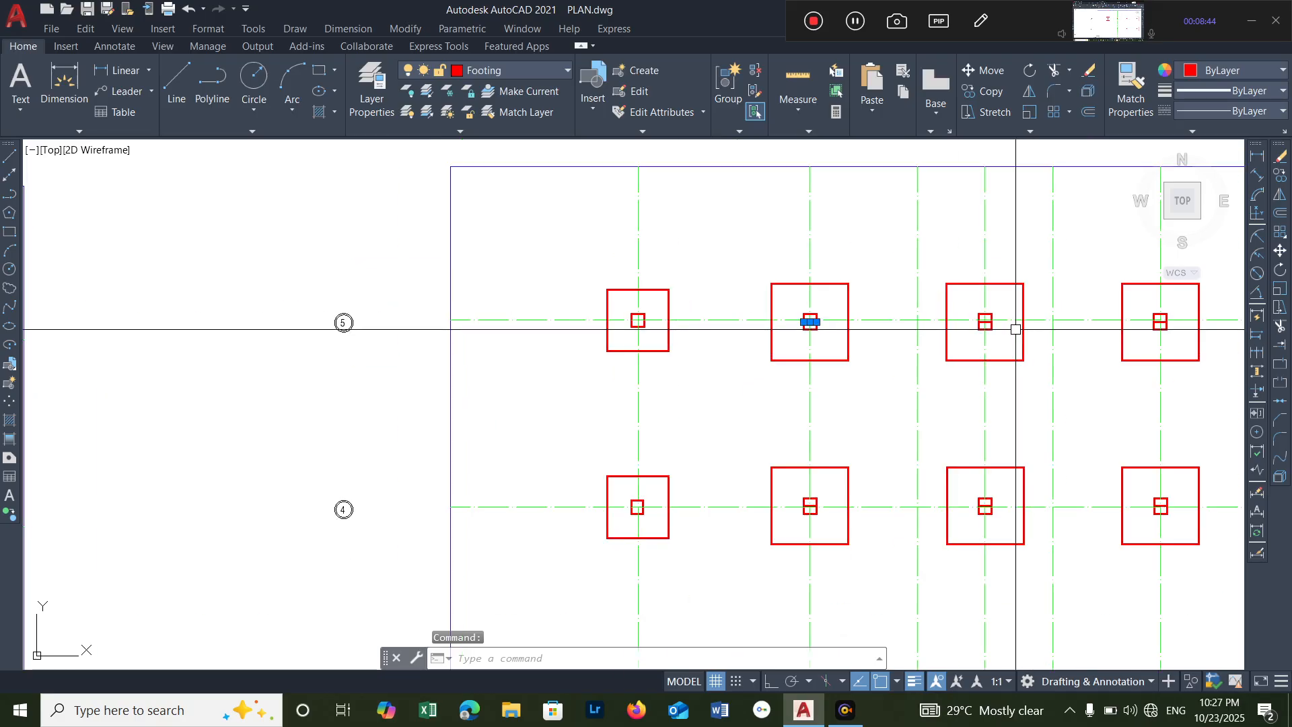
{"action": "scroll", "coordinate": [794, 334], "scroll_direction": "up", "scroll_amount": 7}
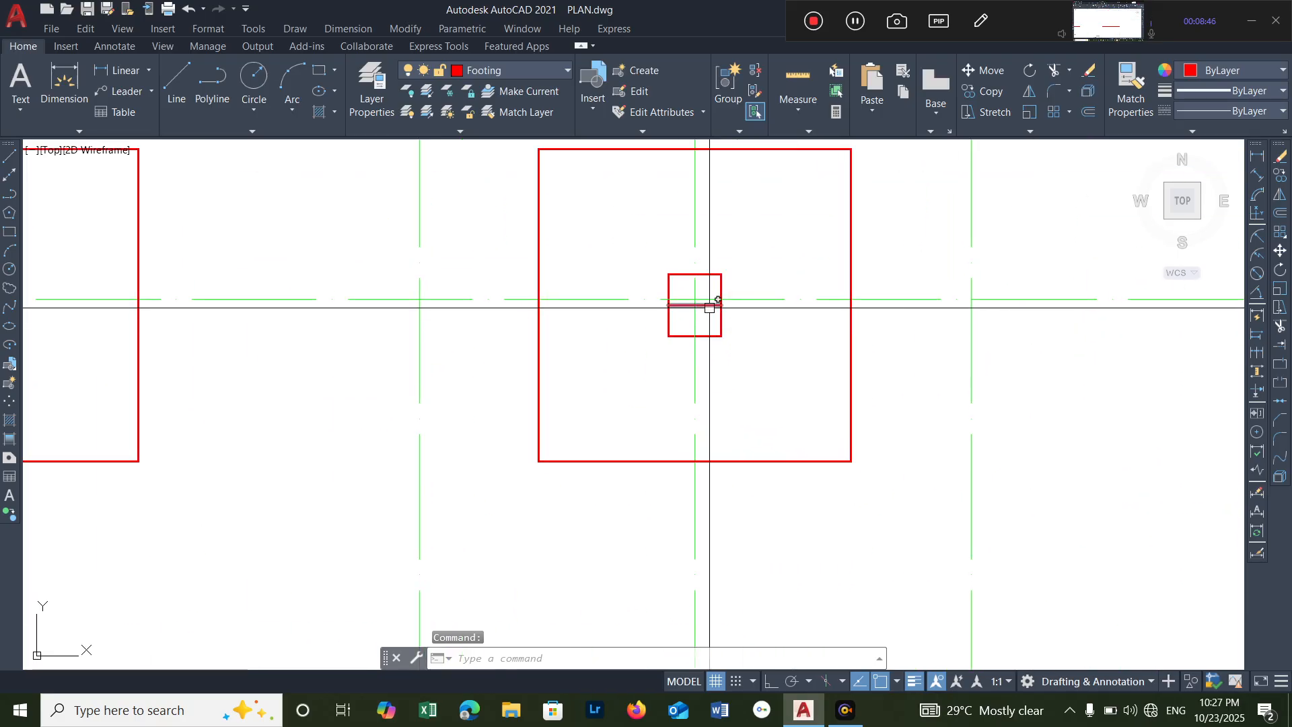
{"action": "scroll", "coordinate": [709, 307], "scroll_direction": "down", "scroll_amount": 6}
{"action": "scroll", "coordinate": [935, 315], "scroll_direction": "up", "scroll_amount": 6}
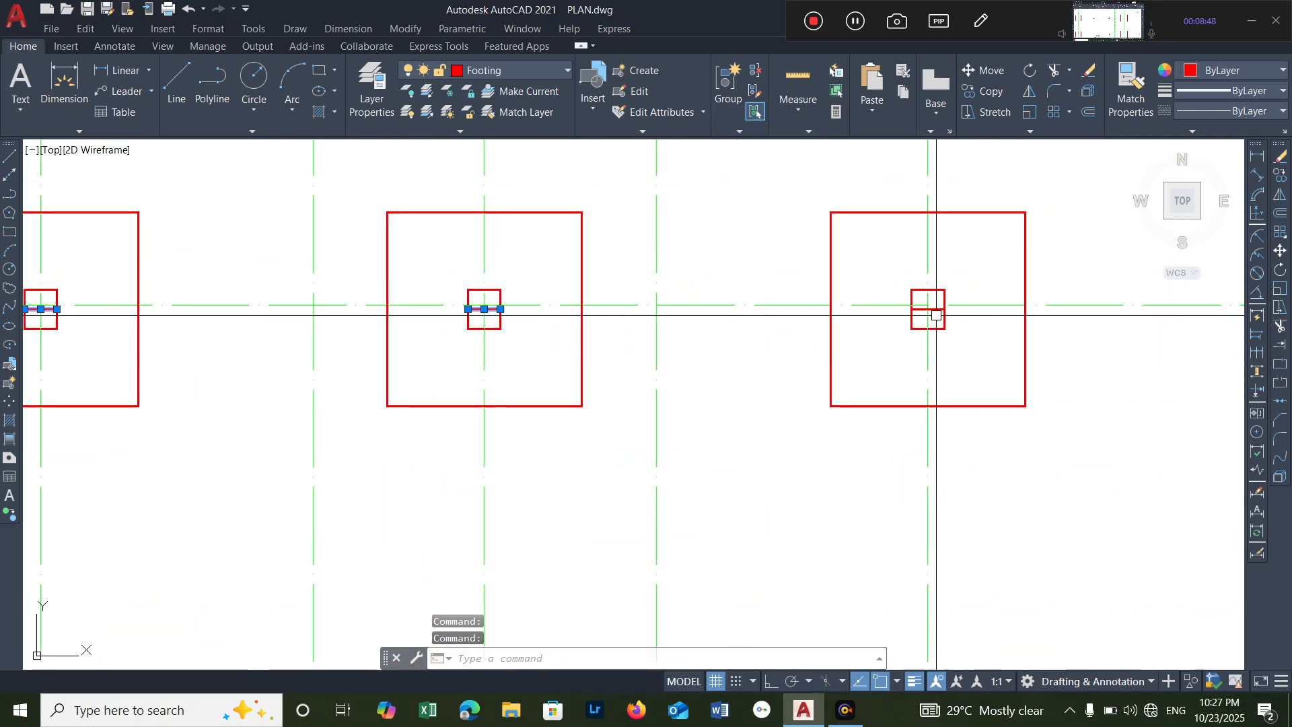
{"action": "scroll", "coordinate": [866, 316], "scroll_direction": "down", "scroll_amount": 6}
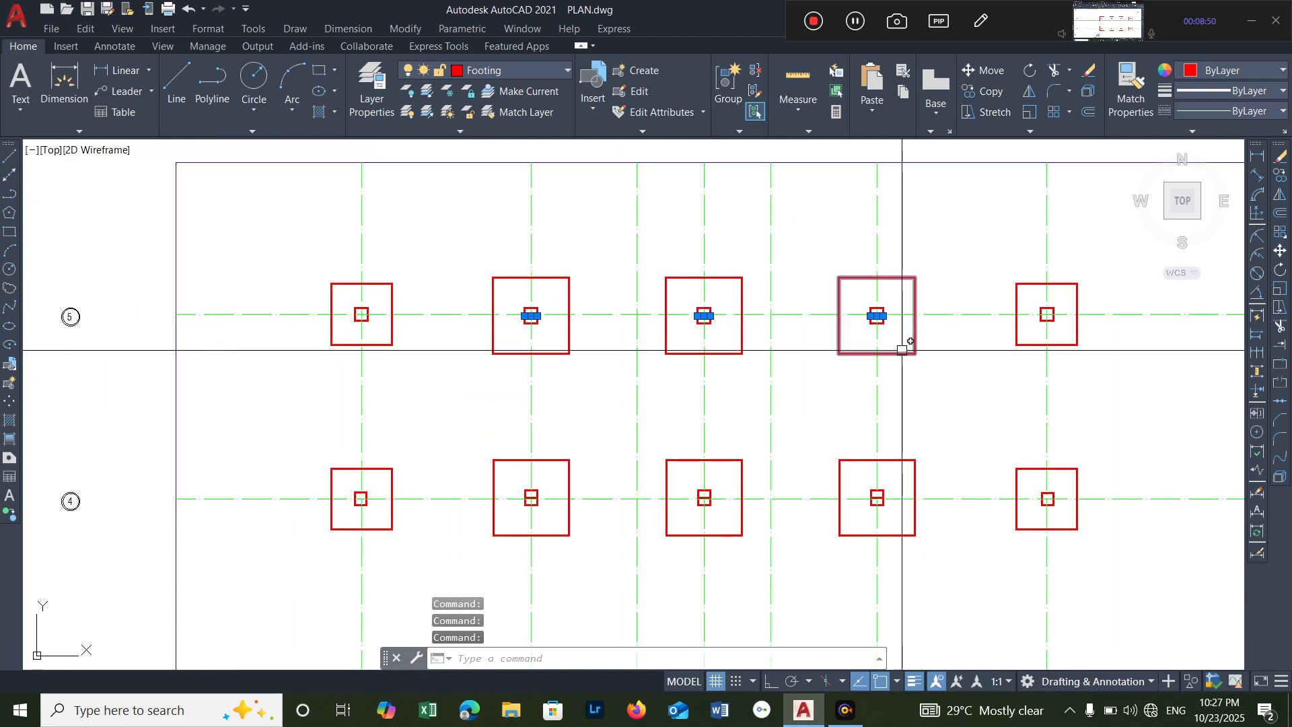
- Erase the helper midlines inside the three inner columns on grid line 4
{"action": "scroll", "coordinate": [865, 256], "scroll_direction": "up", "scroll_amount": 3}
{"action": "scroll", "coordinate": [397, 385], "scroll_direction": "up", "scroll_amount": 8}
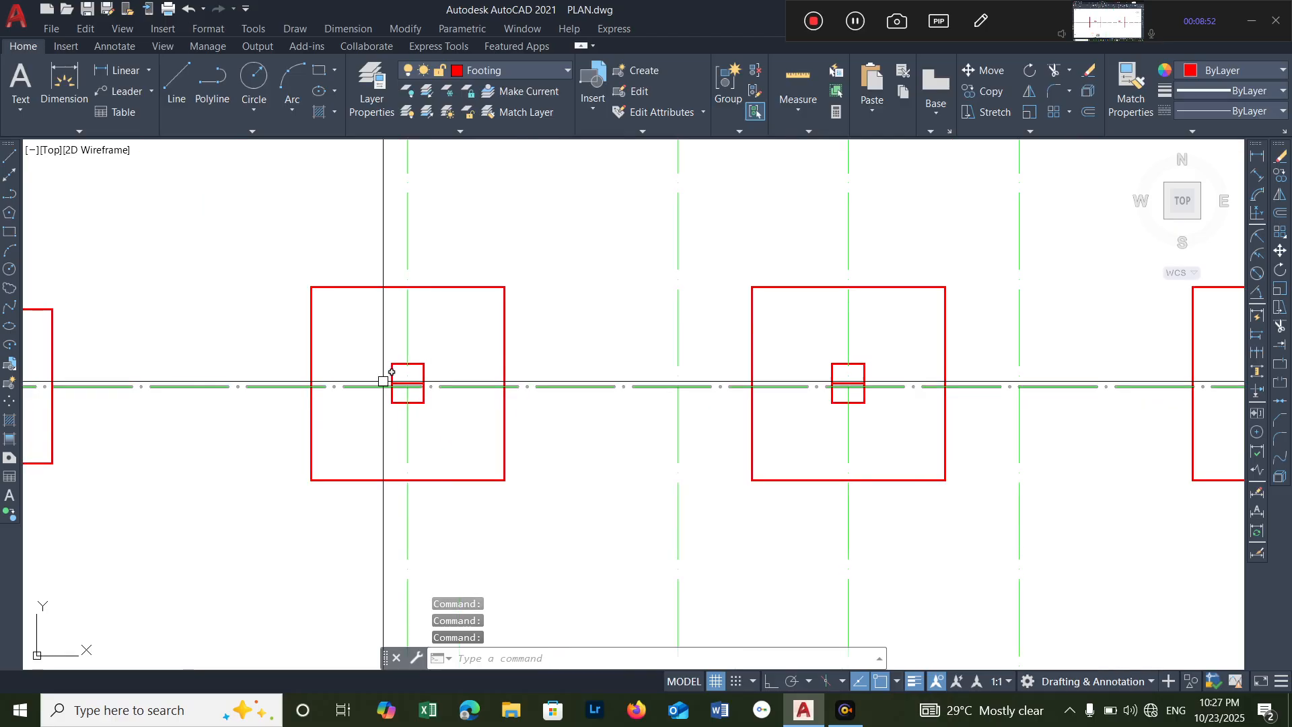
{"action": "left_click", "coordinate": [398, 381]}
{"action": "scroll", "coordinate": [538, 383], "scroll_direction": "down", "scroll_amount": 2}
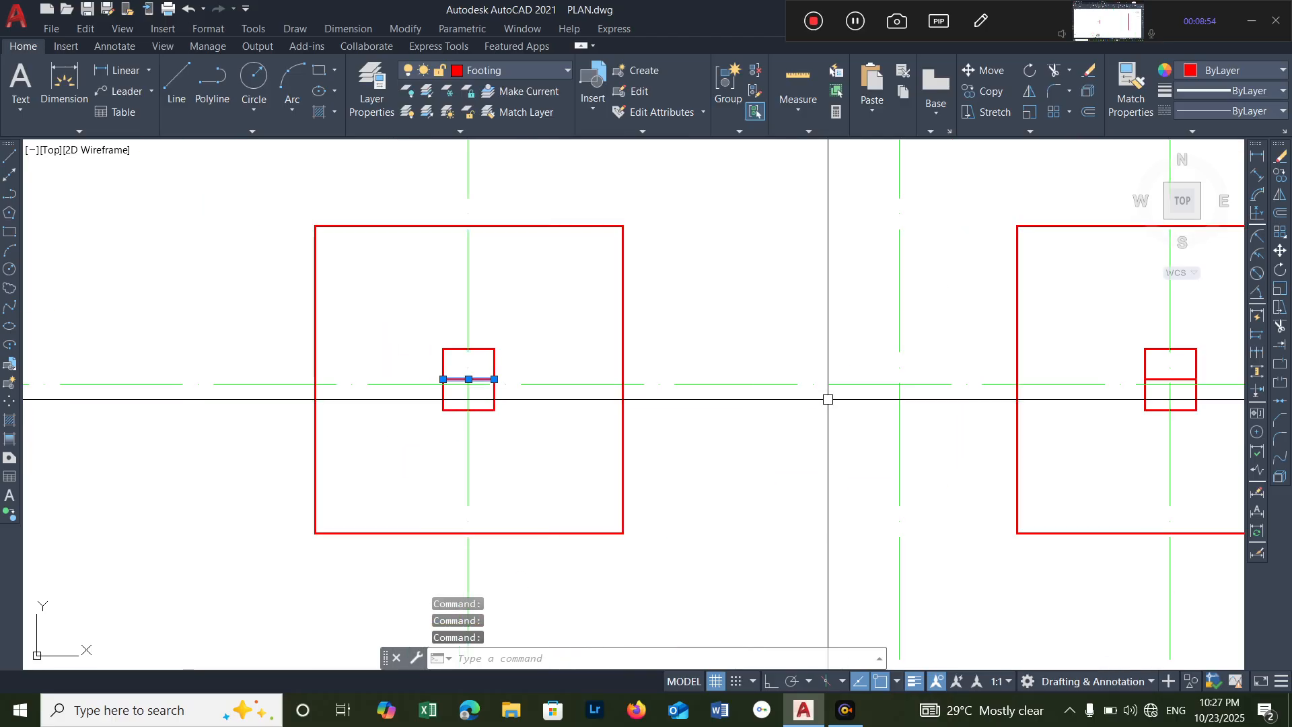
{"action": "scroll", "coordinate": [866, 381], "scroll_direction": "down", "scroll_amount": 4}
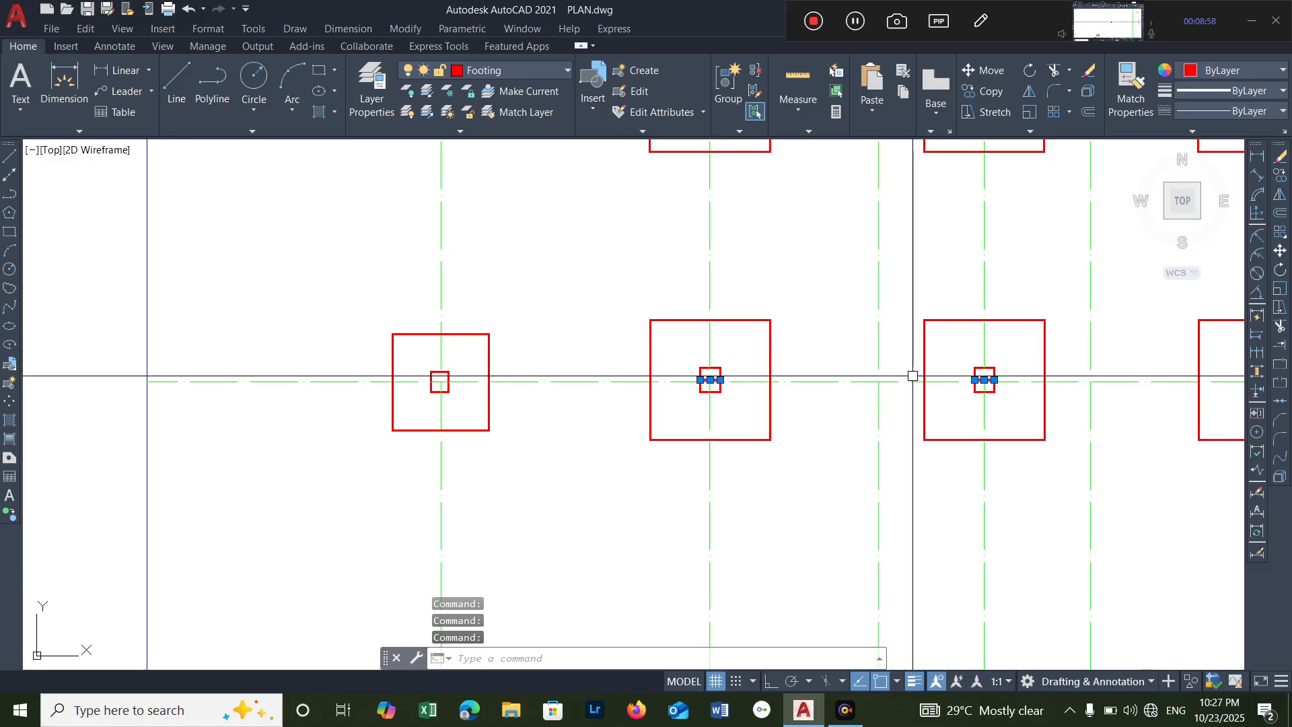
{"action": "key", "text": "Delete"}
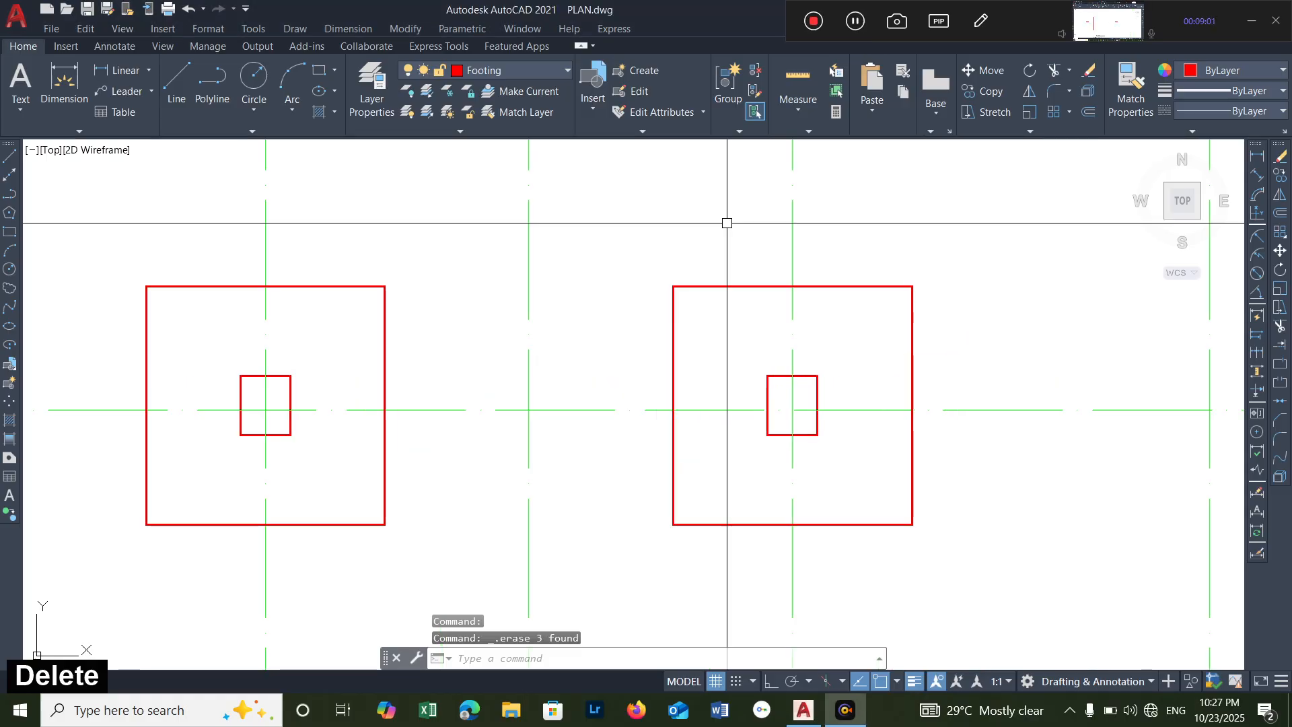
- Check the columns and footings across all grid lines for leftover helper midlines
{"action": "scroll", "coordinate": [724, 220], "scroll_direction": "down", "scroll_amount": 5}
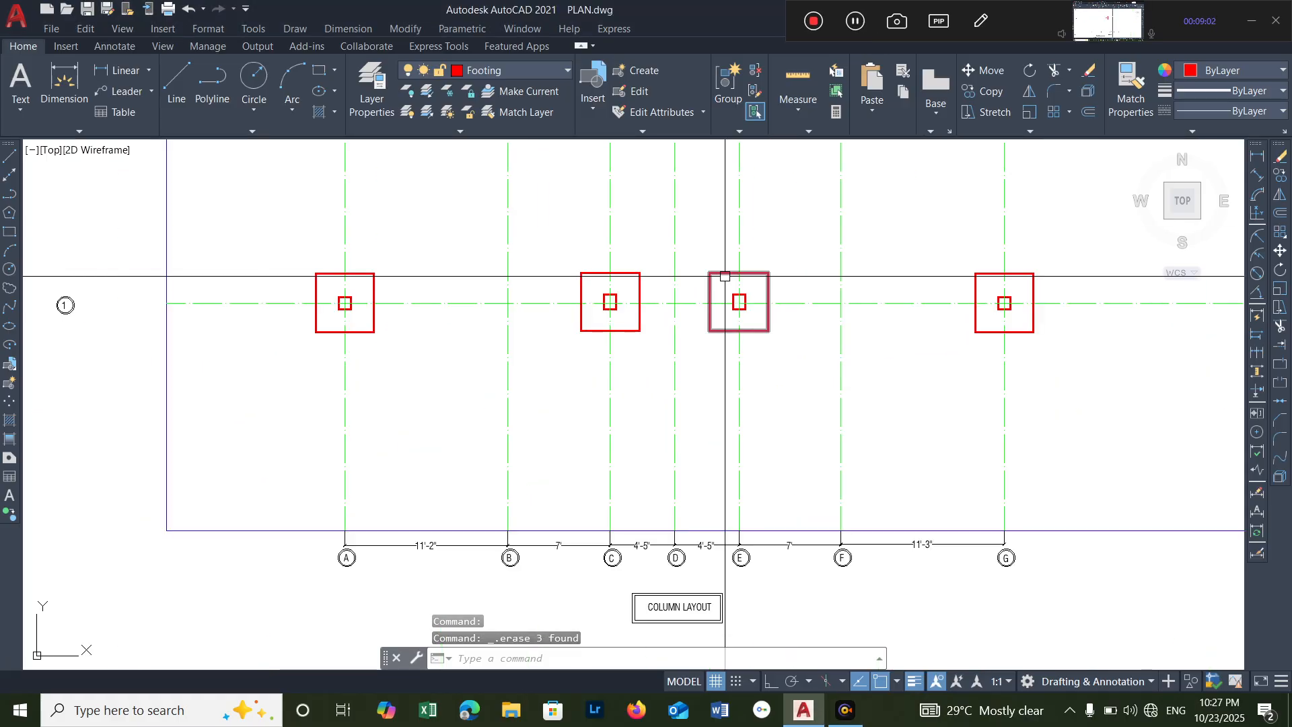
{"action": "middle_click_drag", "start_coordinate": [717, 322], "coordinate": [683, 378]}
{"action": "scroll", "coordinate": [683, 378], "scroll_direction": "down", "scroll_amount": 6}
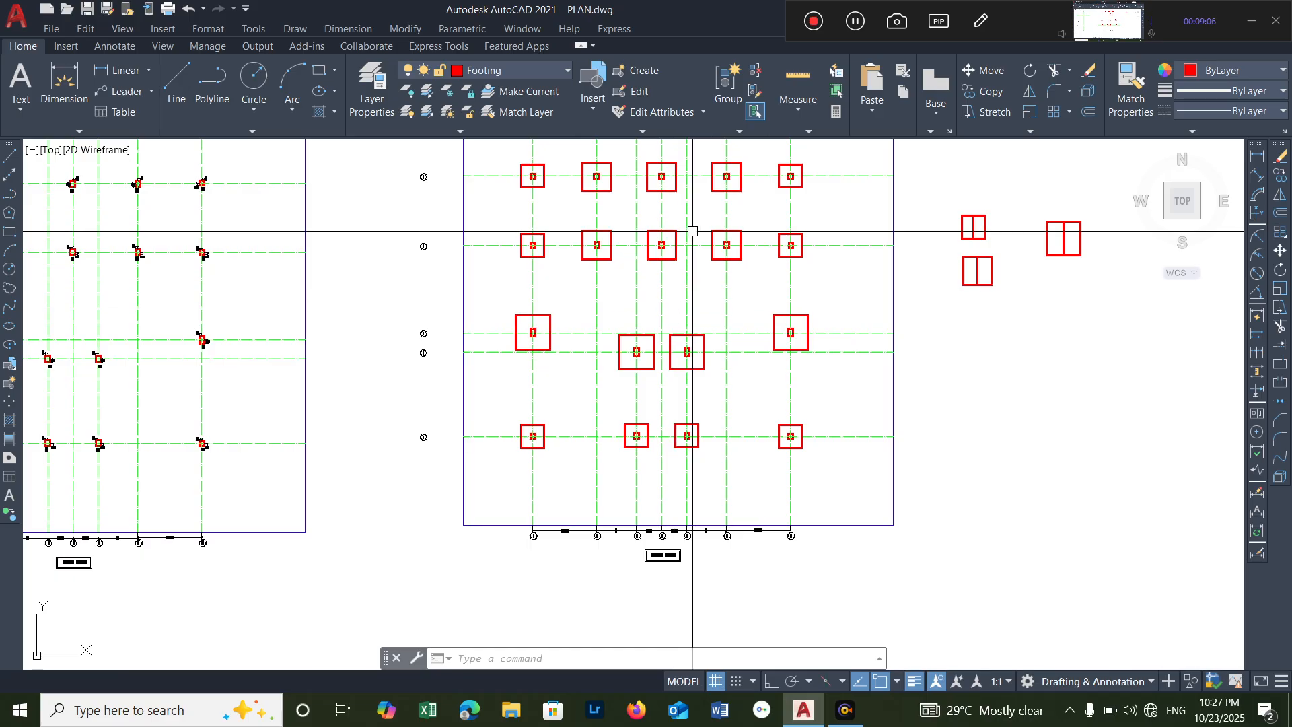
{"action": "middle_click_drag", "start_coordinate": [700, 231], "coordinate": [694, 258]}
{"action": "scroll", "coordinate": [714, 226], "scroll_direction": "up", "scroll_amount": 4}
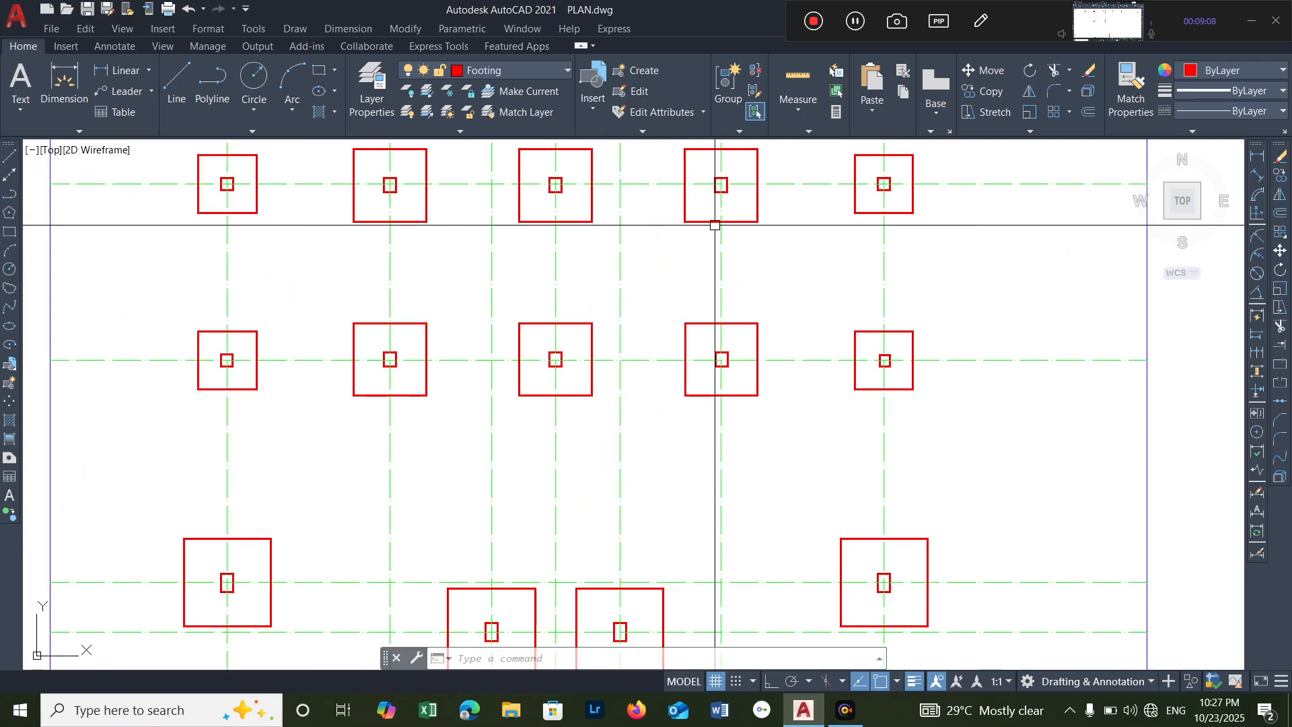
{"action": "scroll", "coordinate": [719, 346], "scroll_direction": "up", "scroll_amount": 2}
{"action": "scroll", "coordinate": [721, 350], "scroll_direction": "down", "scroll_amount": 6}
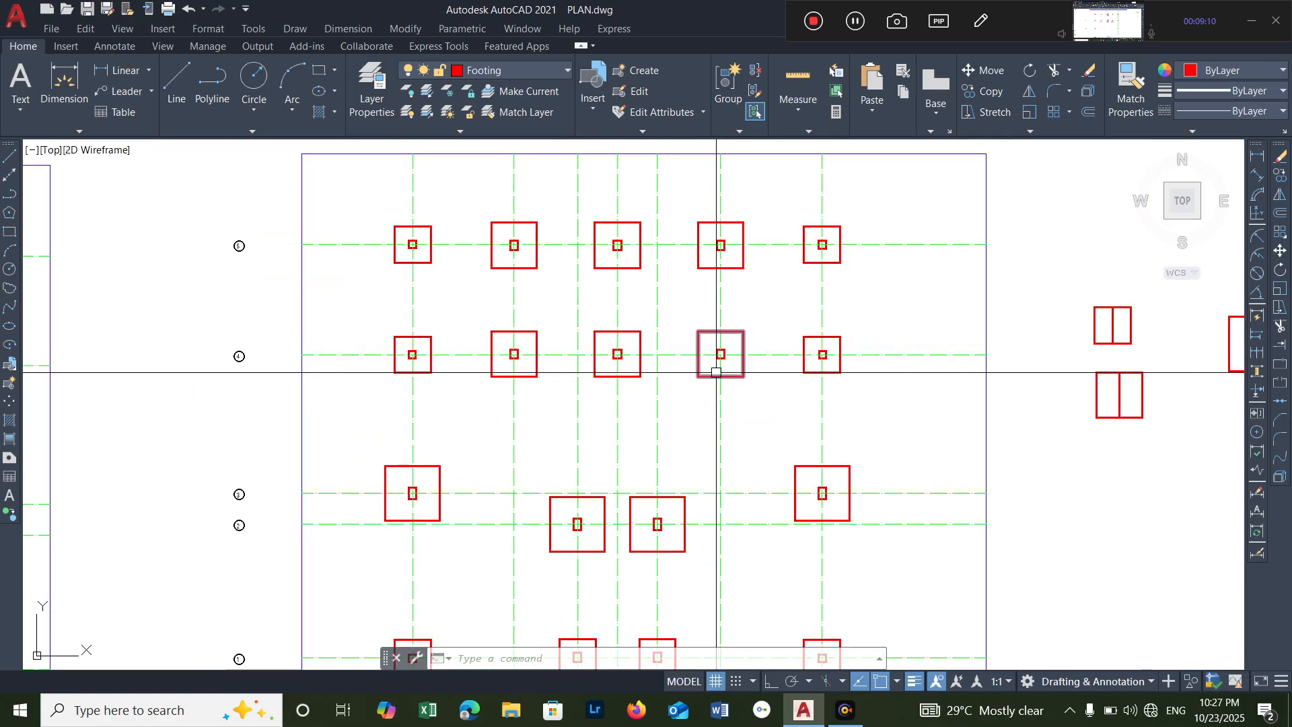
{"action": "middle_click_drag", "start_coordinate": [741, 407], "coordinate": [737, 311]}
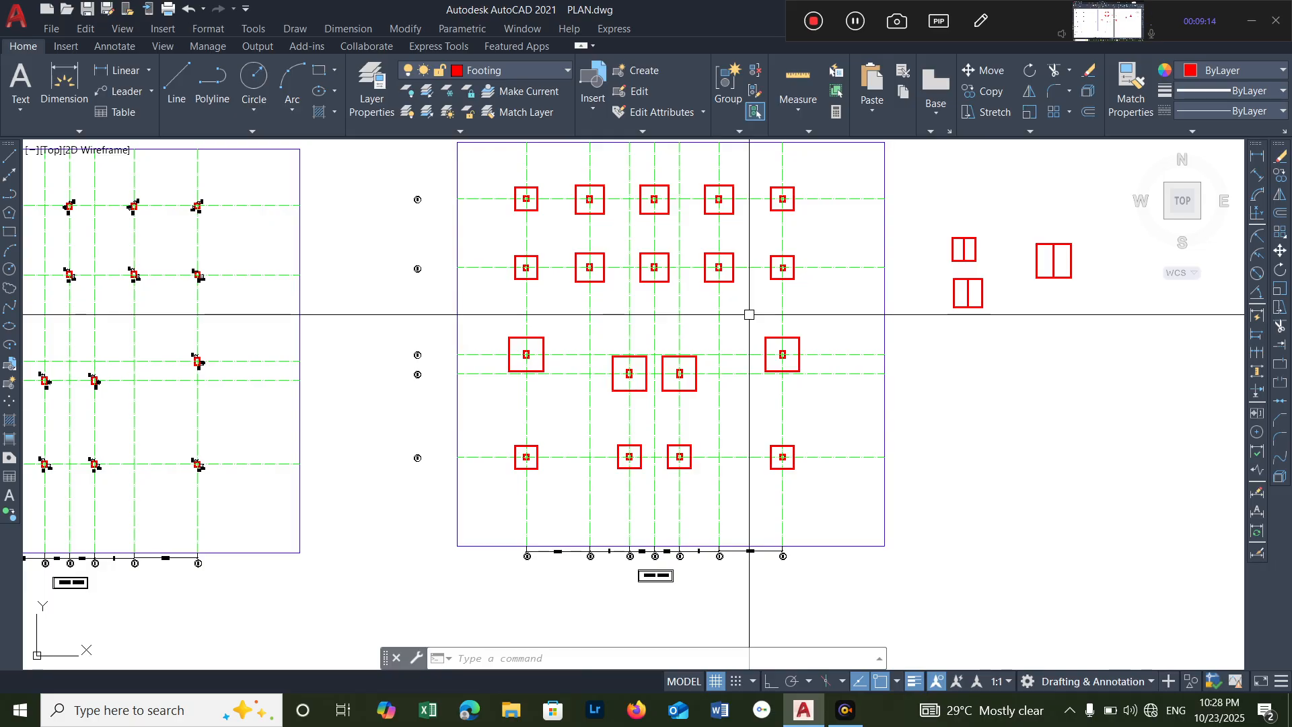
{"action": "scroll", "coordinate": [841, 605], "scroll_direction": "down", "scroll_amount": 3}
- Change the copied plan's title from COLUMN LAYOUT to FOOTING LAYOUT in the title box beneath it
{"action": "scroll", "coordinate": [787, 574], "scroll_direction": "up", "scroll_amount": 8}
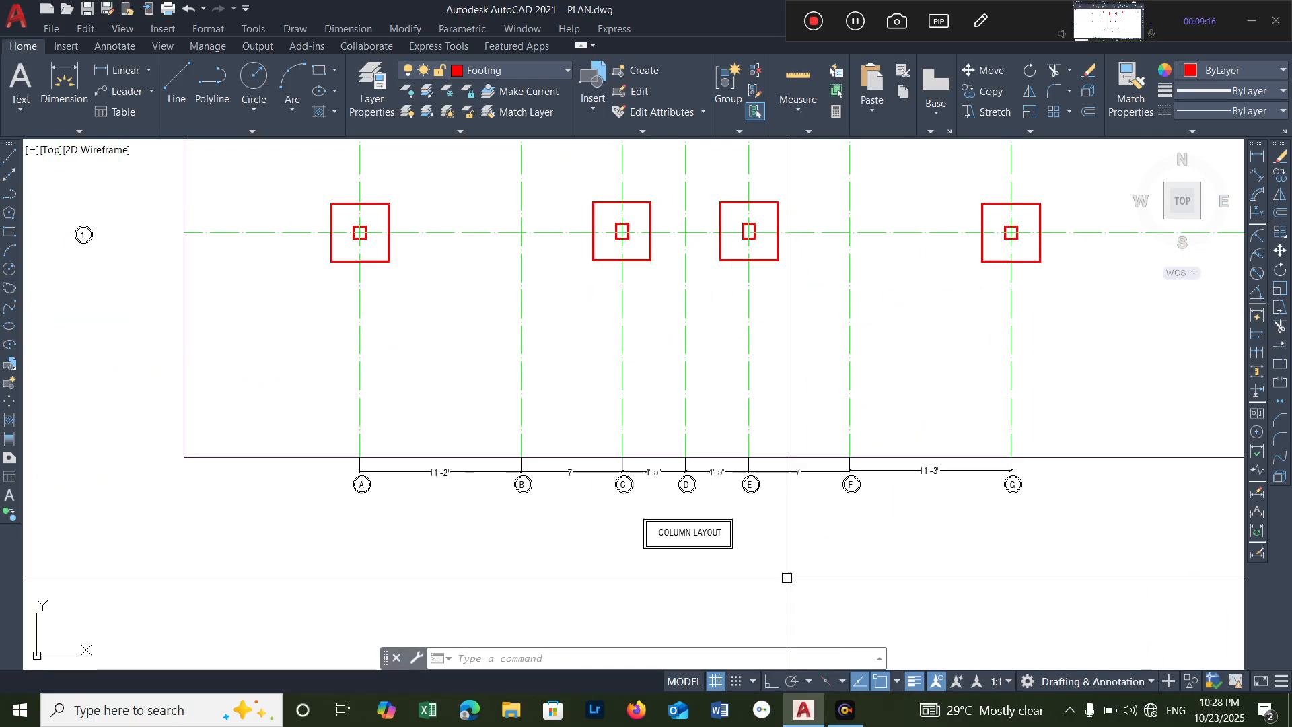
{"action": "scroll", "coordinate": [680, 553], "scroll_direction": "up", "scroll_amount": 4}
{"action": "scroll", "coordinate": [677, 510], "scroll_direction": "down", "scroll_amount": 3}
{"action": "middle_click_drag", "start_coordinate": [686, 426], "coordinate": [694, 447]}
{"action": "left_click", "coordinate": [693, 447]}
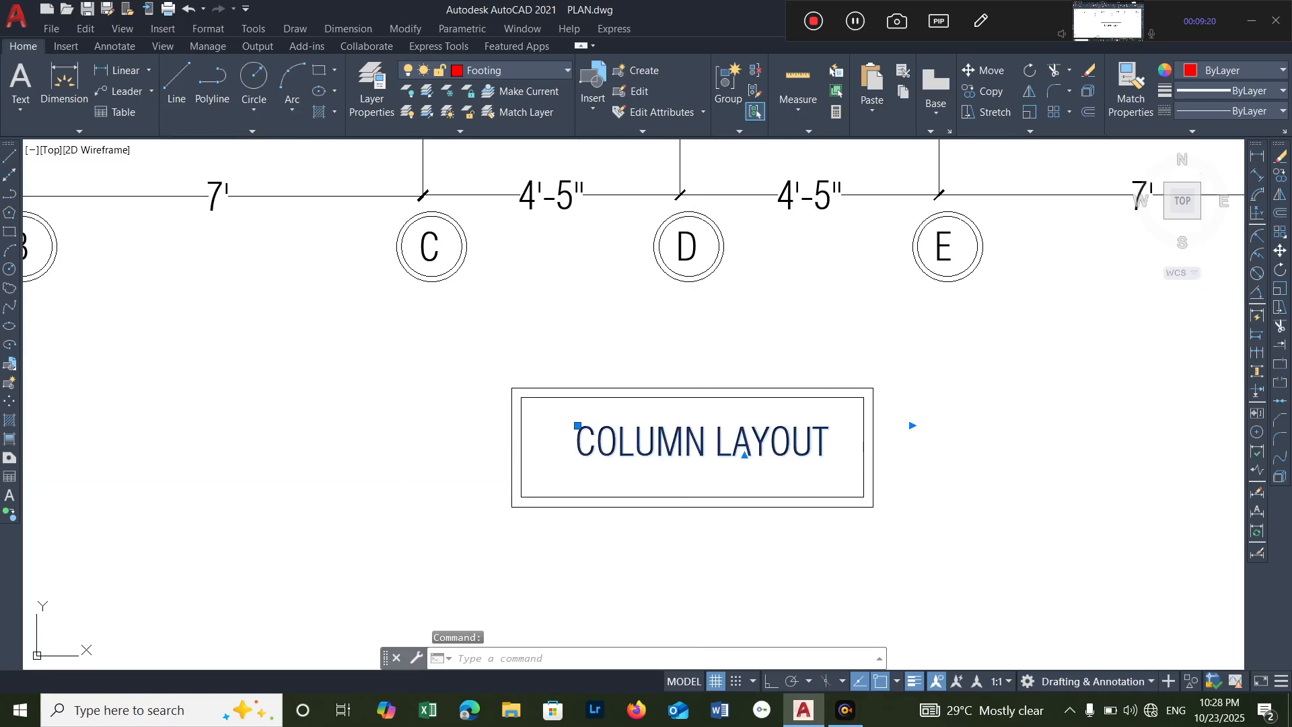
{"action": "double_click", "coordinate": [558, 464]}
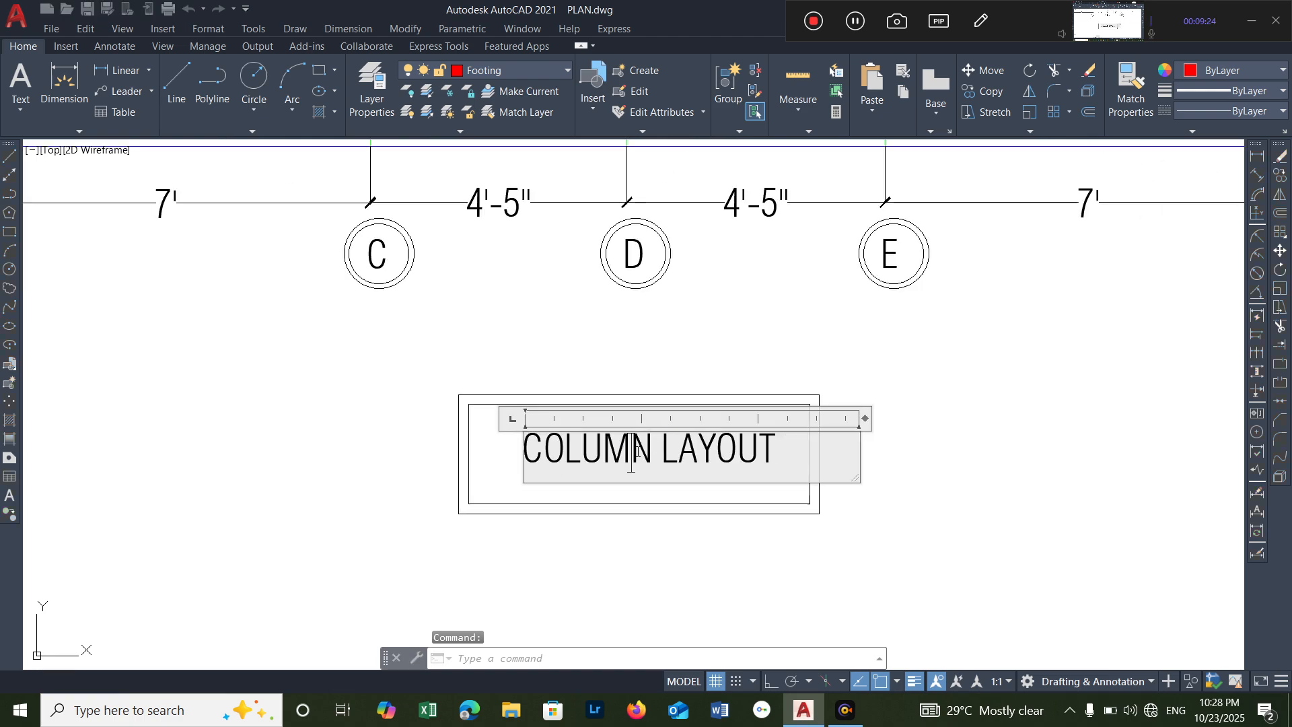
{"action": "left_click_drag", "start_coordinate": [581, 449], "coordinate": [652, 452]}
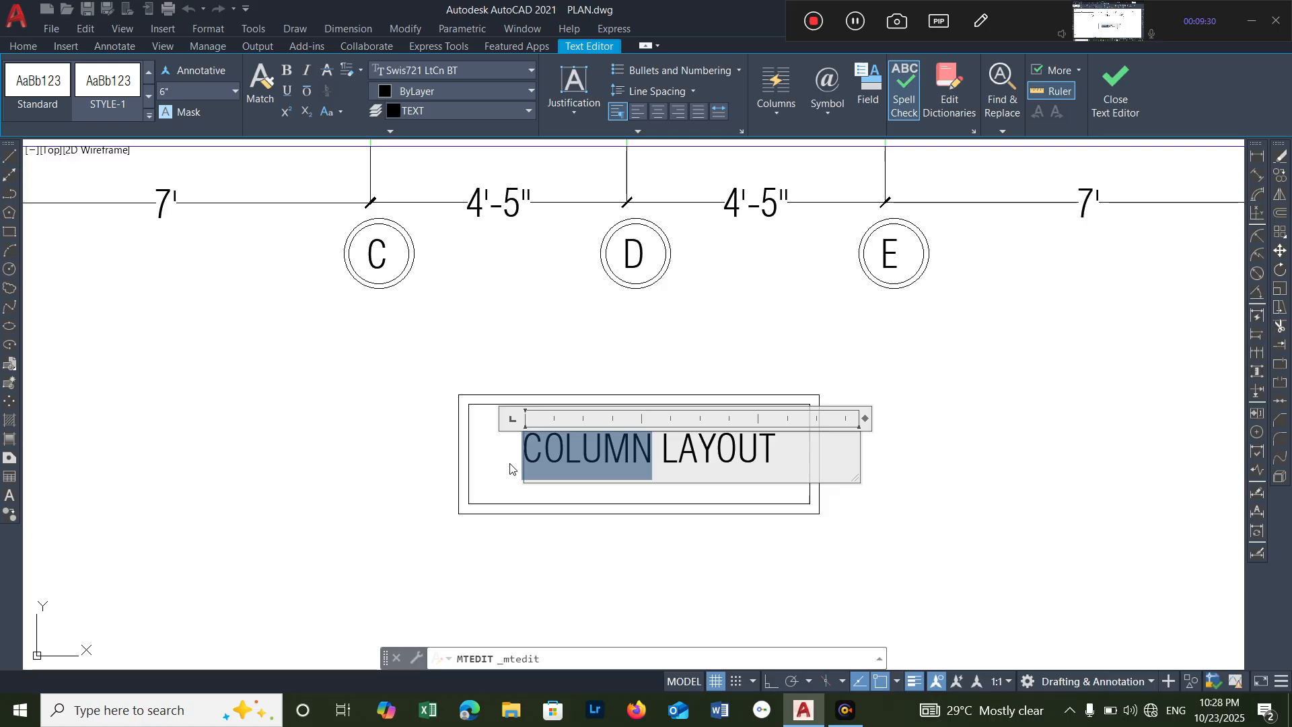
{"action": "type", "text": "f"}
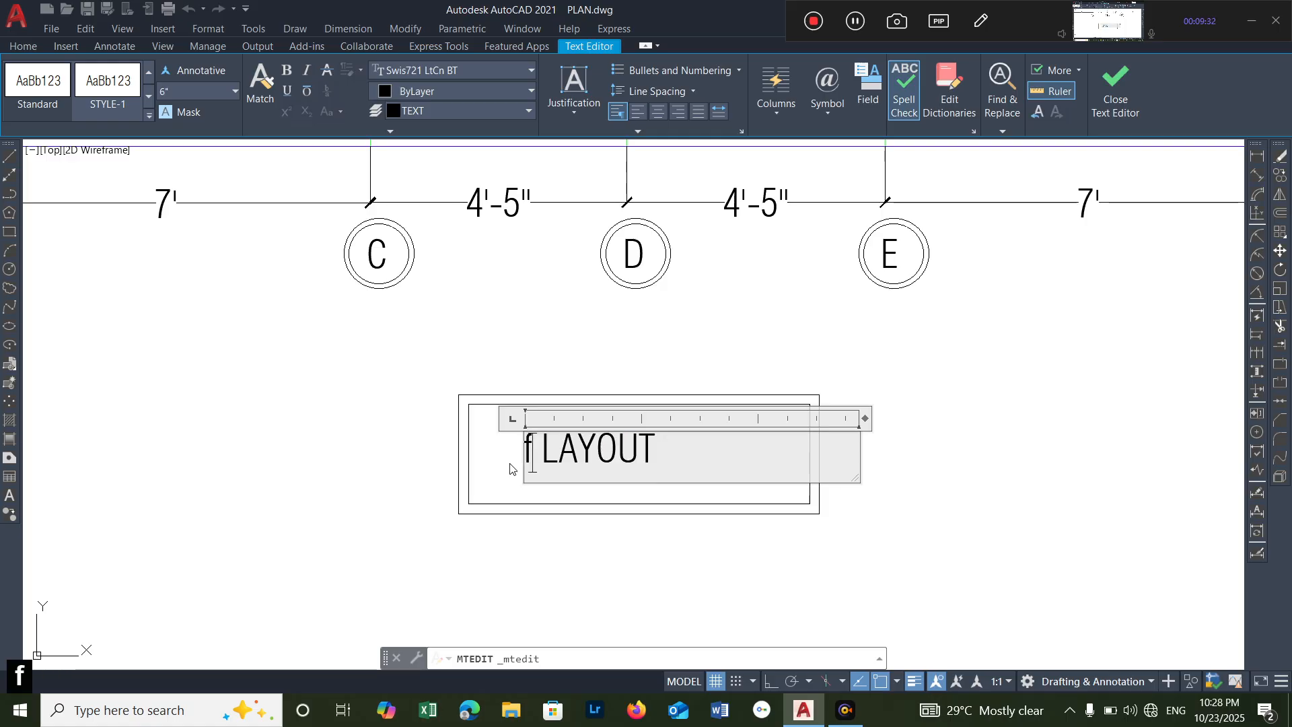
{"action": "key", "text": "BackSpace"}
{"action": "key", "text": "Caps_Lock"}
{"action": "type", "text": "FOOTING"}
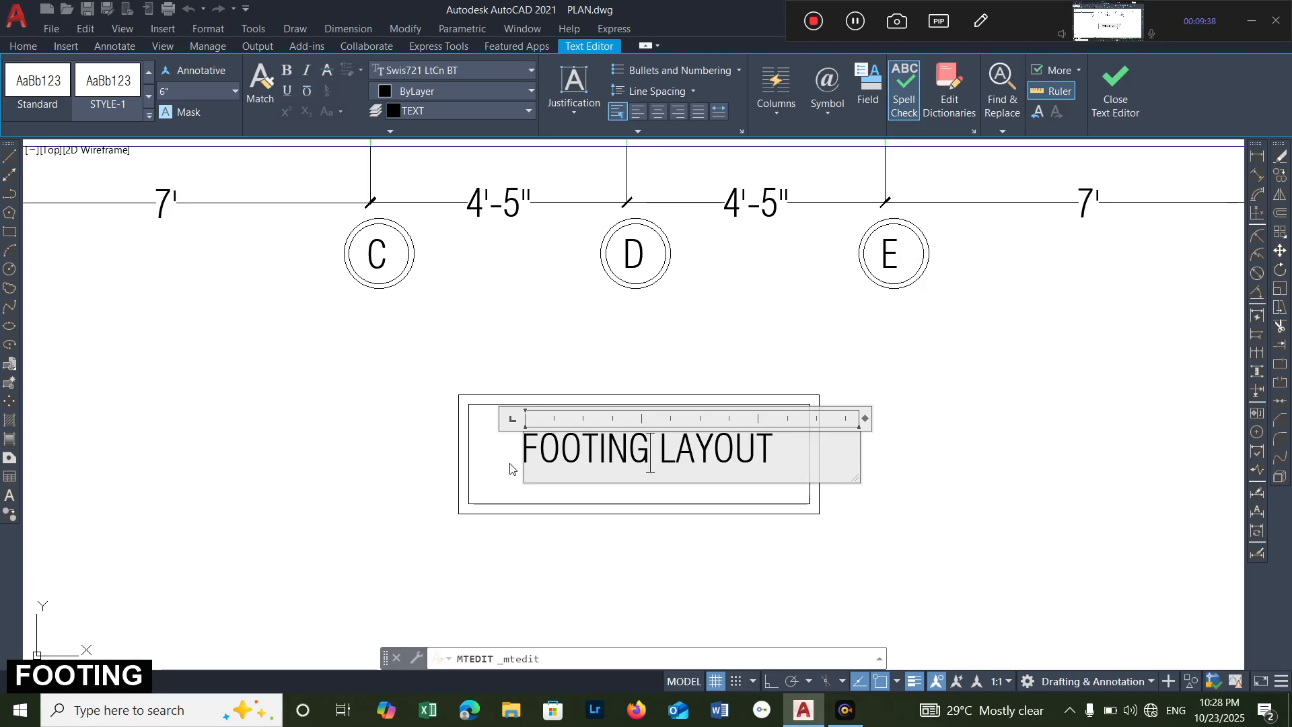
{"action": "left_click", "coordinate": [902, 505]}
- Add a linear dimension above the 4' footing at A-5, from its top edge's midpoint to its top right corner
{"action": "scroll", "coordinate": [875, 497], "scroll_direction": "down", "scroll_amount": 4}
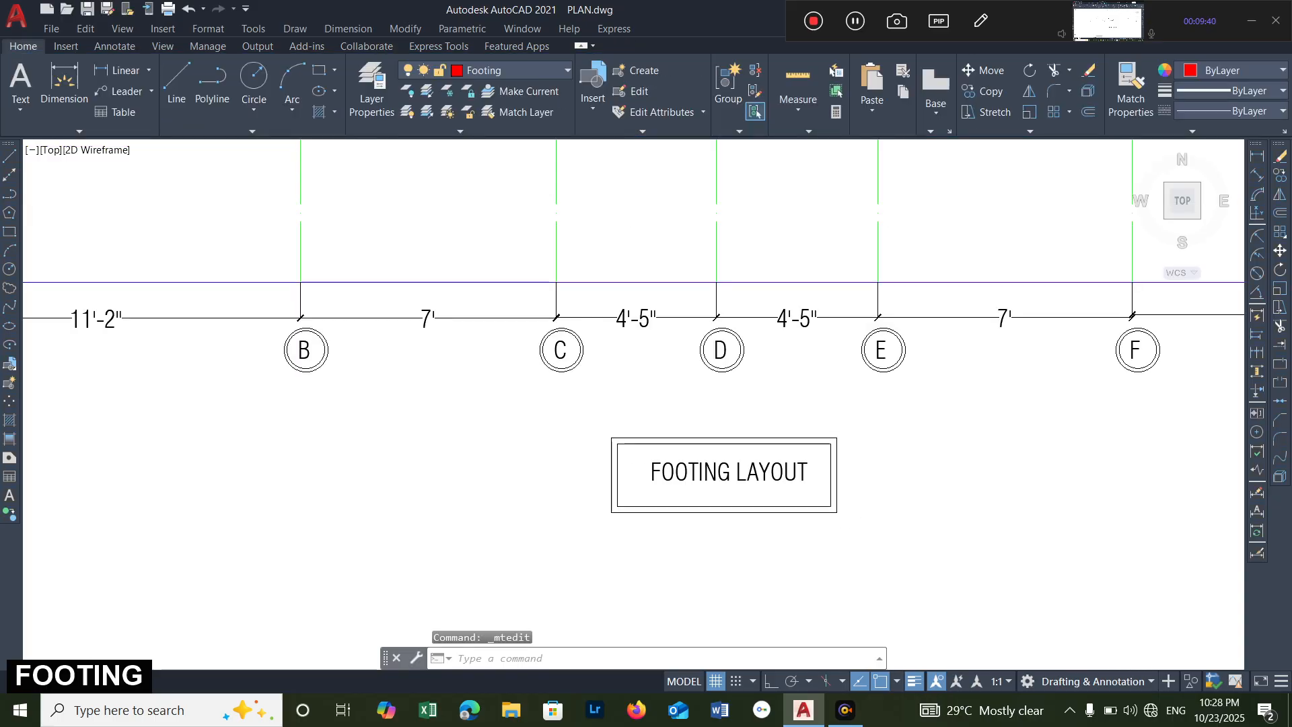
{"action": "scroll", "coordinate": [717, 304], "scroll_direction": "down", "scroll_amount": 2}
{"action": "middle_click_drag", "start_coordinate": [718, 304], "coordinate": [700, 473]}
{"action": "scroll", "coordinate": [712, 303], "scroll_direction": "down", "scroll_amount": 2}
{"action": "middle_click_drag", "start_coordinate": [632, 277], "coordinate": [628, 372]}
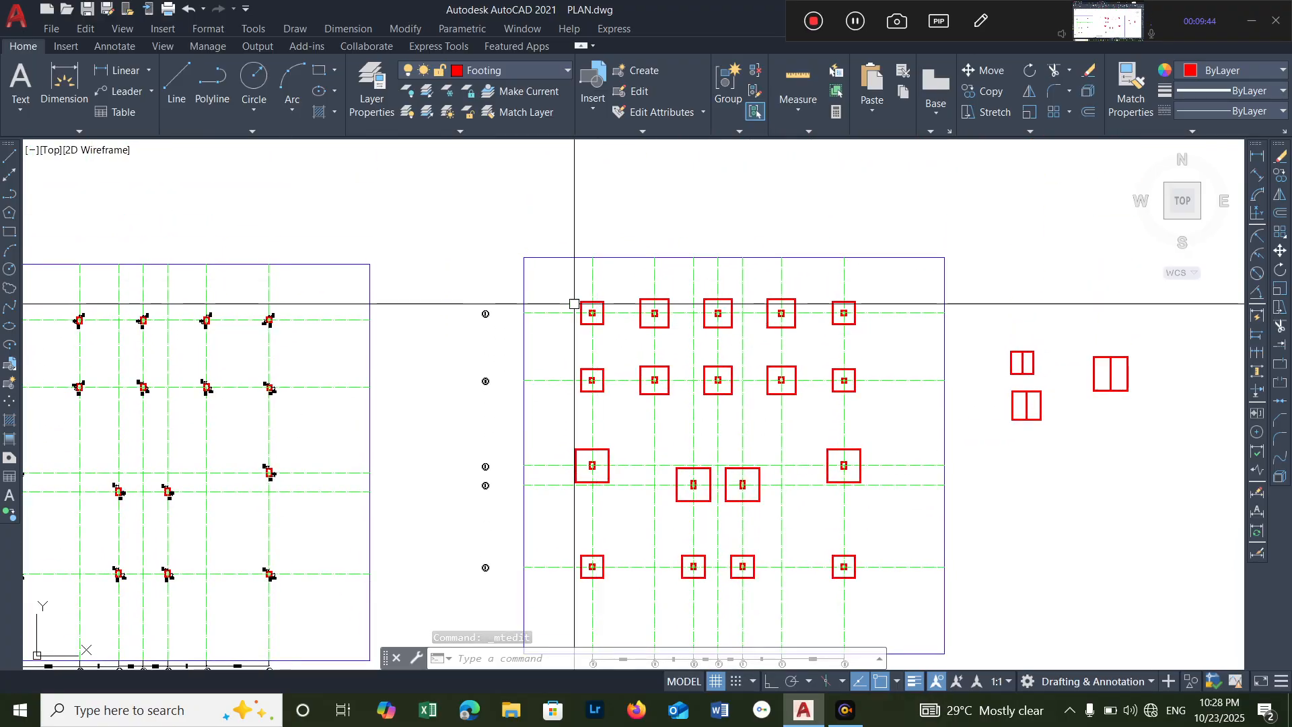
{"action": "scroll", "coordinate": [574, 303], "scroll_direction": "up", "scroll_amount": 5}
{"action": "middle_click_drag", "start_coordinate": [647, 313], "coordinate": [536, 305]}
{"action": "scroll", "coordinate": [536, 306], "scroll_direction": "up", "scroll_amount": 4}
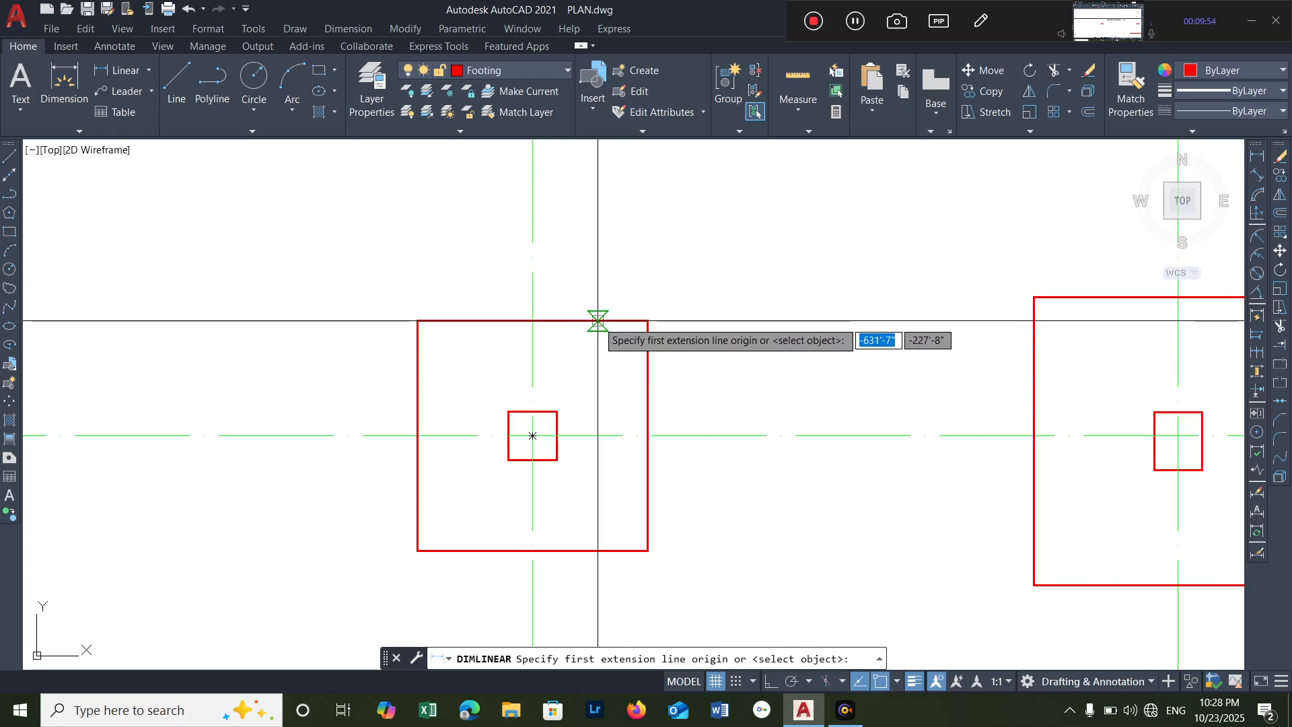
{"action": "left_click", "coordinate": [532, 320]}
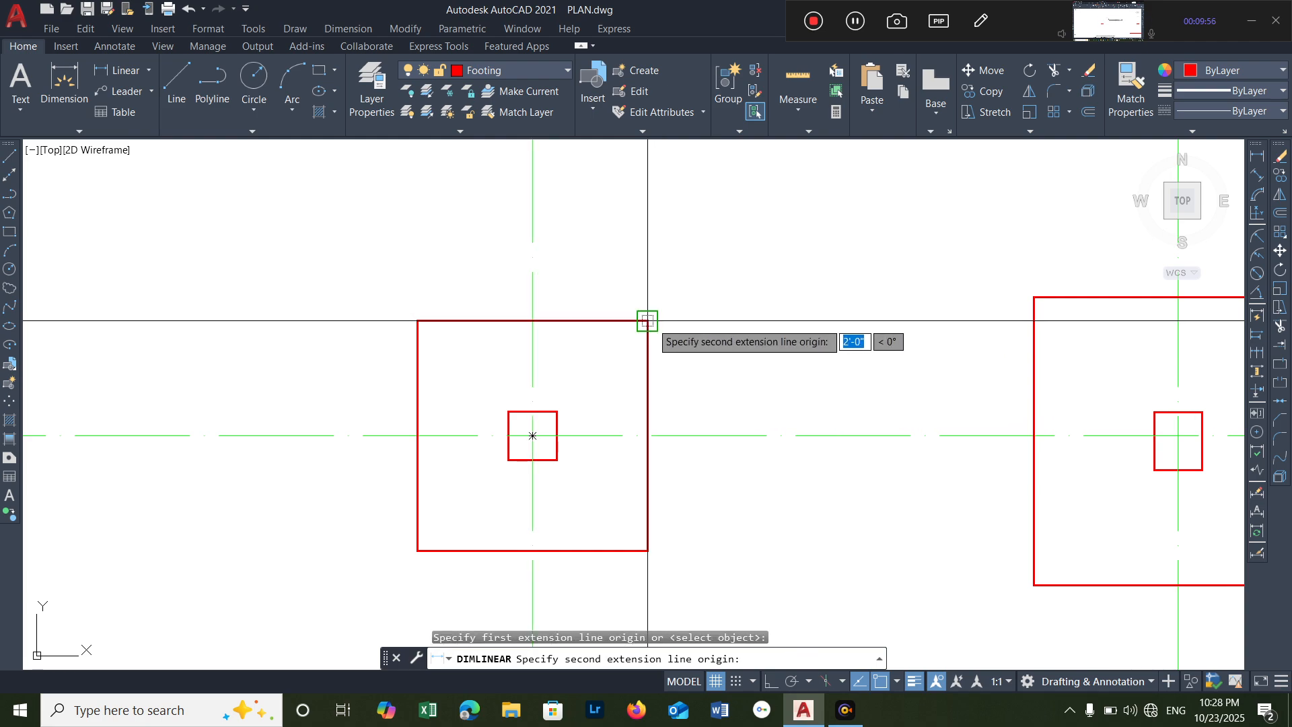
{"action": "left_click", "coordinate": [647, 321]}
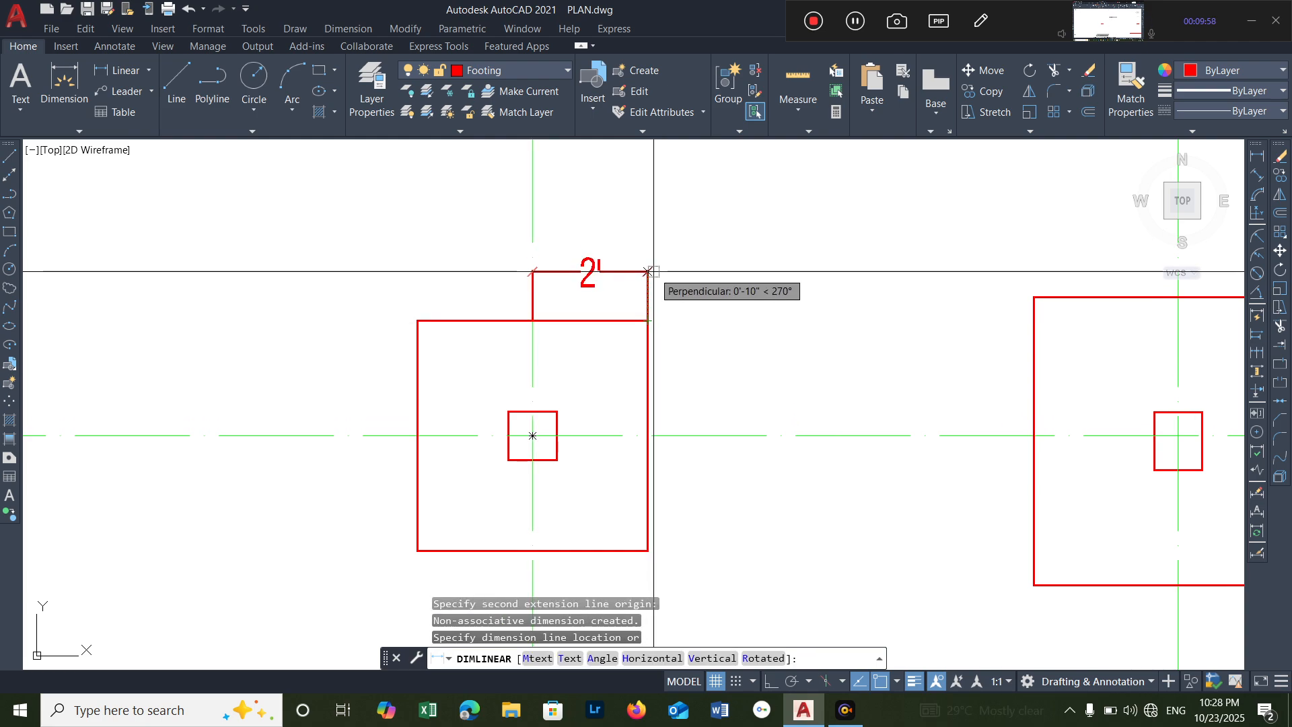
{"action": "left_click", "coordinate": [654, 275]}
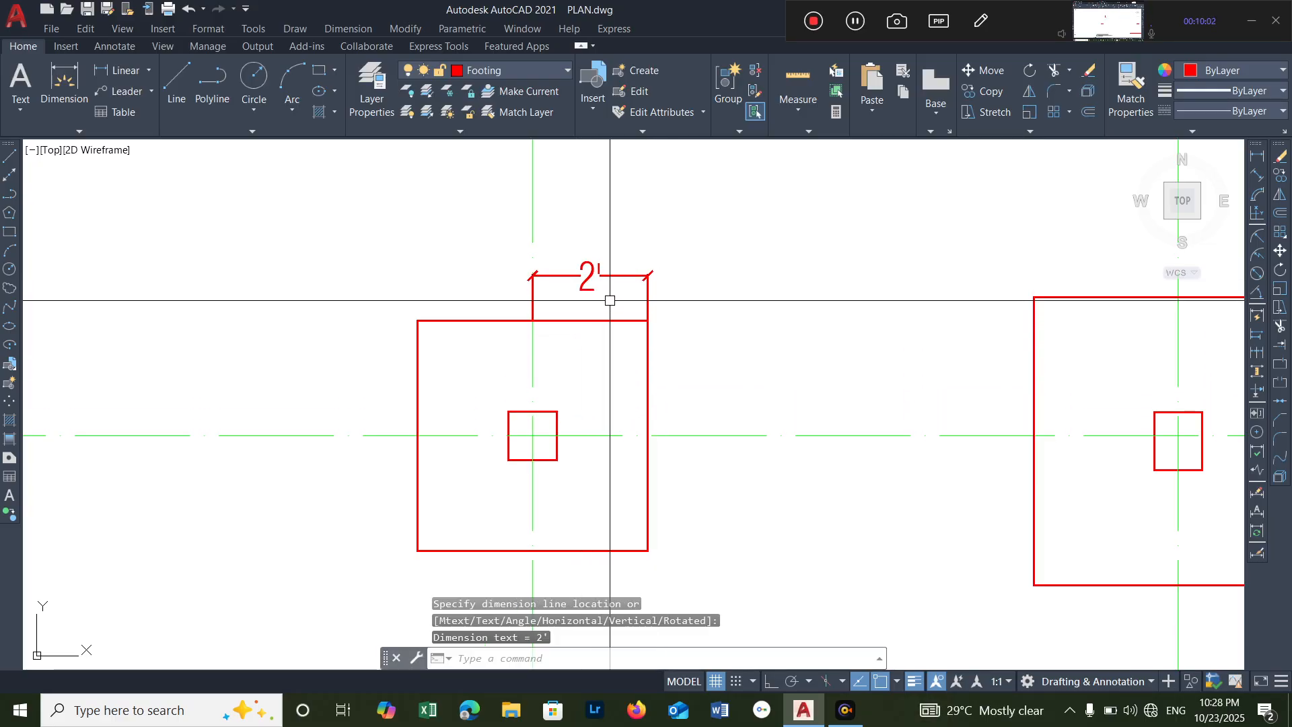
{"action": "scroll", "coordinate": [563, 375], "scroll_direction": "down", "scroll_amount": 1}
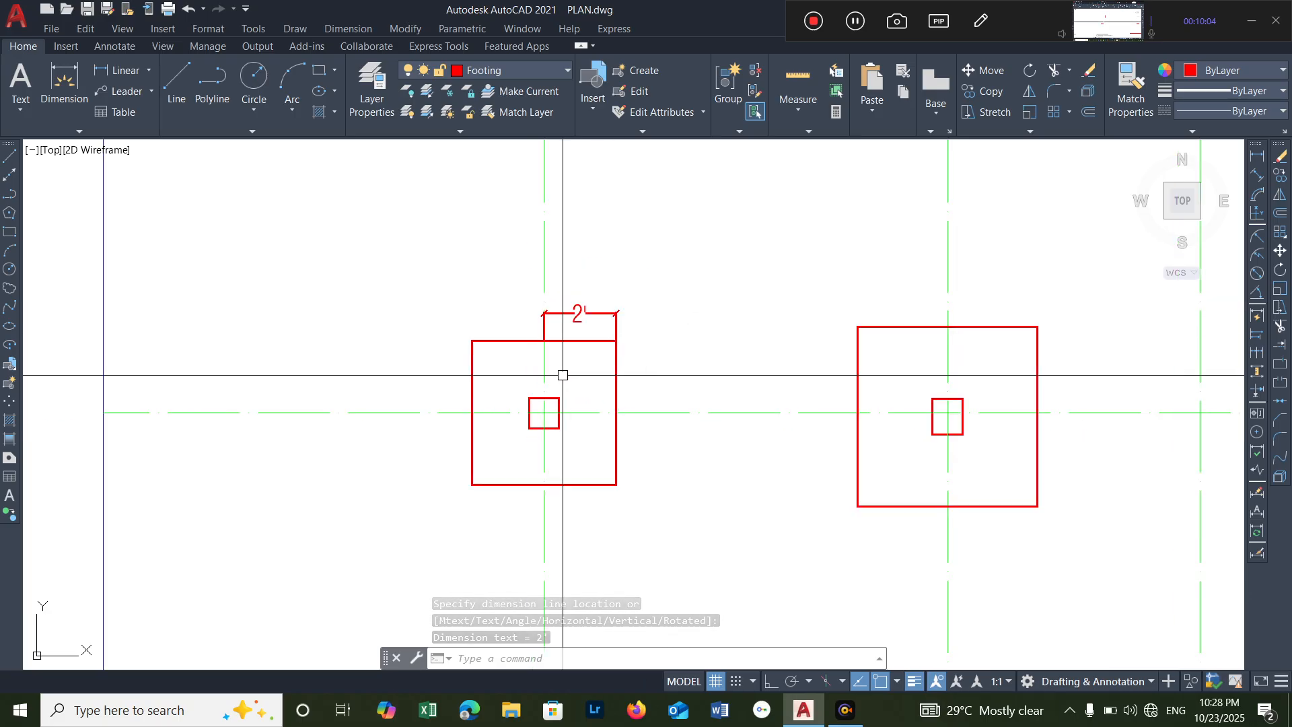
{"action": "middle_click_drag", "start_coordinate": [562, 375], "coordinate": [593, 270]}
{"action": "scroll", "coordinate": [612, 340], "scroll_direction": "up", "scroll_amount": 2}
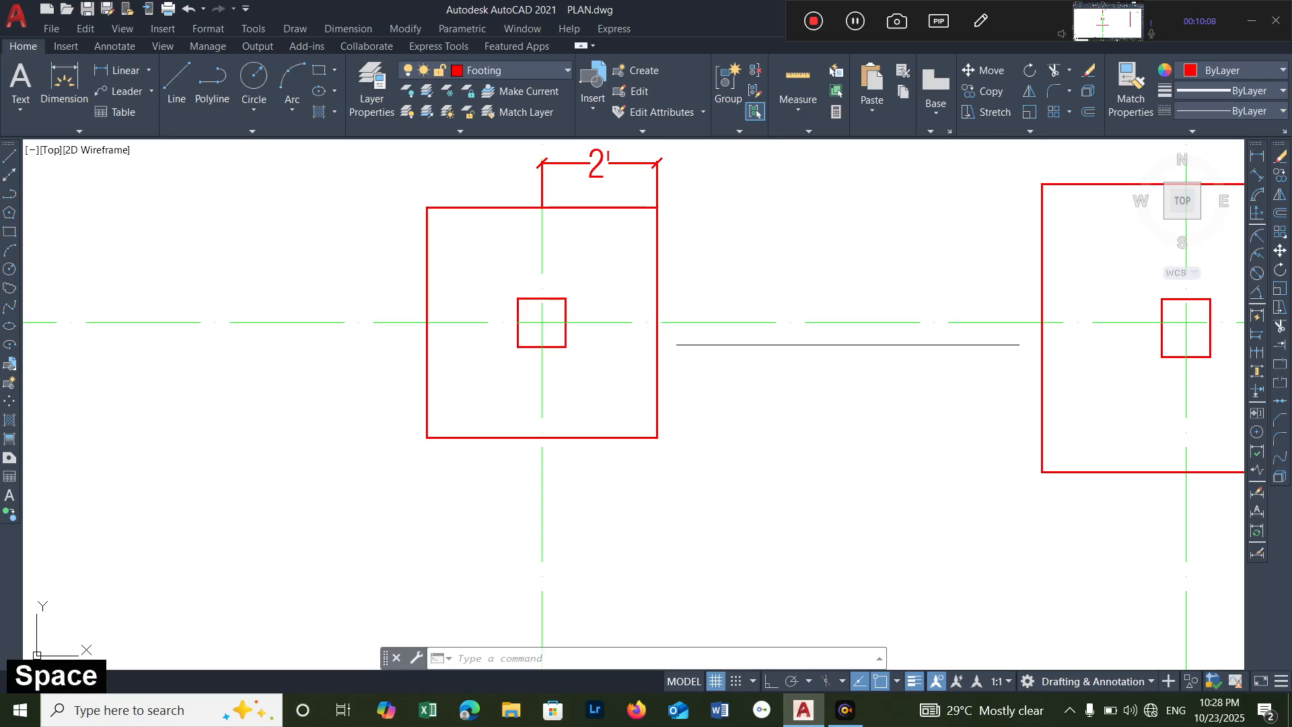
{"action": "key", "text": "space"}
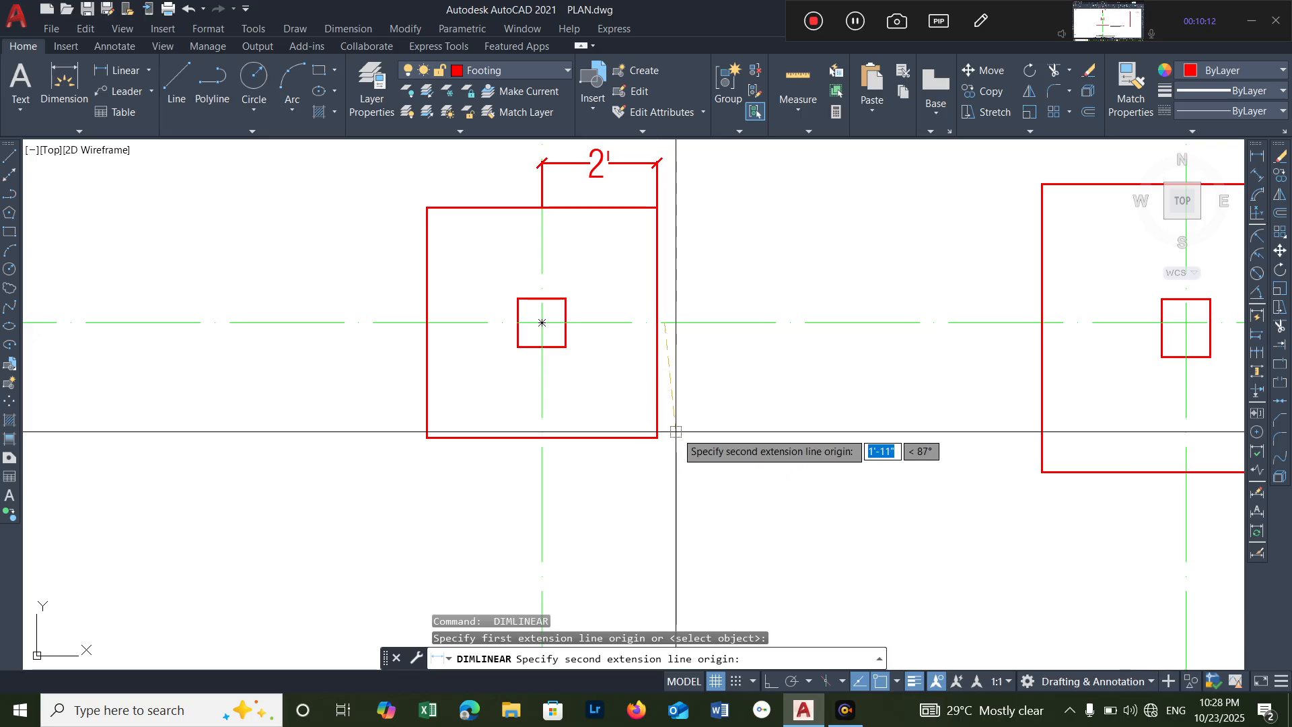
{"action": "left_click", "coordinate": [710, 377]}
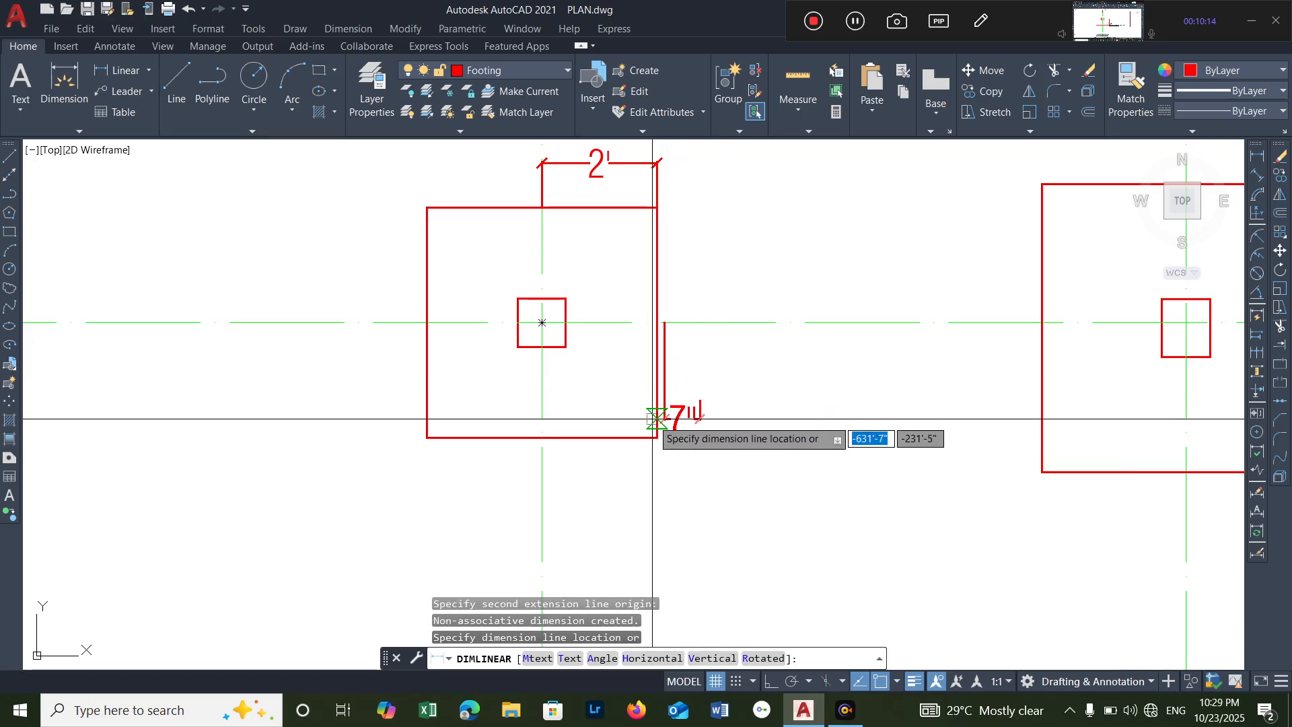
{"action": "key", "text": "Escape"}
- Add a linear dimension beside the A-5 footing's right edge, from the edge's midpoint to its bottom right corner
{"action": "key", "text": "space"}
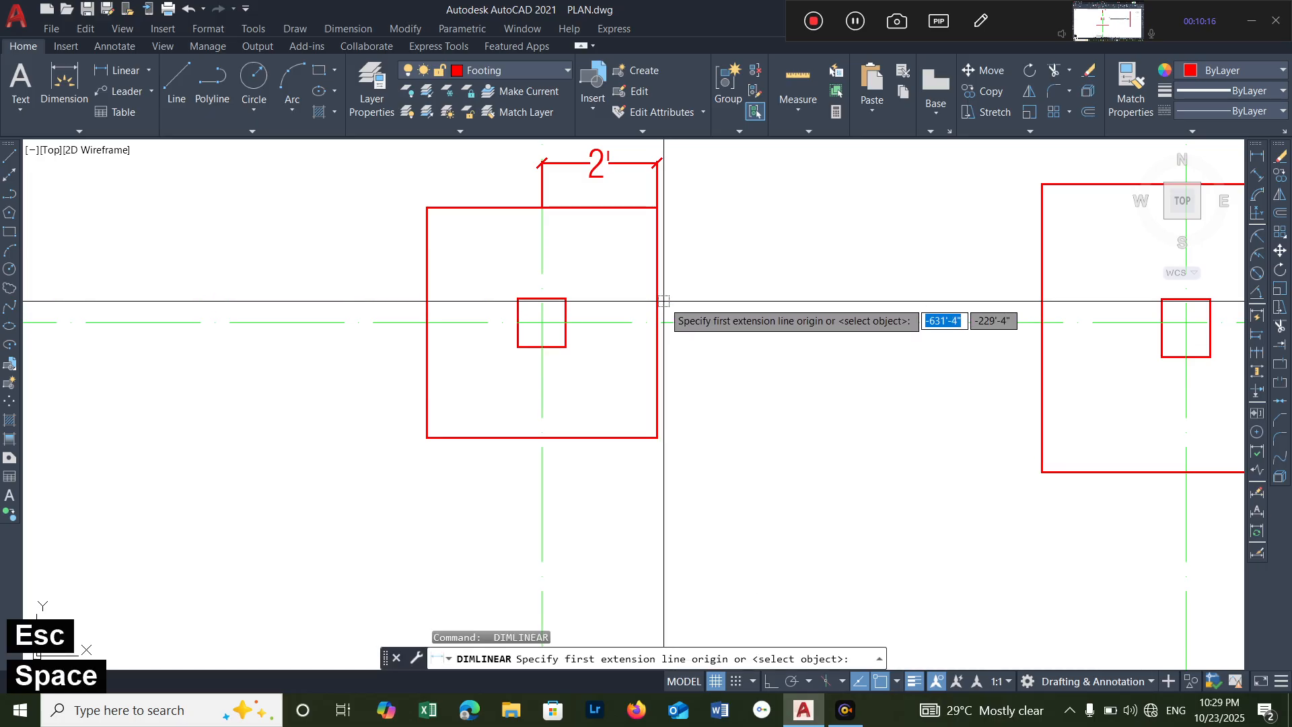
{"action": "left_click", "coordinate": [658, 322]}
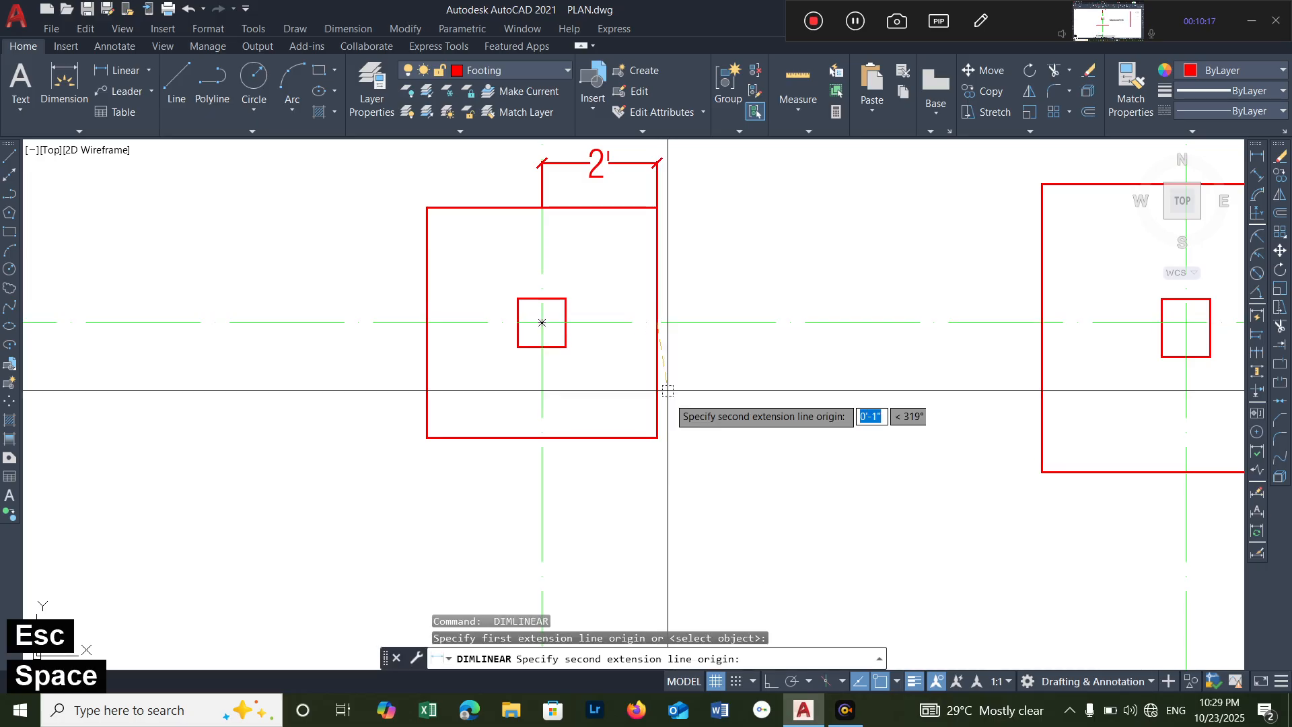
{"action": "left_click", "coordinate": [658, 438]}
{"action": "left_click", "coordinate": [687, 429]}
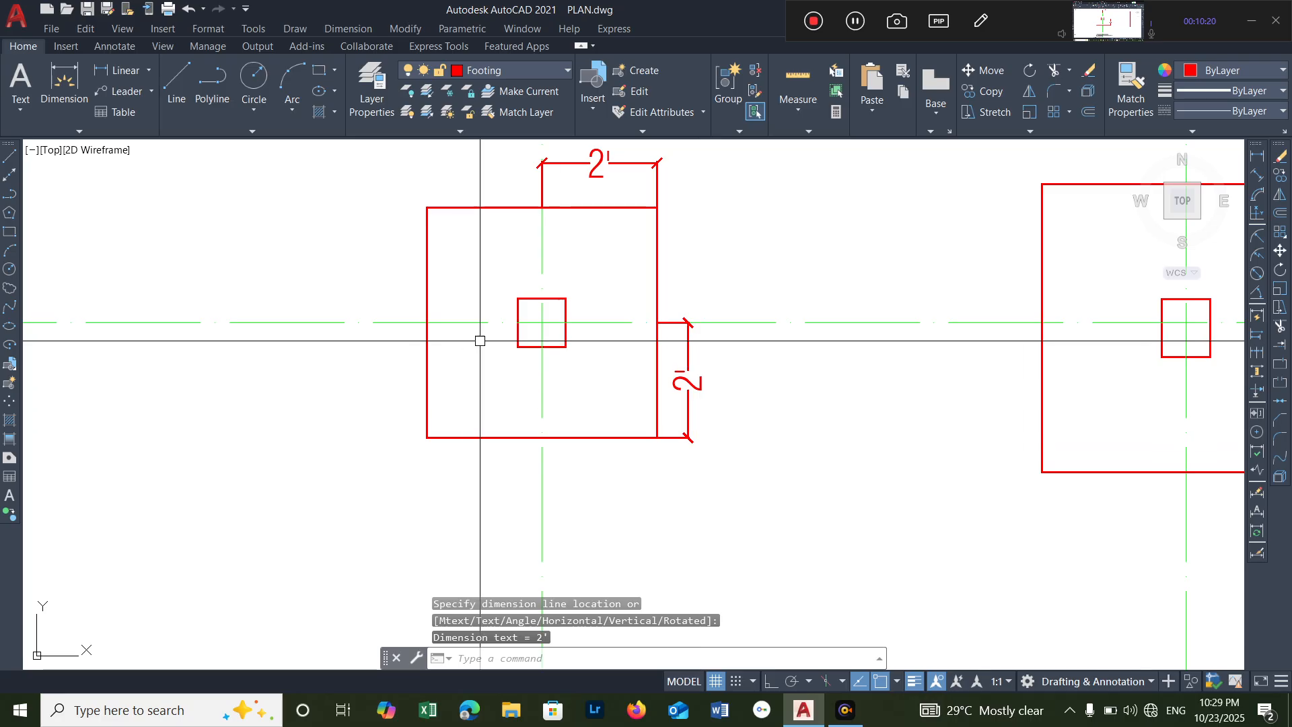
- Try a linear dimension along the lower half of the A-5 footing's left edge, and erase it
{"action": "key", "text": "space"}
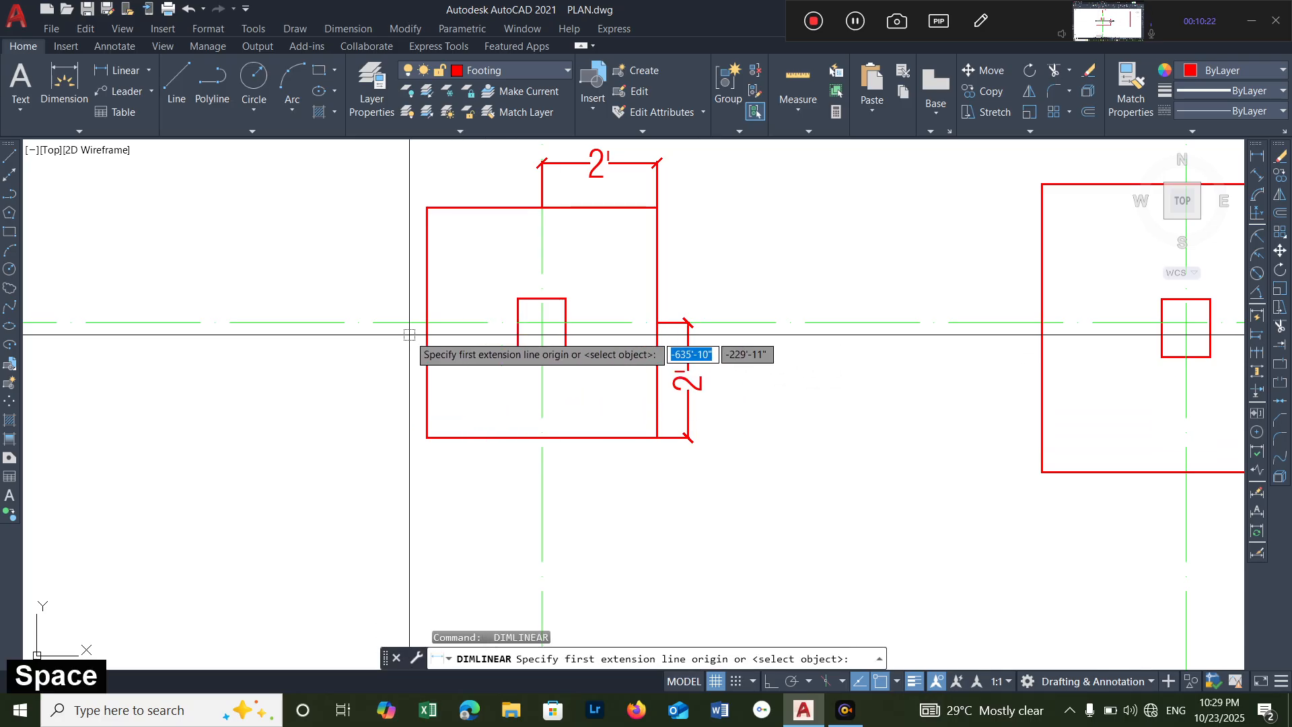
{"action": "left_click", "coordinate": [426, 322]}
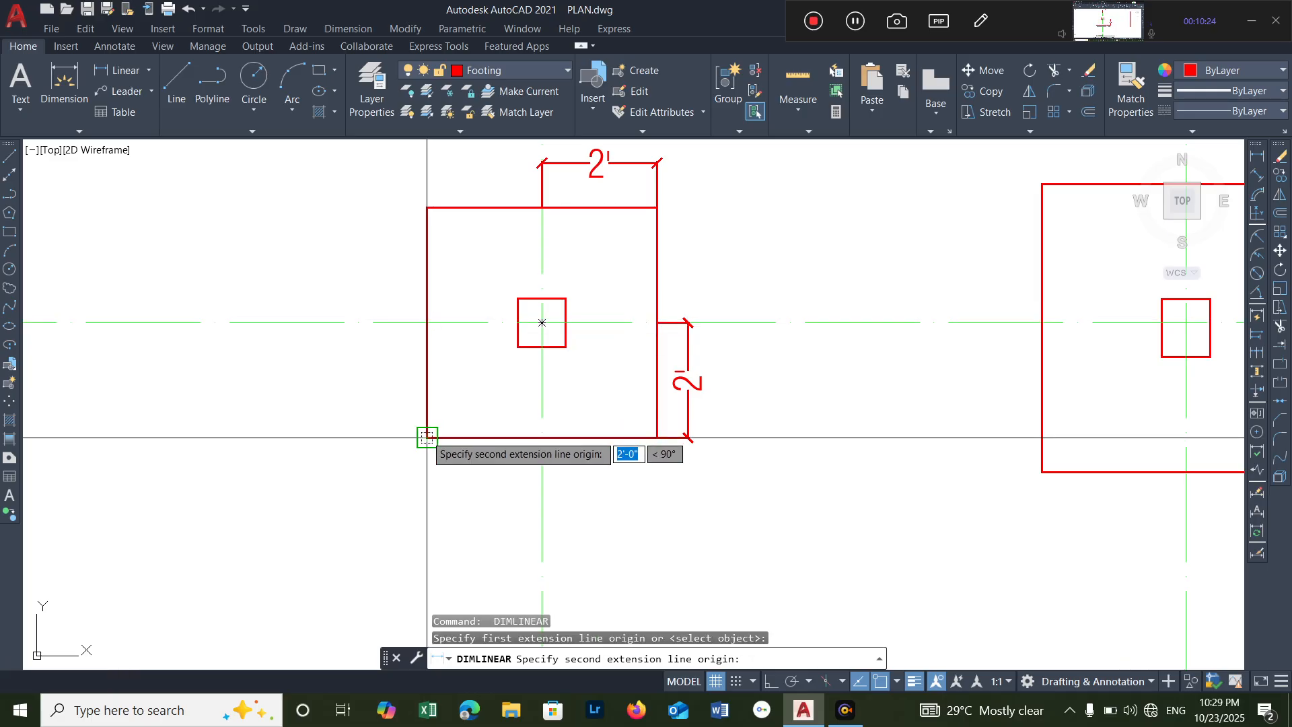
{"action": "left_click", "coordinate": [426, 436]}
{"action": "left_click", "coordinate": [402, 380]}
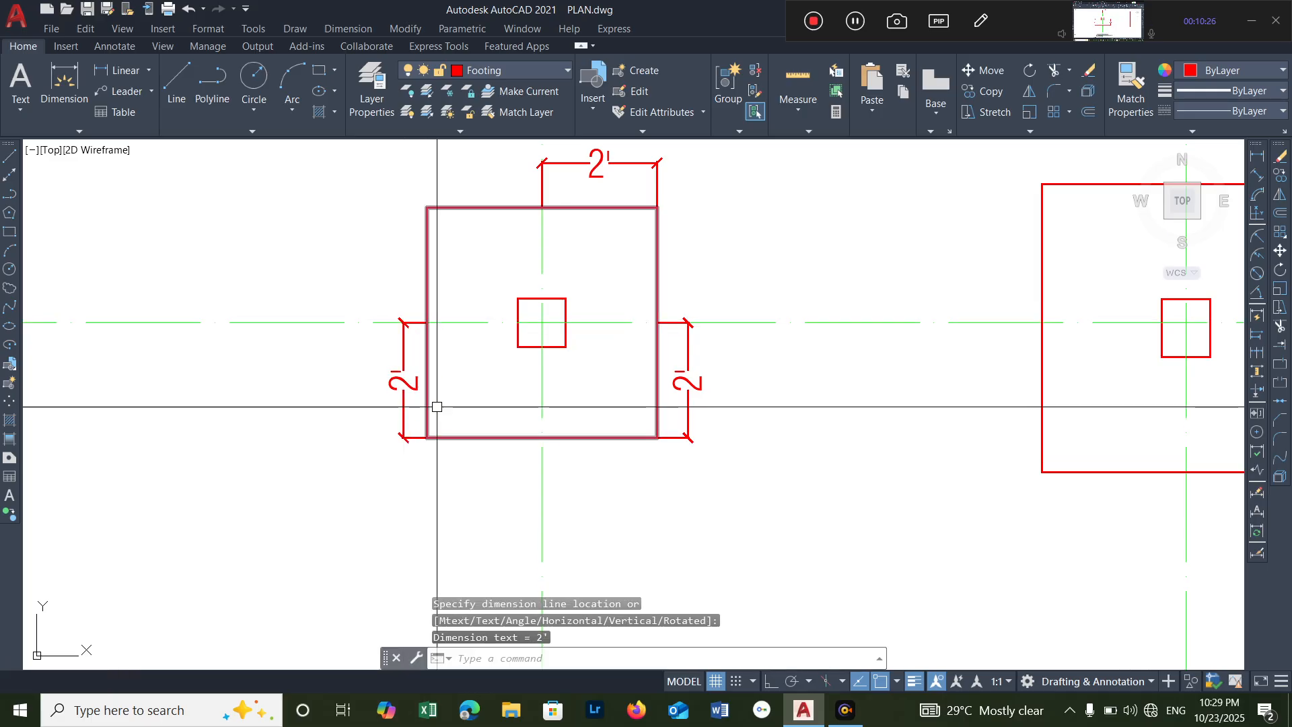
{"action": "key", "text": "Escape"}
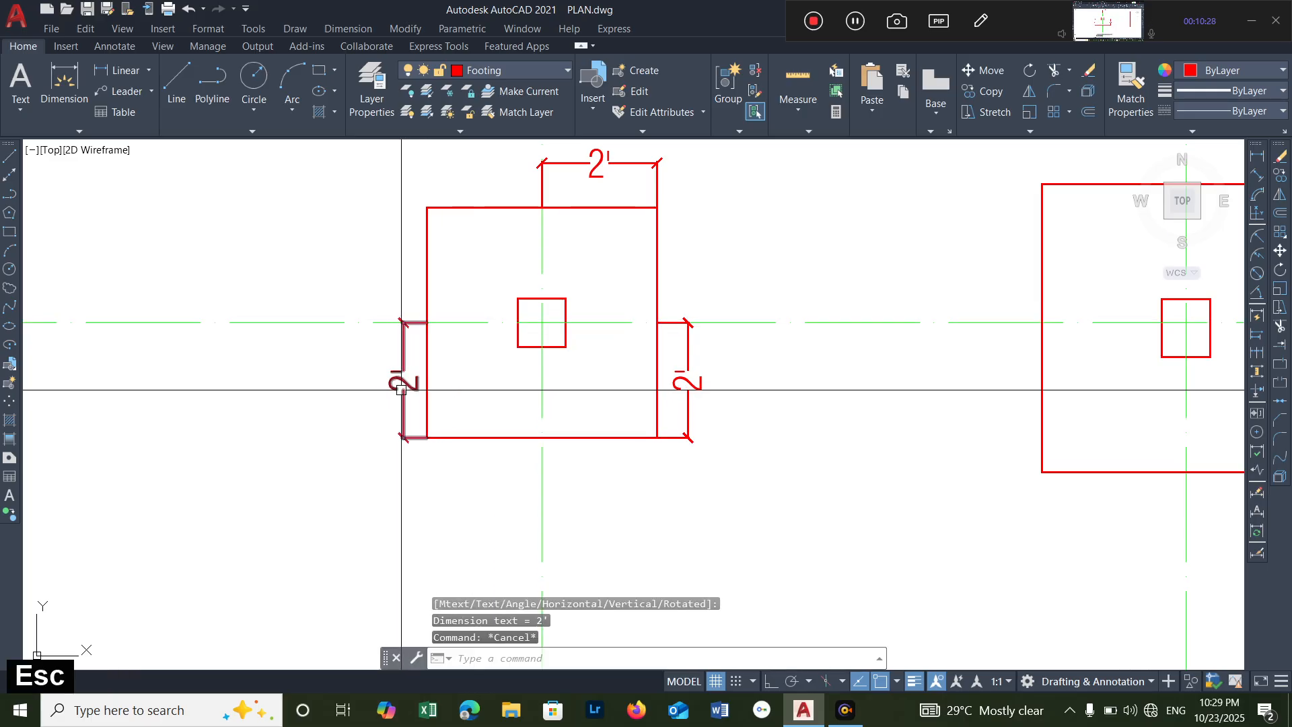
{"action": "left_click", "coordinate": [402, 390]}
{"action": "key", "text": "Delete"}
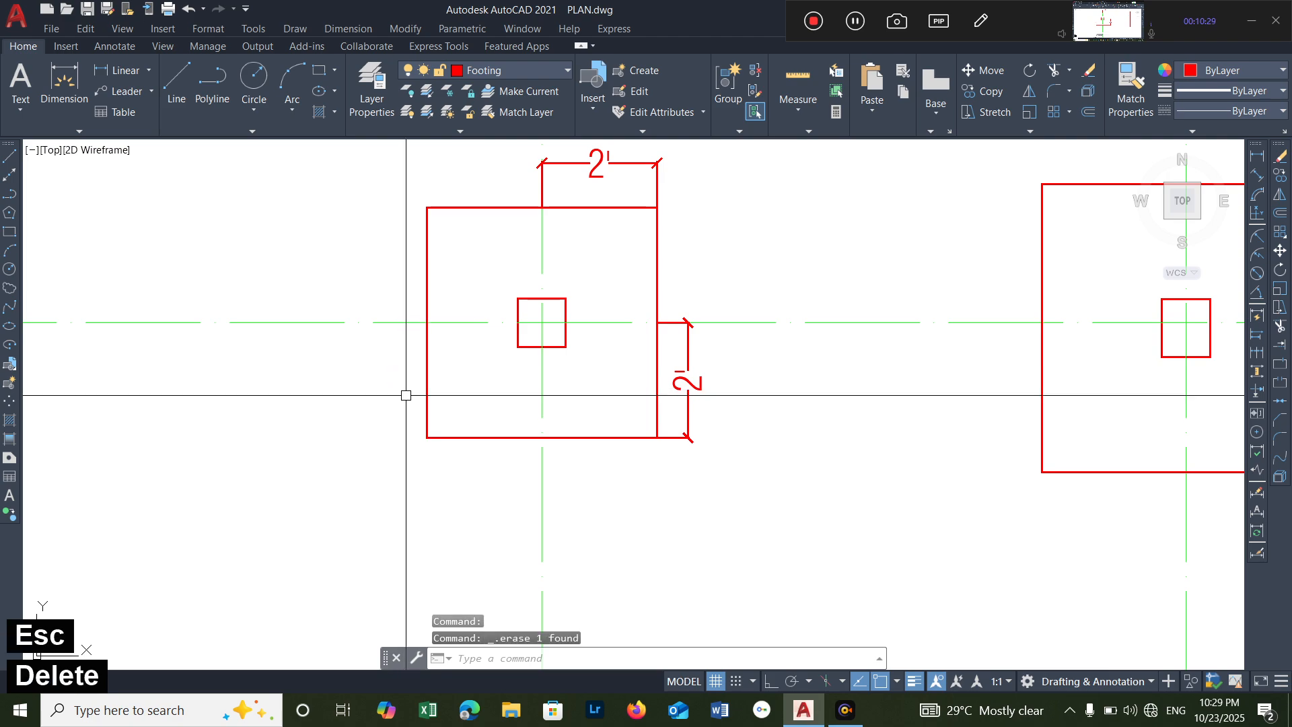
- Add a linear dimension beside the A-5 footing's left edge, from its top left corner to the edge's midpoint
{"action": "left_click", "coordinate": [1256, 158]}
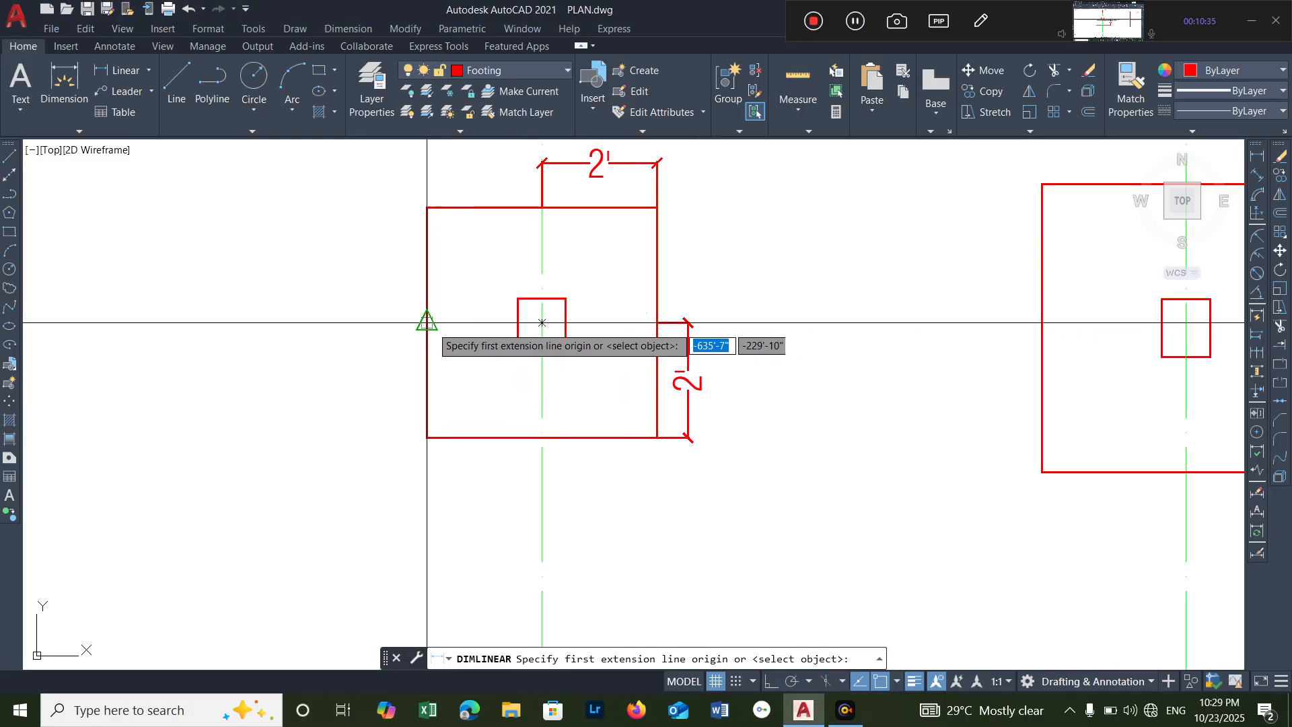
{"action": "left_click", "coordinate": [427, 208]}
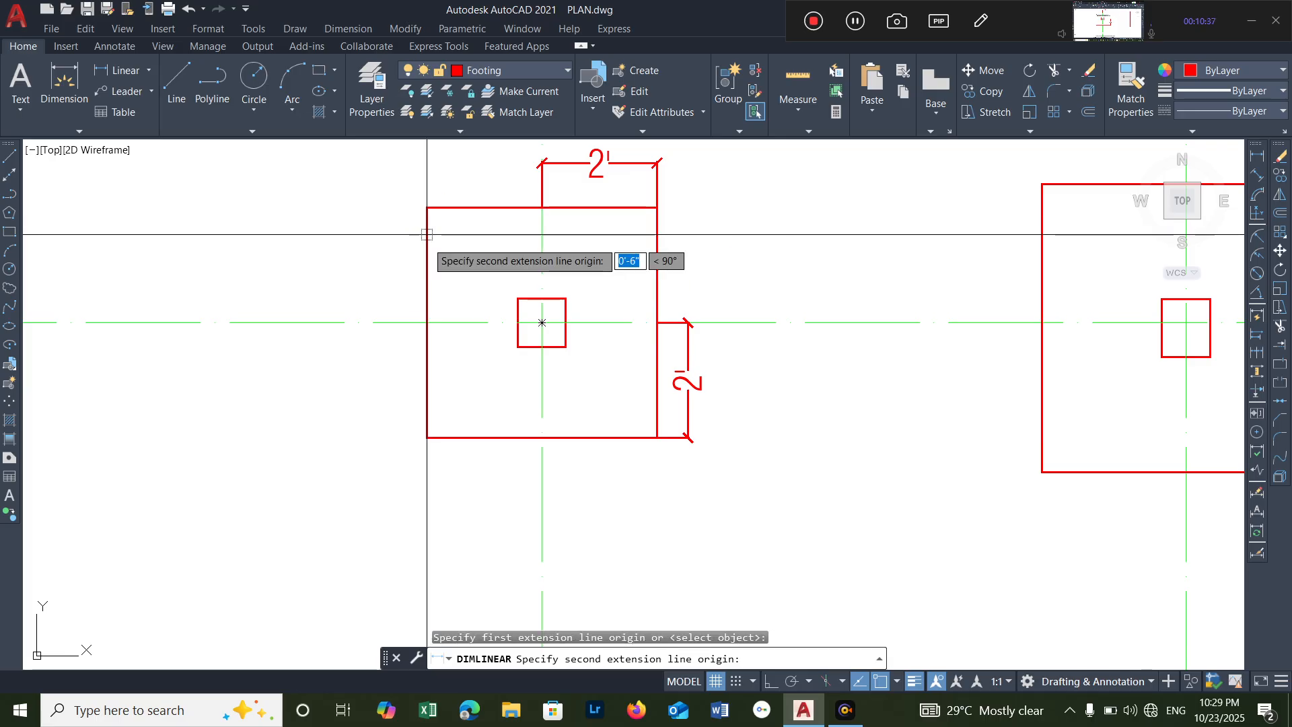
{"action": "left_click", "coordinate": [424, 323]}
{"action": "left_click", "coordinate": [393, 274]}
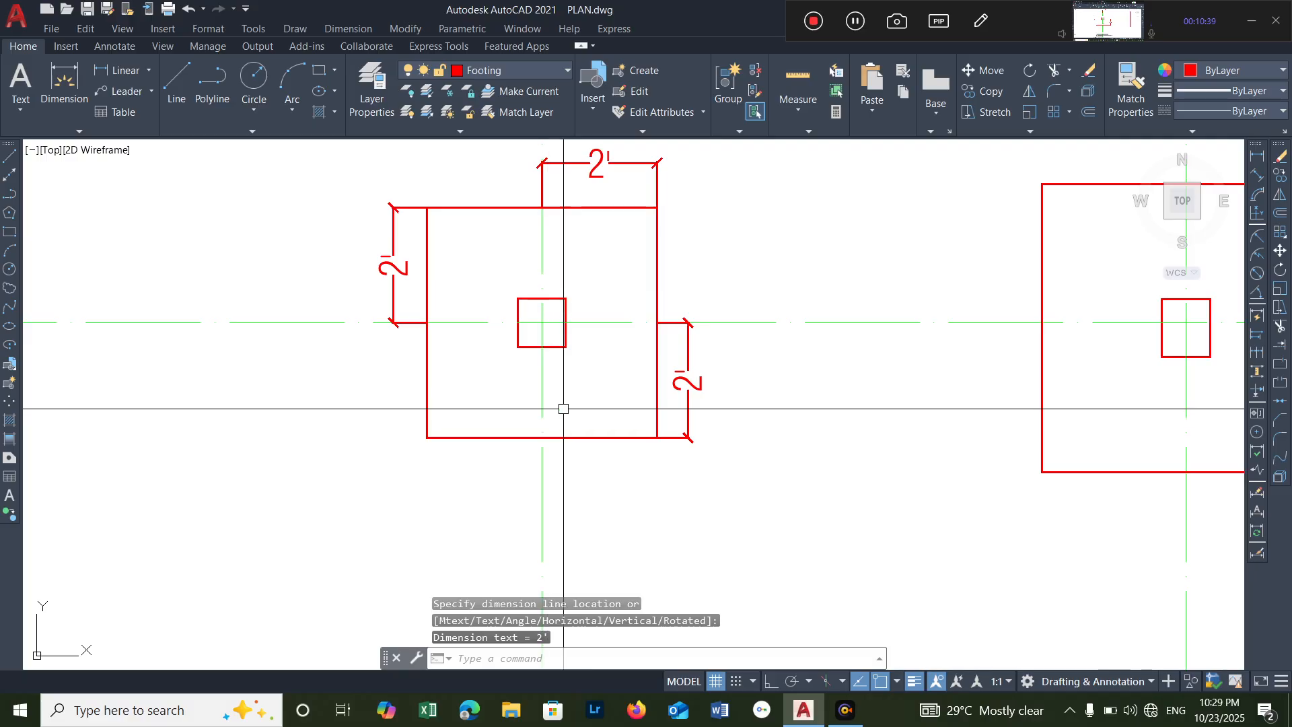
- Add a linear dimension below the A-5 footing, from its bottom edge's midpoint to its bottom left corner
{"action": "key", "text": "space"}
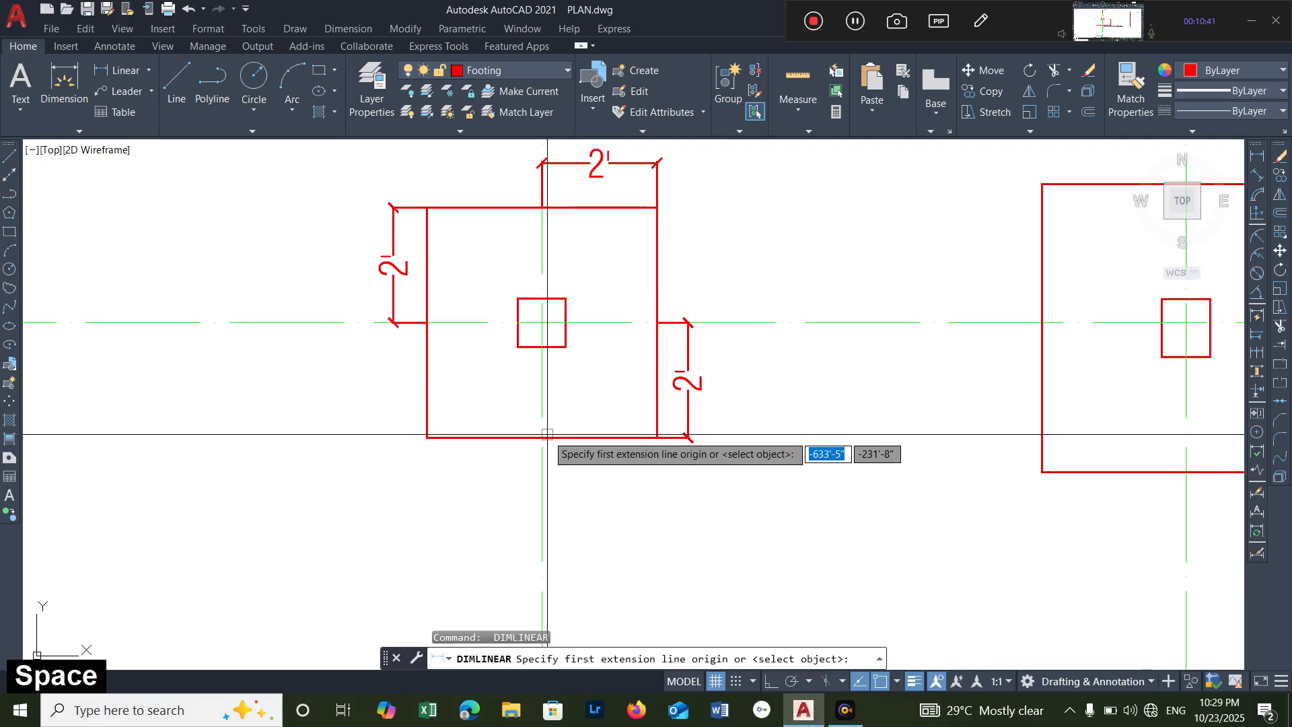
{"action": "left_click", "coordinate": [541, 322]}
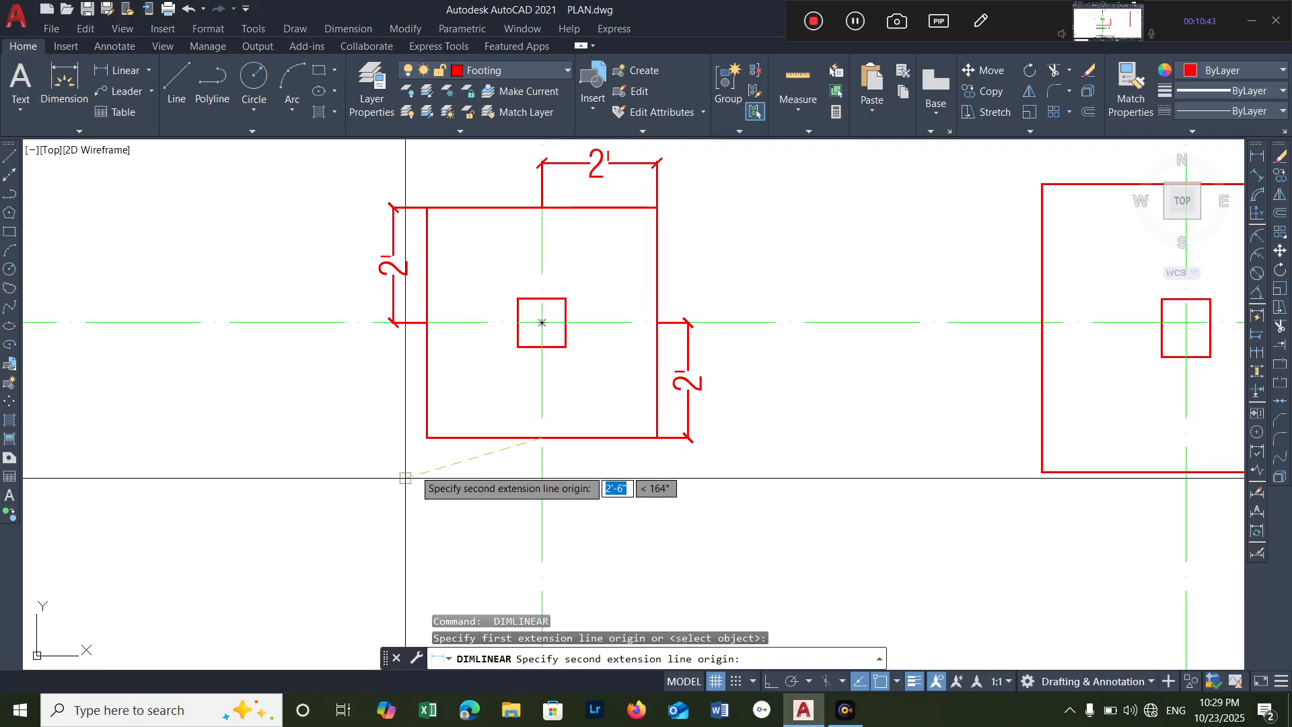
{"action": "left_click", "coordinate": [426, 437]}
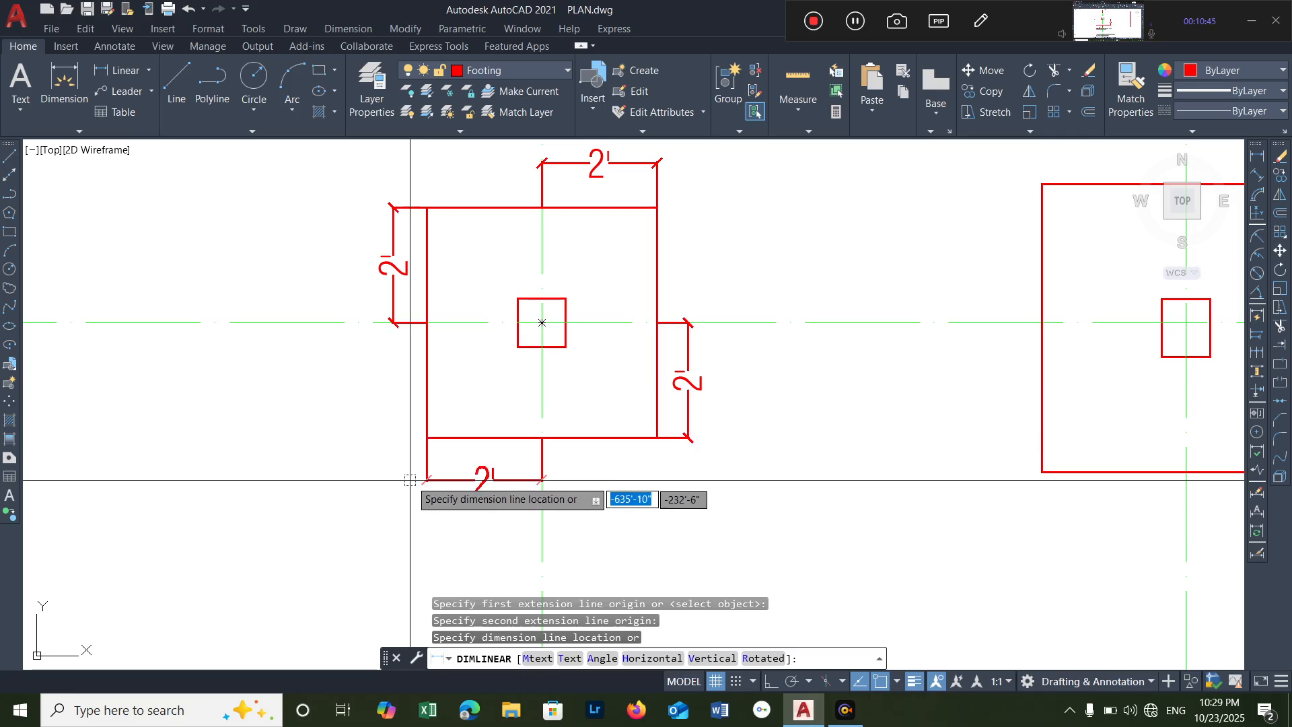
{"action": "left_click", "coordinate": [431, 478]}
- Add a linear dimension above the left footing of the closely spaced inner pair, from its top edge's midpoint to its top right corner
{"action": "scroll", "coordinate": [530, 347], "scroll_direction": "down", "scroll_amount": 3}
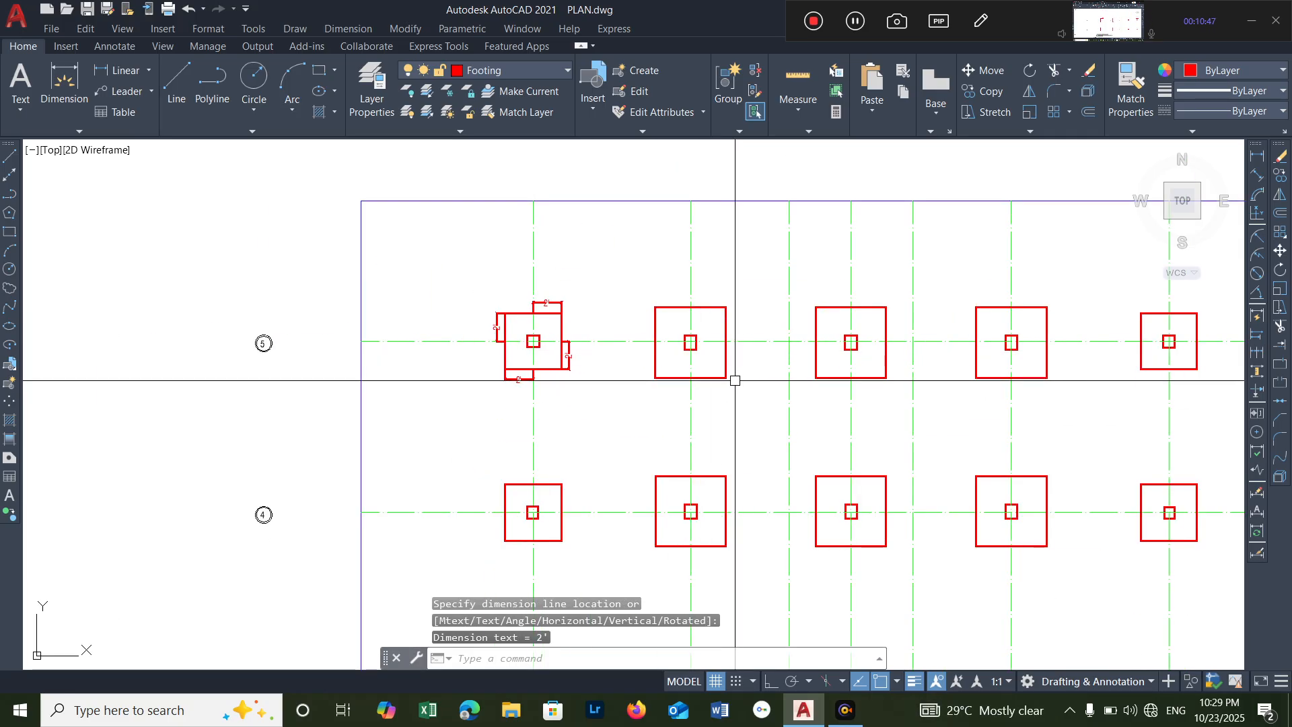
{"action": "key", "text": "space"}
{"action": "scroll", "coordinate": [781, 404], "scroll_direction": "down", "scroll_amount": 2}
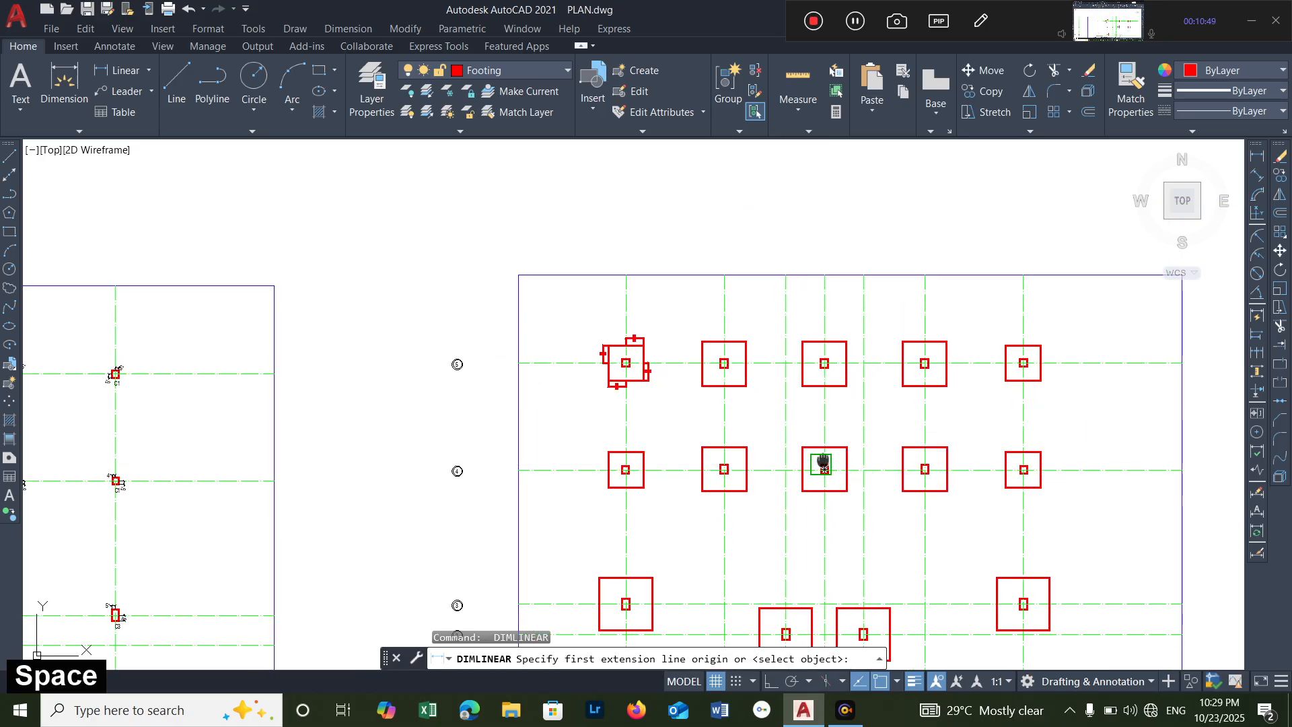
{"action": "middle_click_drag", "start_coordinate": [822, 462], "coordinate": [769, 364]}
{"action": "mouse_move", "coordinate": [743, 511]}
{"action": "middle_mouse_down"}
{"action": "mouse_move", "coordinate": [734, 438]}
{"action": "mouse_move", "coordinate": [708, 441]}
{"action": "middle_mouse_up"}
{"action": "scroll", "coordinate": [734, 438], "scroll_direction": "up", "scroll_amount": 5}
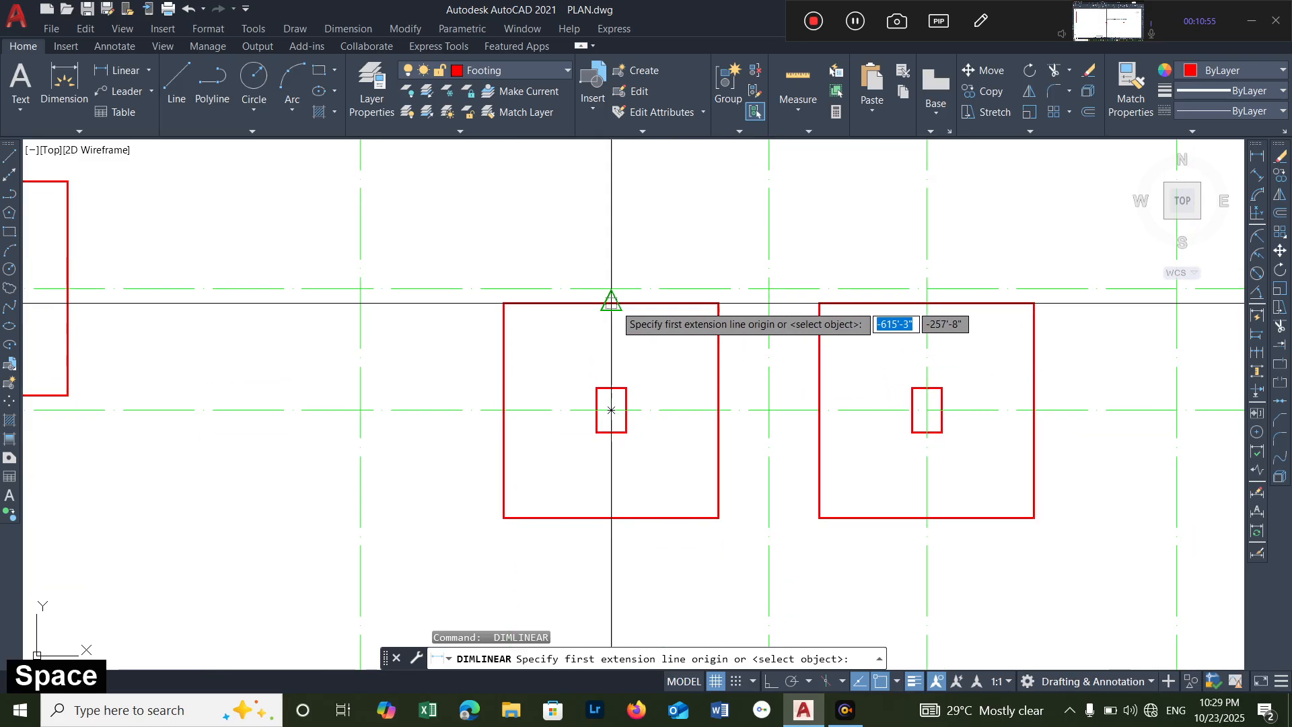
{"action": "key", "text": "space"}
{"action": "key", "text": "space"}
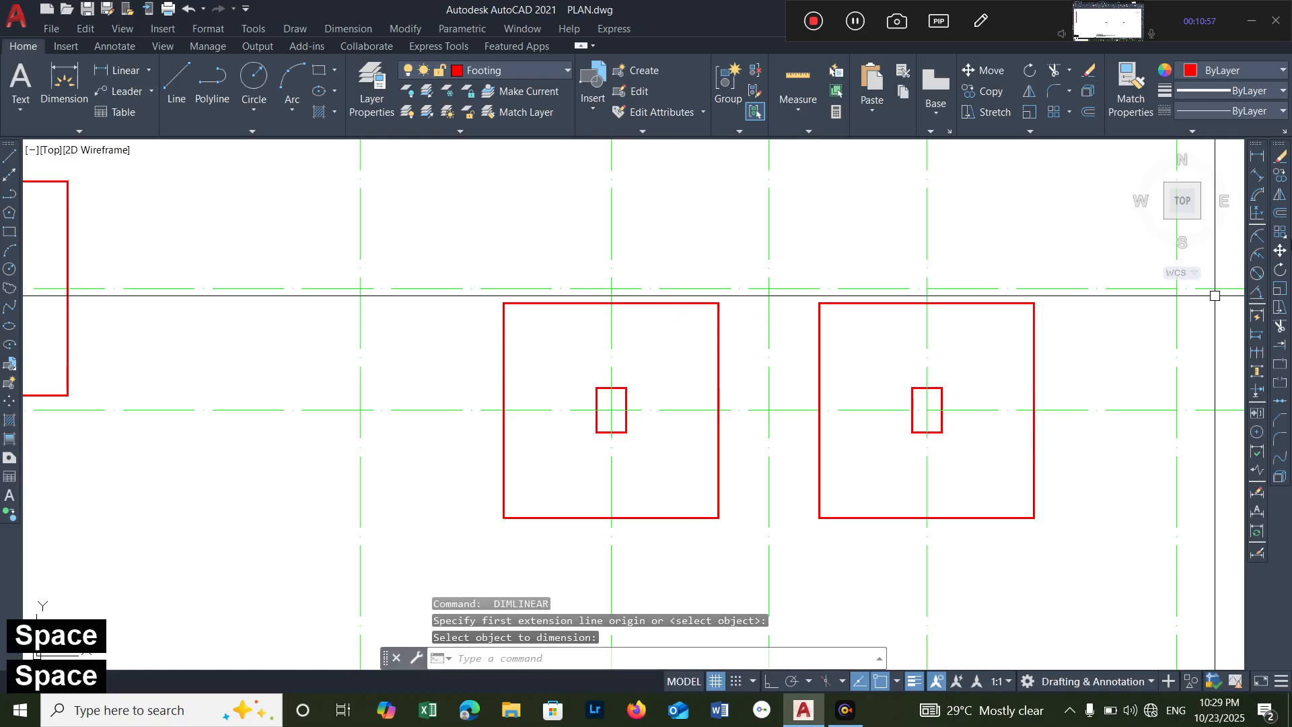
{"action": "key", "text": "space"}
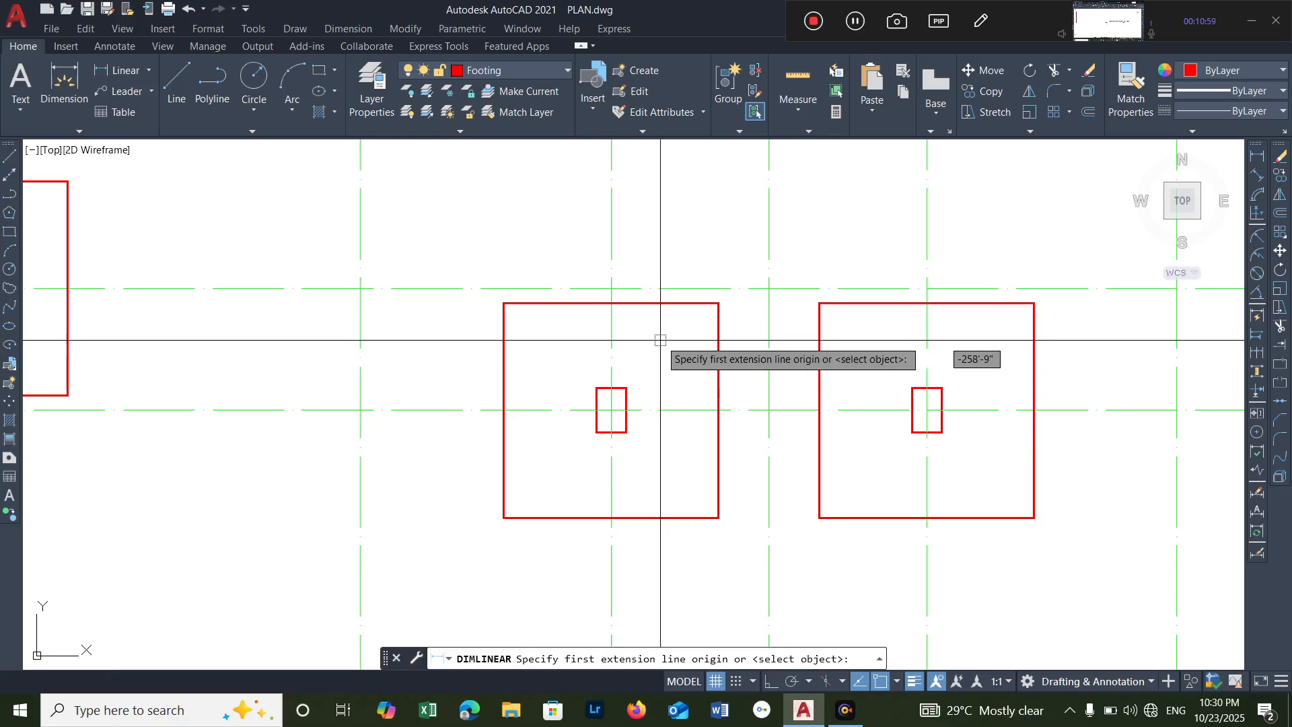
{"action": "left_click", "coordinate": [611, 304]}
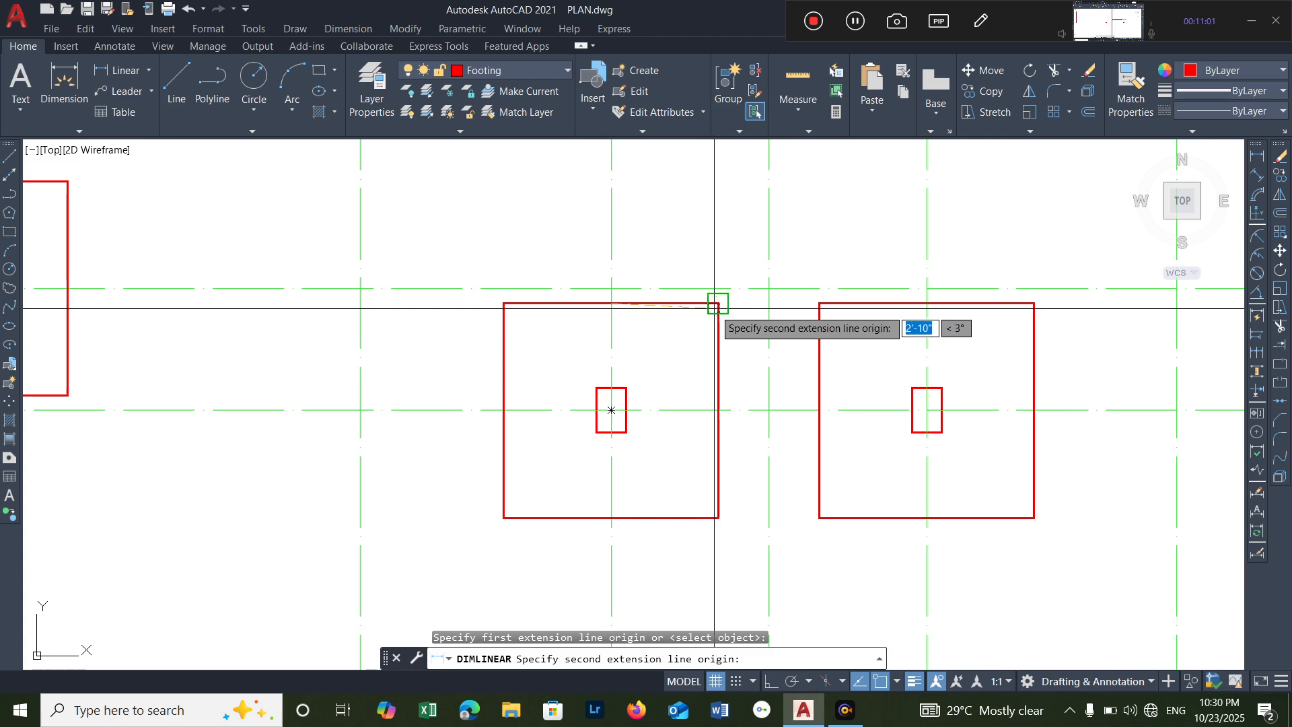
{"action": "left_click", "coordinate": [717, 304]}
{"action": "left_click", "coordinate": [703, 257]}
- Dimension the lower half of the same inner footing's right edge, from the edge's midpoint to its bottom right corner
{"action": "key", "text": "space"}
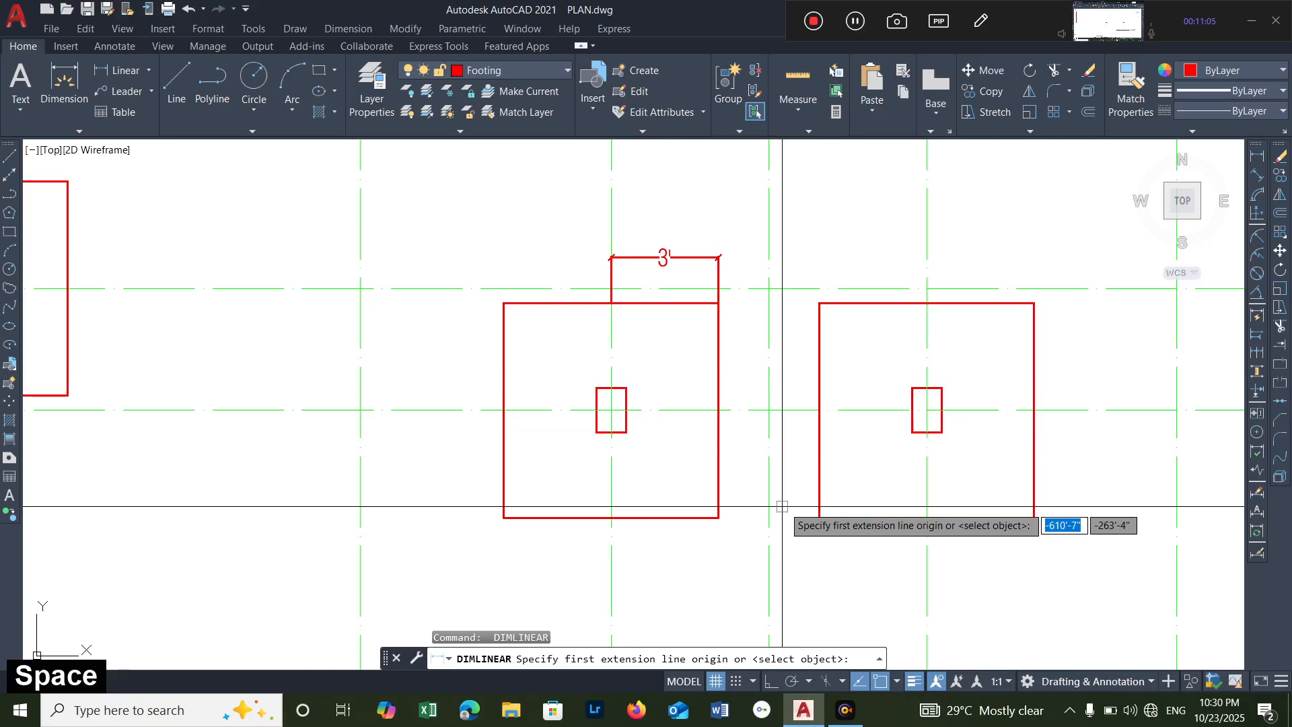
{"action": "left_click", "coordinate": [718, 410]}
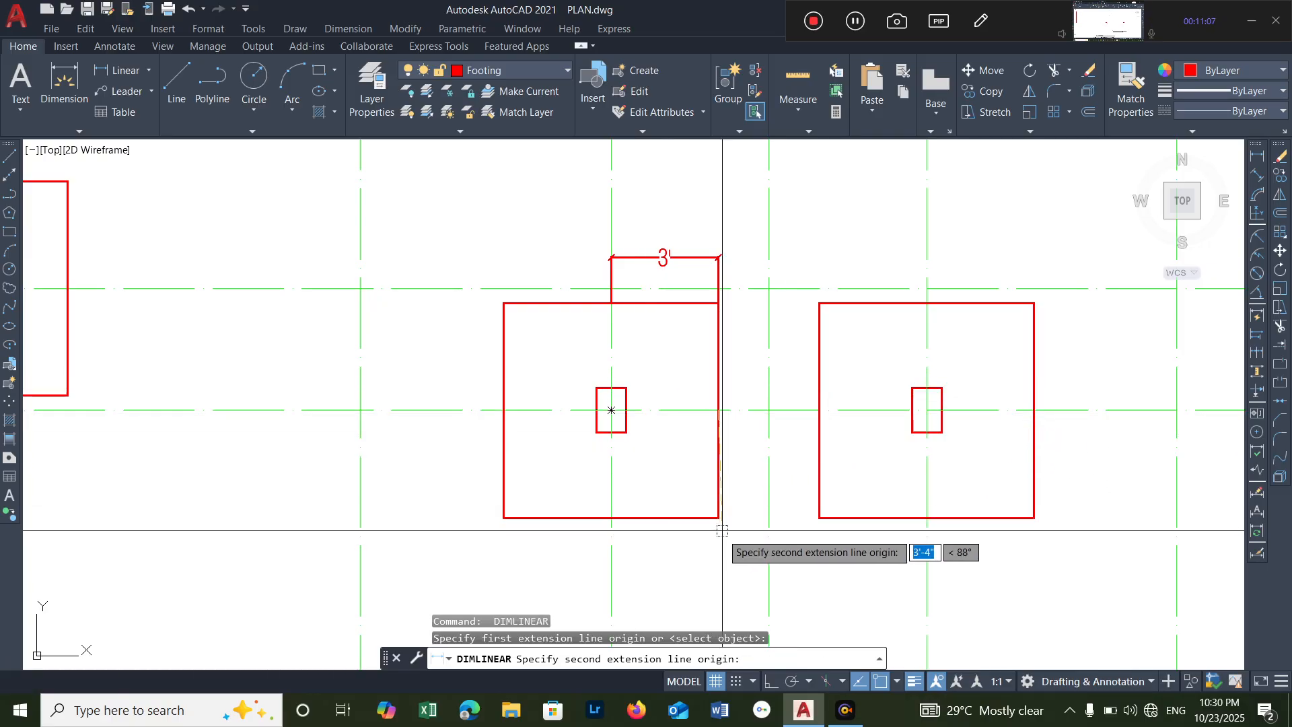
{"action": "left_click", "coordinate": [717, 517]}
{"action": "left_click", "coordinate": [756, 513]}
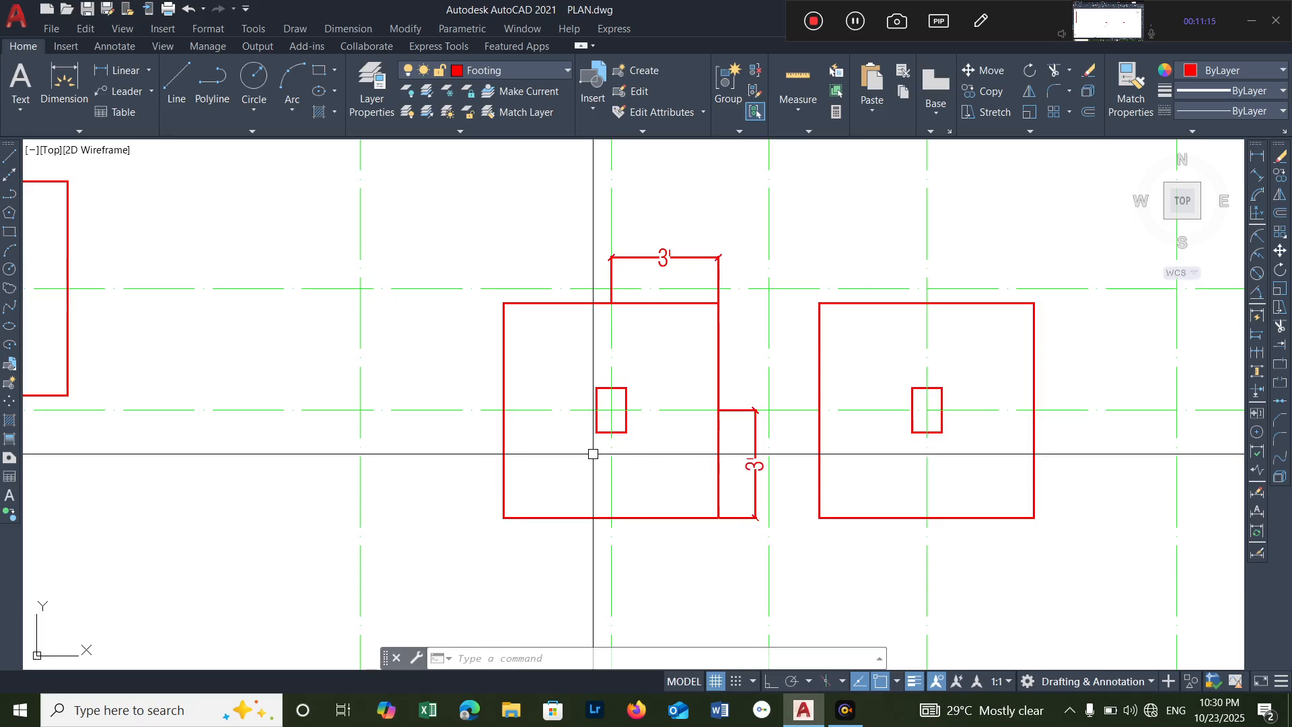
- Dimension the upper half of the inner footing's left edge, from its top left corner to the edge's midpoint
{"action": "key", "text": "space"}
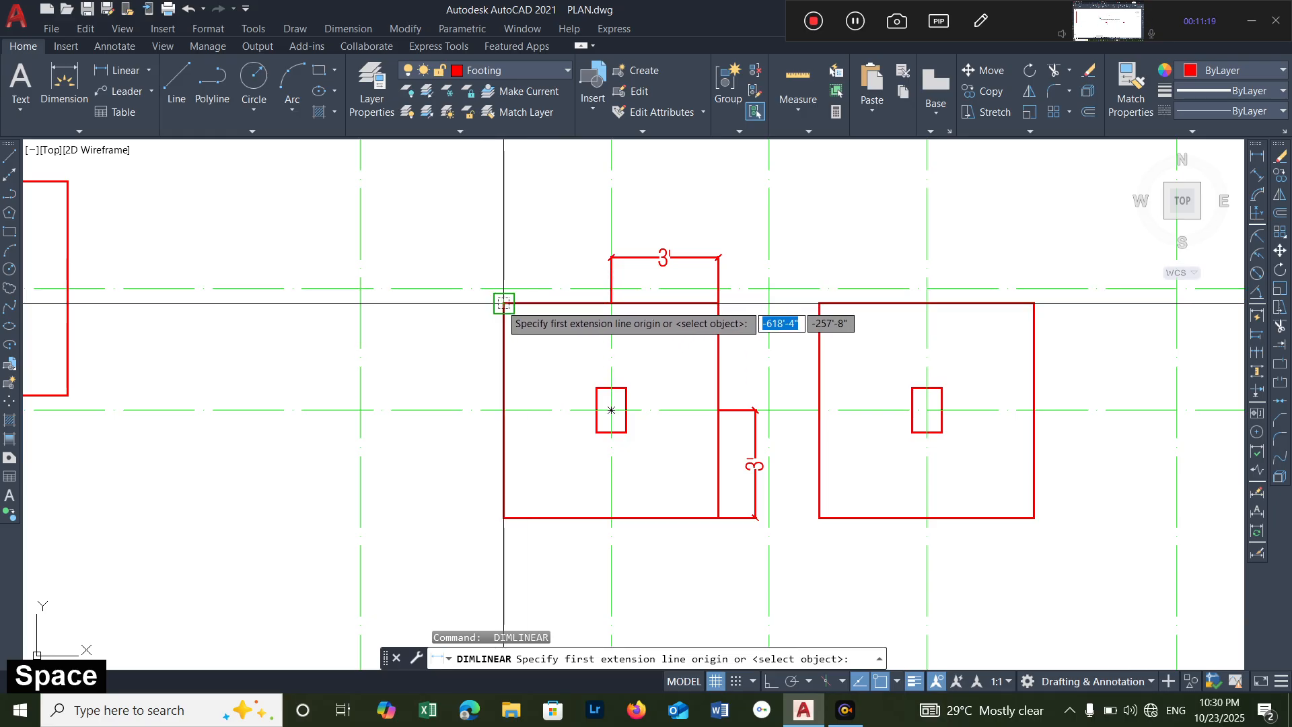
{"action": "left_click", "coordinate": [504, 304]}
{"action": "left_click", "coordinate": [503, 409]}
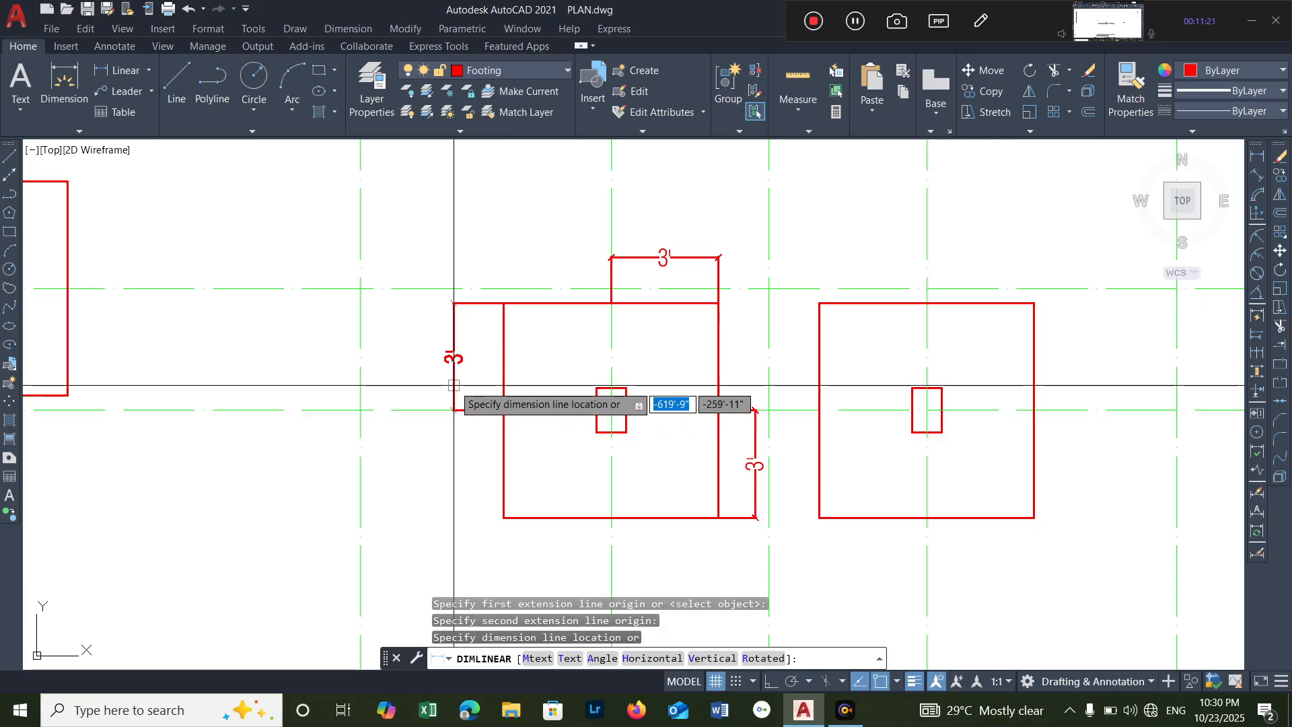
{"action": "left_click", "coordinate": [454, 385]}
- Add a linear dimension below the inner footing, from its bottom edge's midpoint to its bottom left corner, and end dimensioning
{"action": "key", "text": "space"}
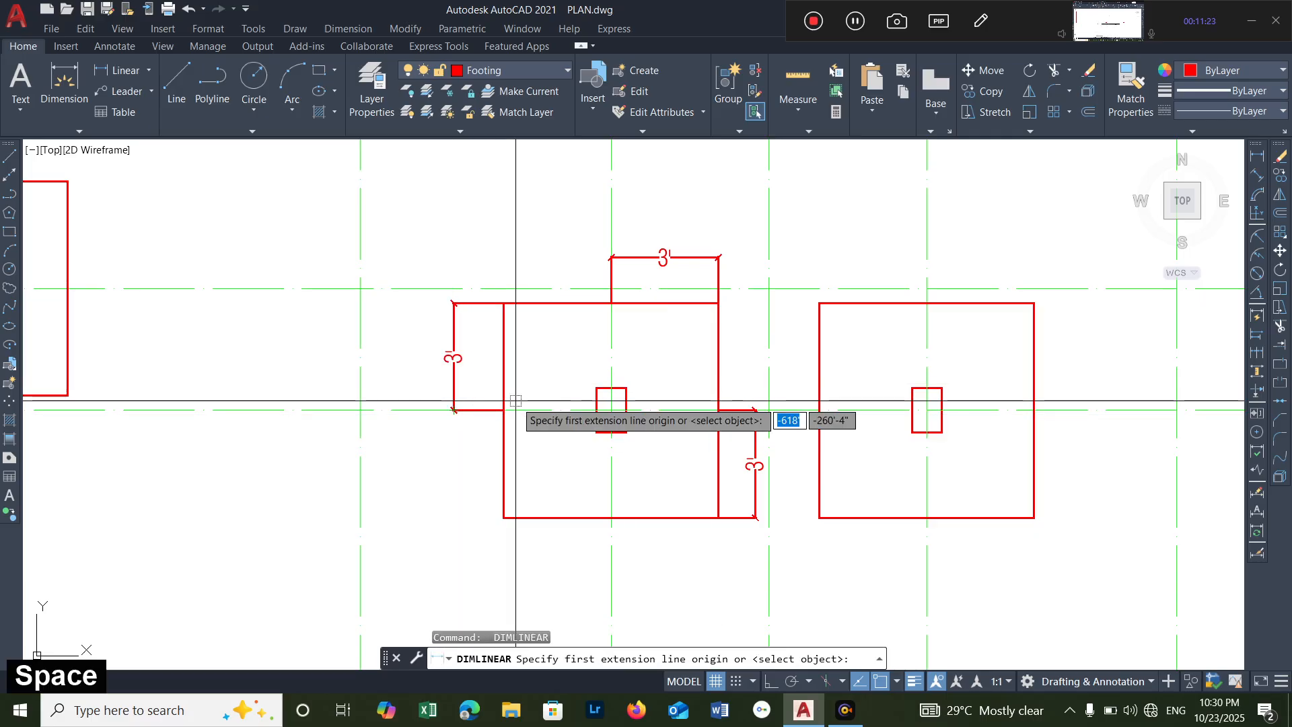
{"action": "left_click", "coordinate": [611, 518]}
{"action": "left_click", "coordinate": [503, 517]}
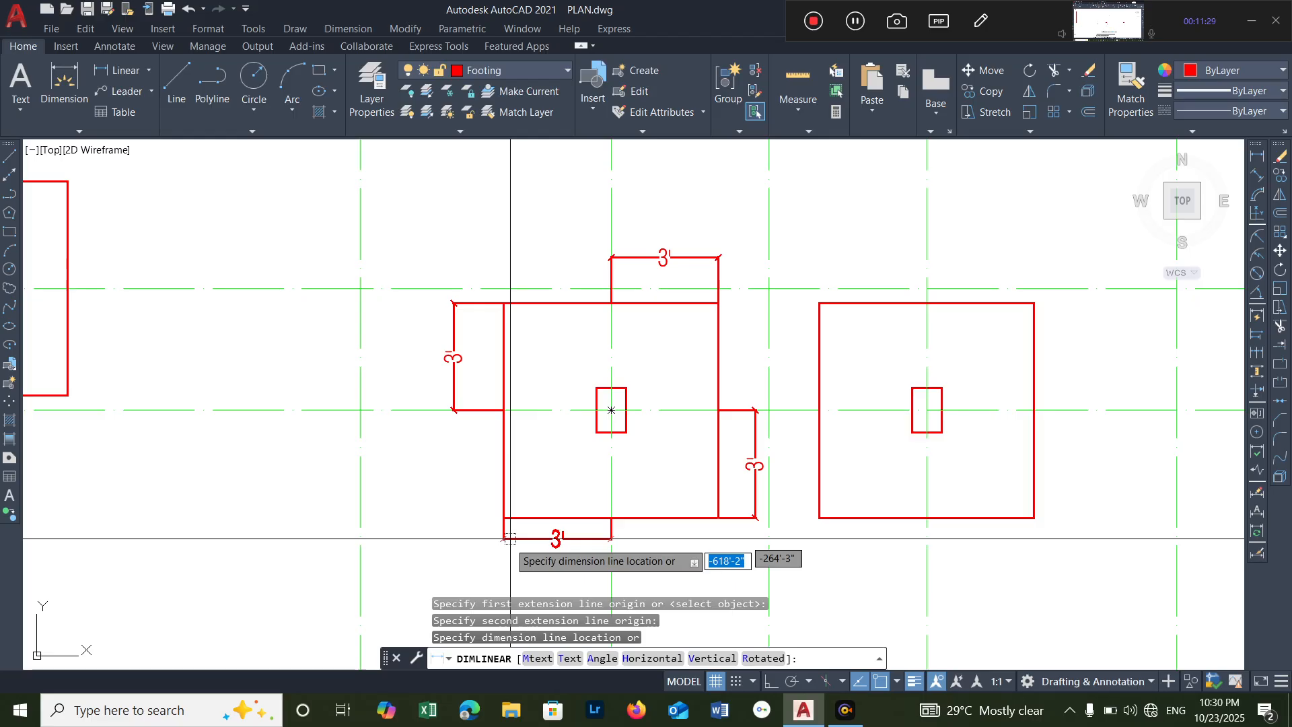
{"action": "left_click", "coordinate": [521, 549]}
{"action": "key", "text": "space"}
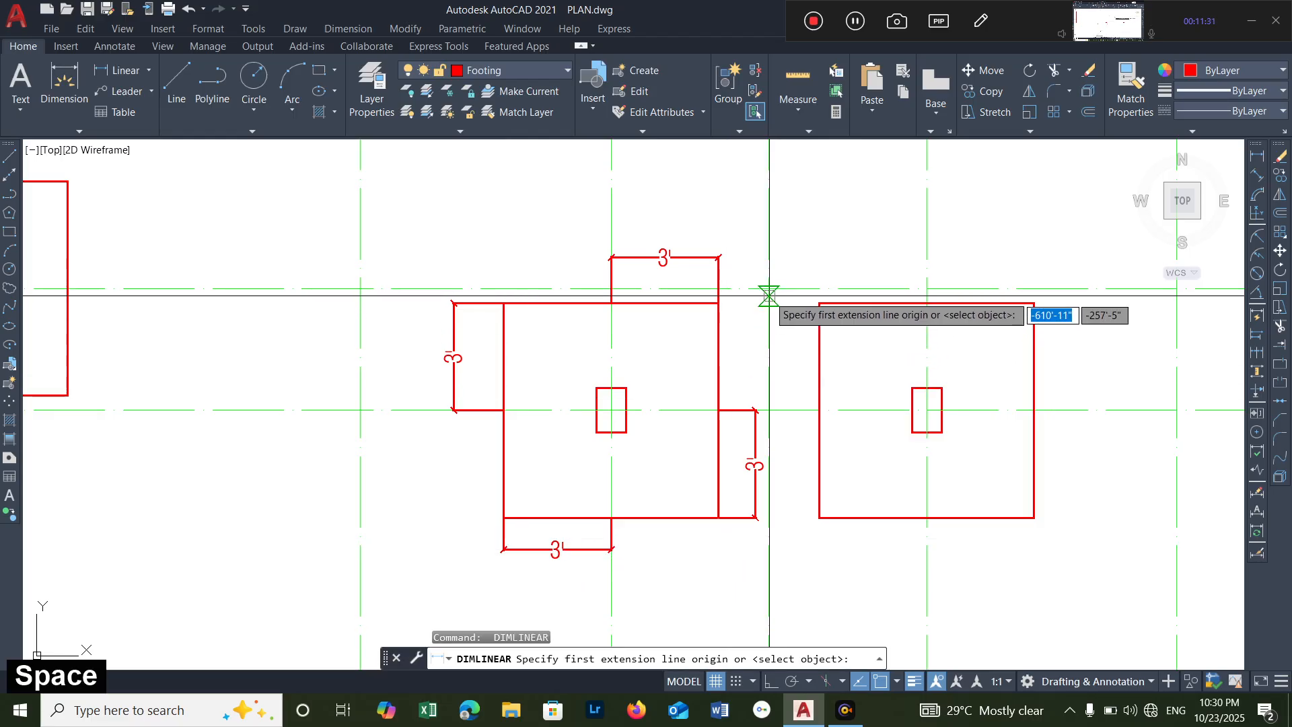
{"action": "key", "text": "Escape"}
- Review the dimensions on the A-5 footing and the inner footing against the other footings in the plan
{"action": "scroll", "coordinate": [768, 292], "scroll_direction": "down", "scroll_amount": 5}
{"action": "mouse_move", "coordinate": [769, 292]}
{"action": "middle_mouse_down"}
{"action": "mouse_move", "coordinate": [761, 363]}
{"action": "mouse_move", "coordinate": [732, 392]}
{"action": "mouse_move", "coordinate": [727, 507]}
{"action": "middle_mouse_up"}
{"action": "scroll", "coordinate": [531, 247], "scroll_direction": "up", "scroll_amount": 6}
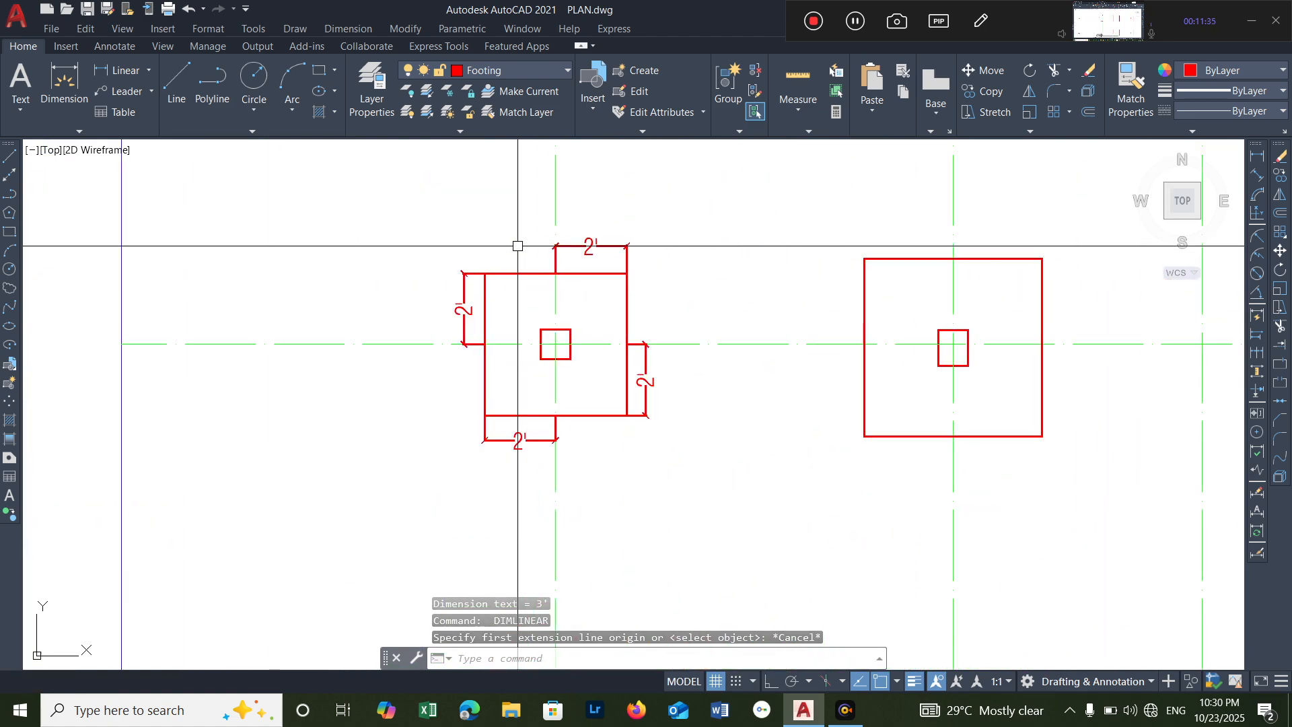
{"action": "scroll", "coordinate": [601, 256], "scroll_direction": "down", "scroll_amount": 6}
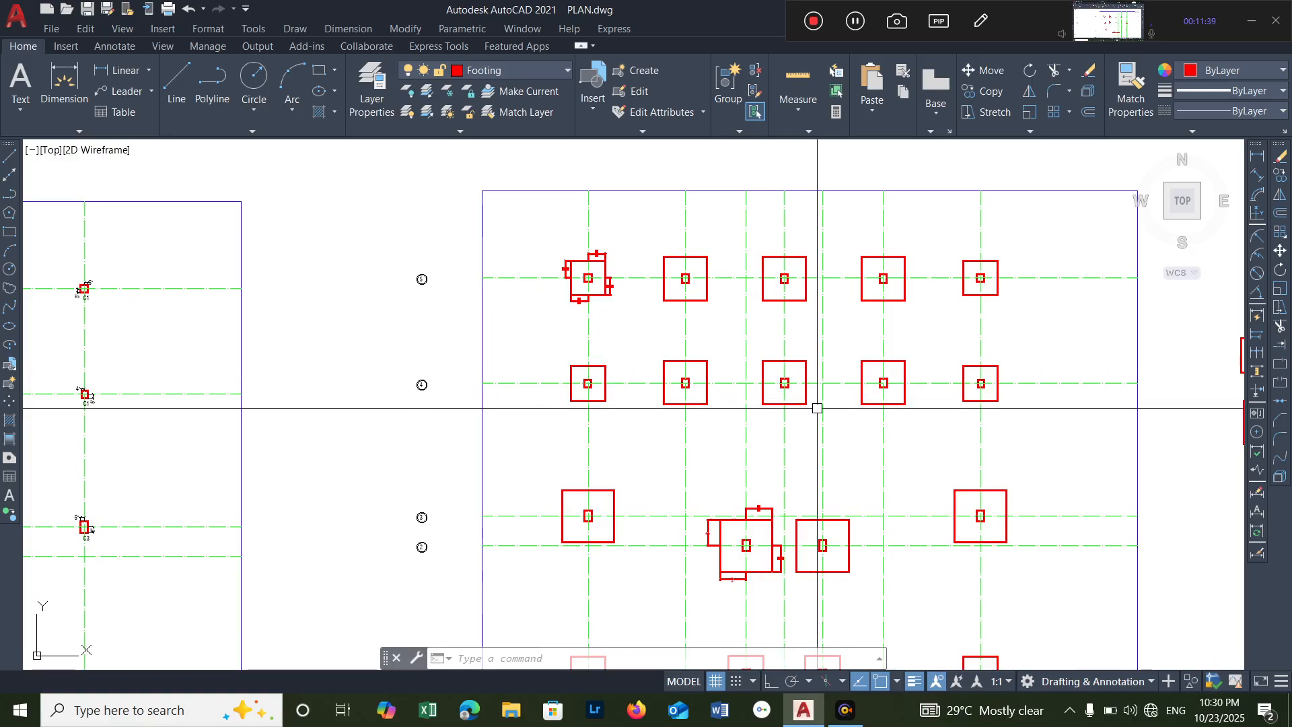
{"action": "middle_click_drag", "start_coordinate": [816, 407], "coordinate": [875, 300]}
{"action": "scroll", "coordinate": [833, 389], "scroll_direction": "up", "scroll_amount": 5}
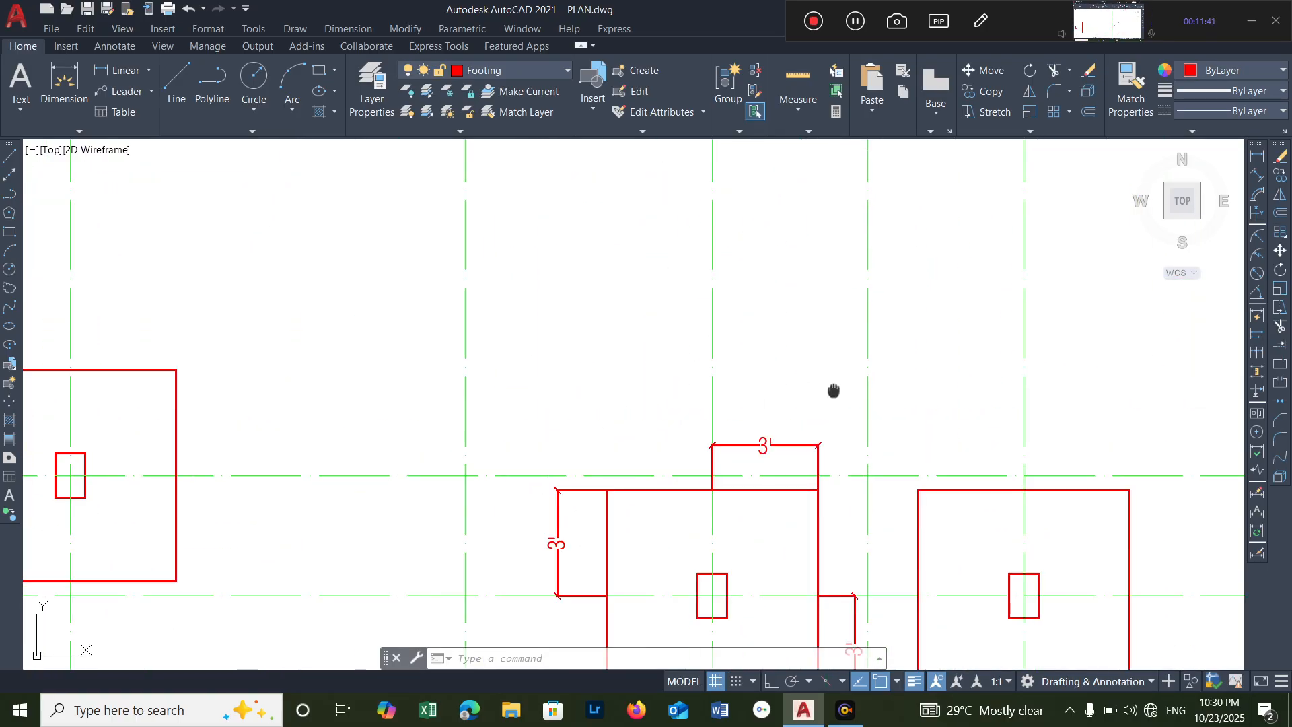
{"action": "scroll", "coordinate": [833, 390], "scroll_direction": "down", "scroll_amount": 3}
{"action": "middle_click_drag", "start_coordinate": [854, 283], "coordinate": [856, 273]}
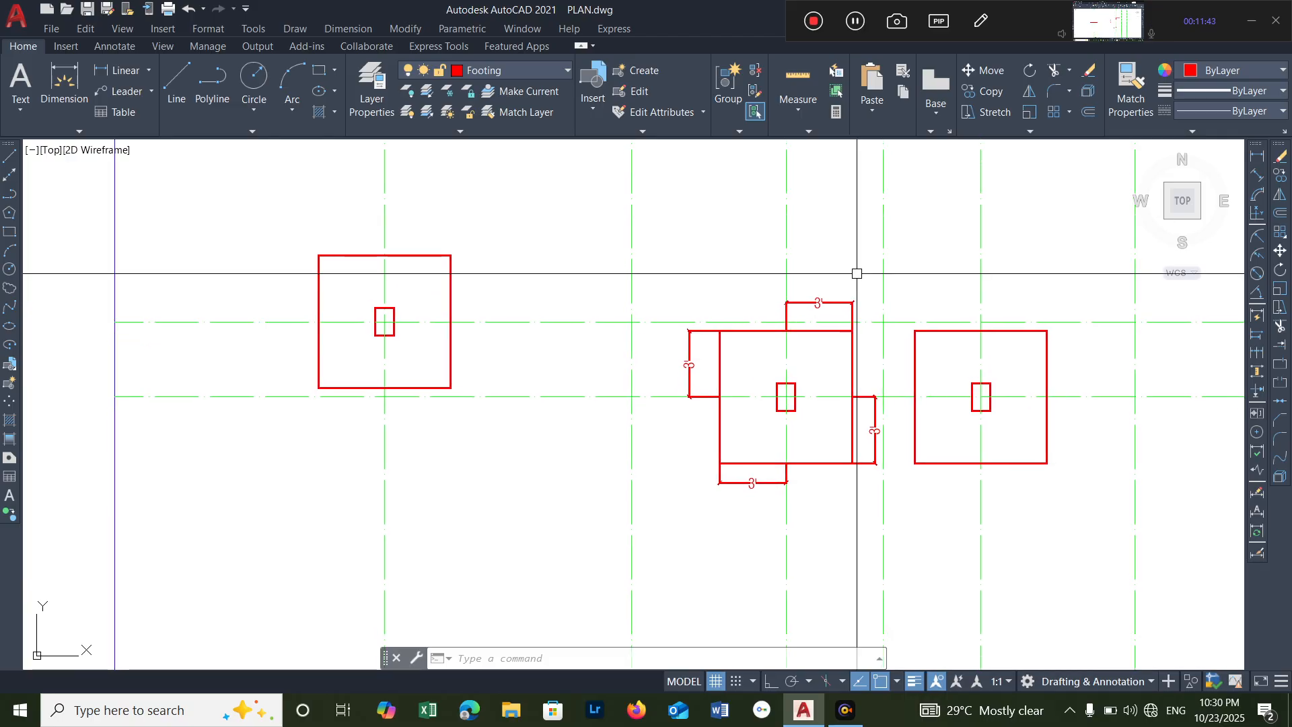